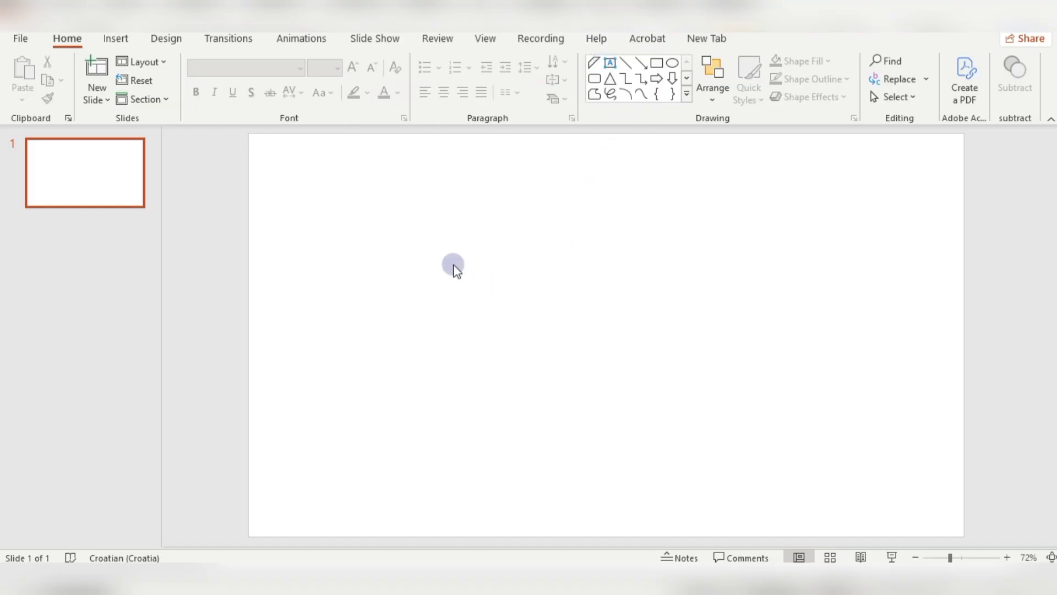
Fill the slide background with the olga-thelavart textured paper image from Downloads
right_click(454, 268)
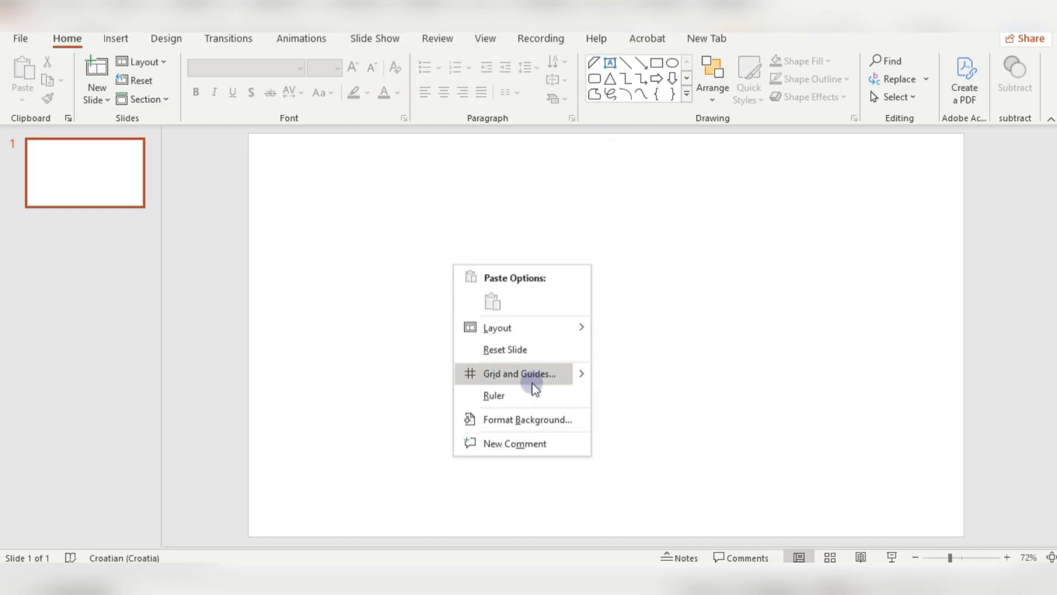
click(537, 417)
click(876, 265)
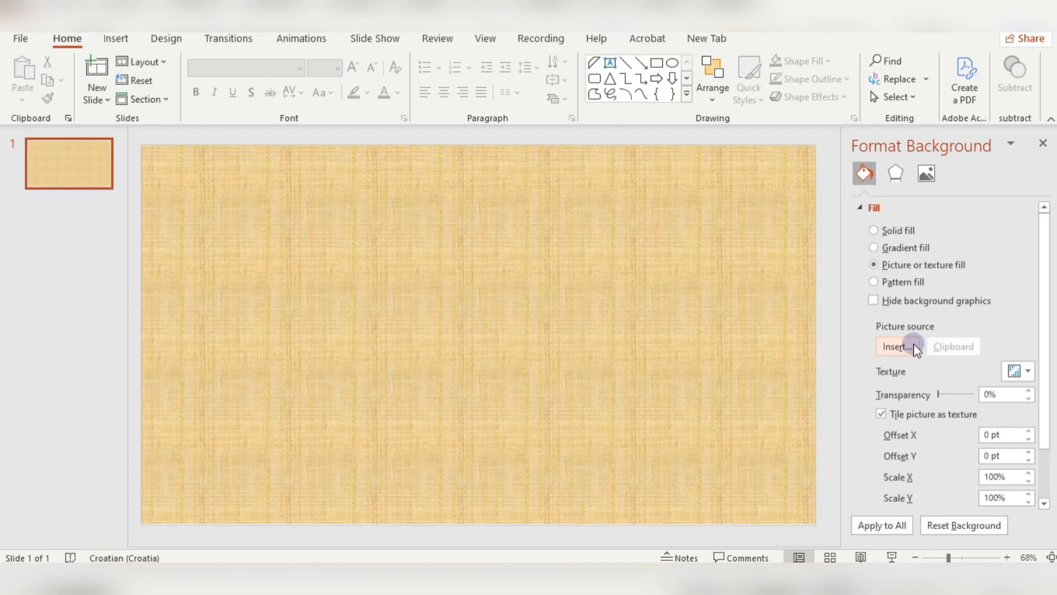
click(913, 344)
click(516, 211)
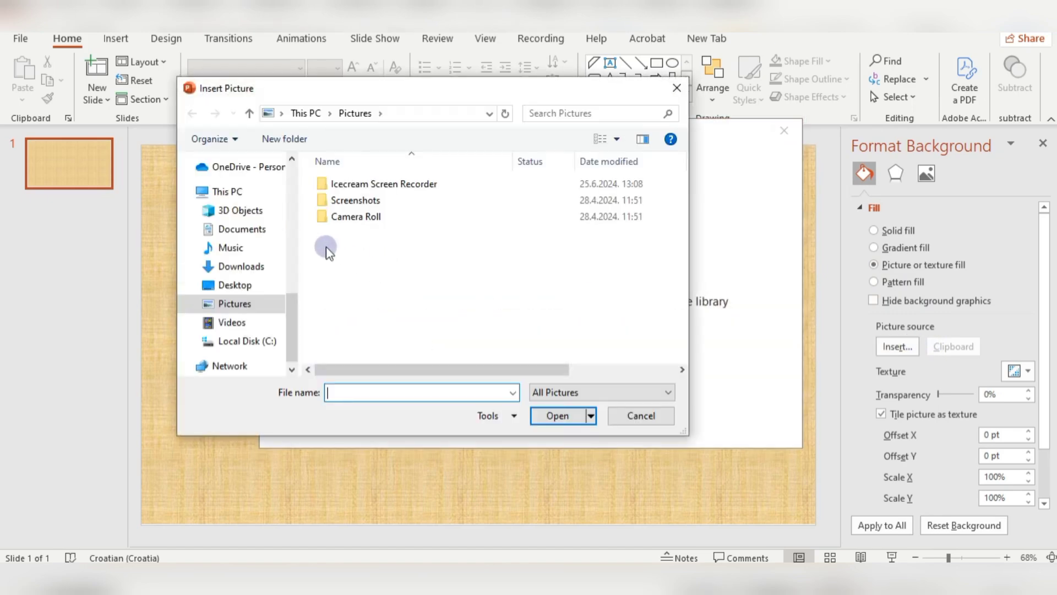
click(256, 269)
click(379, 238)
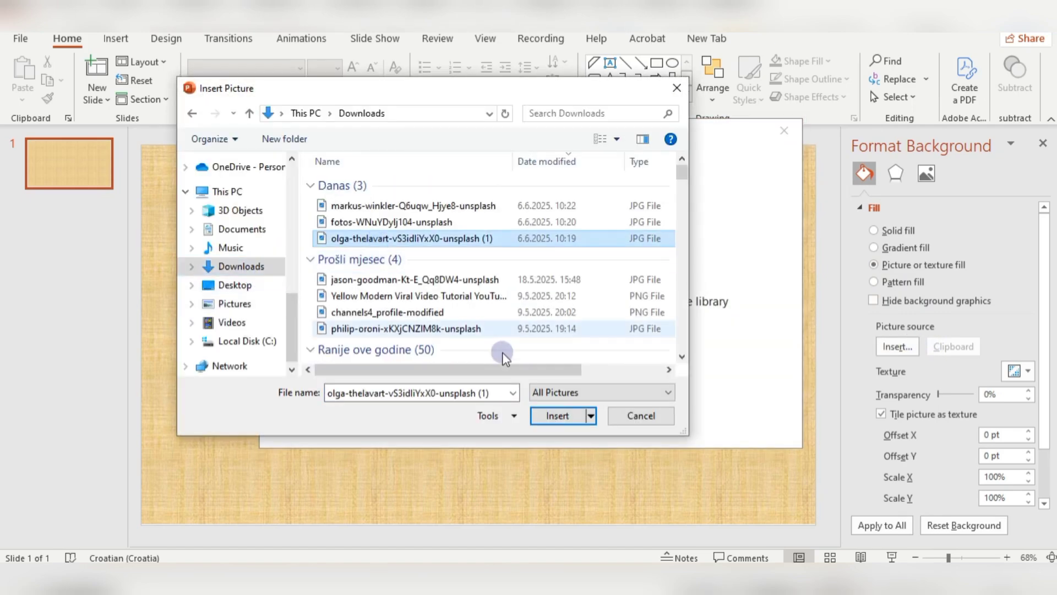
click(553, 417)
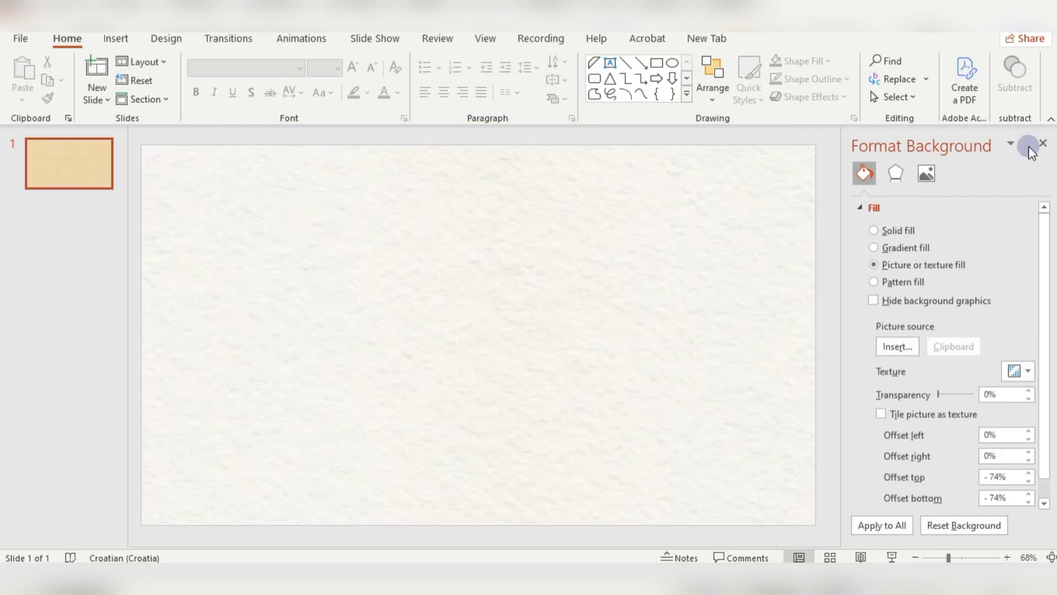
click(1042, 144)
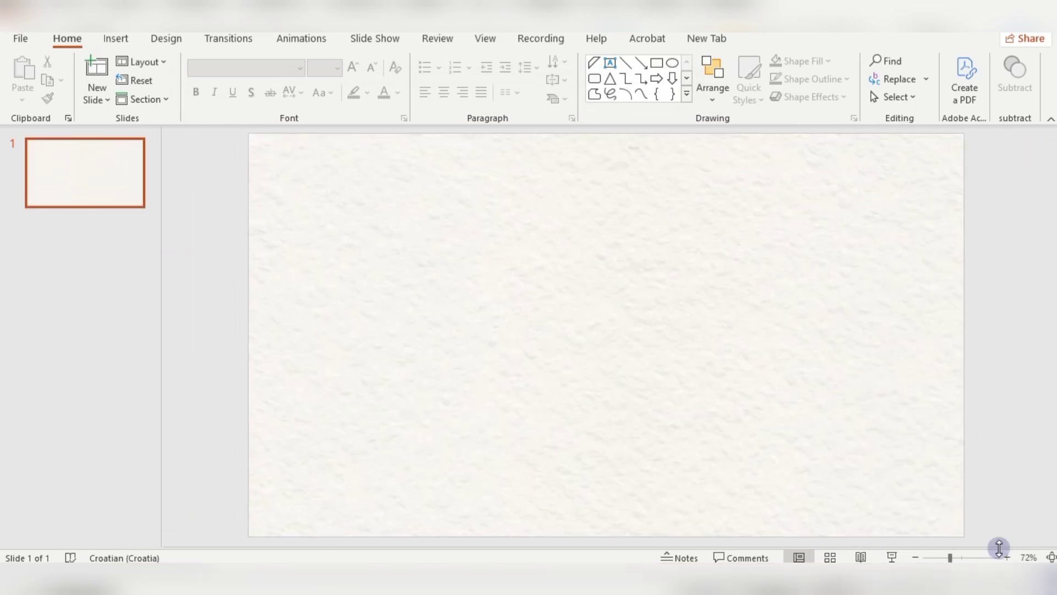
drag(950, 557, 945, 557)
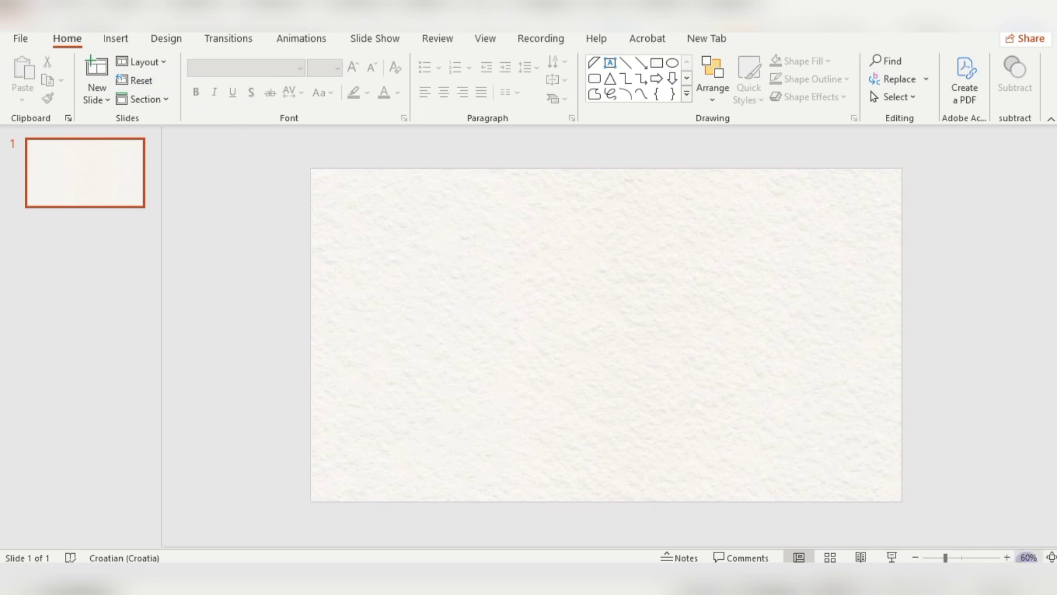
Draw a tall rectangle covering the right third of the slide, top to bottom
click(1008, 558)
click(116, 38)
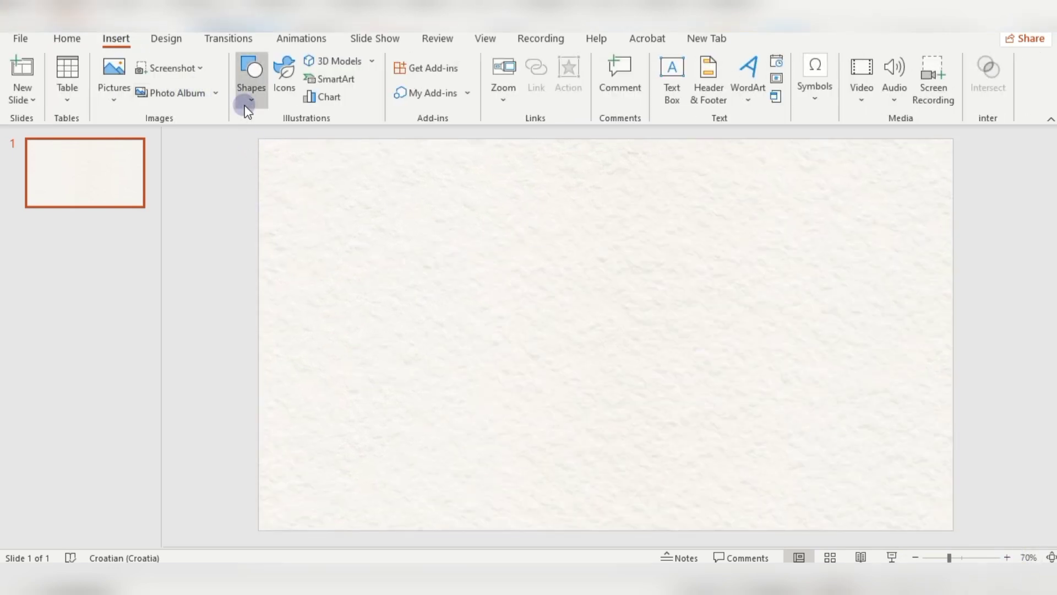
click(246, 88)
click(306, 141)
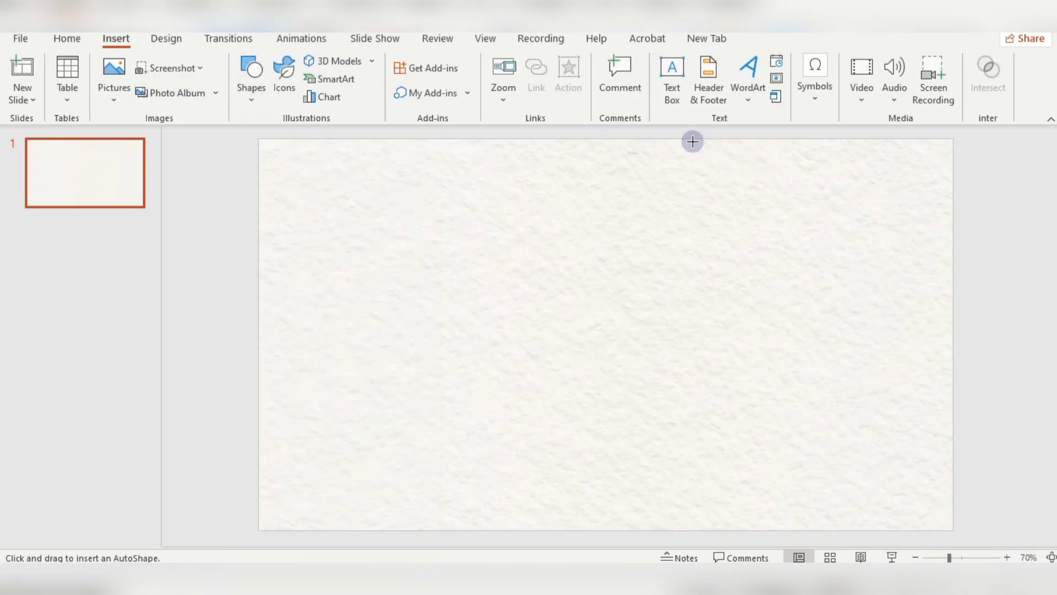
drag(692, 142, 953, 532)
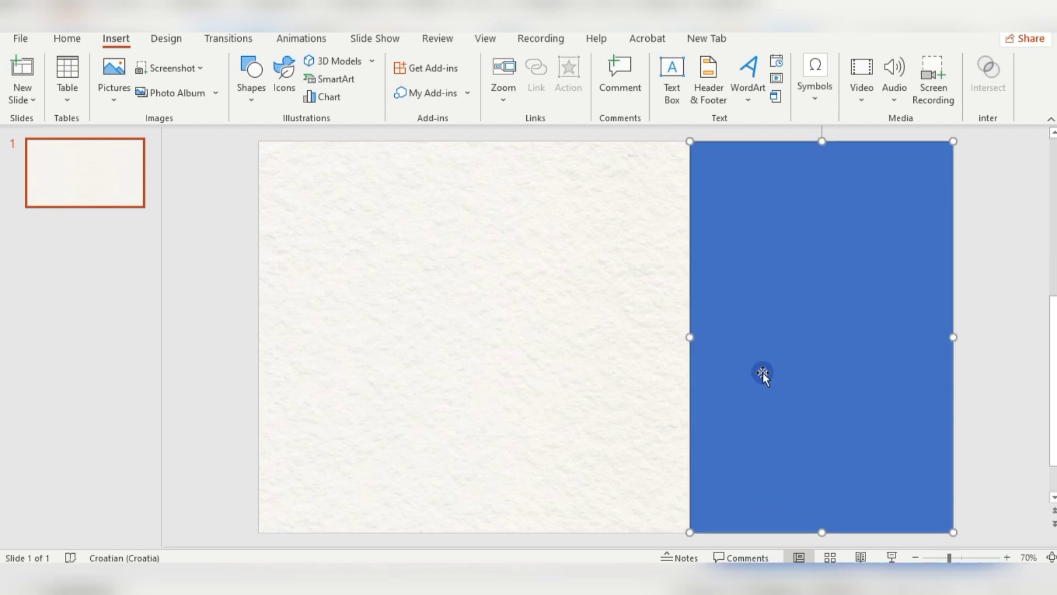
drag(689, 337, 741, 337)
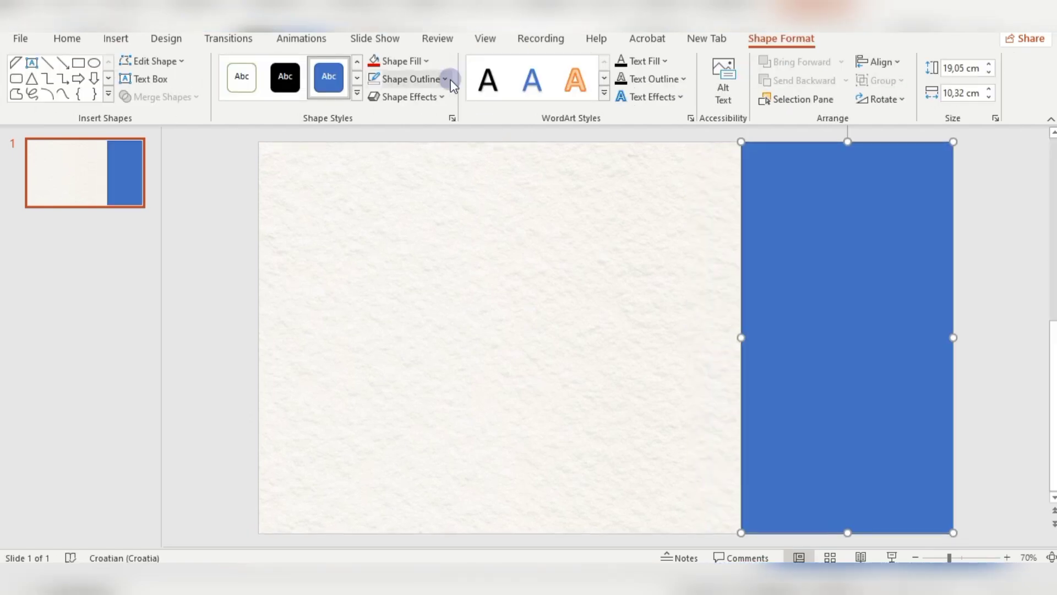
Give the rectangle a red fill with no outline
click(445, 80)
click(418, 294)
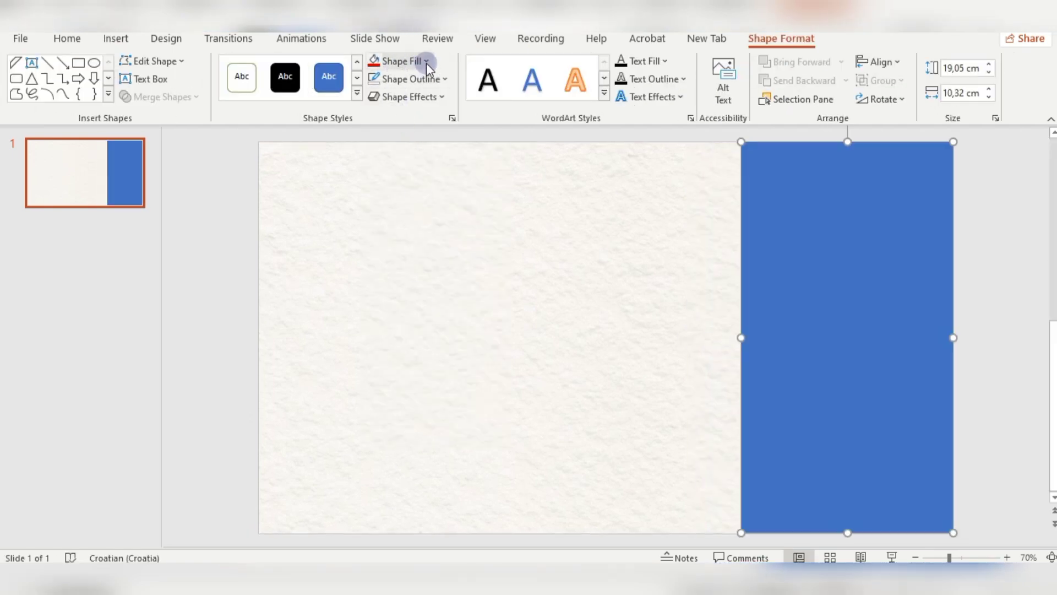
click(426, 61)
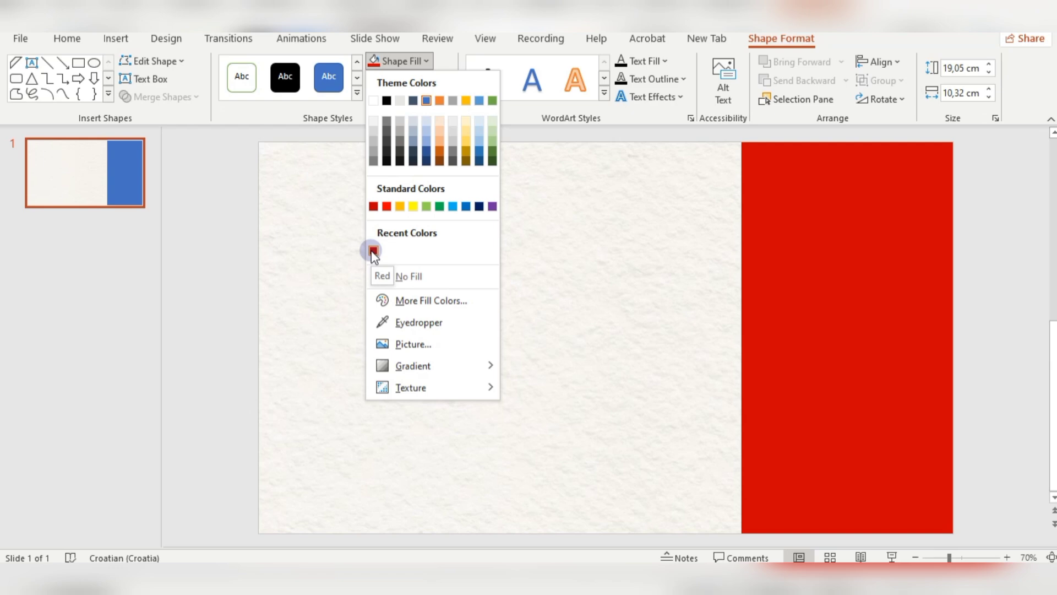
click(374, 251)
click(116, 38)
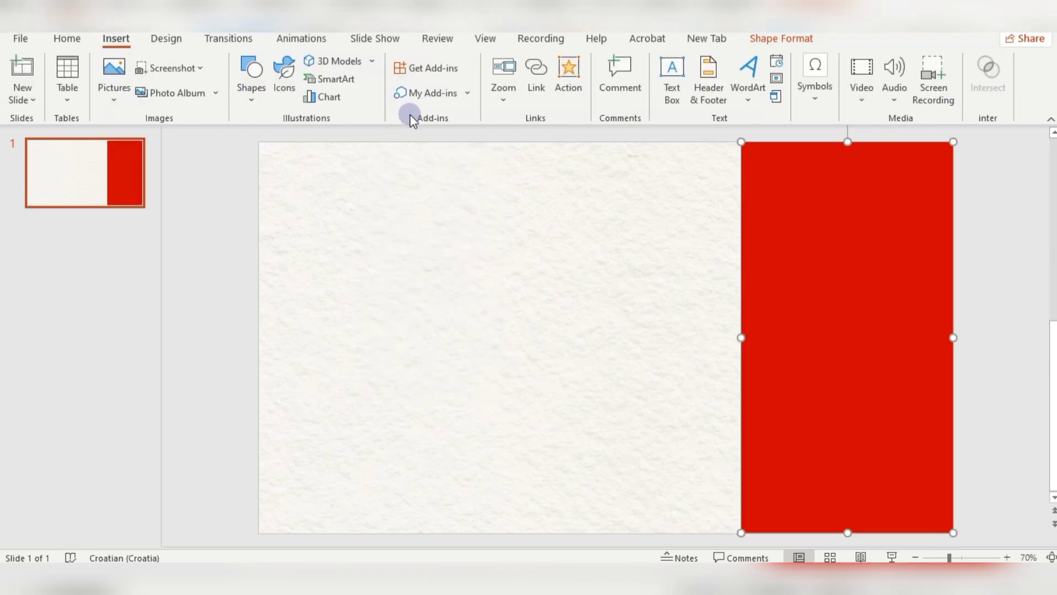
Add a text box on the cream area containing the word WEBINAR
click(672, 112)
drag(397, 210, 569, 382)
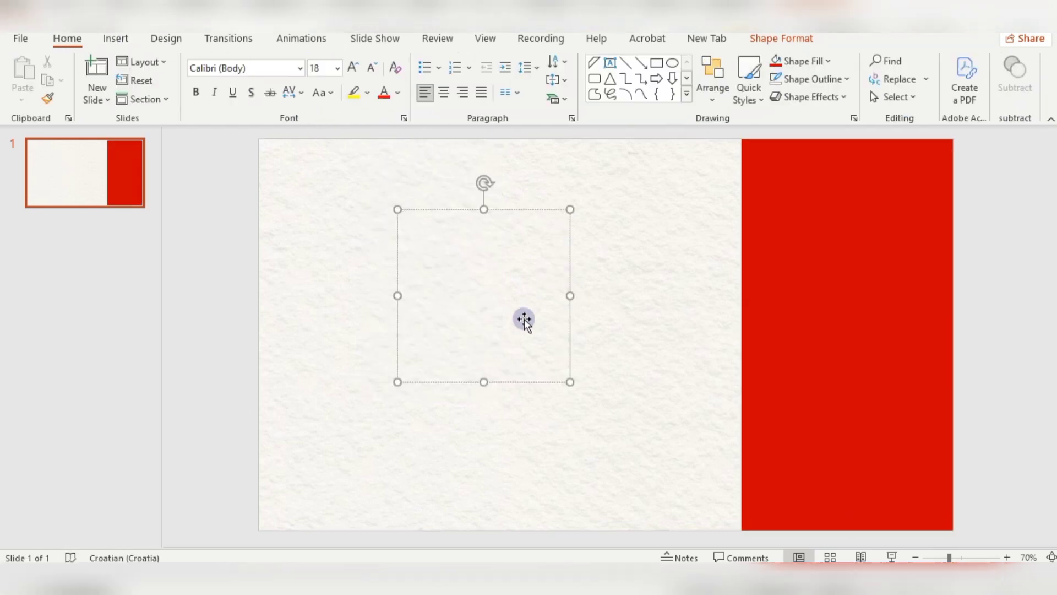
text(WEBINAR)
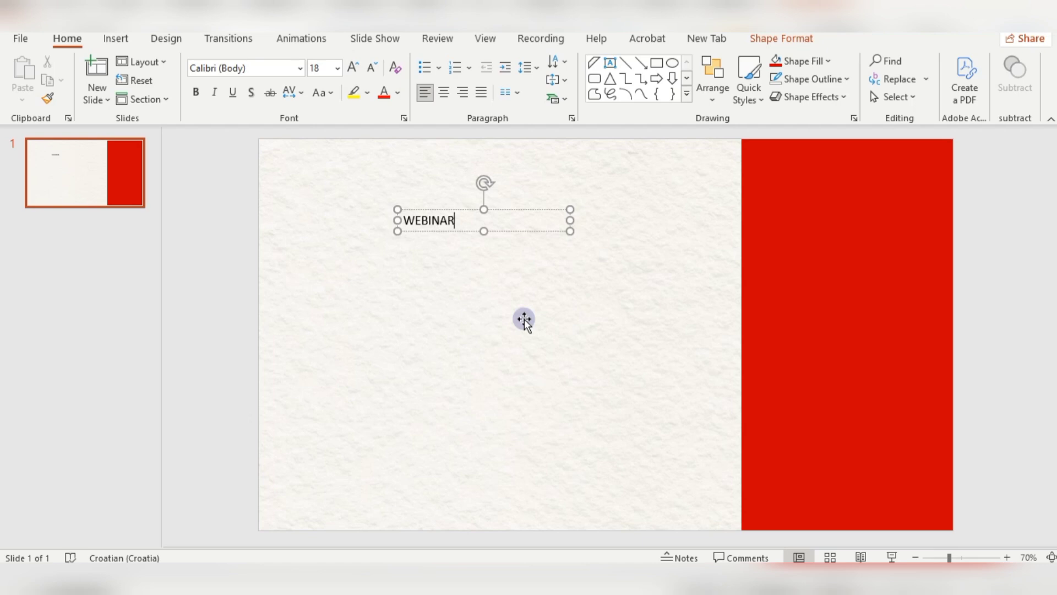
Format WEBINAR as white Montserrat SemiBold at size 44 and move it onto the red panel
drag(403, 227, 456, 221)
click(300, 67)
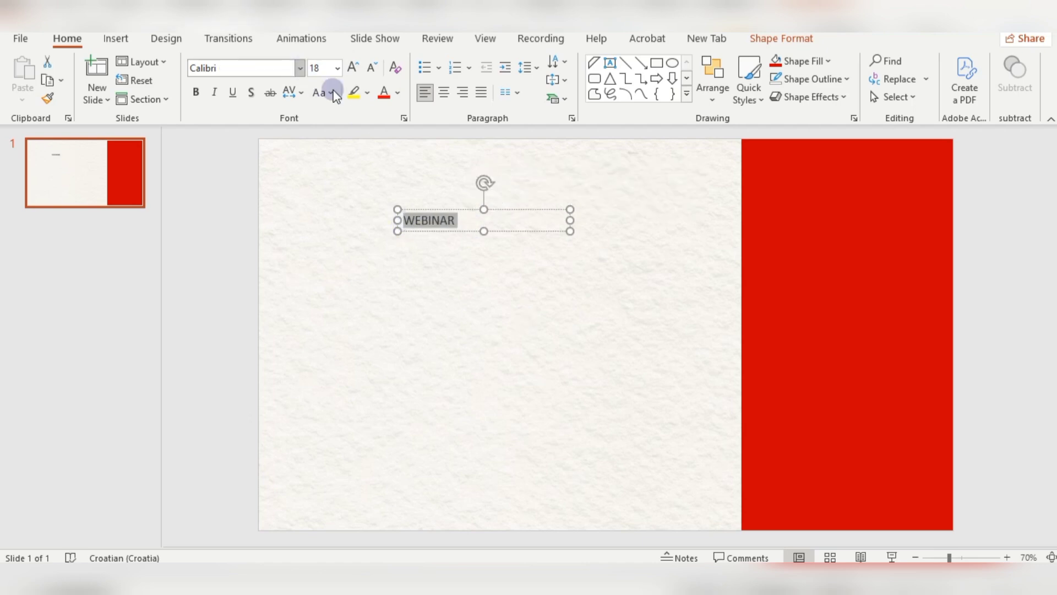
drag(417, 113, 412, 335)
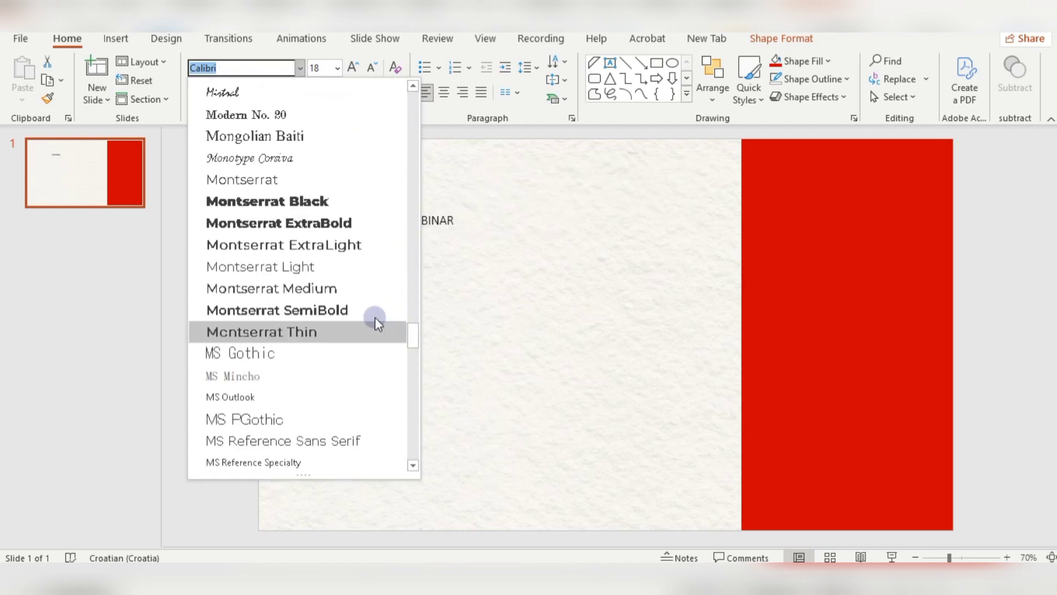
click(319, 310)
click(353, 67)
click(353, 68)
click(353, 67)
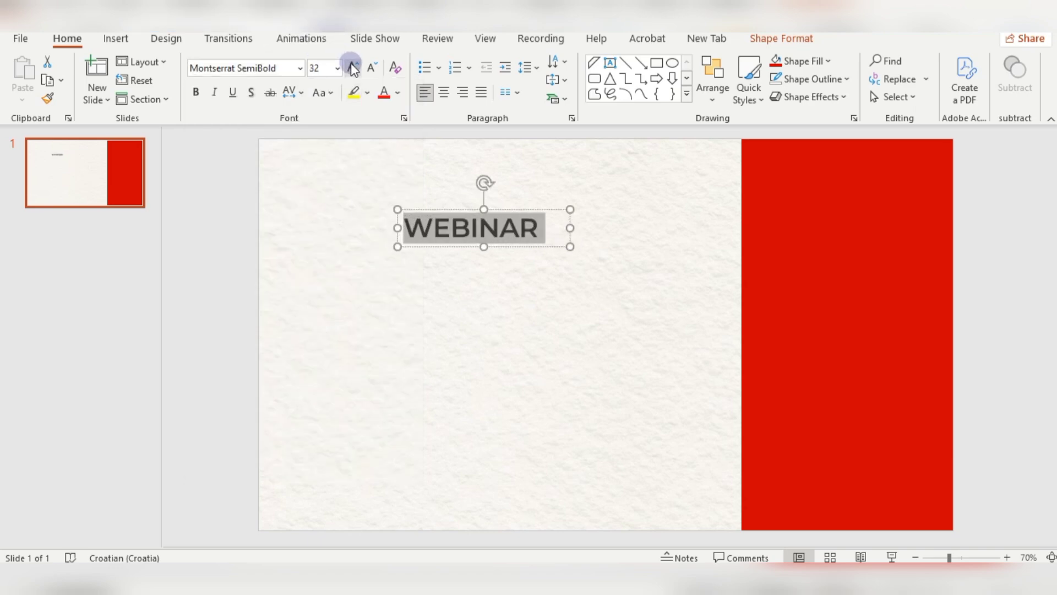
click(353, 67)
click(353, 67)
click(398, 92)
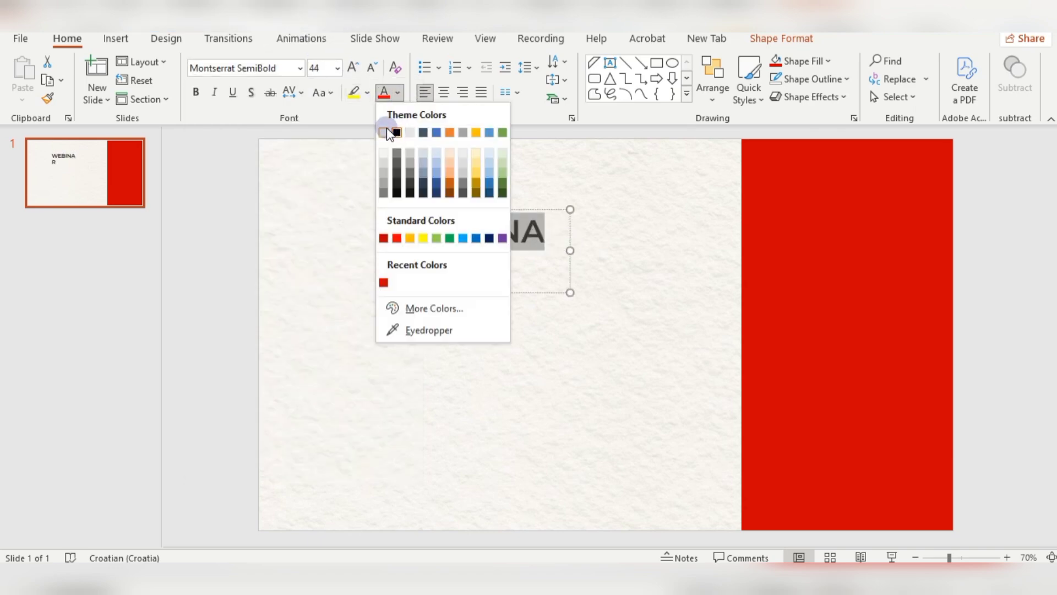
click(391, 131)
mouse_move(488, 218)
mouse_down()
mouse_move(670, 234)
mouse_move(849, 228)
mouse_up()
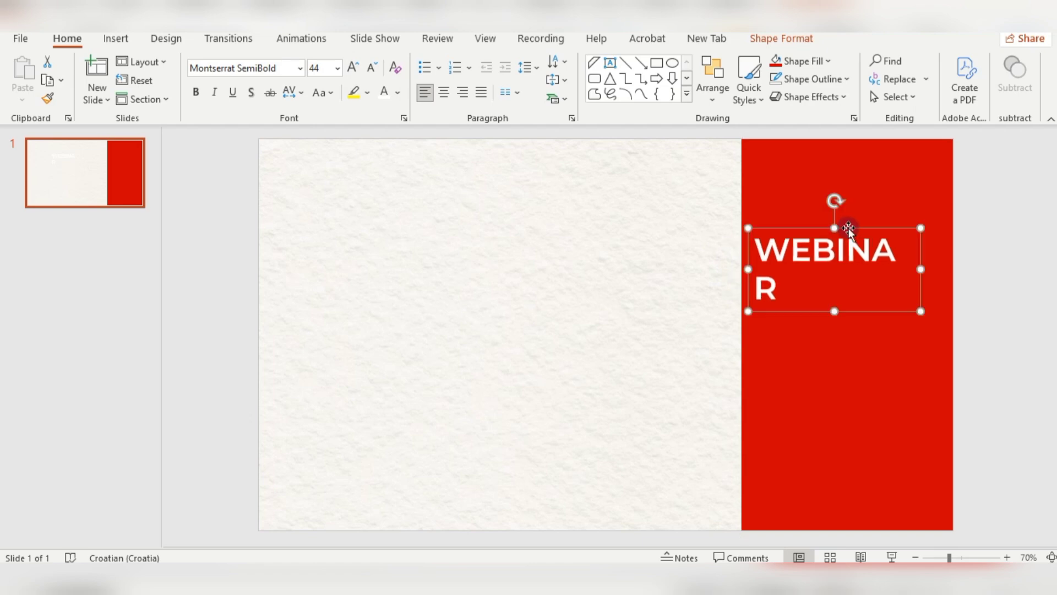
Undo the move, widen the WEBINAR box, enlarge it and turn it vertical on the red panel
key(ctrl+z)
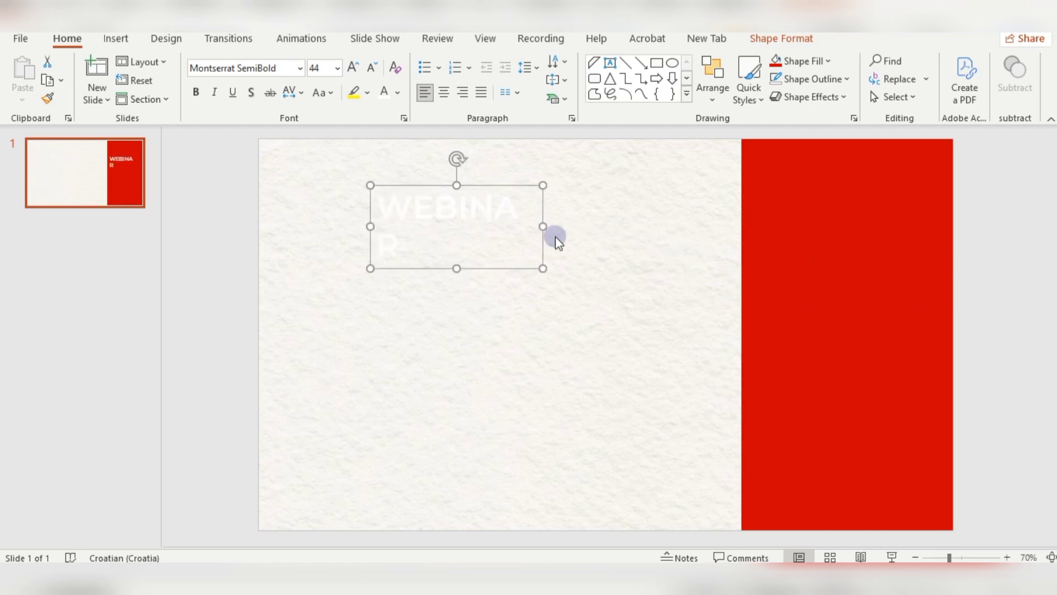
drag(547, 223, 691, 237)
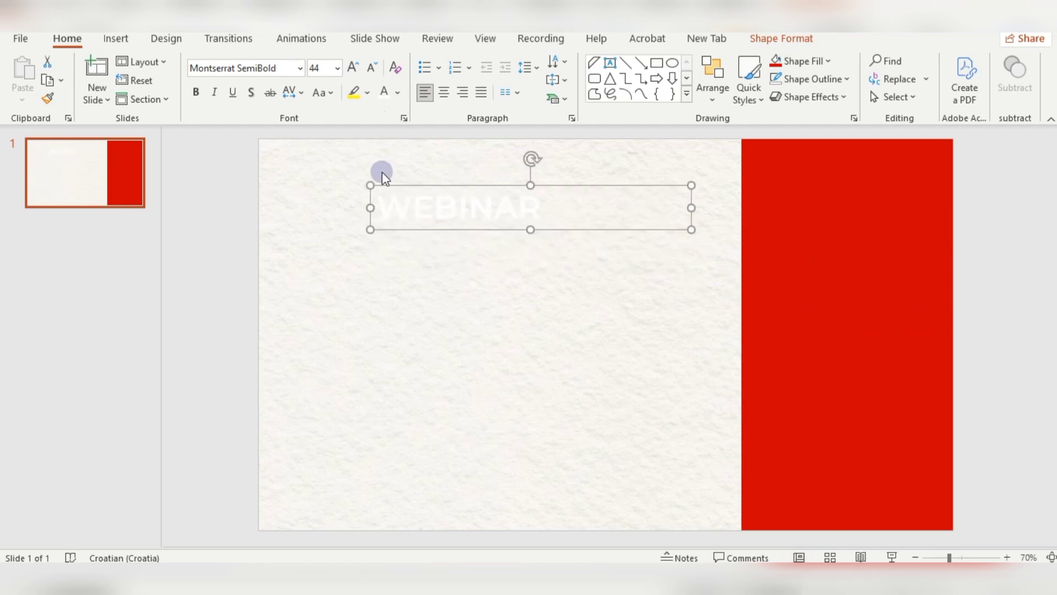
click(353, 67)
click(353, 67)
click(353, 68)
click(353, 67)
click(353, 67)
mouse_move(531, 158)
mouse_down()
mouse_move(597, 200)
mouse_move(602, 215)
mouse_move(578, 227)
mouse_move(886, 328)
mouse_up()
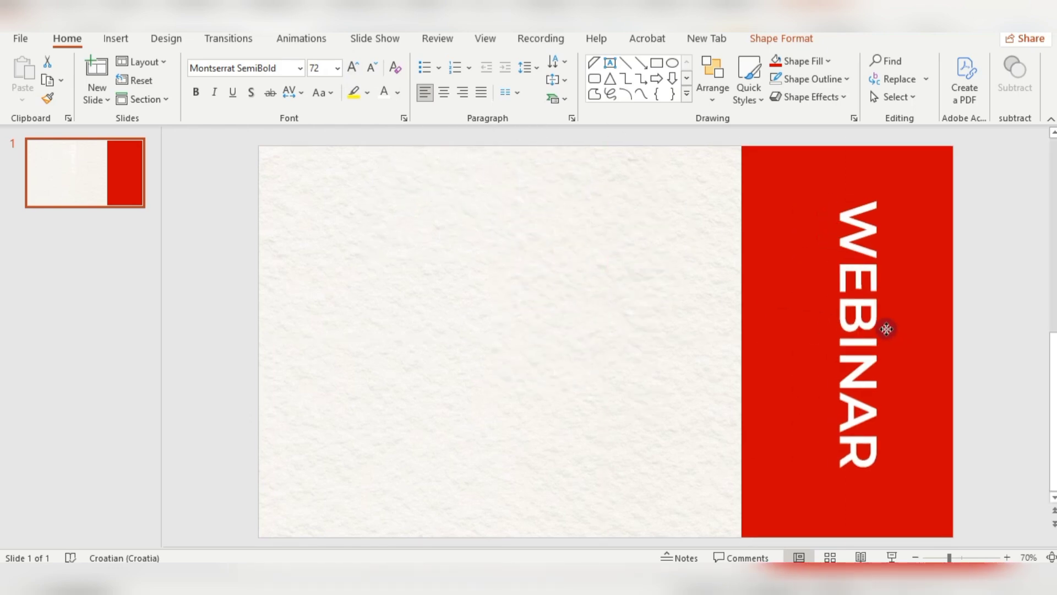
click(357, 67)
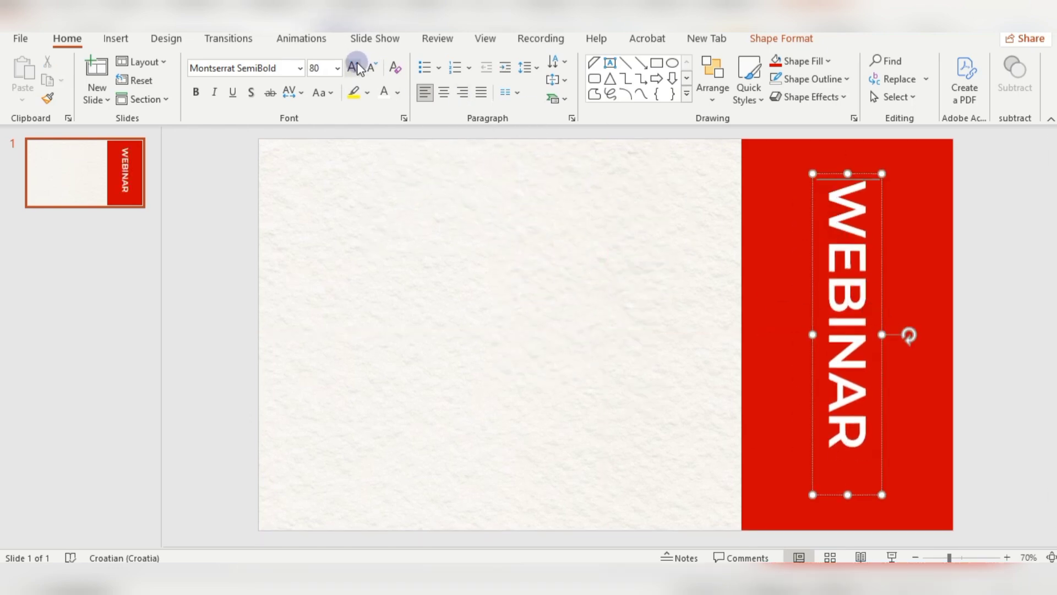
Grow the vertical WEBINAR to 96 pt, lengthening and centring its box on the panel
drag(823, 193, 848, 439)
click(353, 67)
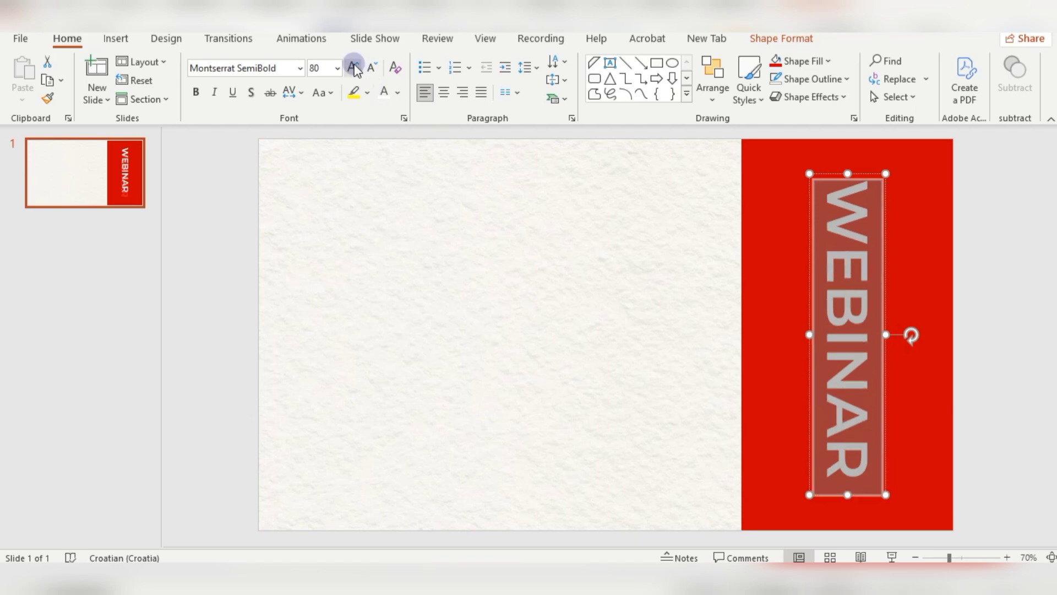
click(352, 67)
drag(848, 495, 853, 521)
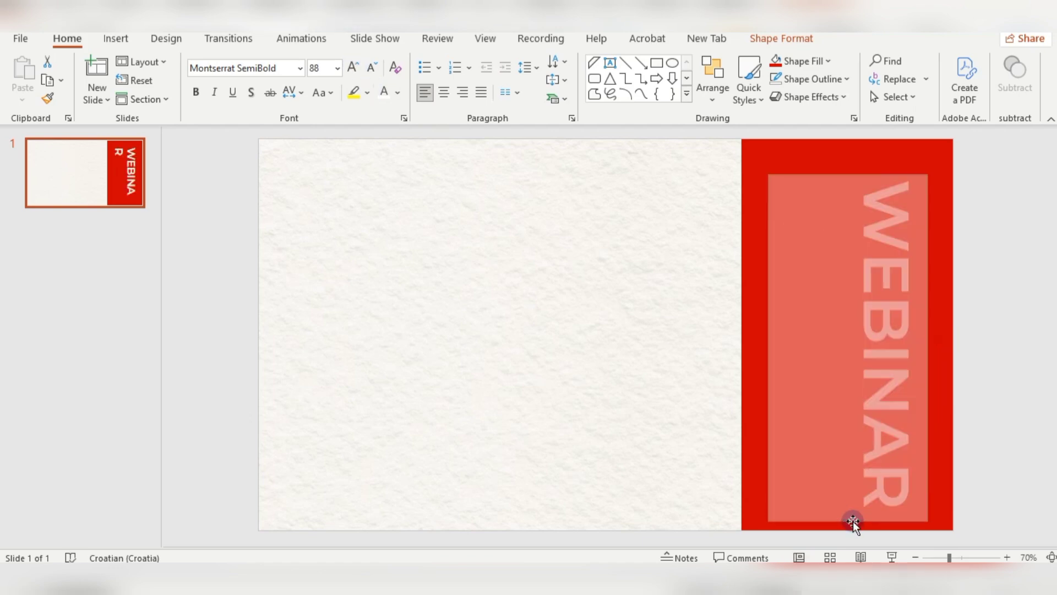
drag(891, 317, 892, 300)
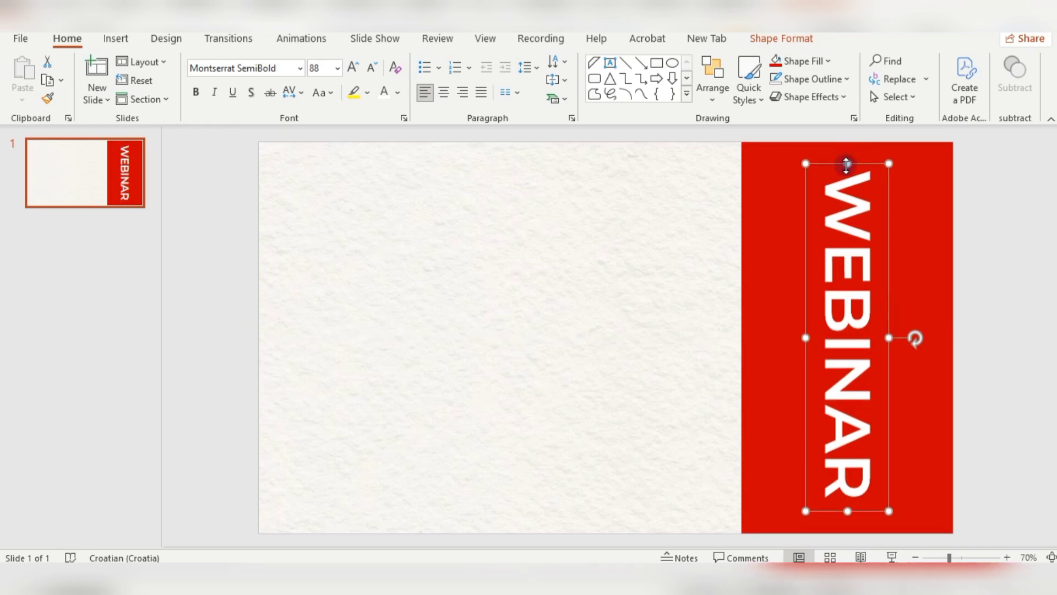
mouse_move(848, 168)
mouse_down()
mouse_move(847, 148)
mouse_move(874, 481)
mouse_up()
click(353, 67)
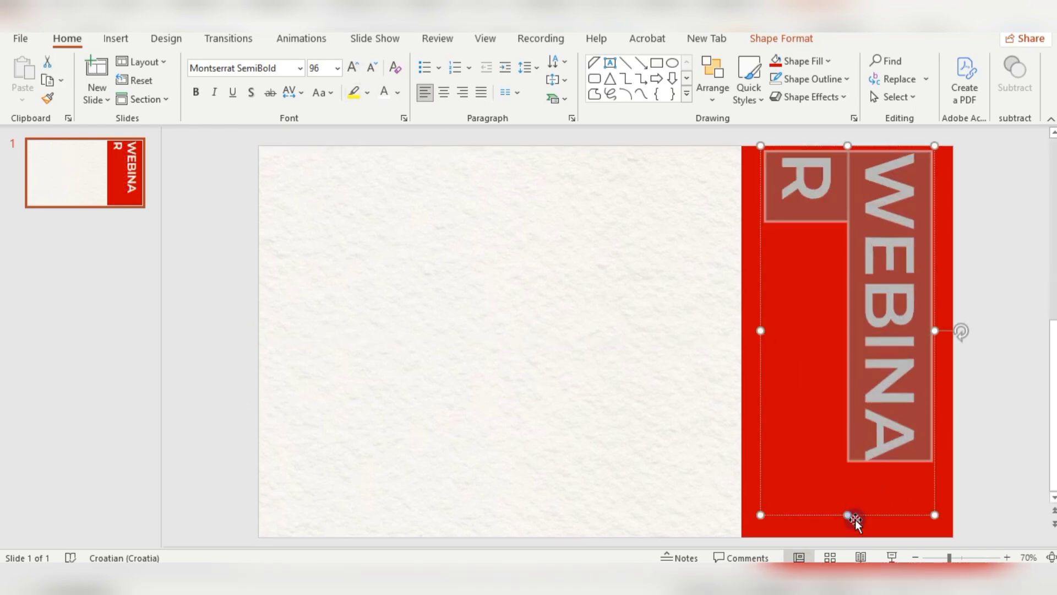
Bring WEBINAR to 115 pt and move its box upward past the red band's top
click(915, 557)
drag(813, 489, 812, 521)
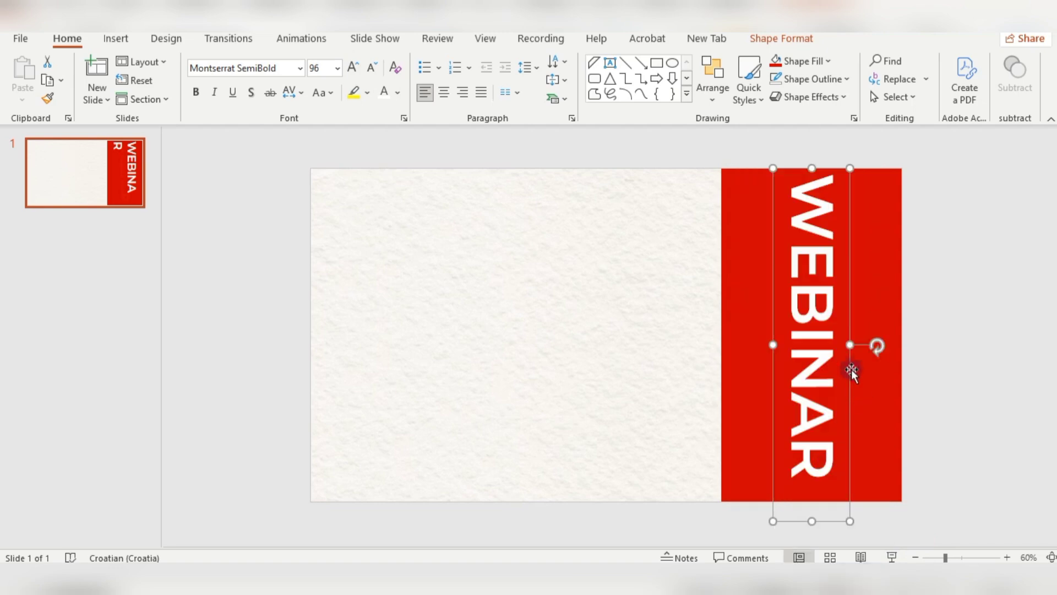
drag(852, 373, 861, 378)
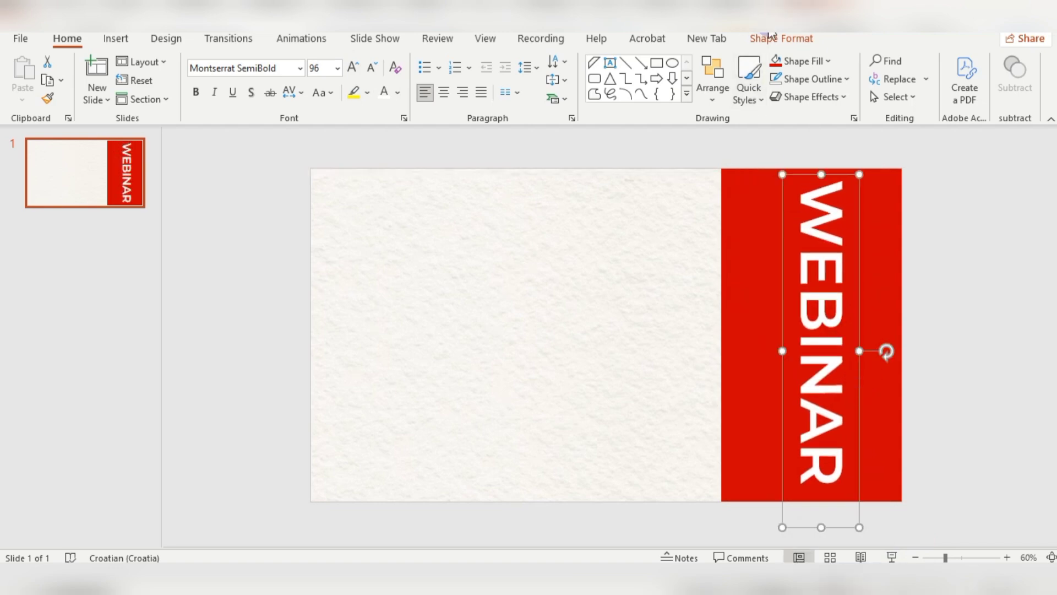
drag(821, 182, 820, 506)
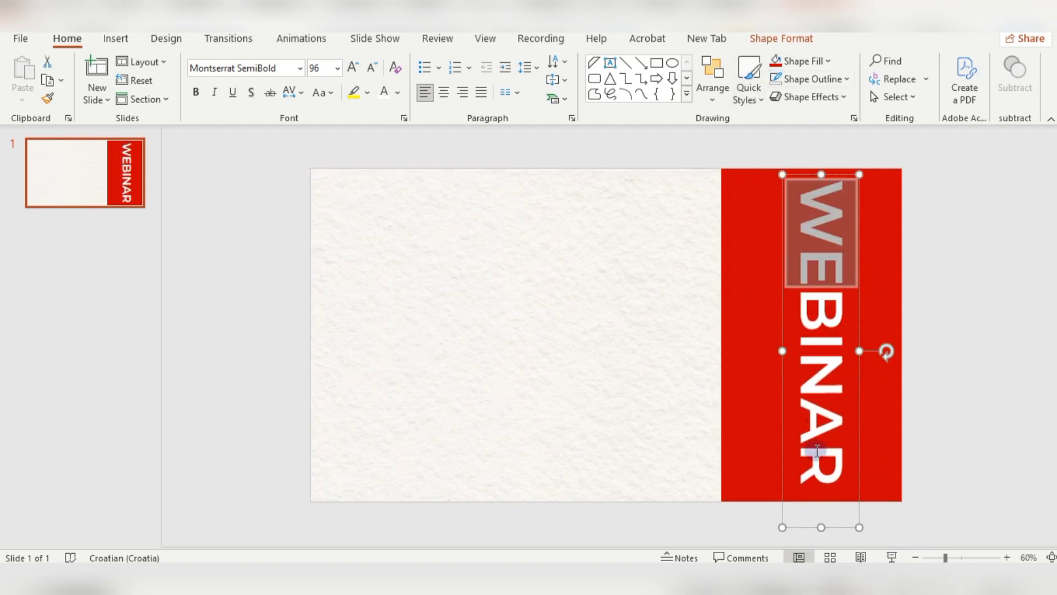
click(359, 69)
click(821, 519)
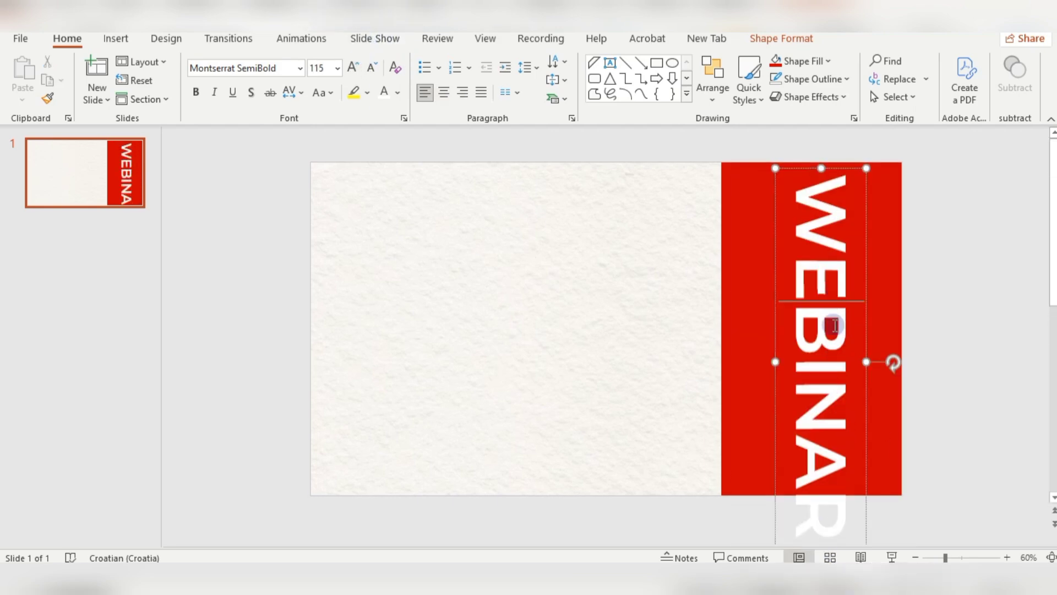
mouse_move(844, 165)
mouse_down()
mouse_move(841, 134)
mouse_move(855, 138)
mouse_move(845, 505)
mouse_up()
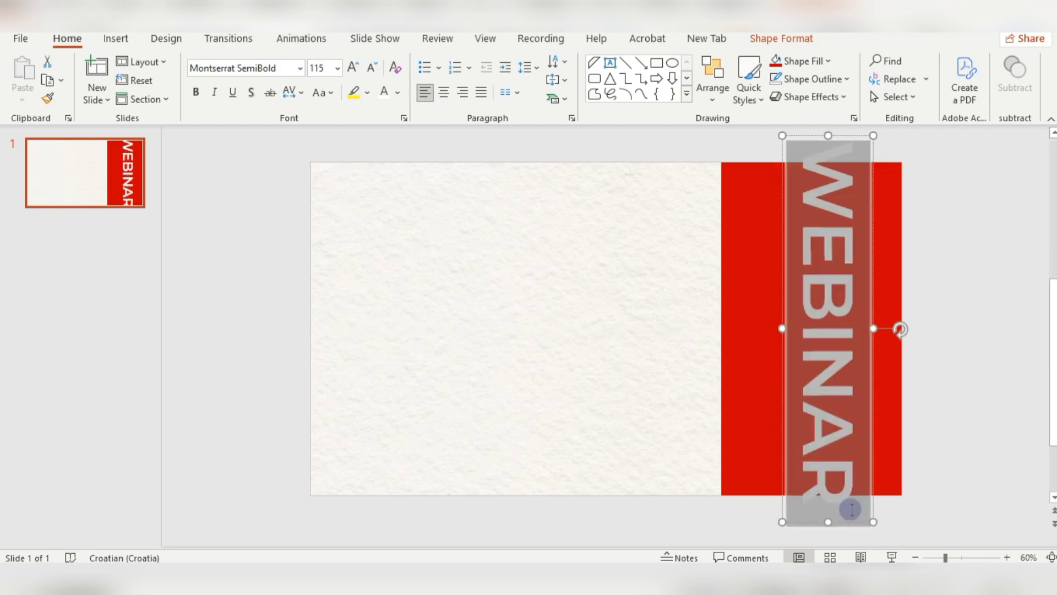
Make WEBINAR hollow outline letters with no fill and narrow the red band to 8,56 cm
click(788, 36)
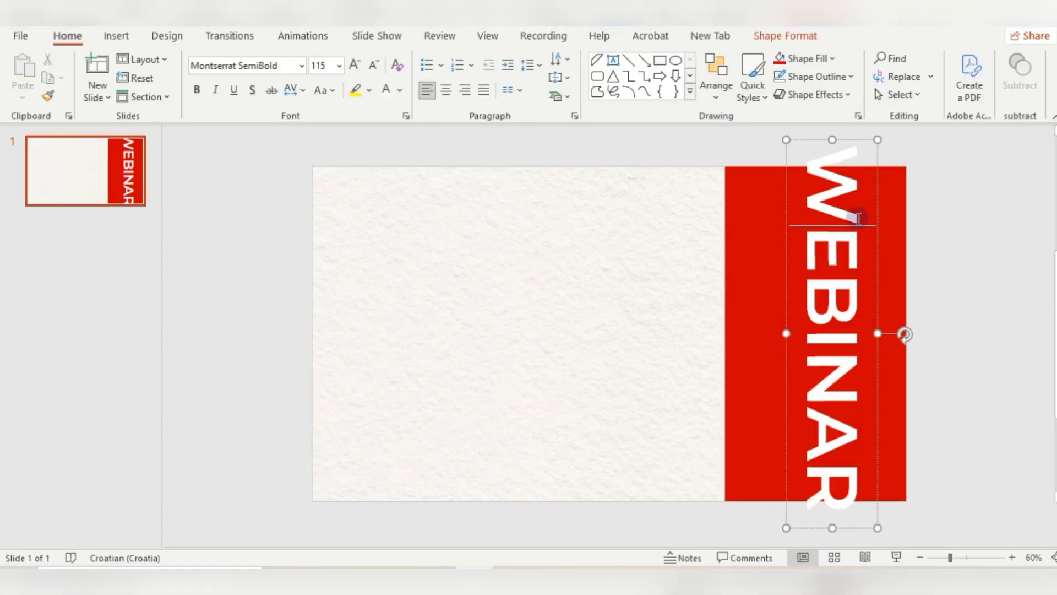
click(785, 35)
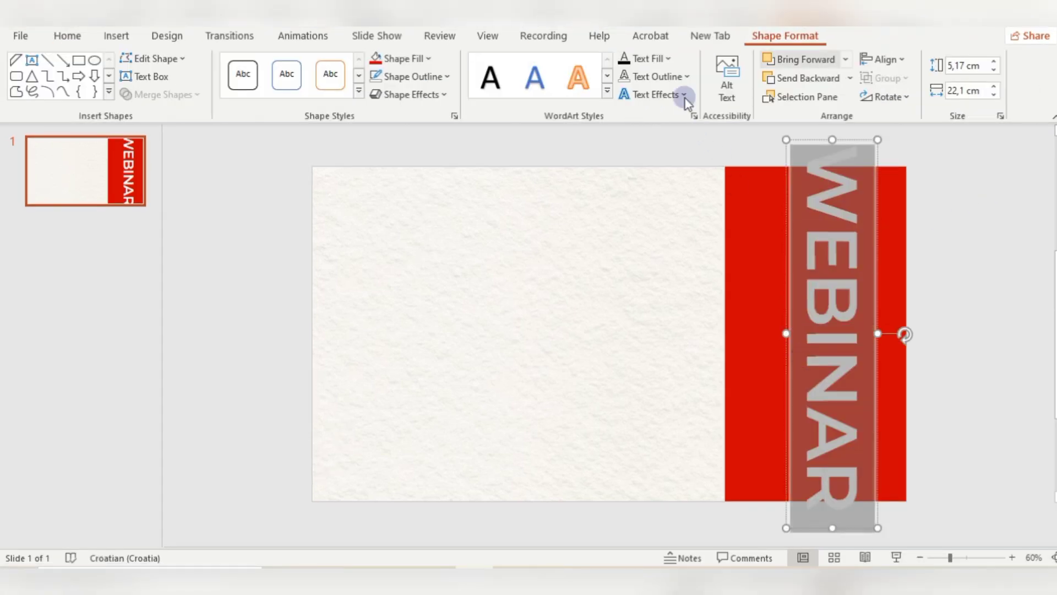
click(683, 81)
click(644, 58)
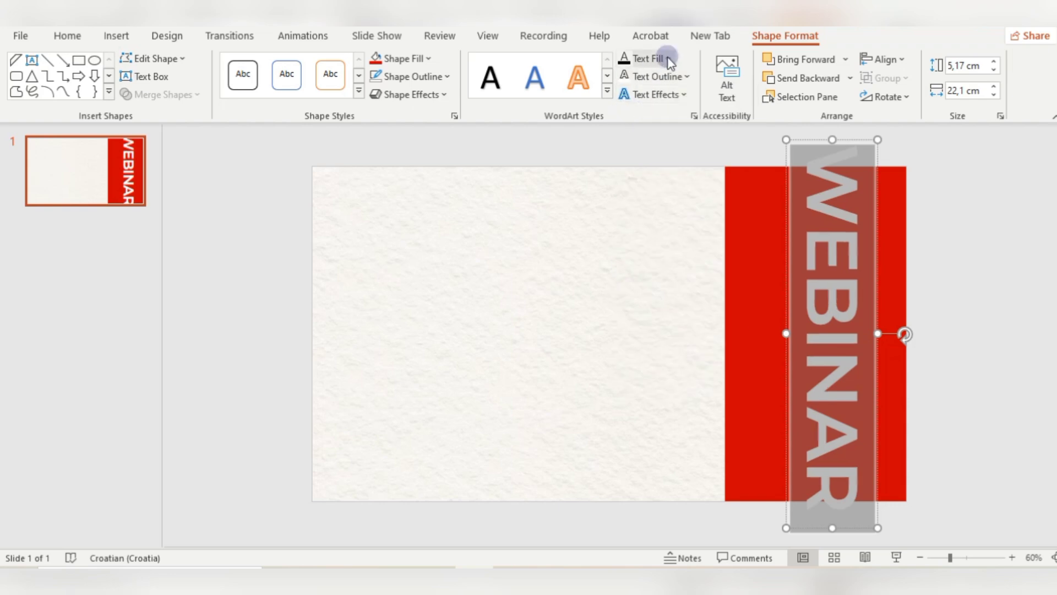
click(665, 58)
click(659, 275)
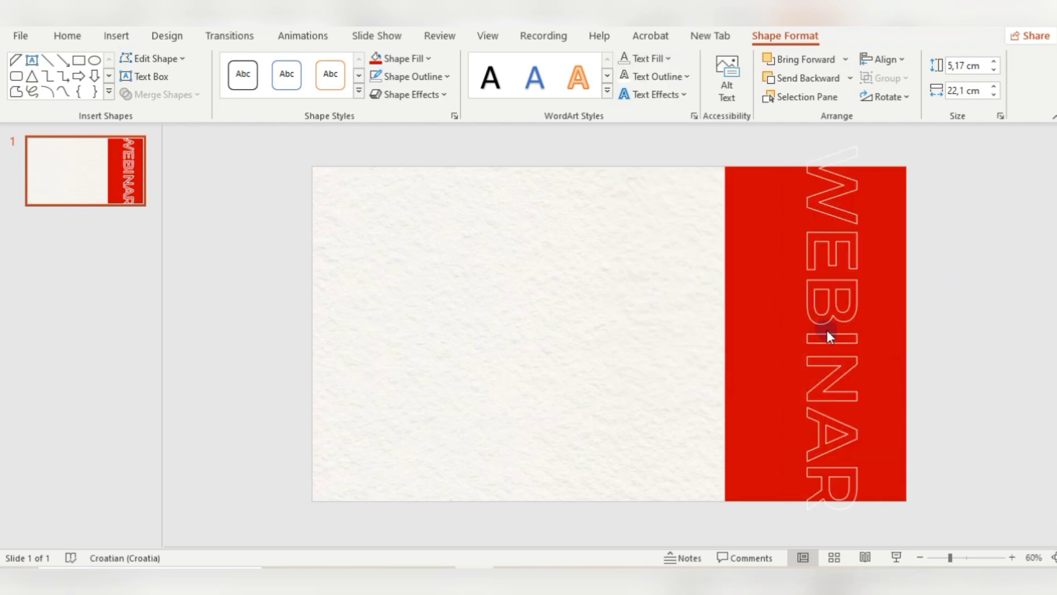
click(744, 325)
drag(724, 333, 756, 335)
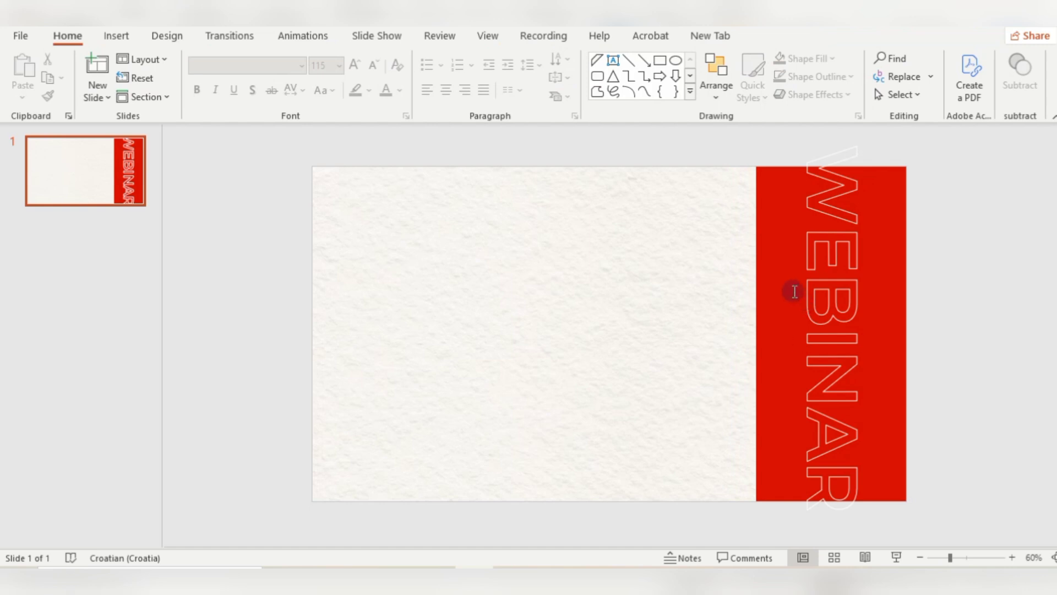
Insert the photo of the woman in a dark suit from this device, covering the slide
click(116, 37)
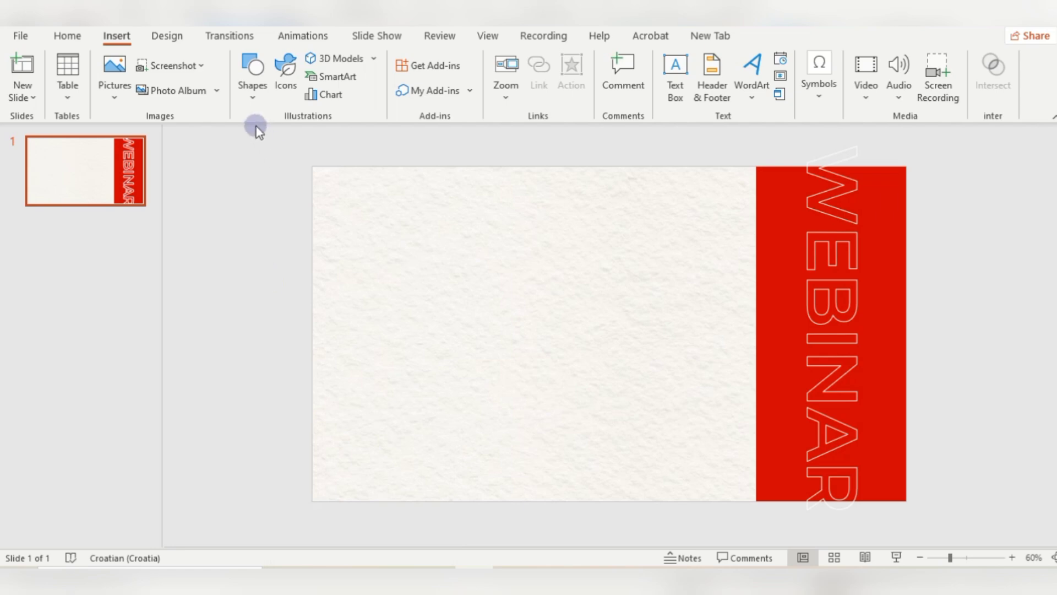
click(252, 83)
click(115, 77)
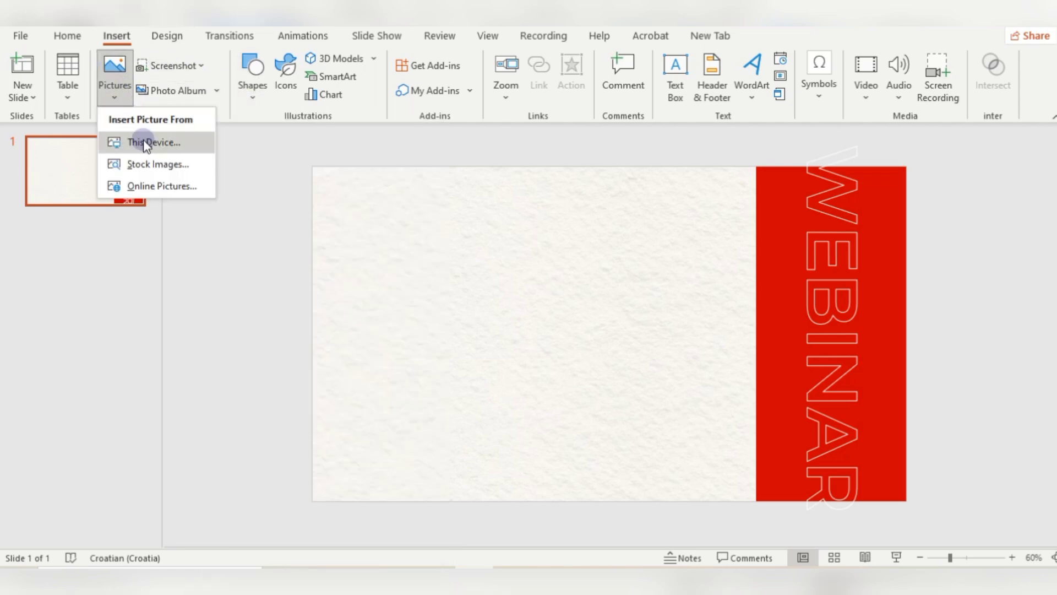
click(363, 190)
click(391, 226)
click(563, 413)
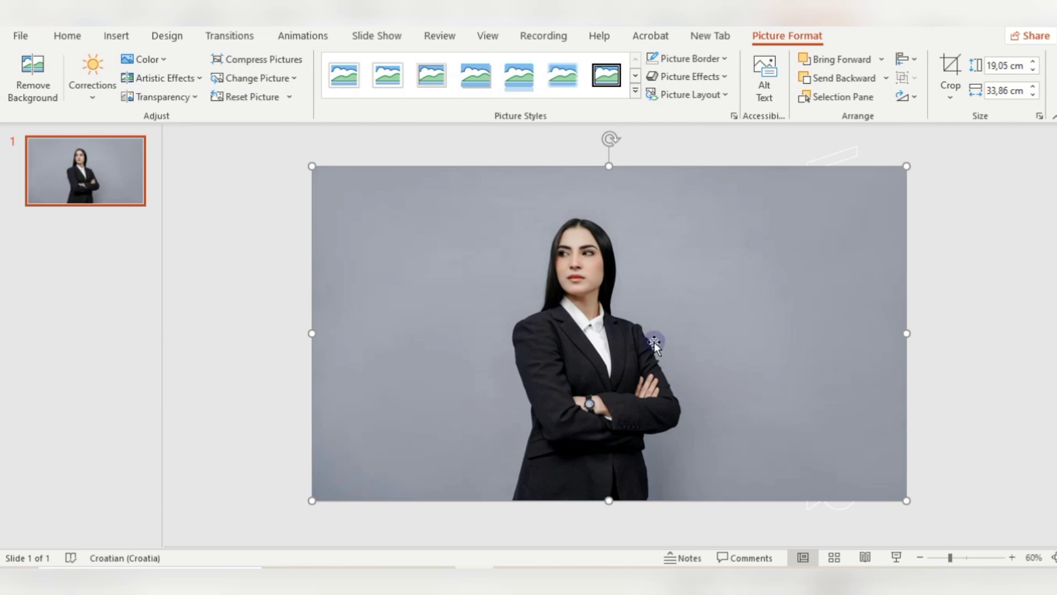
Remove the photo's grey backdrop, marking the lower jacket as an area to keep
click(32, 77)
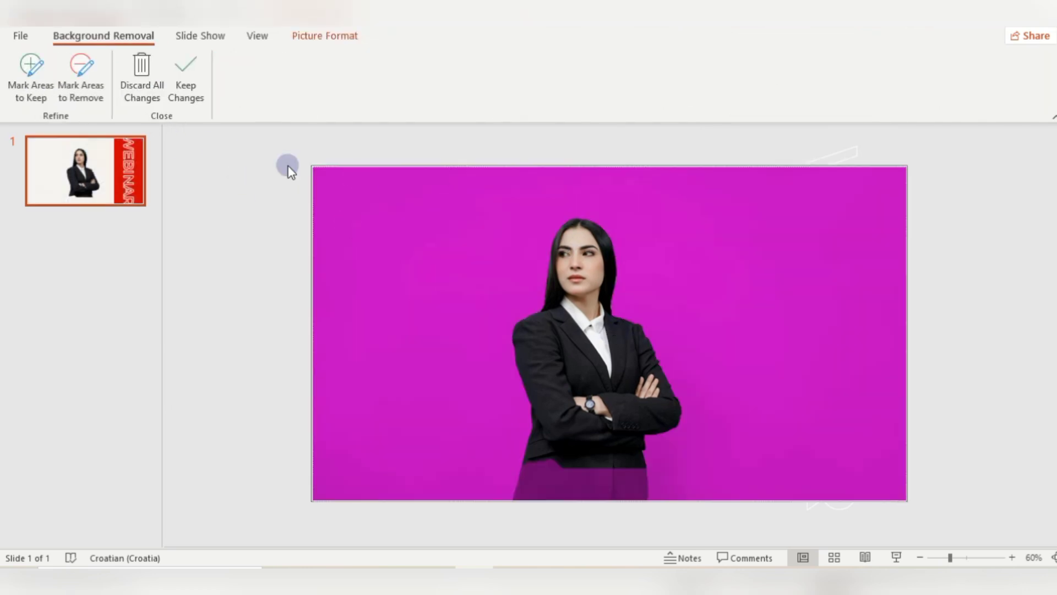
click(31, 77)
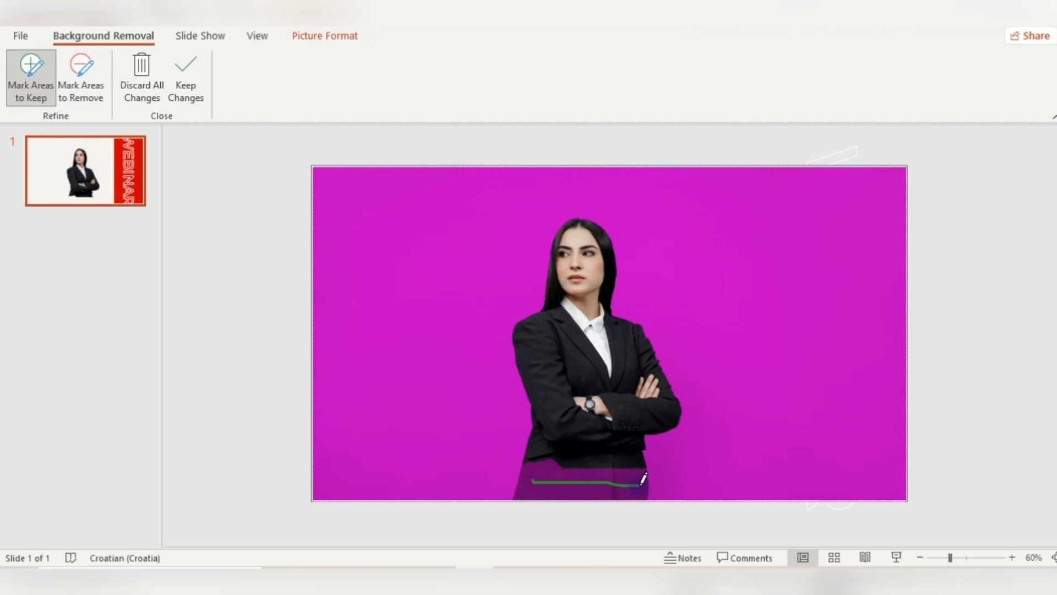
drag(540, 475, 546, 477)
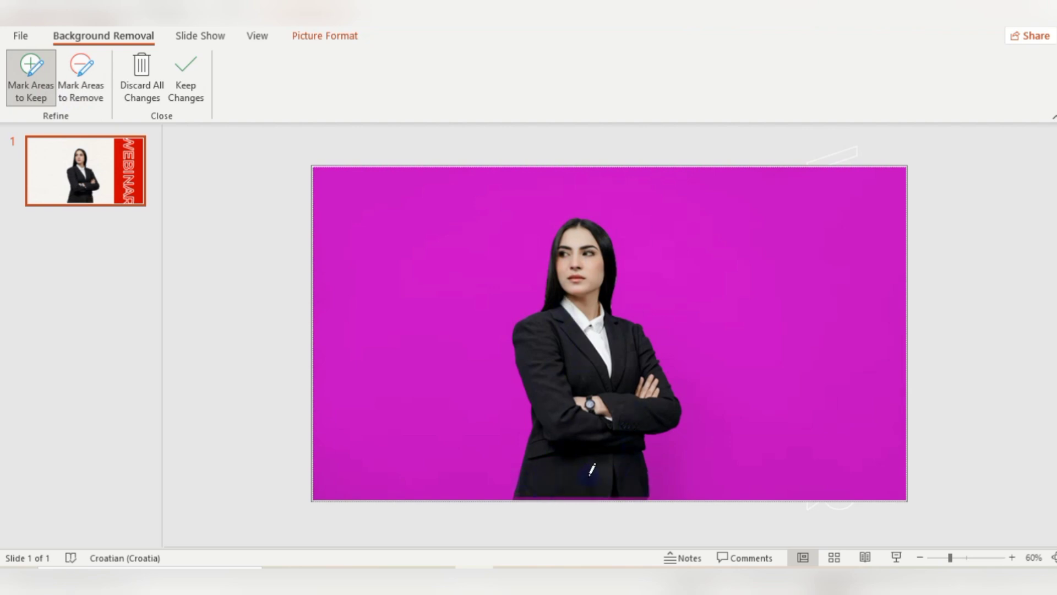
click(190, 97)
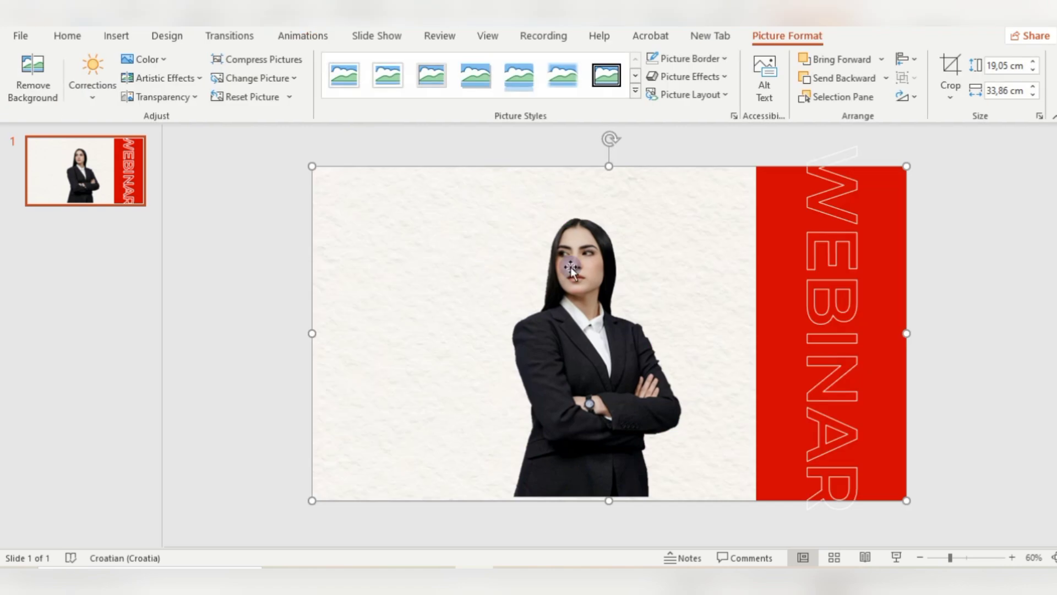
Crop the photo in tightly around the woman on all four sides
click(950, 91)
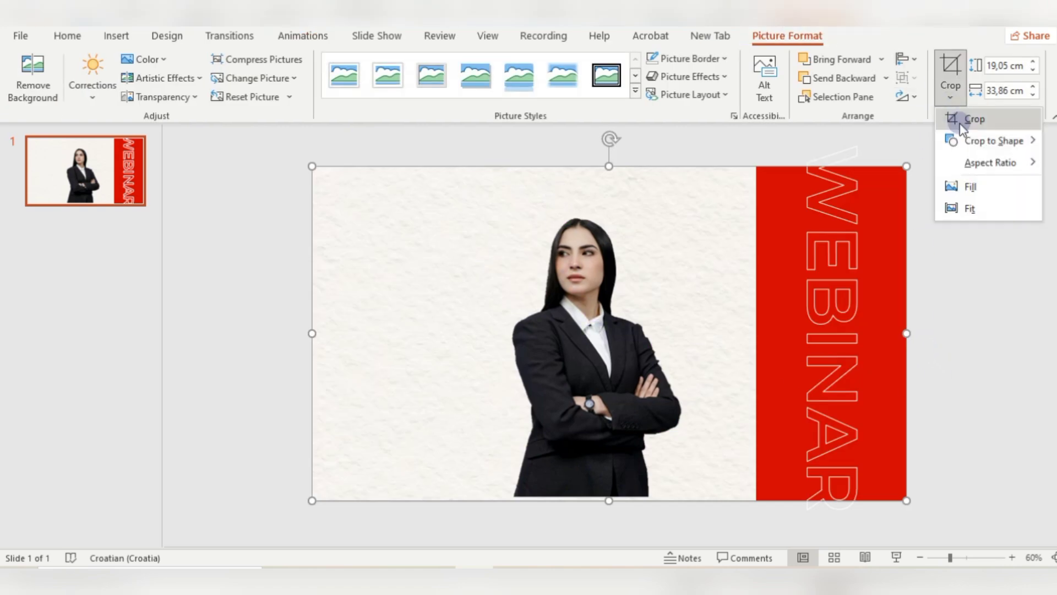
click(961, 110)
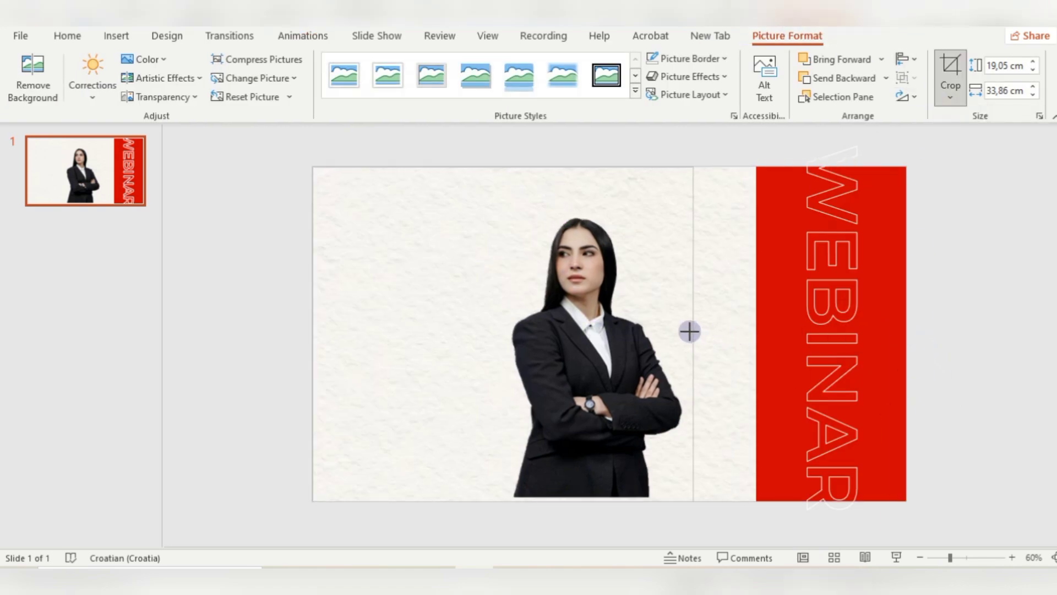
drag(906, 333, 685, 333)
drag(314, 334, 507, 335)
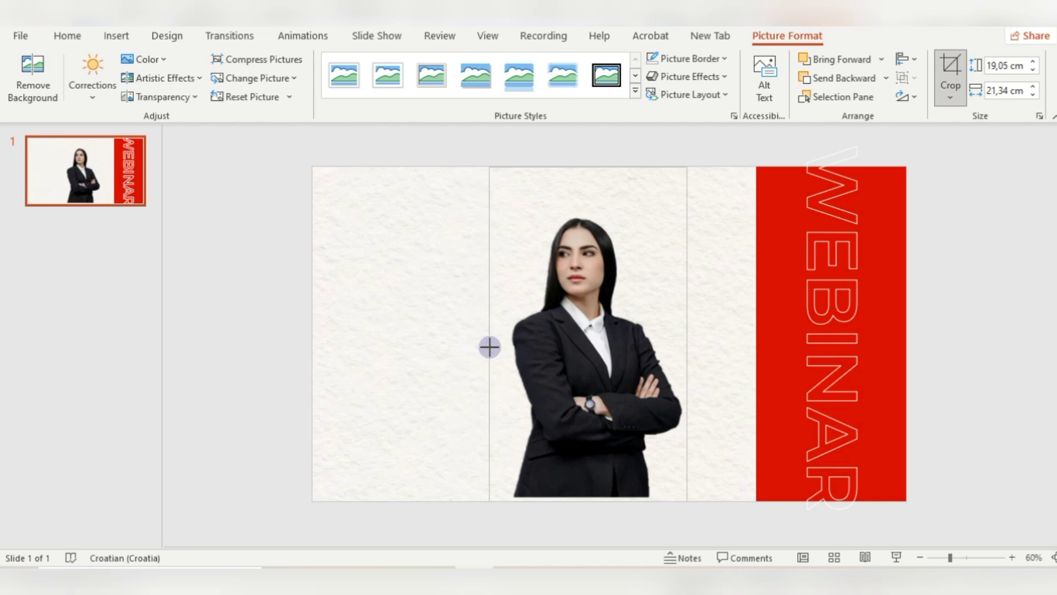
drag(601, 499, 602, 489)
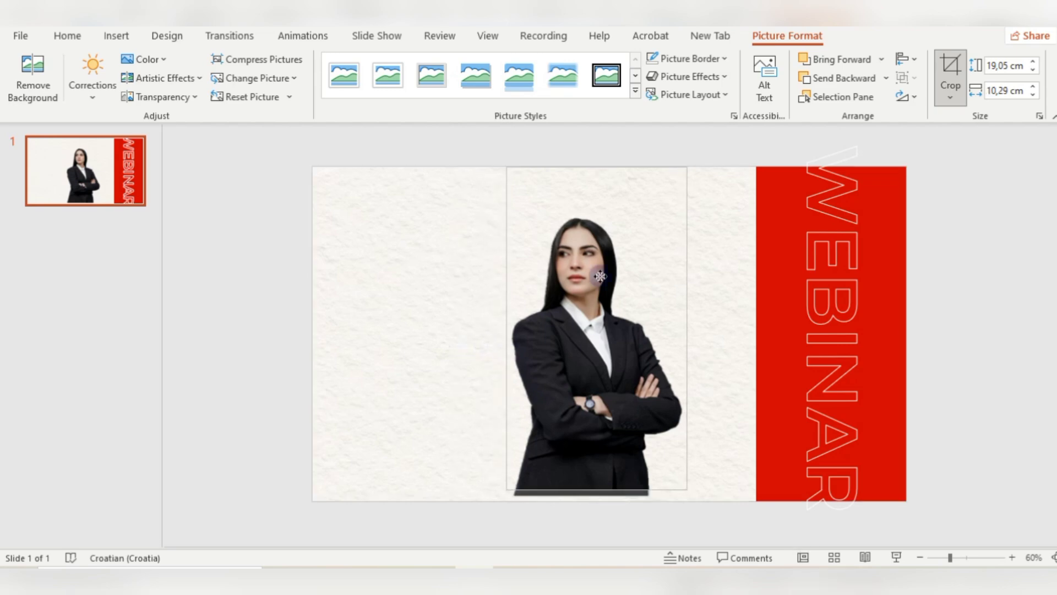
drag(597, 166, 598, 211)
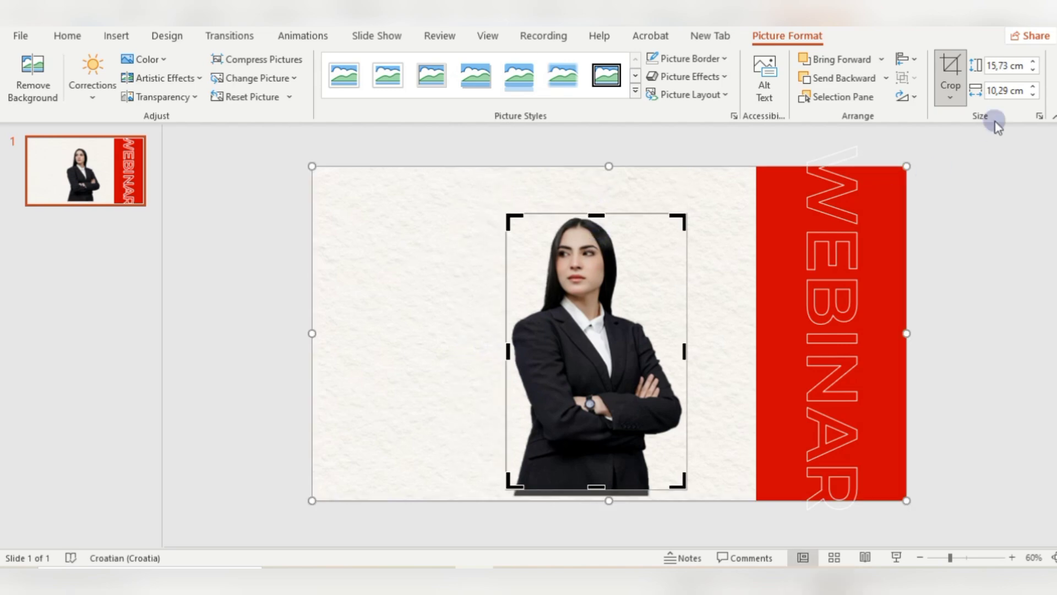
click(950, 97)
click(954, 111)
Move the cut-out woman to the bottom right, overlapping the red band's left edge
drag(602, 363, 673, 372)
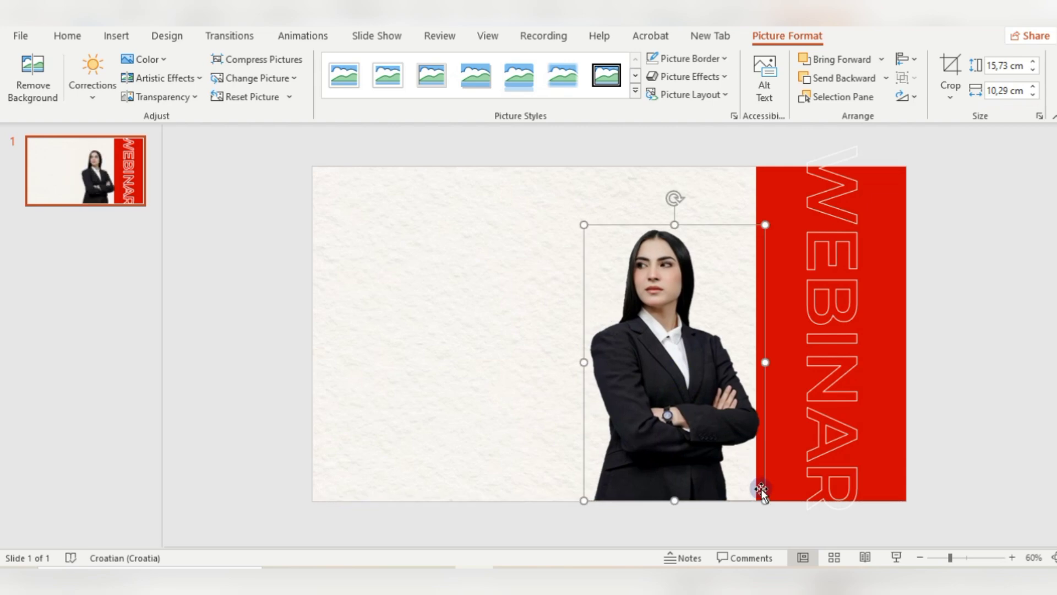
drag(675, 436, 727, 440)
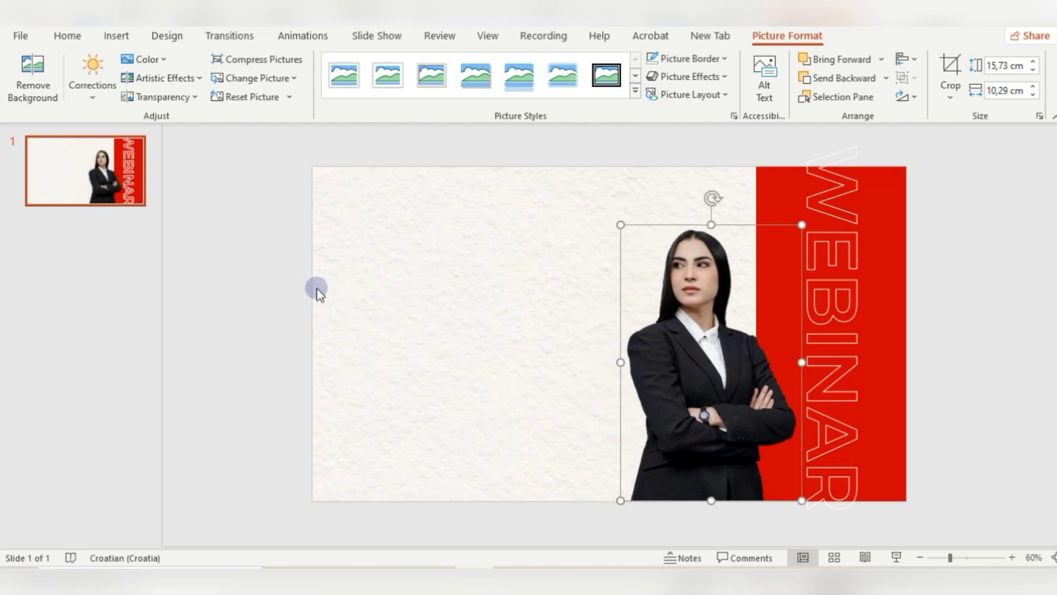
click(255, 208)
Draw a red, outline-free trapezoid at the top-left and place a mirrored copy below it
click(113, 35)
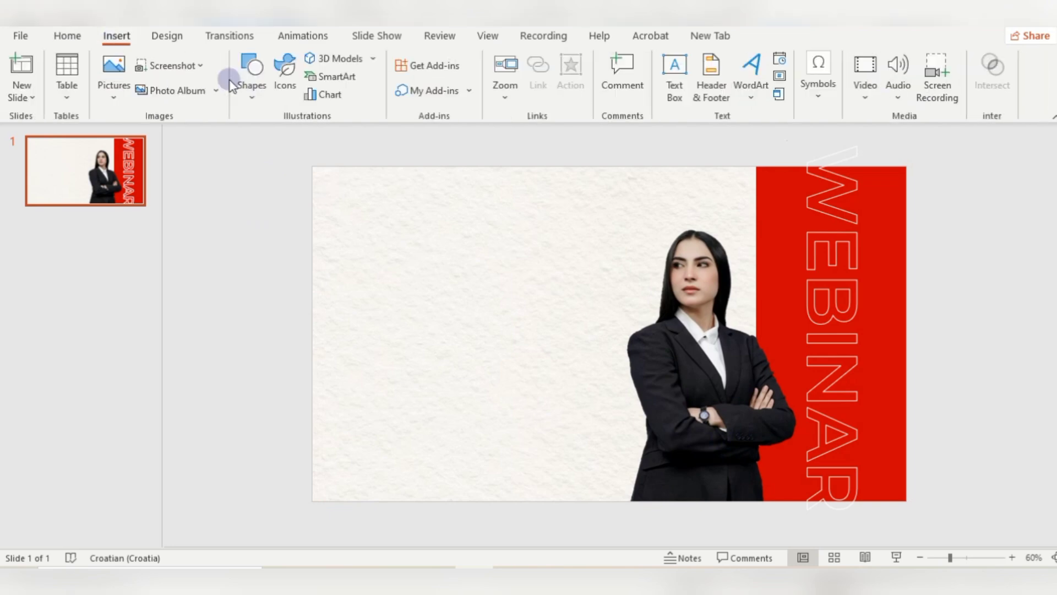
click(247, 103)
click(240, 135)
mouse_move(354, 209)
mouse_down()
mouse_move(389, 224)
mouse_move(387, 242)
mouse_up()
click(410, 76)
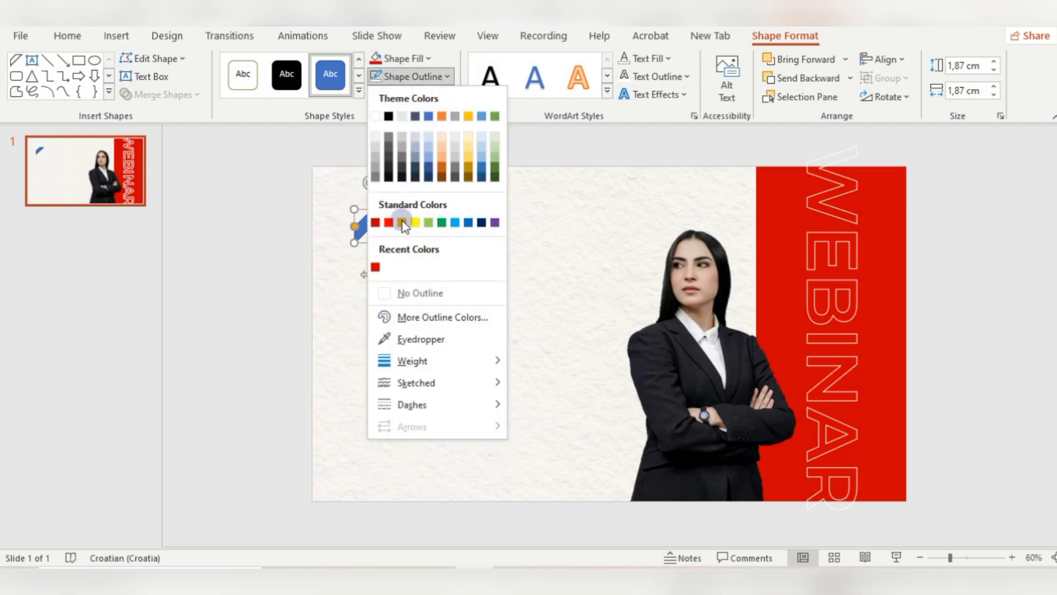
click(411, 292)
click(376, 58)
mouse_move(378, 185)
mouse_down()
mouse_move(409, 204)
mouse_move(424, 238)
mouse_move(401, 262)
mouse_move(405, 277)
mouse_move(376, 205)
mouse_up()
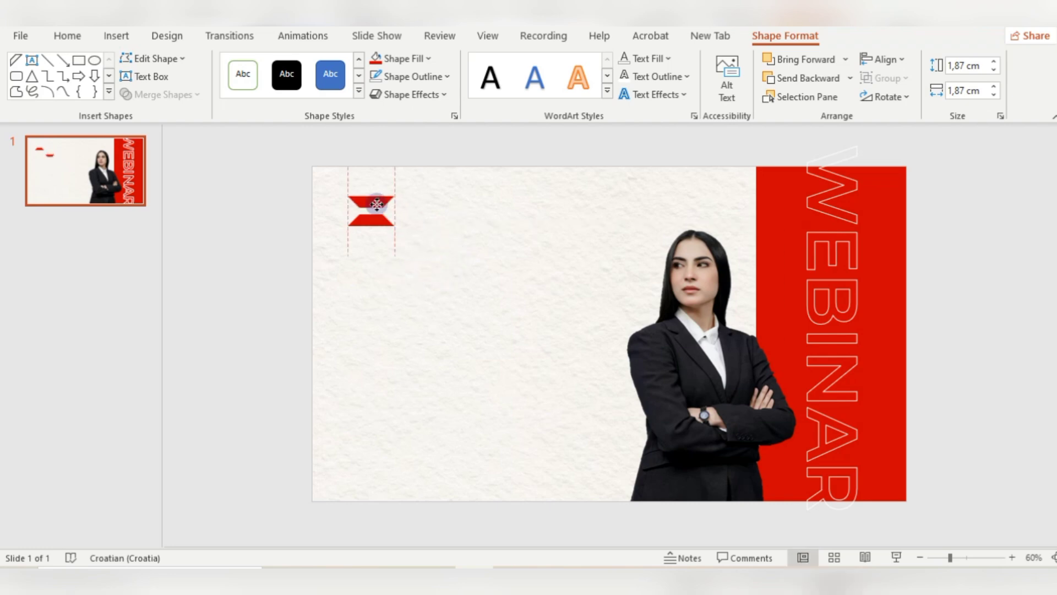
Group the two trapezoids into one logo and enlarge it slightly
click(302, 197)
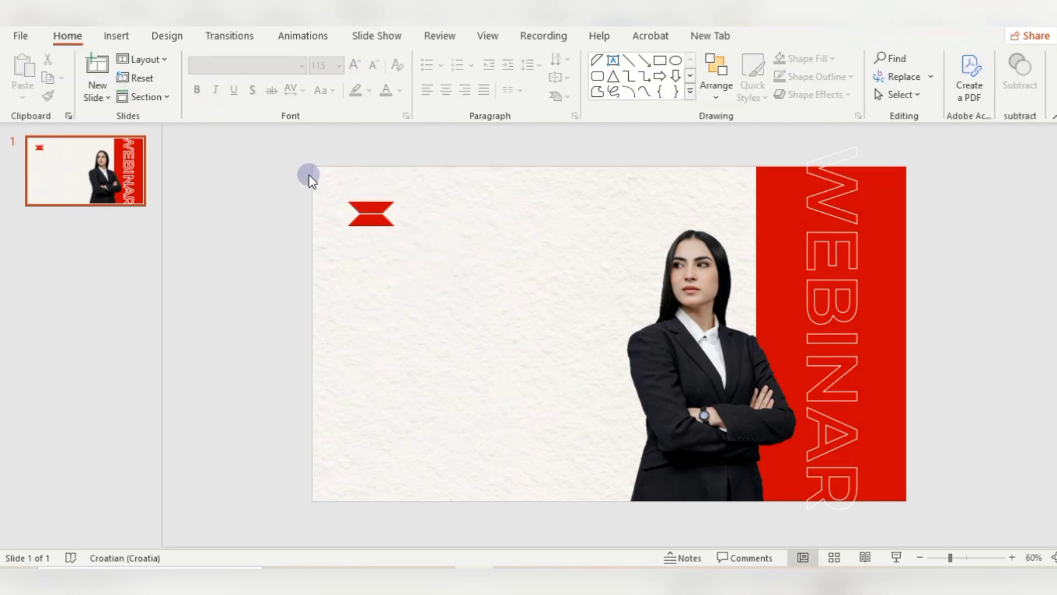
drag(298, 173, 419, 250)
right_click(386, 199)
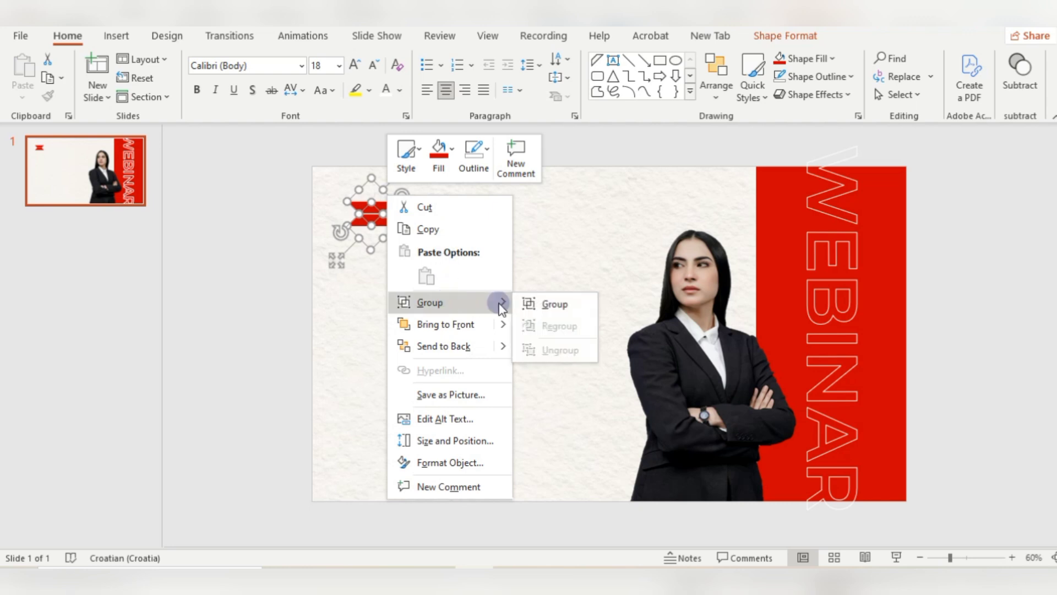
click(548, 303)
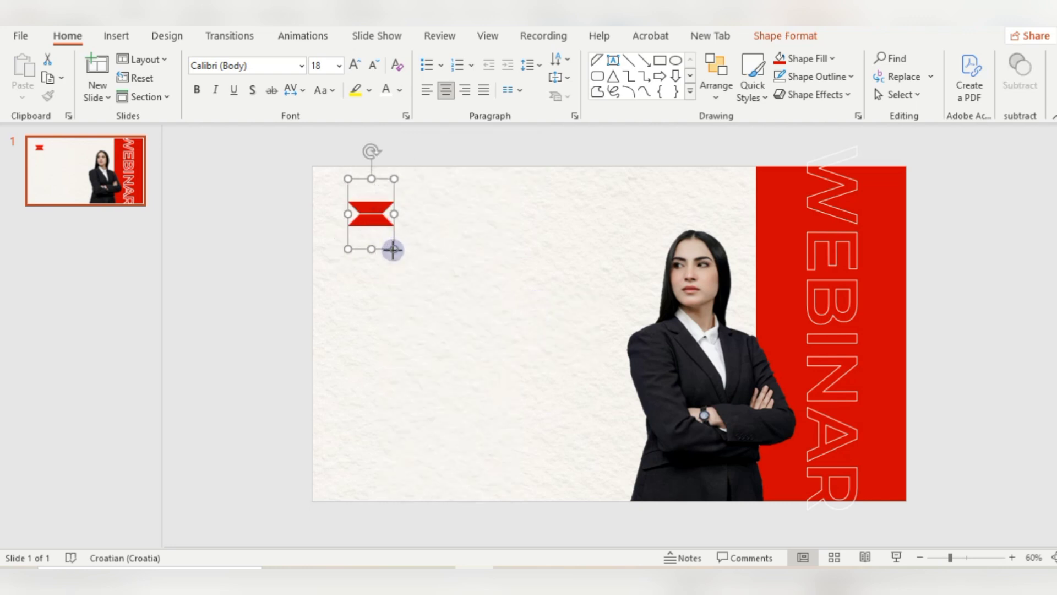
drag(393, 250, 368, 215)
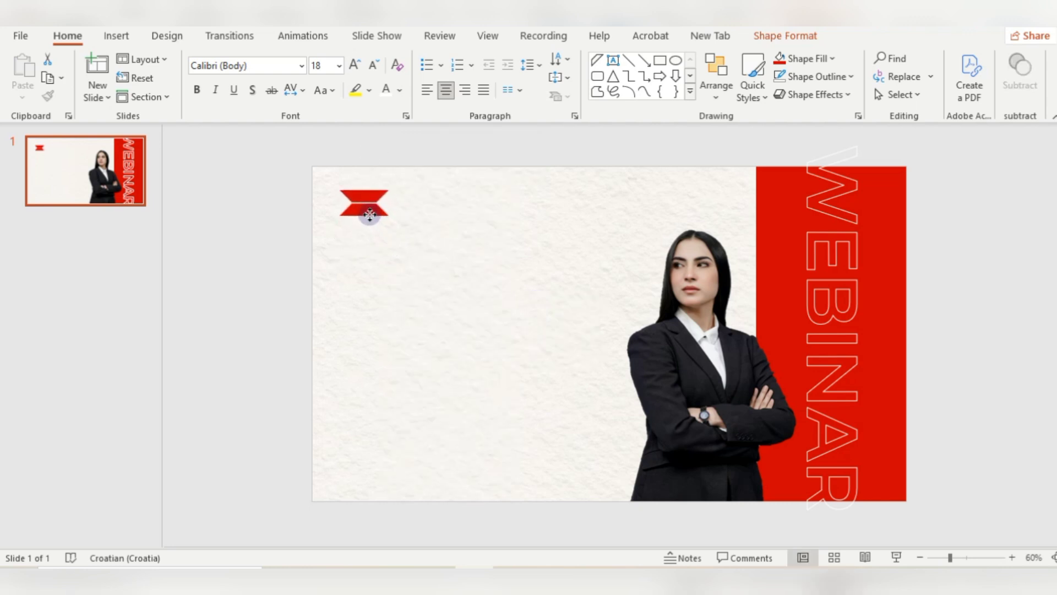
Draw a small text box near the logo and type LOG
click(251, 205)
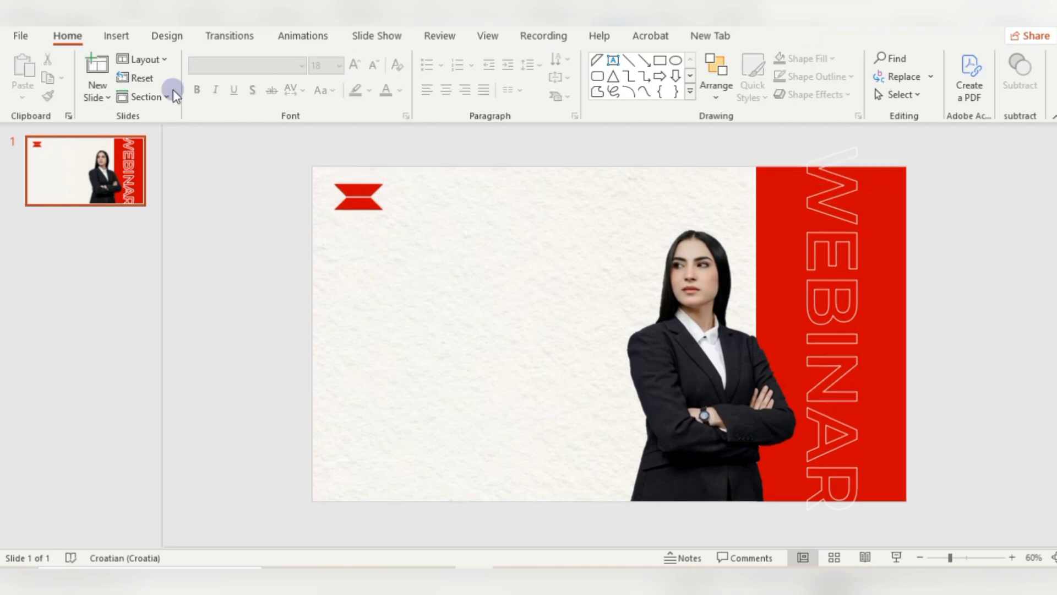
click(116, 35)
click(675, 77)
drag(514, 235, 549, 244)
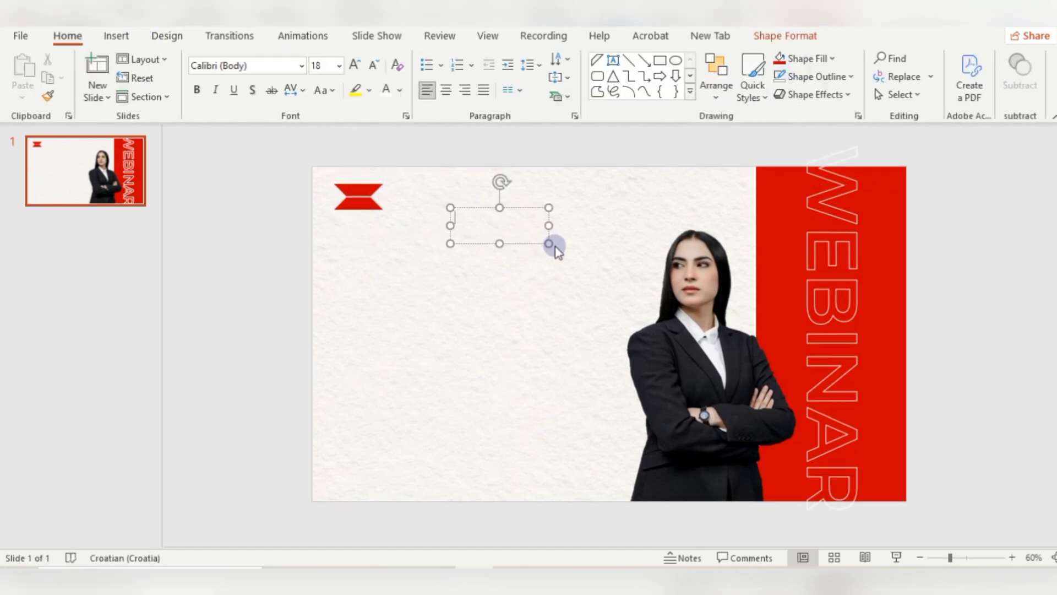
text(LOG)
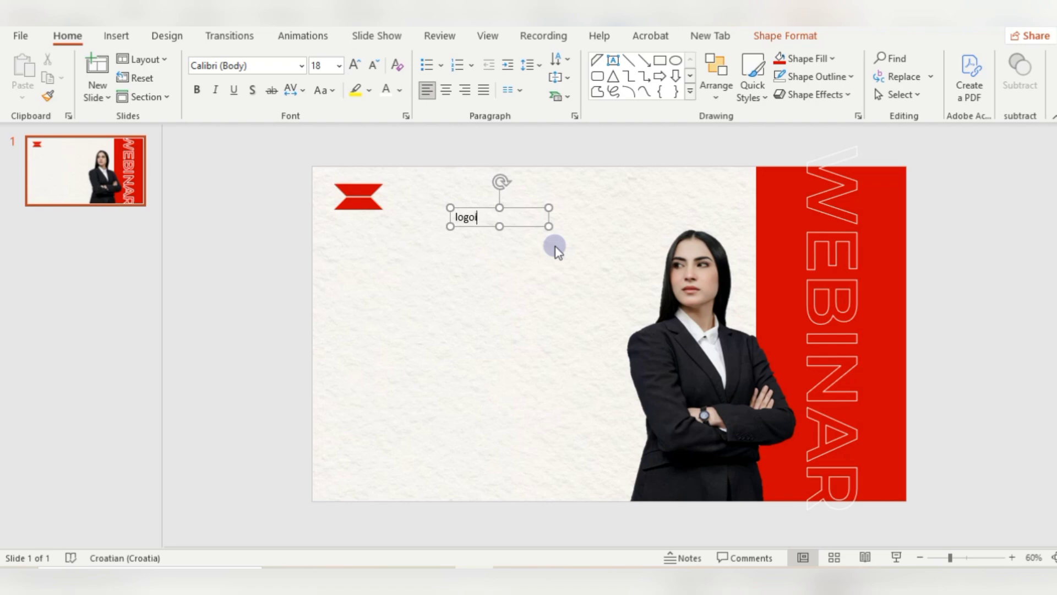
Set logoicon to Montserrat SemiBold size 20 and place it beside the red logo mark
double_click(470, 220)
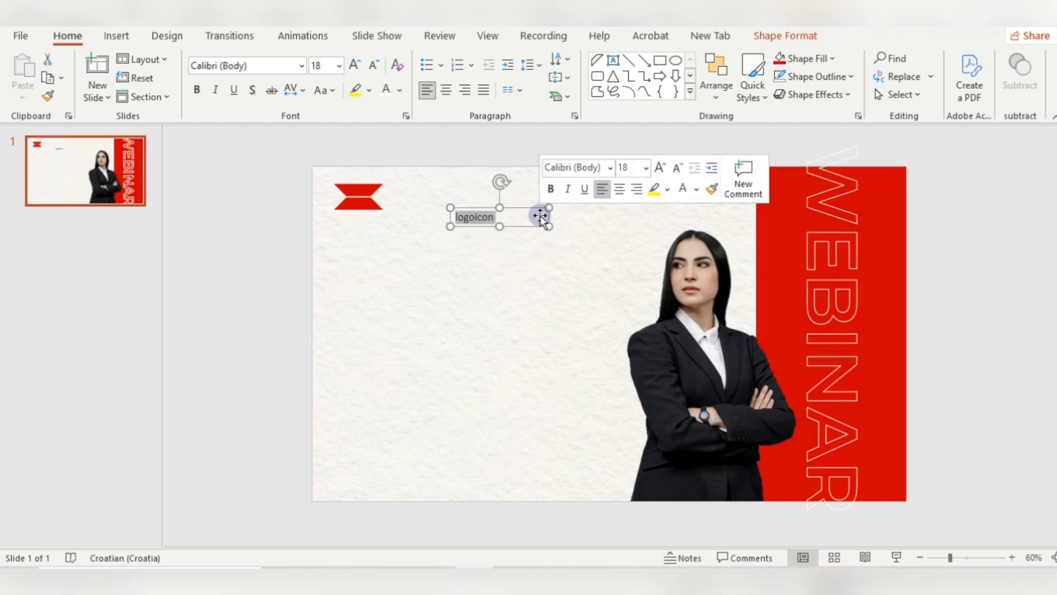
click(304, 65)
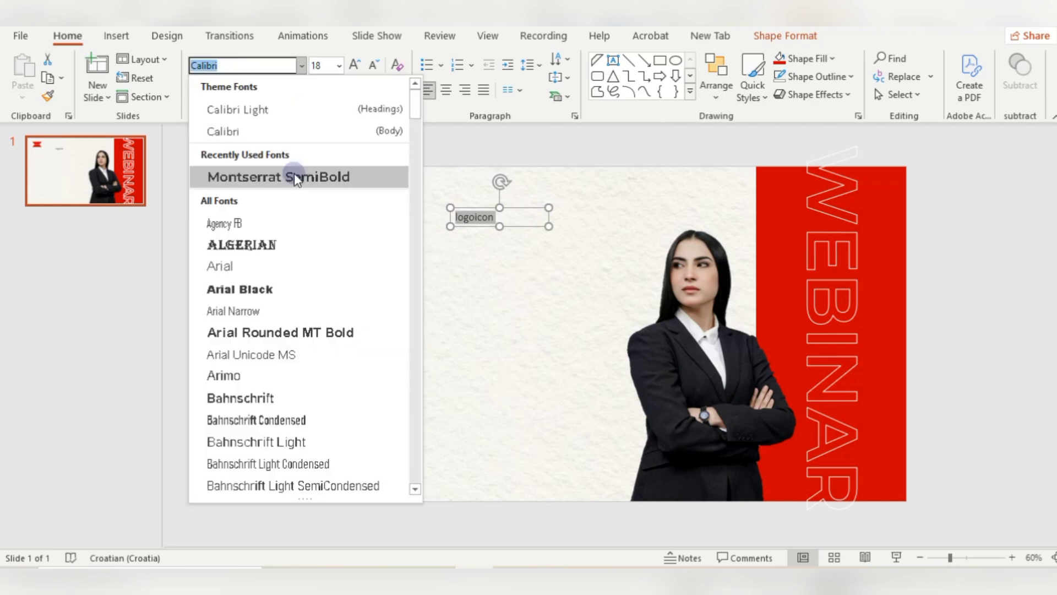
click(294, 173)
click(354, 65)
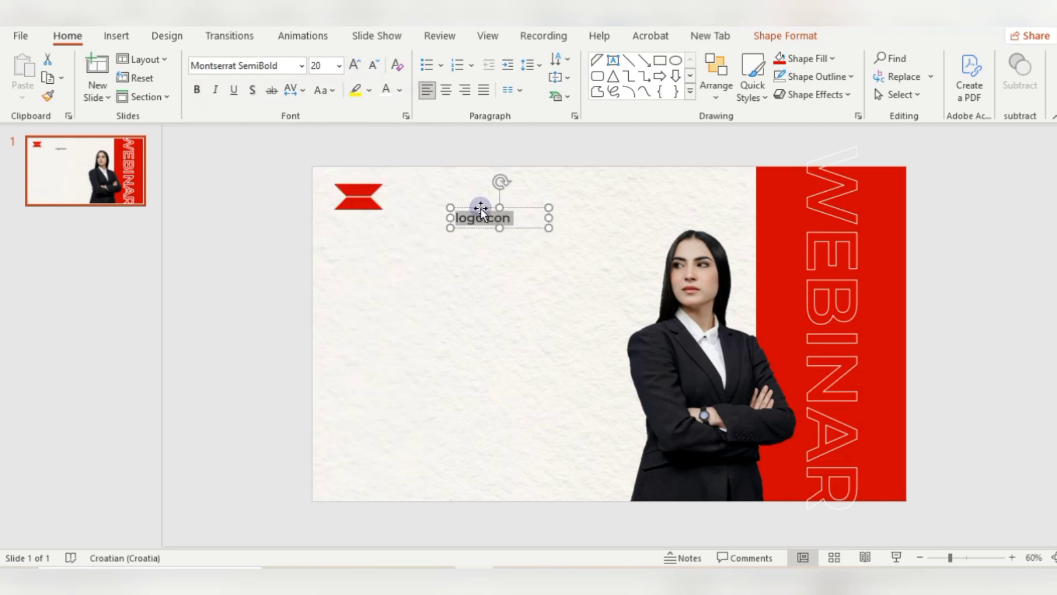
drag(481, 209, 412, 188)
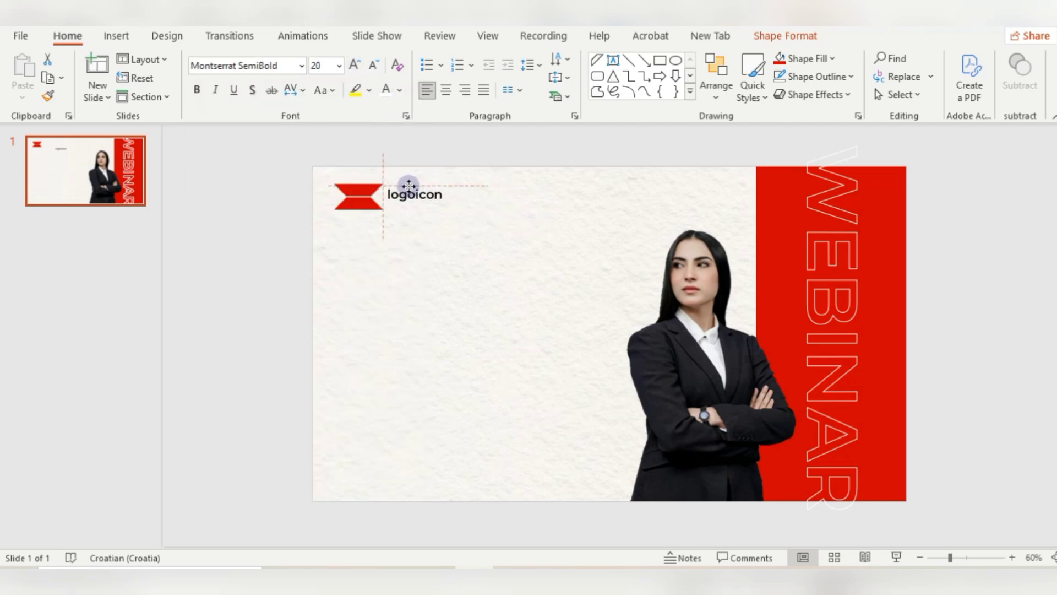
click(265, 223)
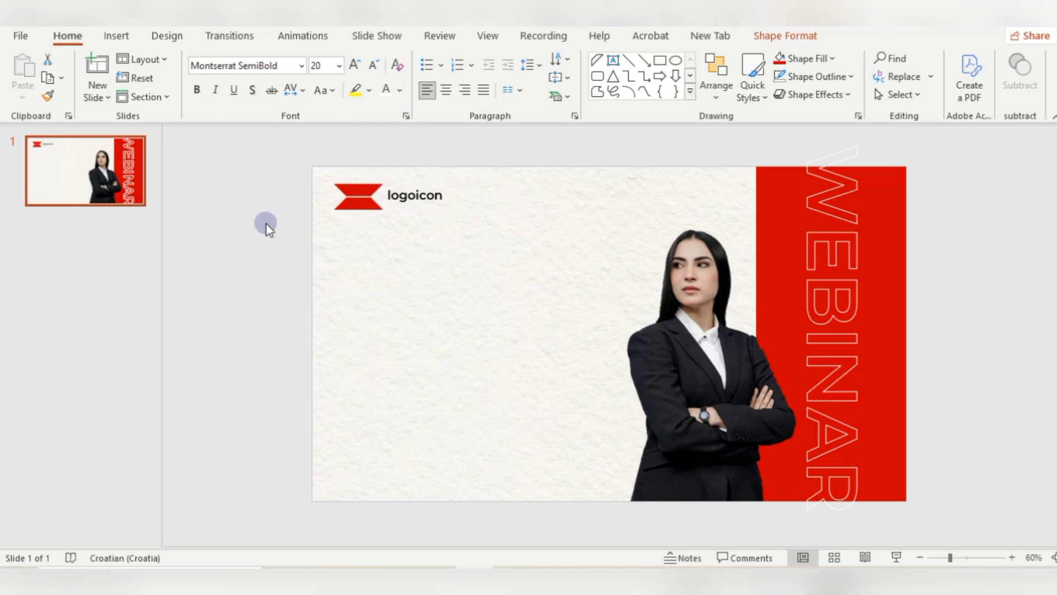
click(117, 35)
click(674, 72)
Add a text box below the logo reading WEBINAR STRATEGIES FOR SUCCESS IN THE ONLINE WORLD, broken onto three lines
drag(382, 283, 592, 385)
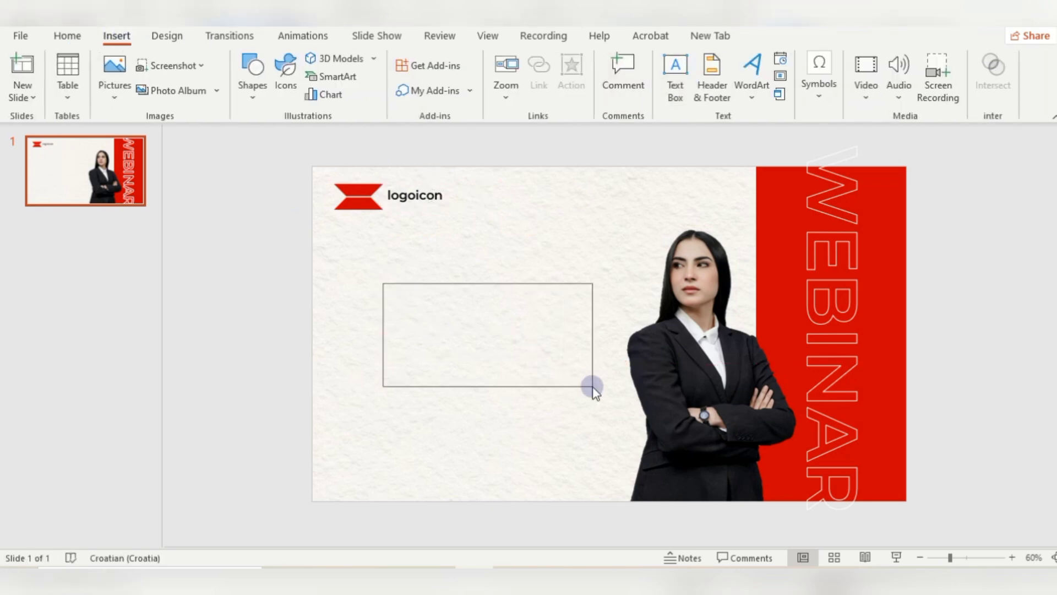
text(we)
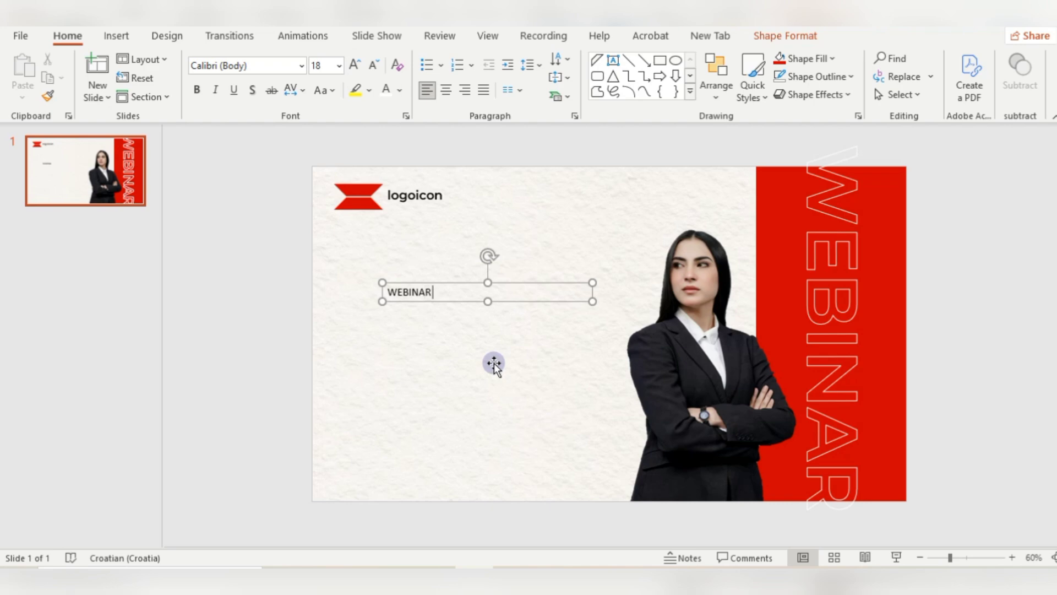
text( STR)
text(T)
text(EGIES FOR SUCCESS IN TH)
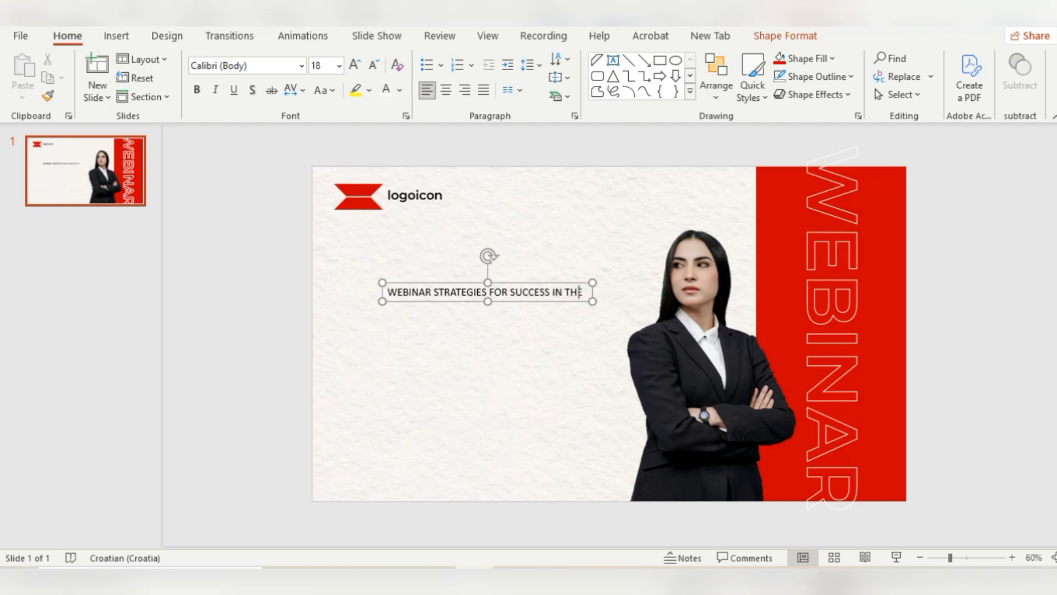
text(E O)
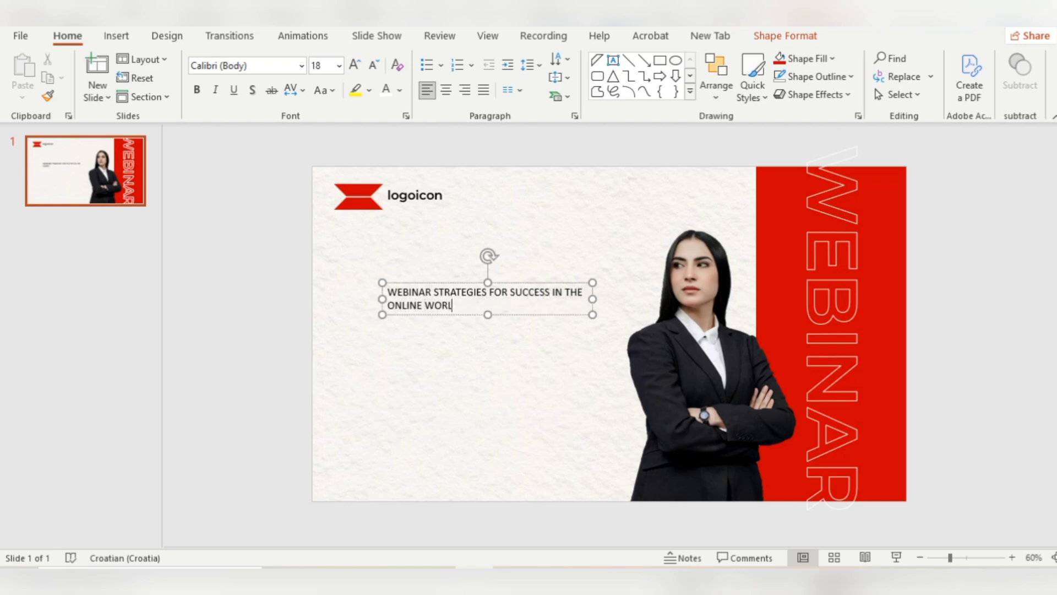
click(488, 290)
key(Return)
key(Return)
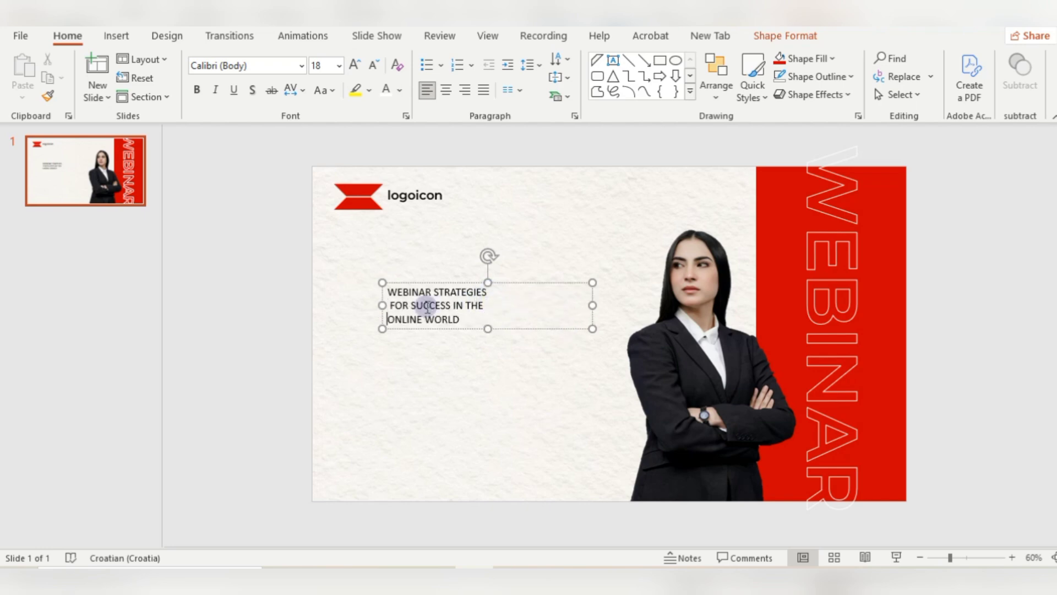
drag(385, 288, 485, 319)
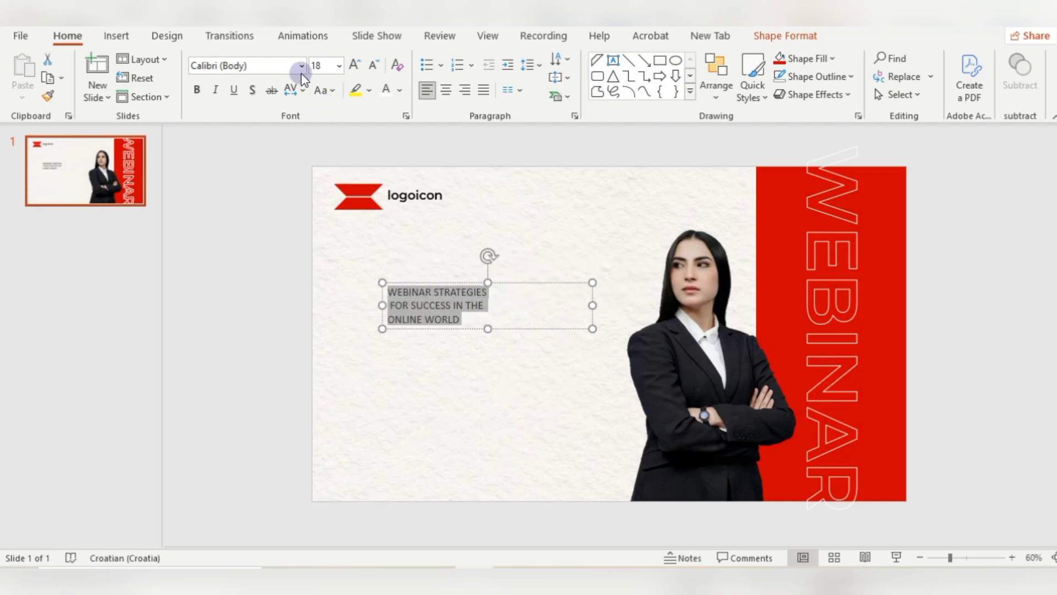
Set the title font to Montserrat SemiBold and colour WEBINAR and ONLINE WORLD red
click(301, 66)
click(297, 173)
click(405, 279)
drag(391, 290, 437, 293)
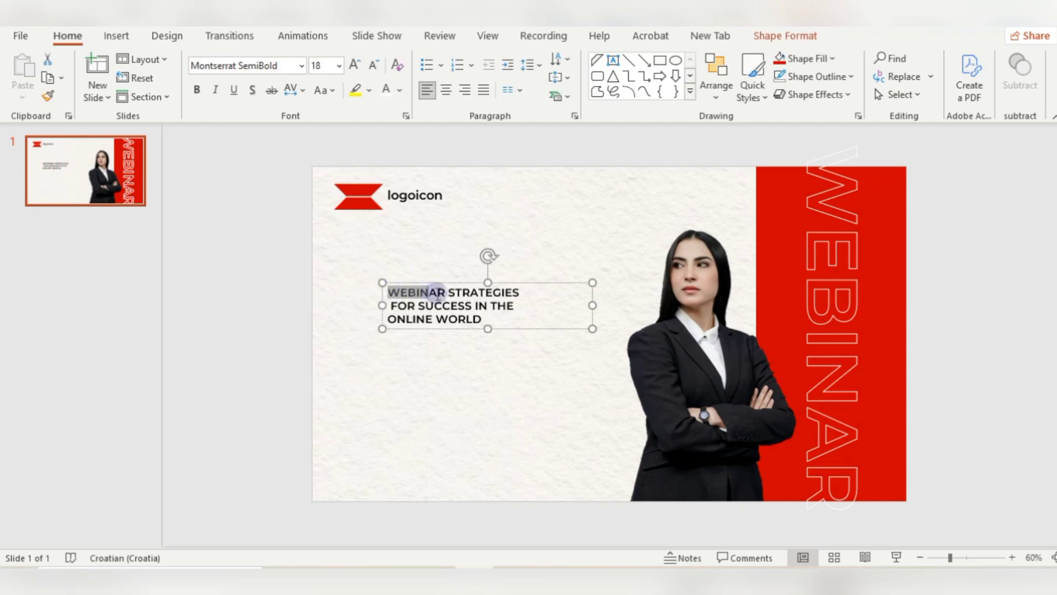
click(399, 91)
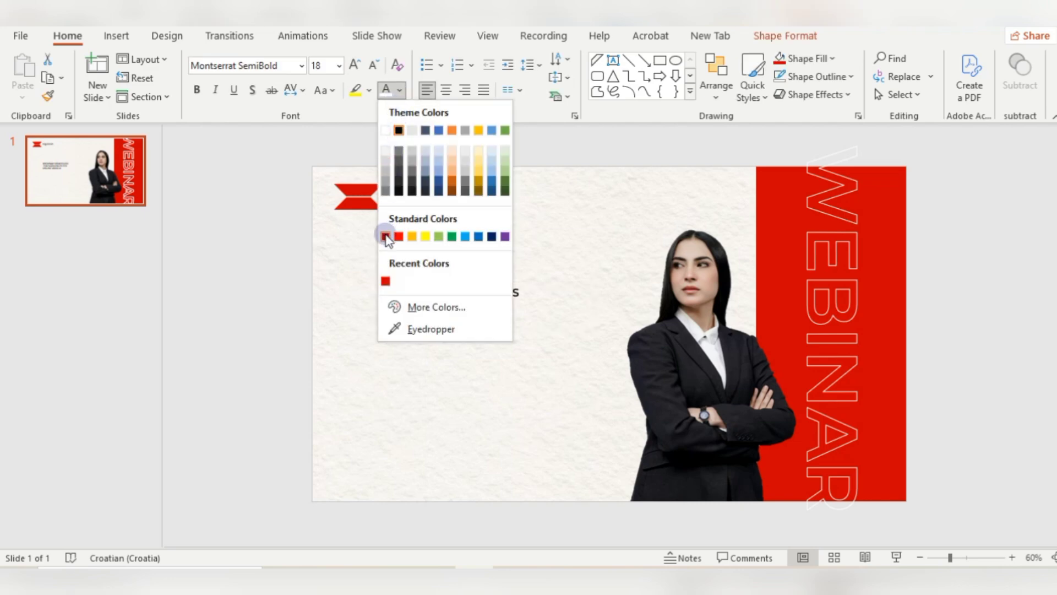
click(386, 237)
drag(388, 320, 483, 320)
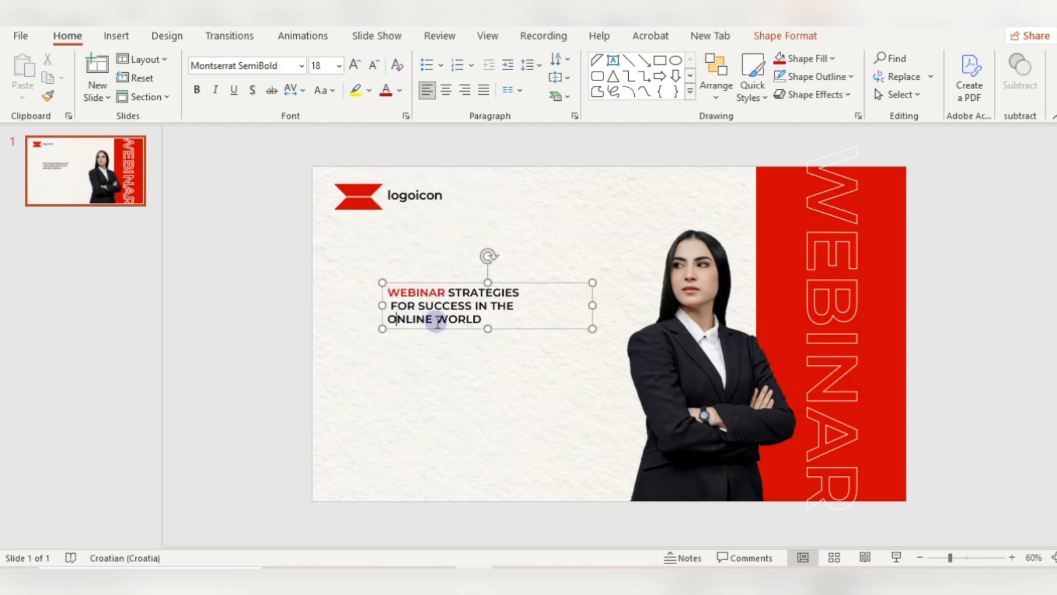
click(386, 91)
Enlarge the title to 40 pt, widen its box and move it just under the logo
drag(389, 292, 512, 332)
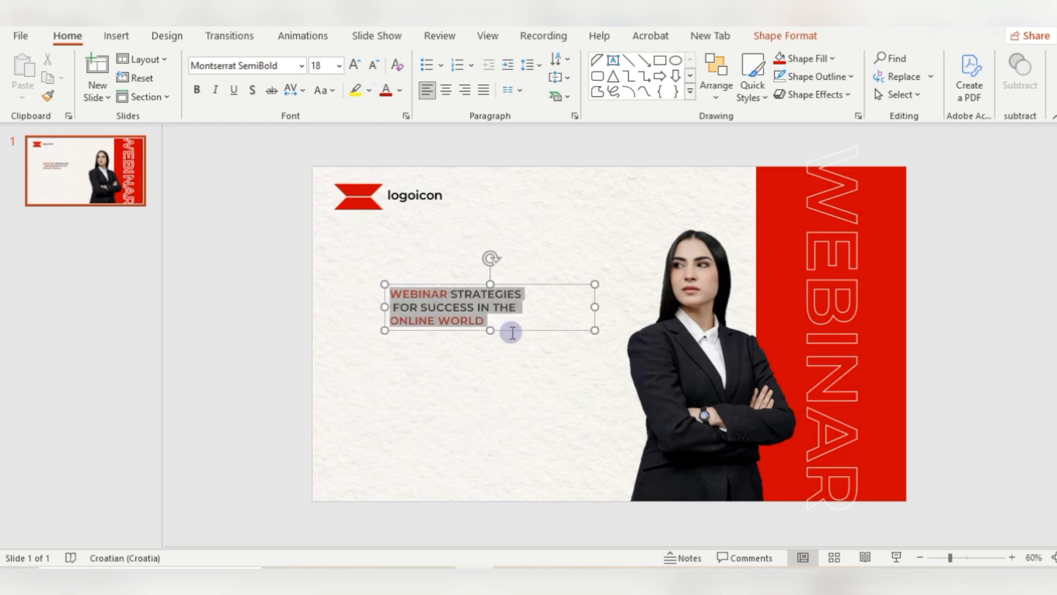
click(355, 64)
click(355, 65)
click(355, 64)
click(355, 65)
click(355, 65)
click(354, 65)
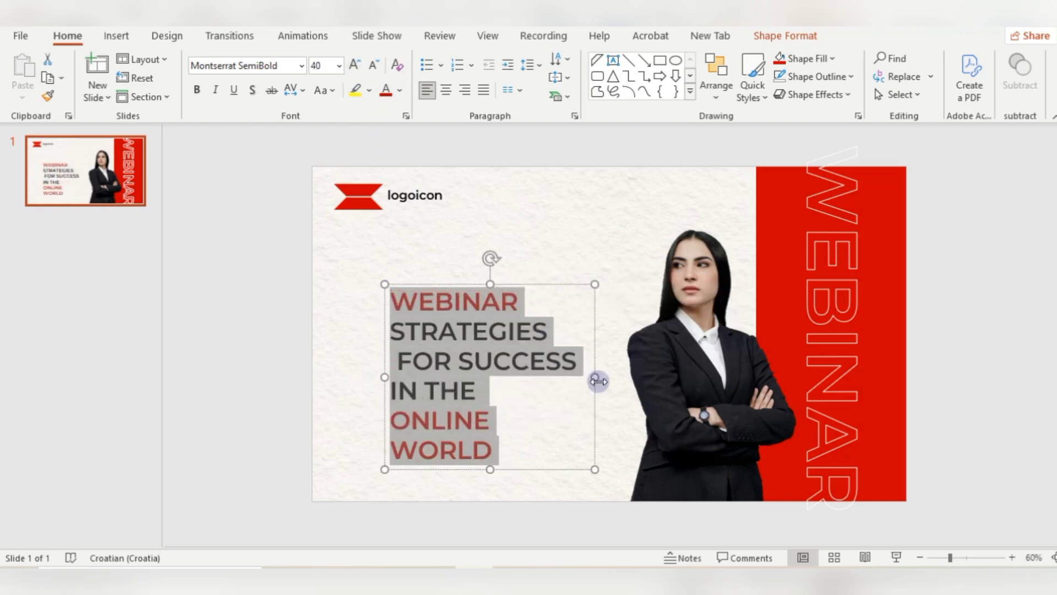
drag(598, 380, 681, 380)
click(399, 361)
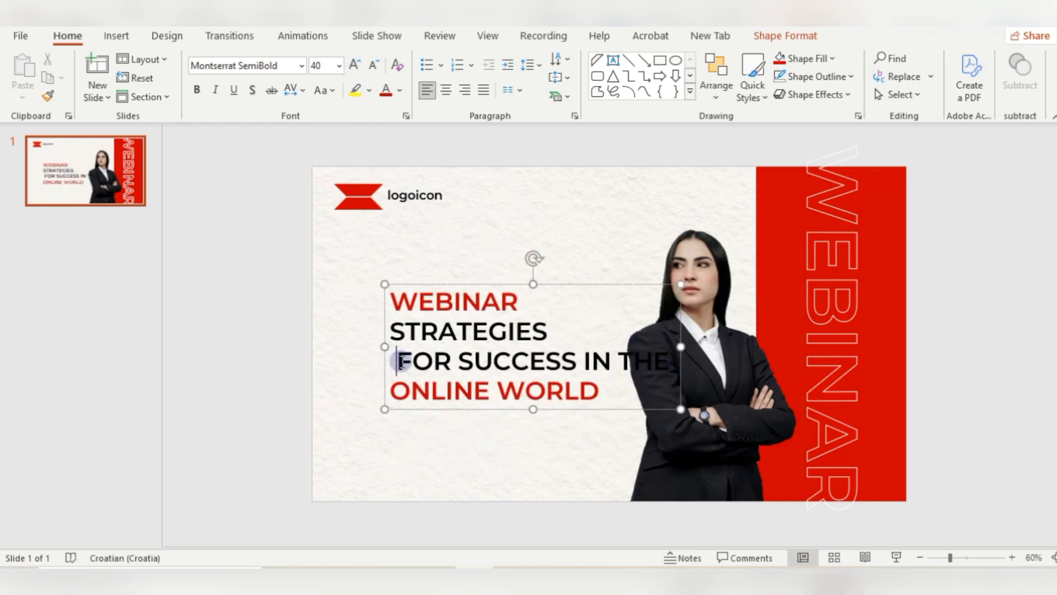
drag(555, 285, 501, 215)
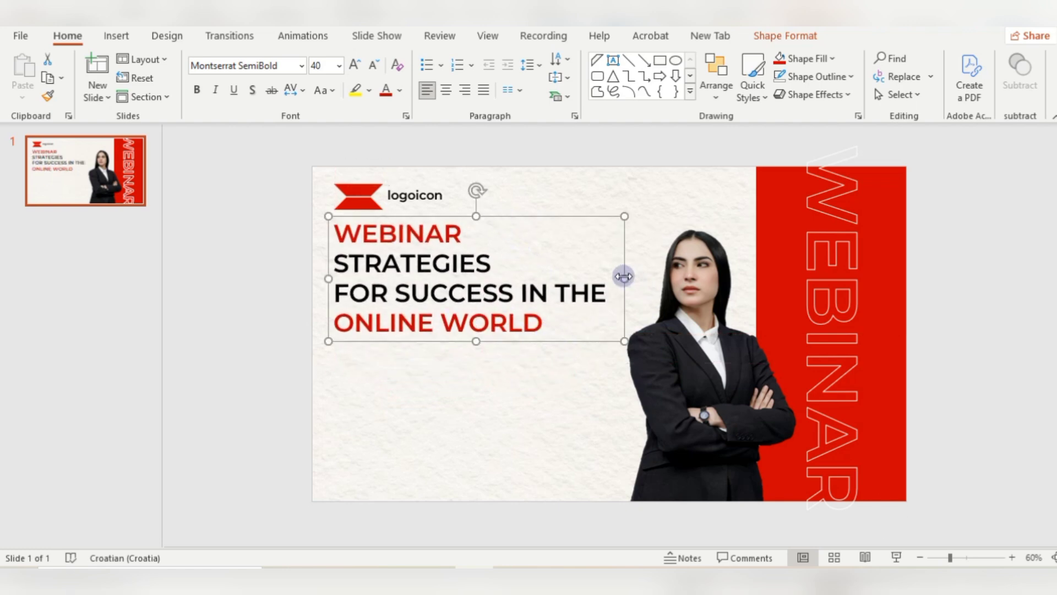
drag(624, 277, 639, 282)
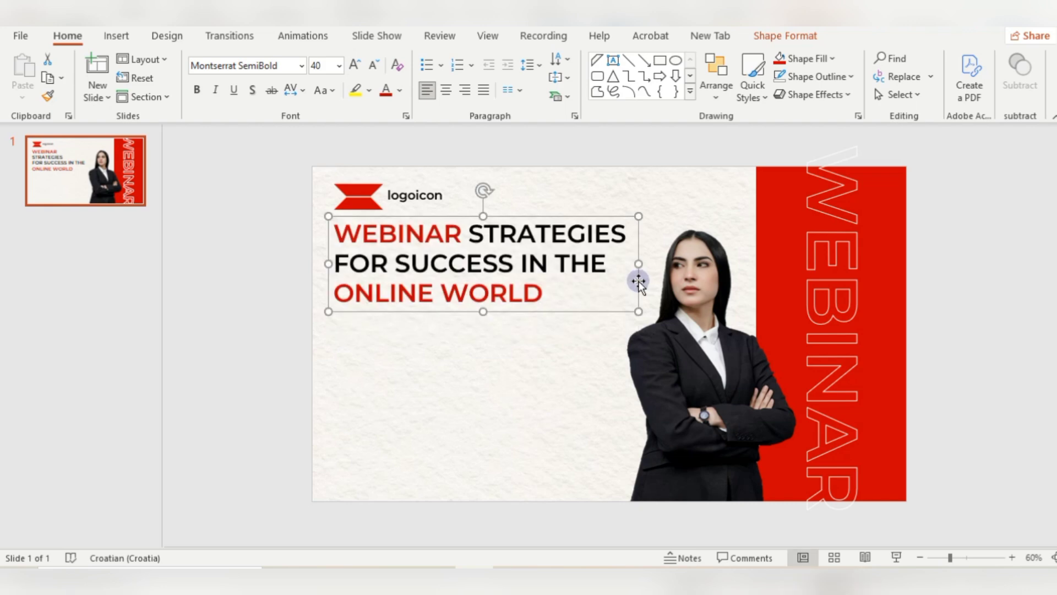
click(288, 248)
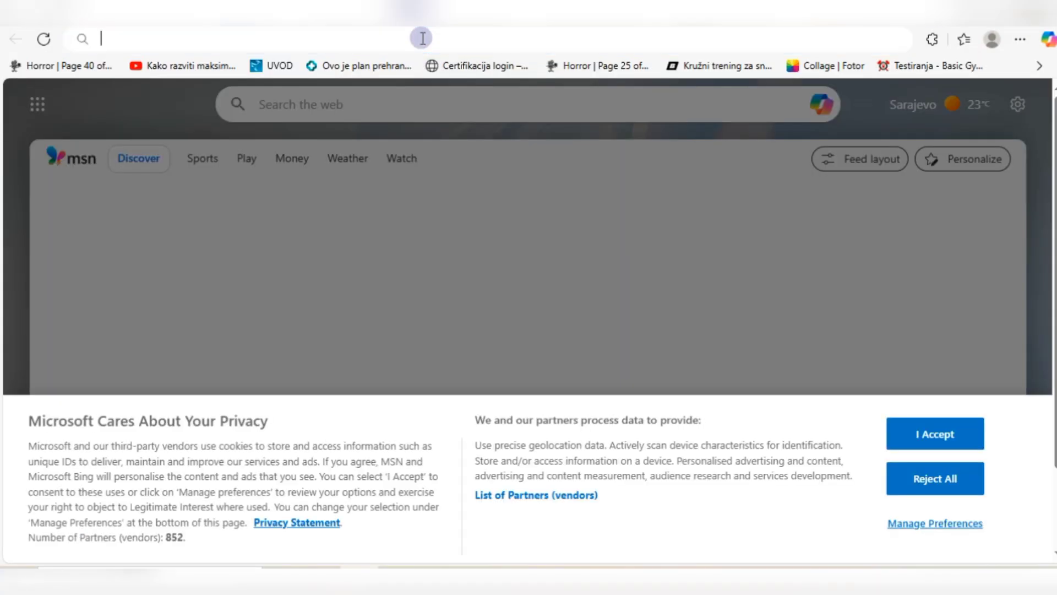
Search the web for lorem ipsum text and open the lipsum.com result
click(421, 38)
text(LOREM)
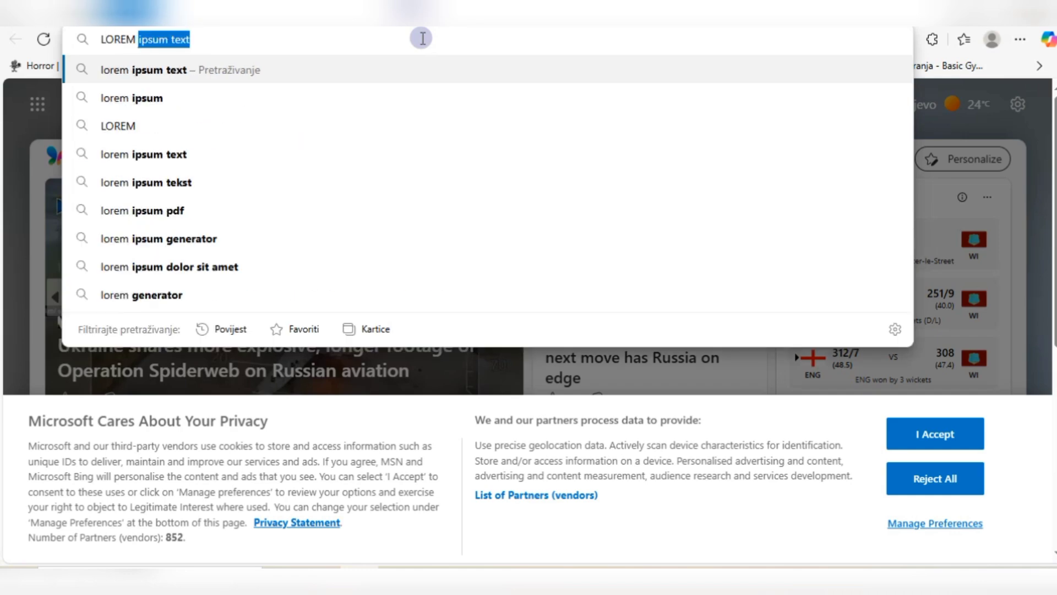
click(196, 89)
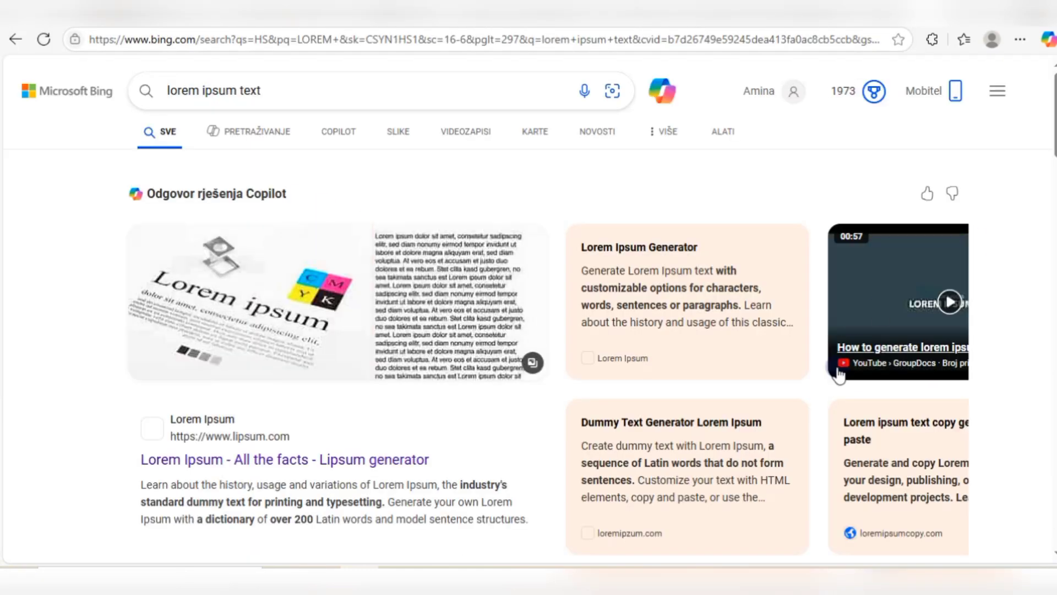
click(363, 452)
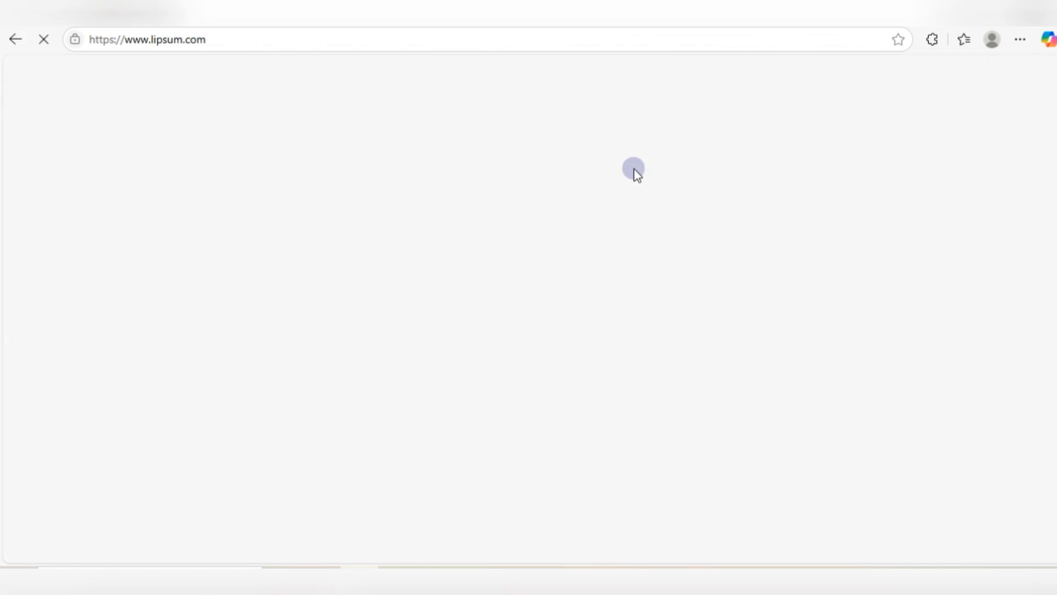
Copy the first two sentences of the standard Lorem Ipsum passage
drag(1055, 165, 1054, 372)
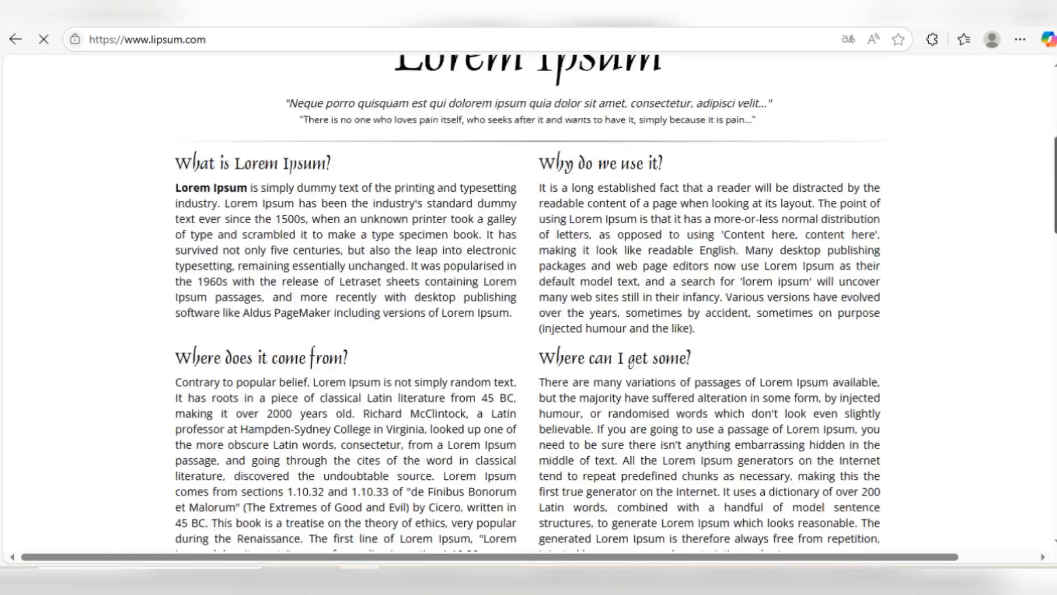
scroll(301, 207, down, 3)
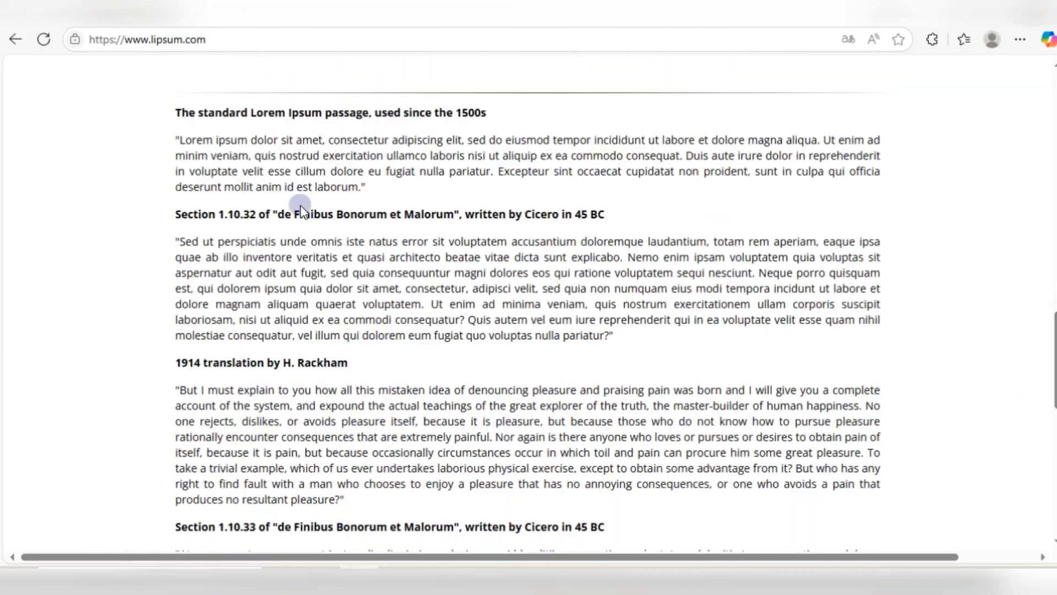
drag(179, 139, 682, 155)
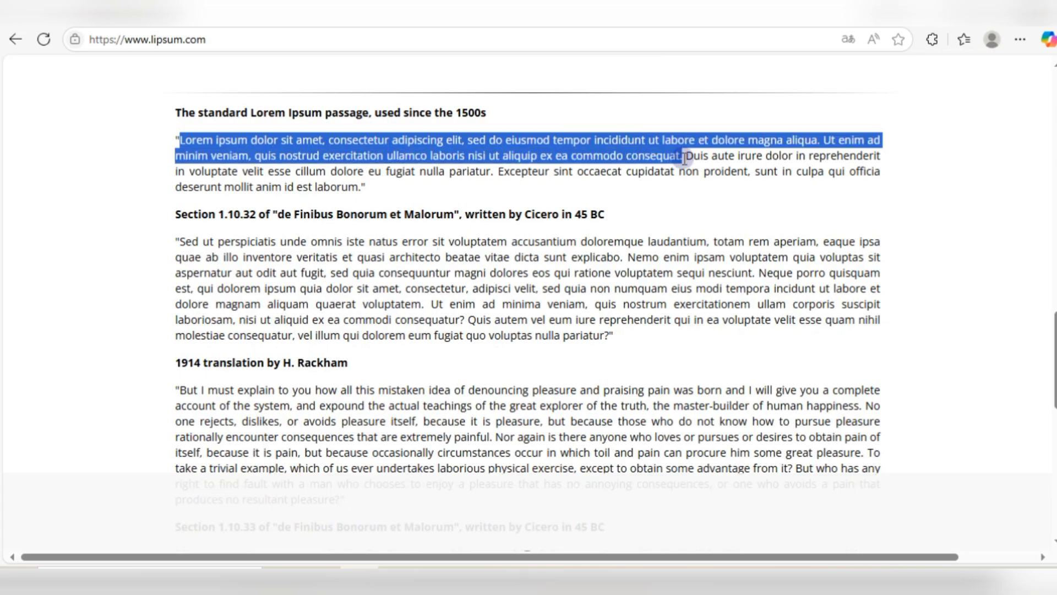
right_click(667, 158)
click(688, 170)
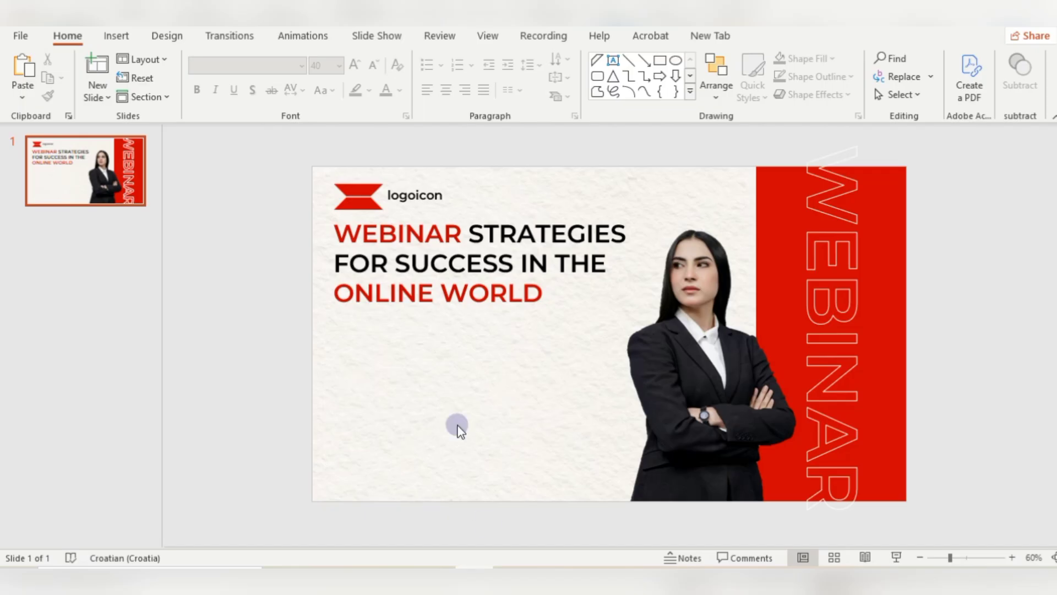
Paste the copied Lorem Ipsum text into a new text box below the title
click(116, 36)
click(675, 77)
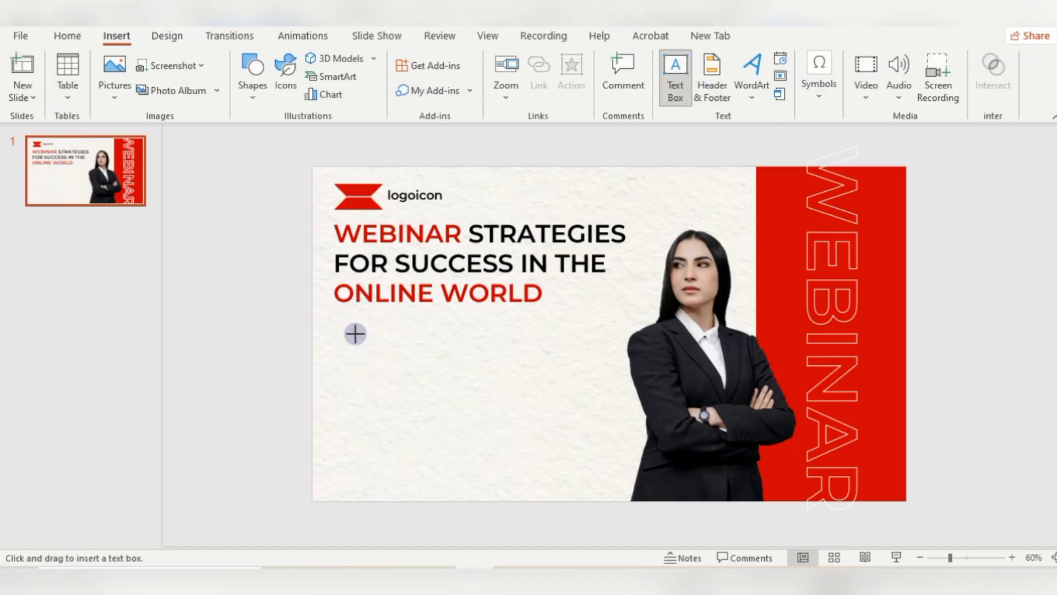
drag(341, 333, 532, 396)
key(ctrl+v)
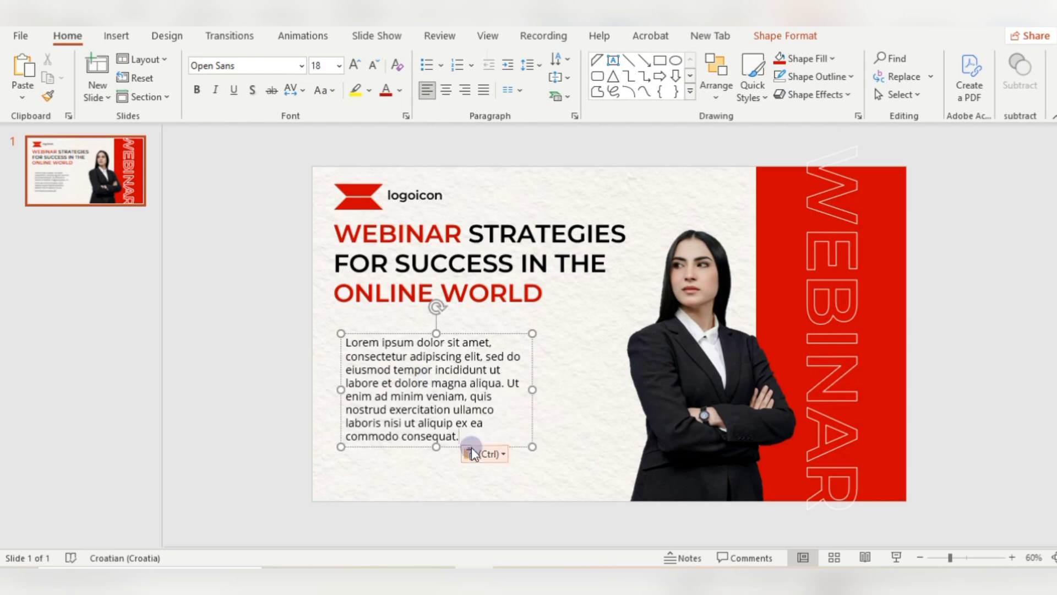
drag(461, 438, 343, 338)
Set the paragraph to Montserrat 16 and widen its box so the text reflows
click(301, 65)
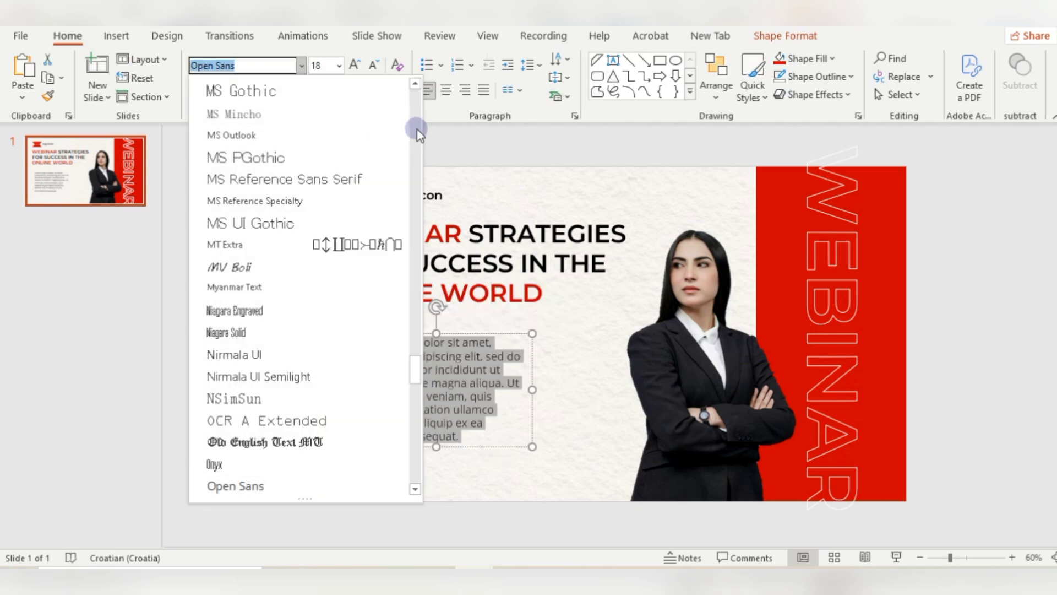
drag(411, 366, 414, 343)
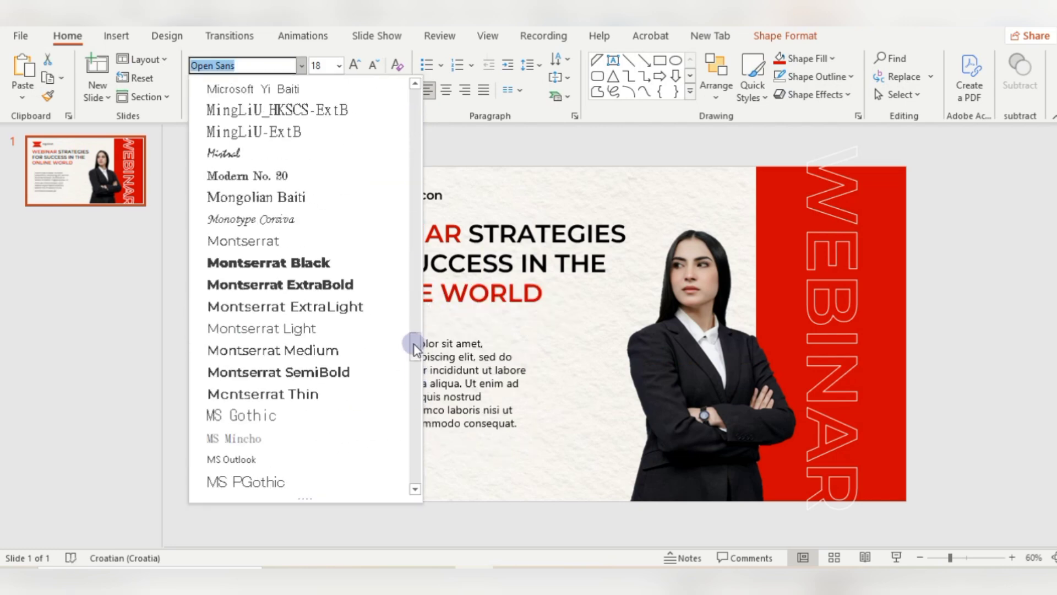
click(265, 238)
click(373, 64)
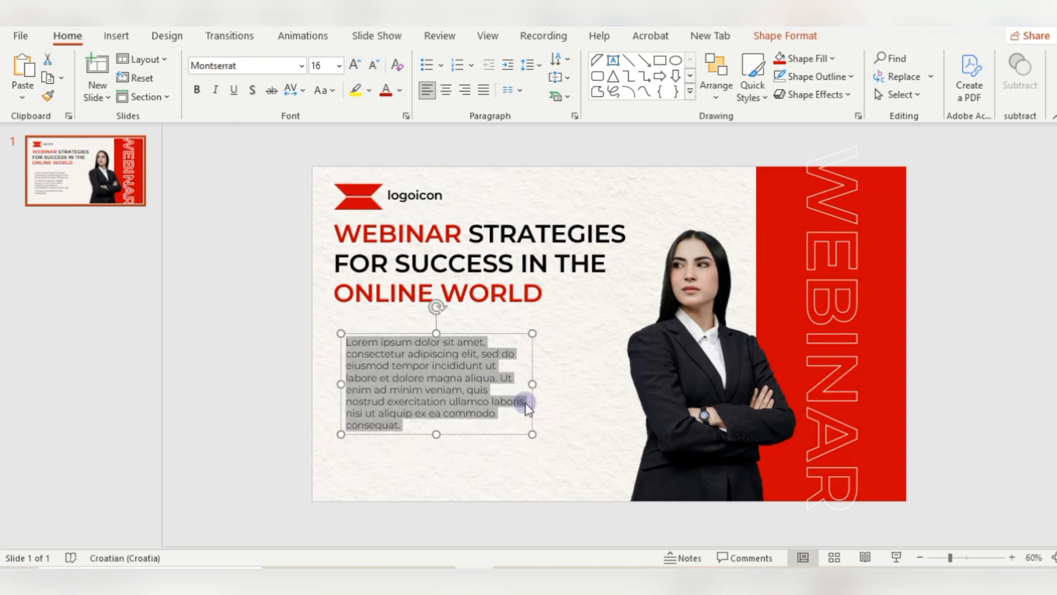
drag(532, 397, 622, 380)
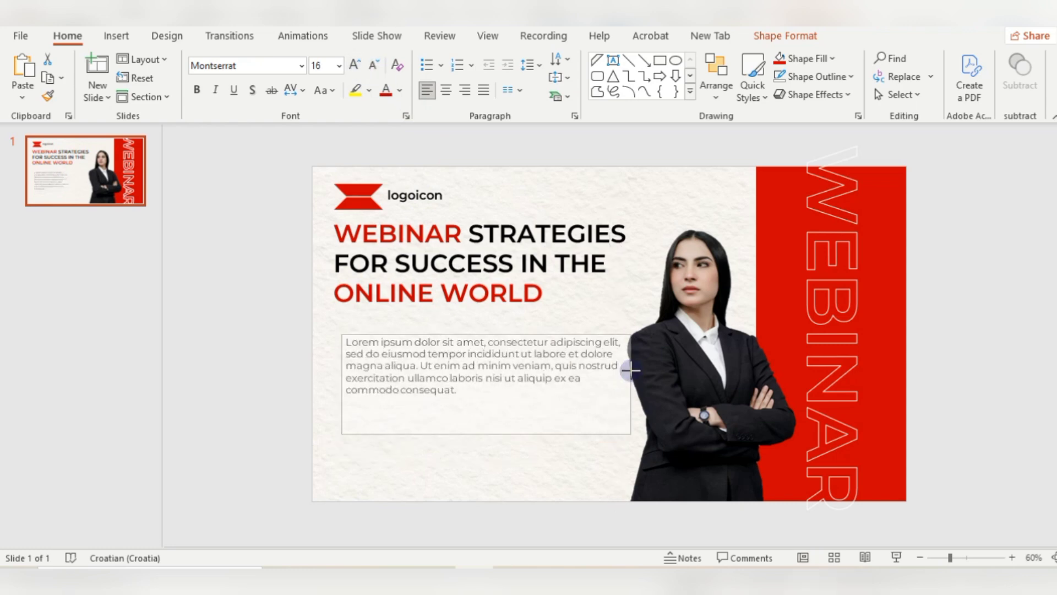
Trim the paragraph to end at 'magna aliqua.' and align it under the headline
drag(459, 365, 524, 385)
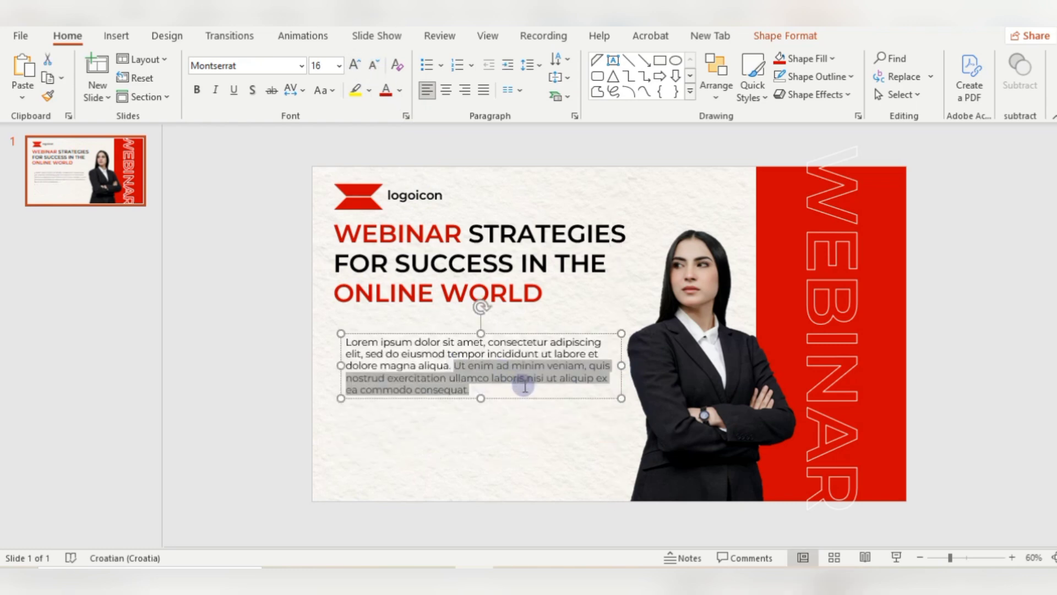
key(Delete)
drag(514, 334, 502, 317)
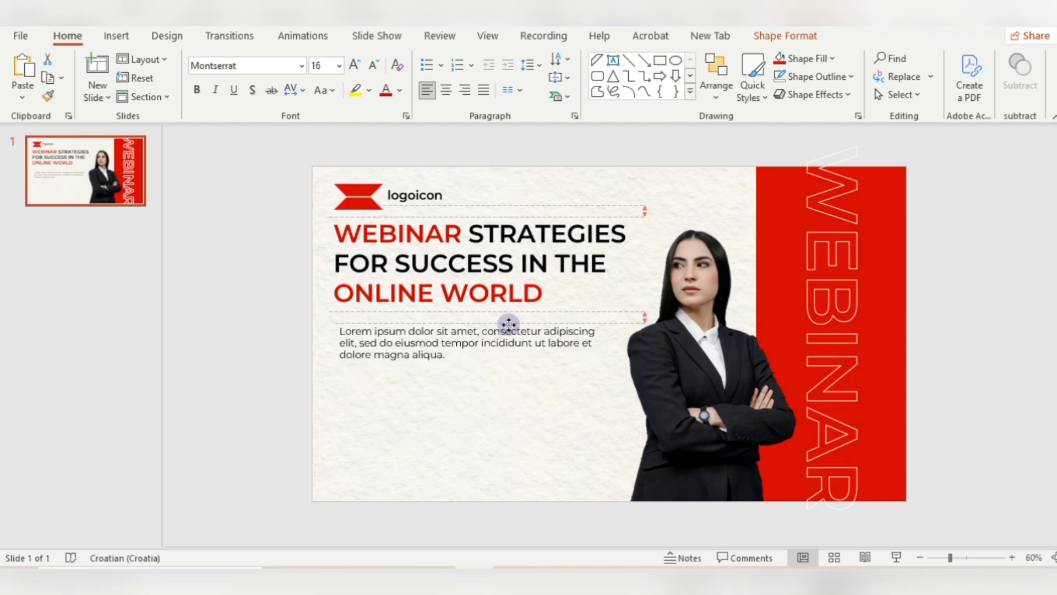
drag(608, 335, 622, 334)
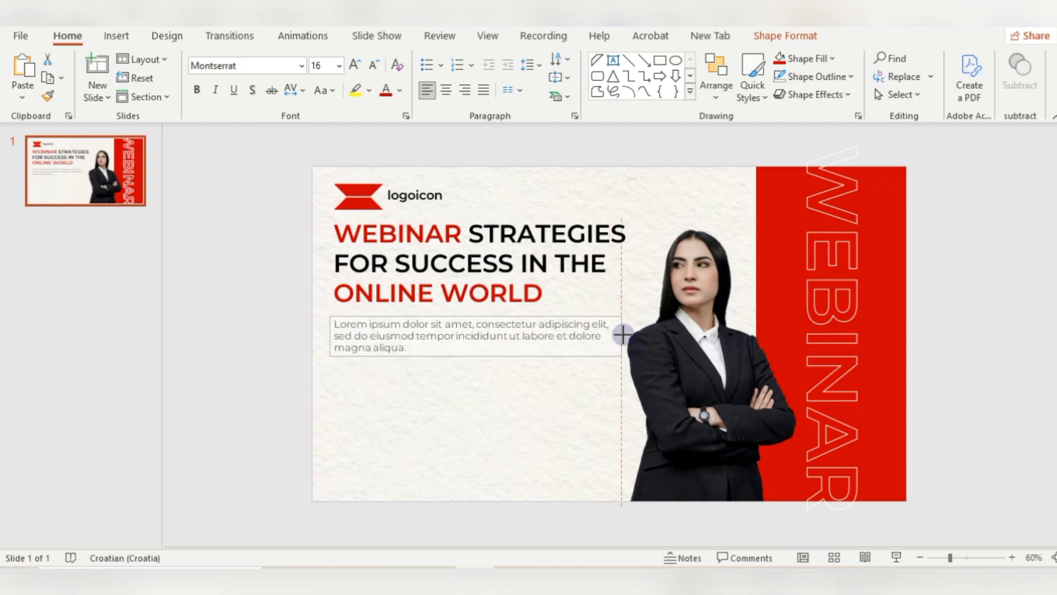
click(482, 380)
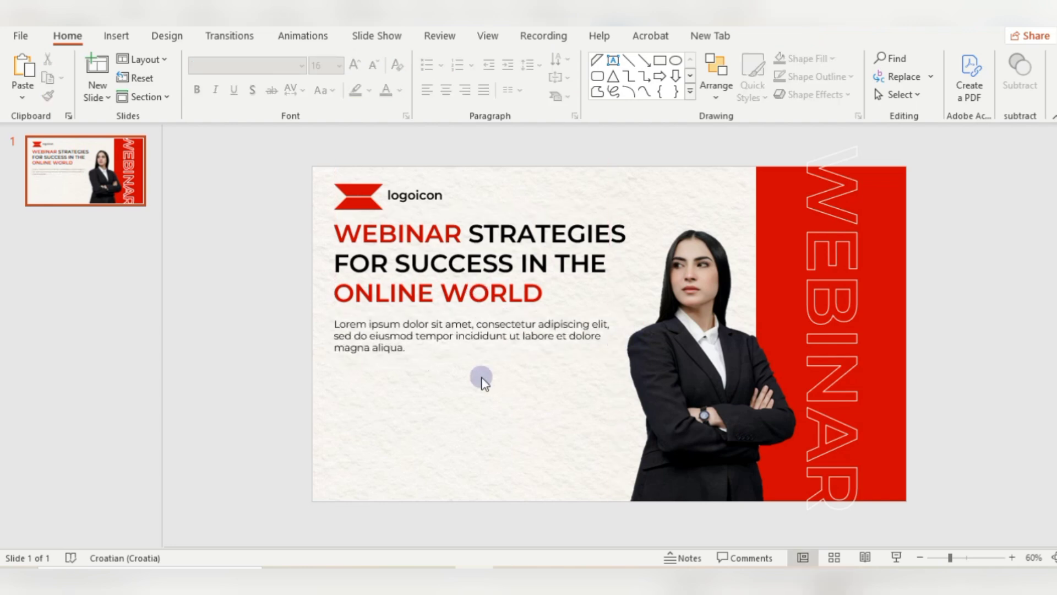
Draw a rectangle below the body paragraph
click(126, 35)
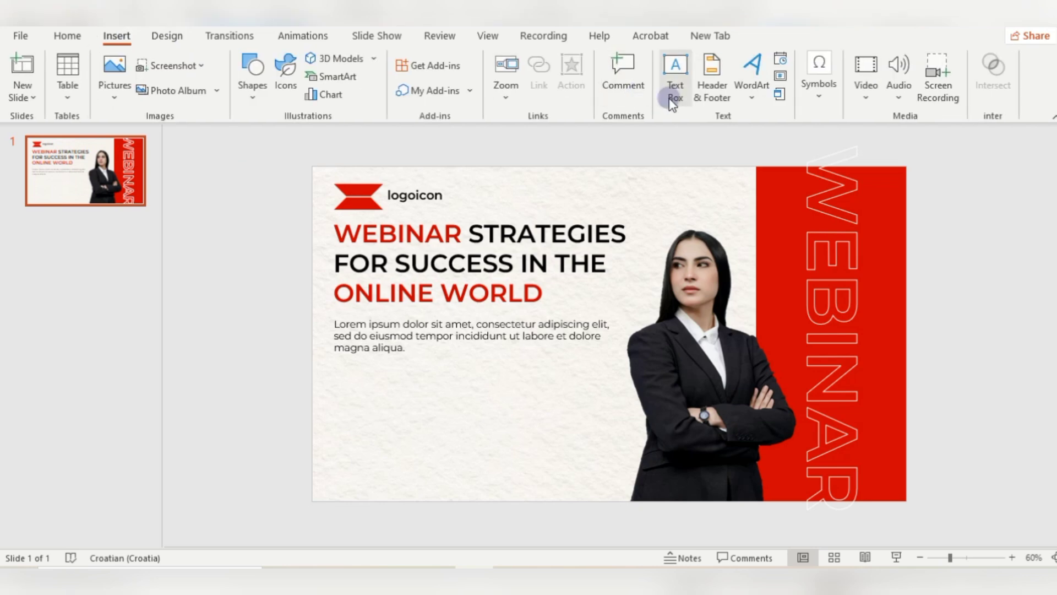
click(252, 83)
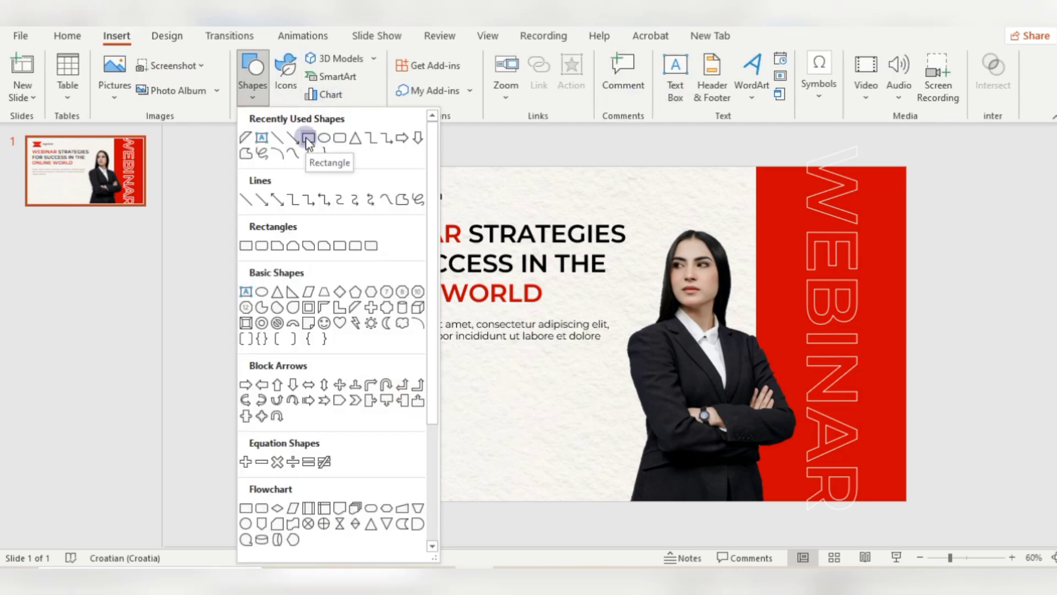
click(305, 138)
drag(334, 370, 447, 403)
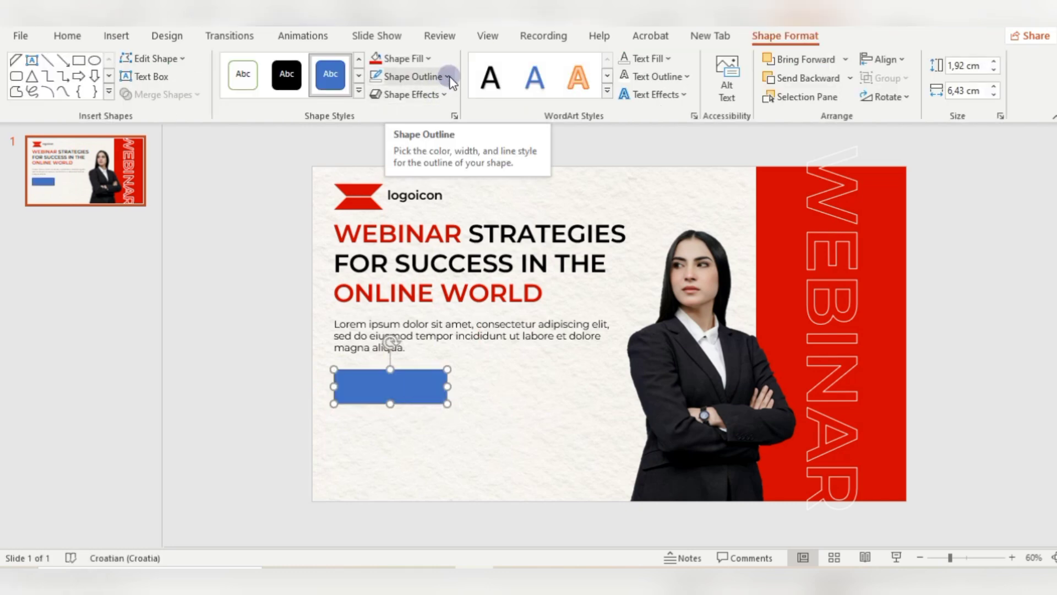
Give the rectangle a white fill and a light-grey outline, positioned just below the paragraph
click(381, 60)
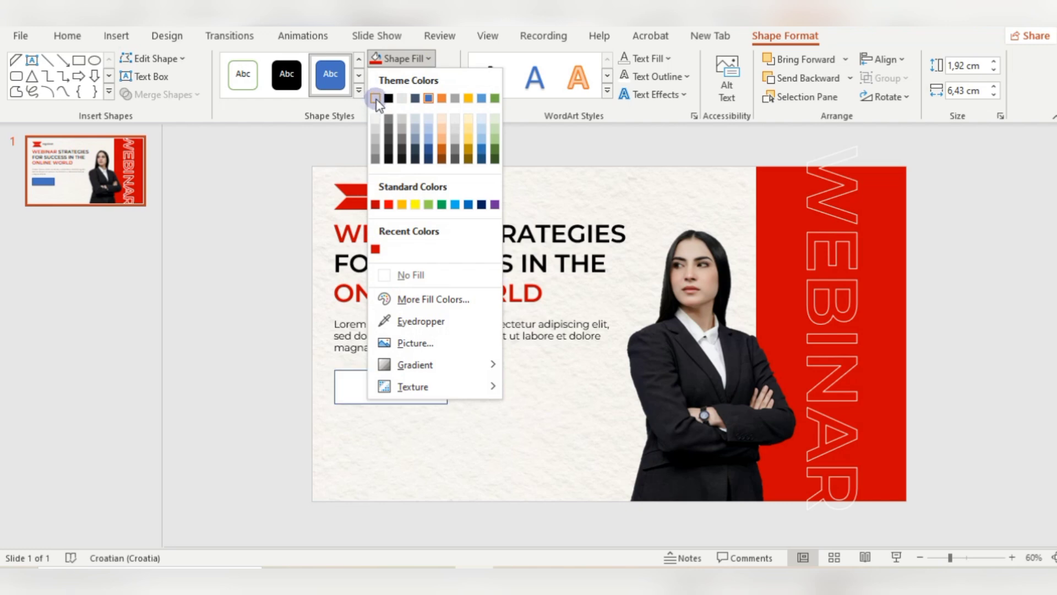
click(376, 98)
click(446, 77)
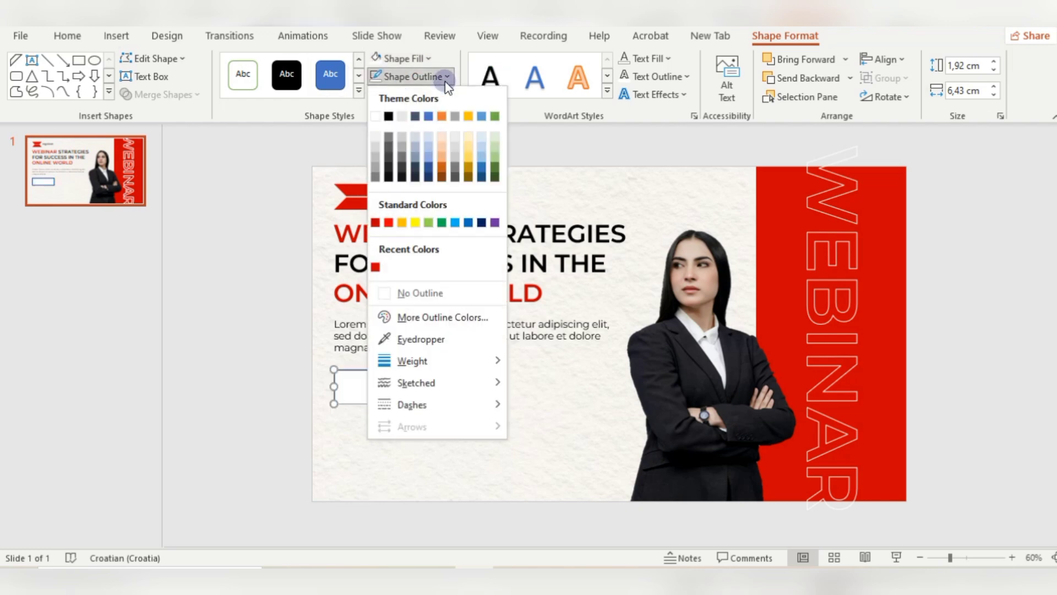
click(376, 155)
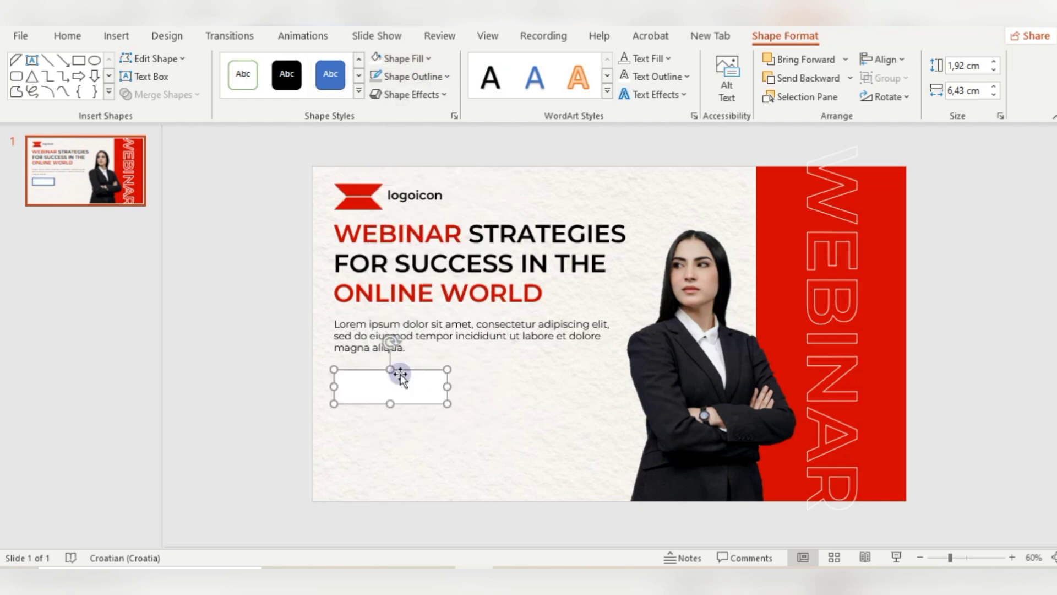
drag(397, 374, 372, 380)
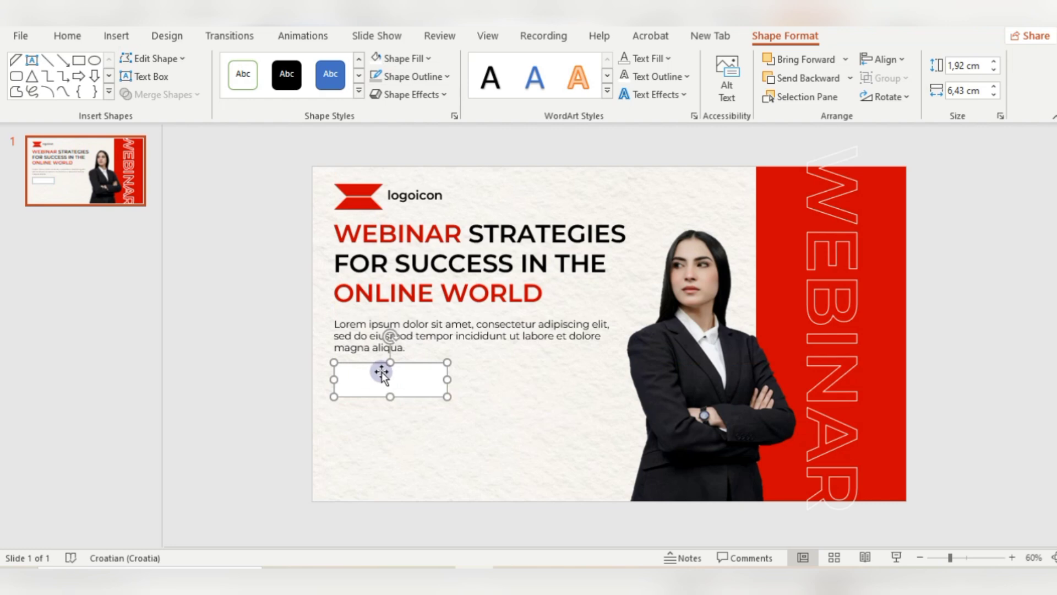
click(117, 35)
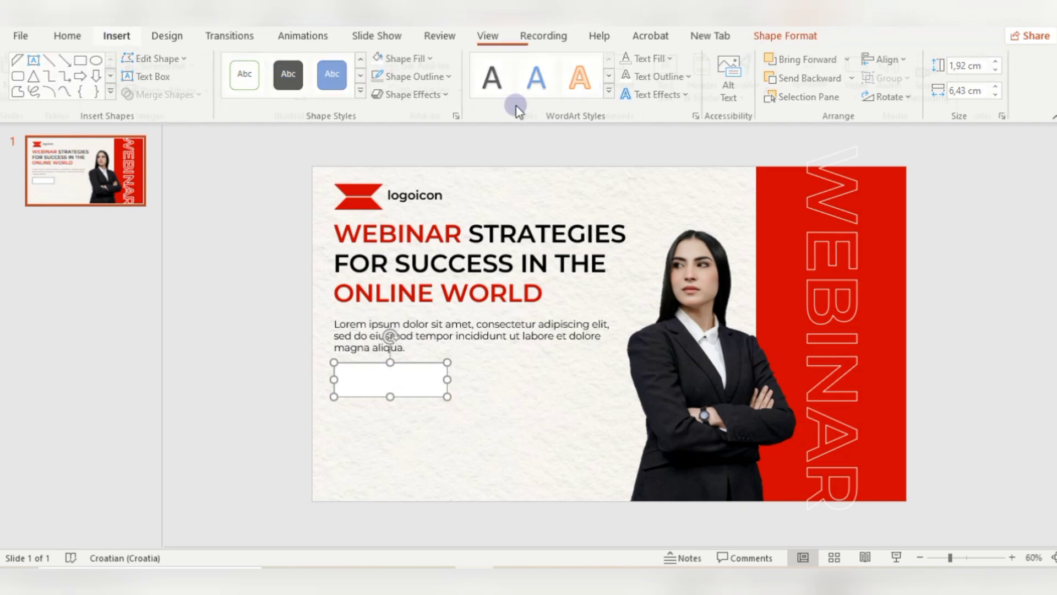
Add a 'Sunday 01' text box in Montserrat SemiBold 24 and move it into the white rectangle
click(676, 77)
drag(593, 436, 483, 401)
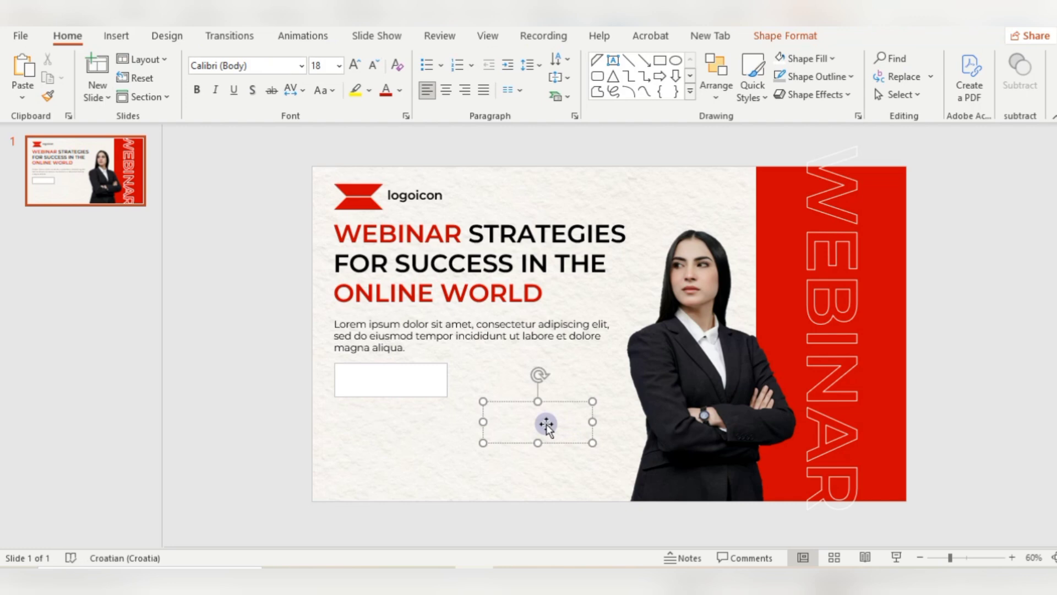
text(Sund)
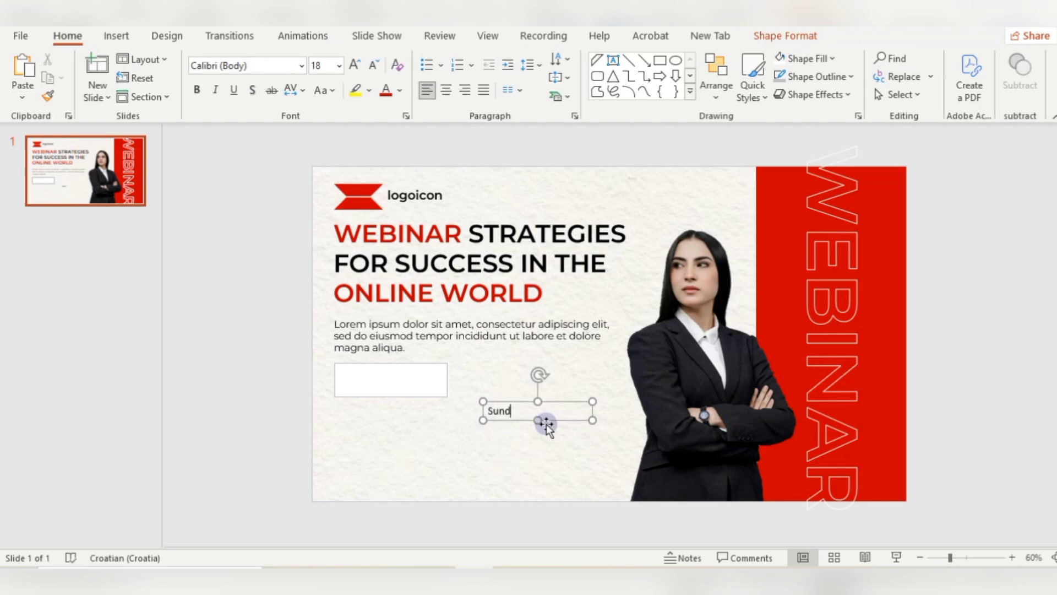
text(ay 01)
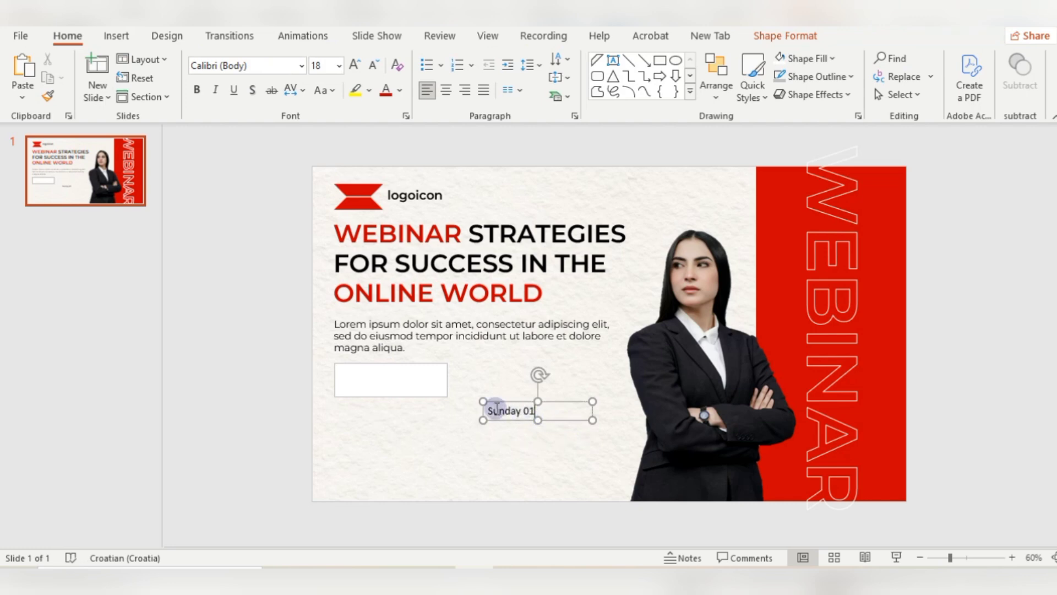
key(ctrl+a)
click(245, 65)
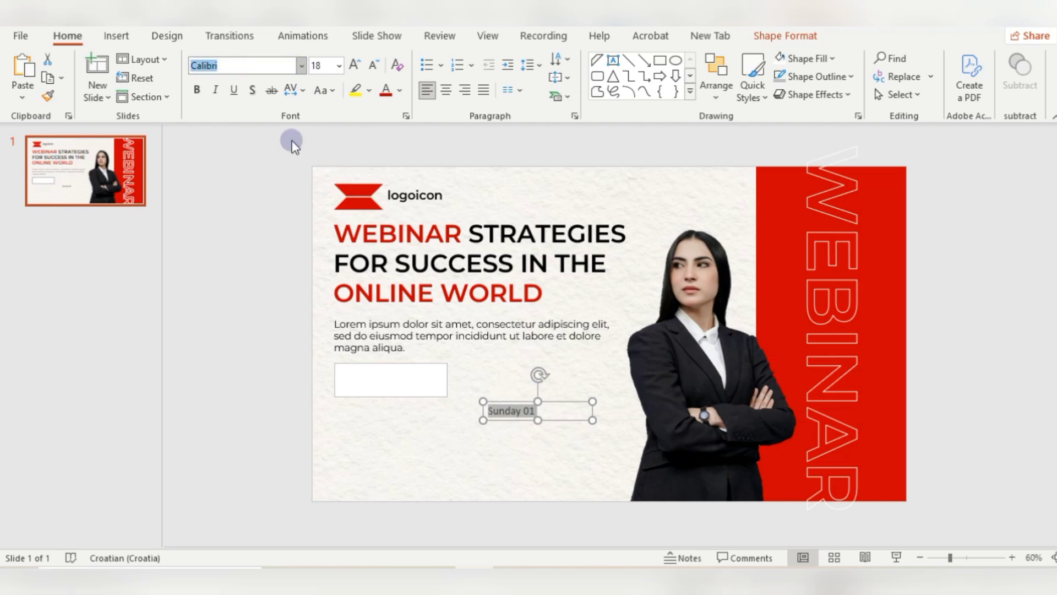
click(293, 198)
click(357, 66)
click(357, 66)
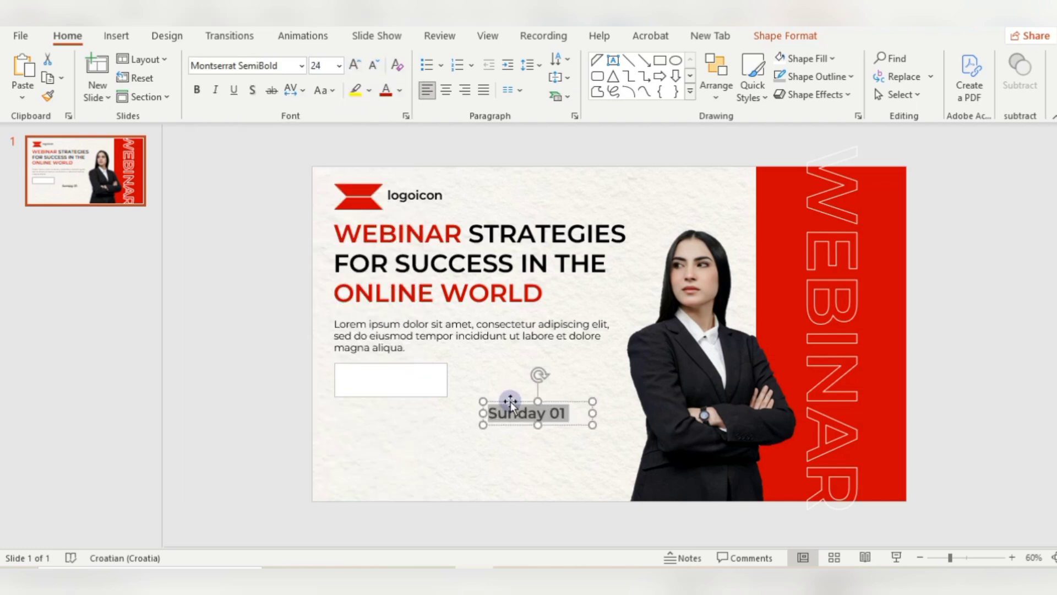
double_click(557, 413)
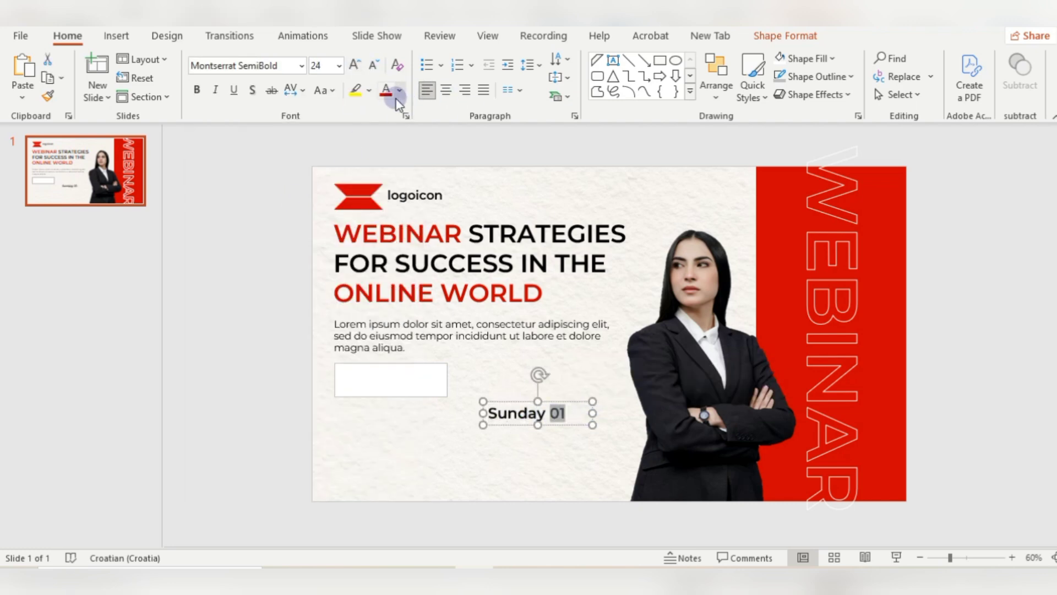
drag(549, 403, 404, 364)
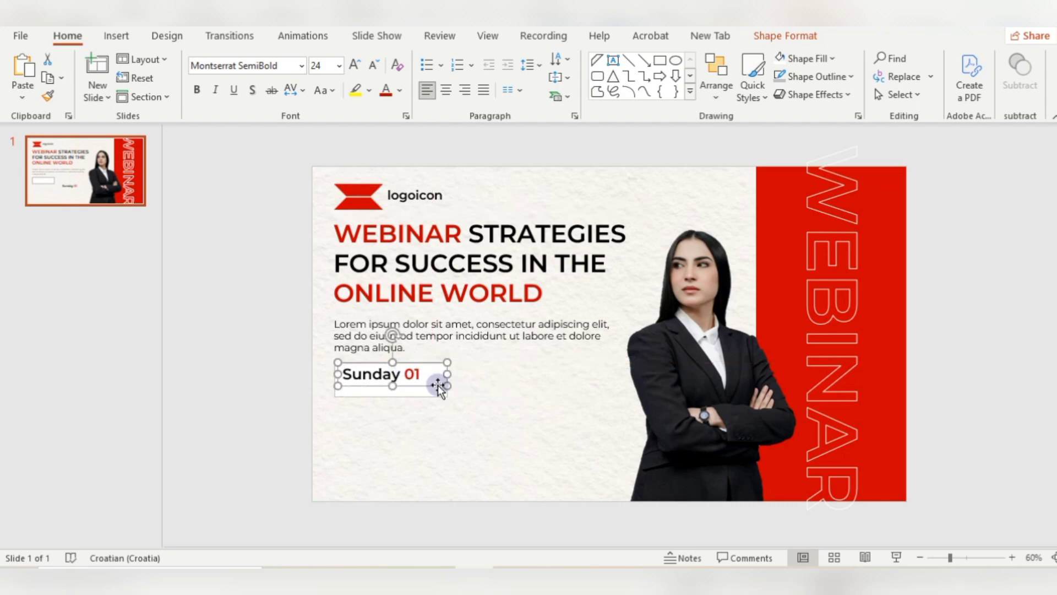
click(440, 380)
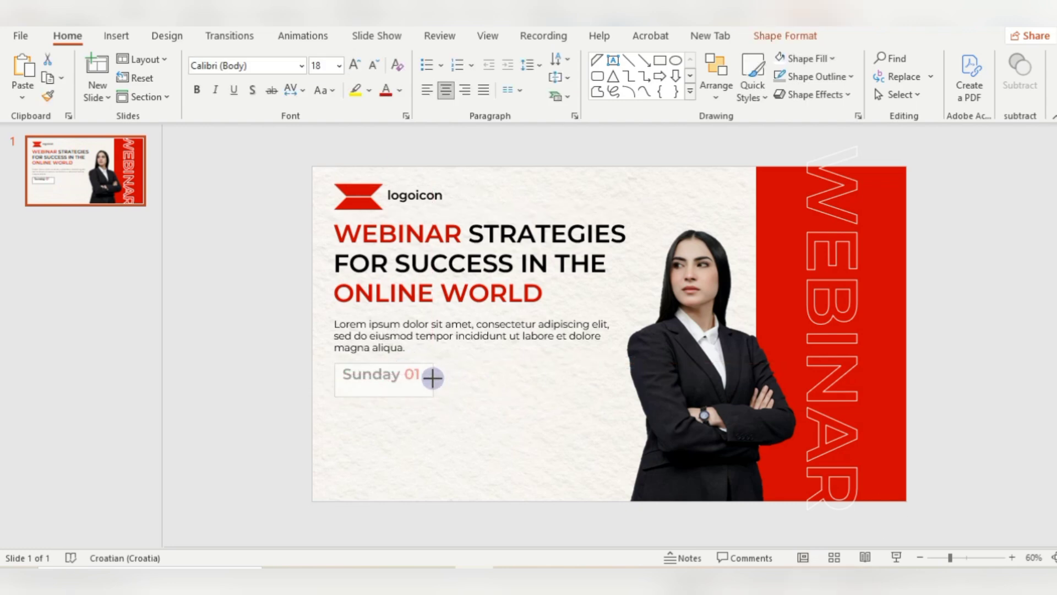
Add a 'Septembar 2025' text box in Montserrat 14 and place it under Sunday 01
click(116, 36)
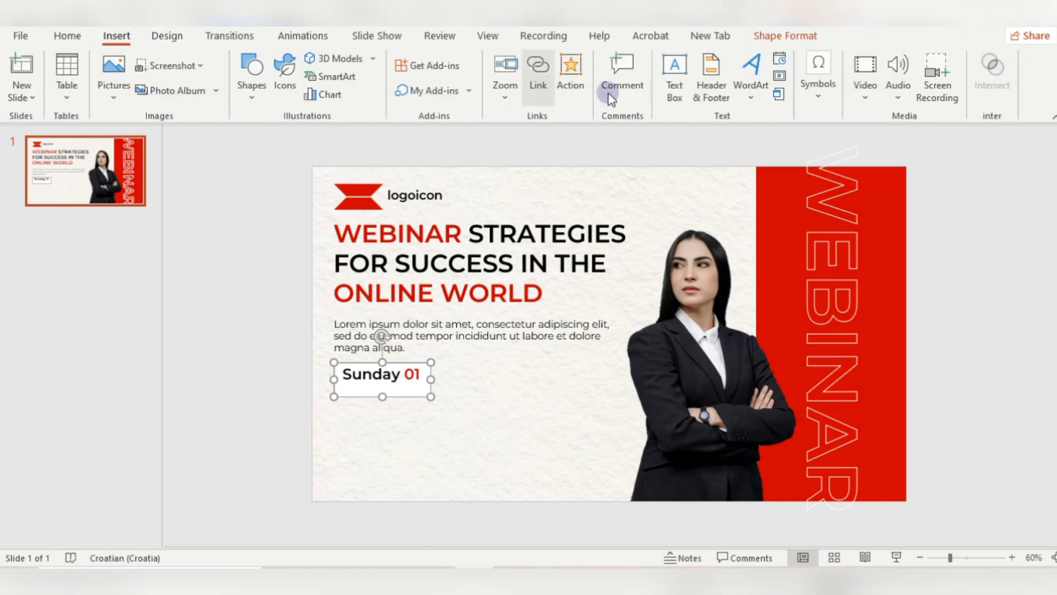
click(675, 77)
drag(481, 385, 590, 441)
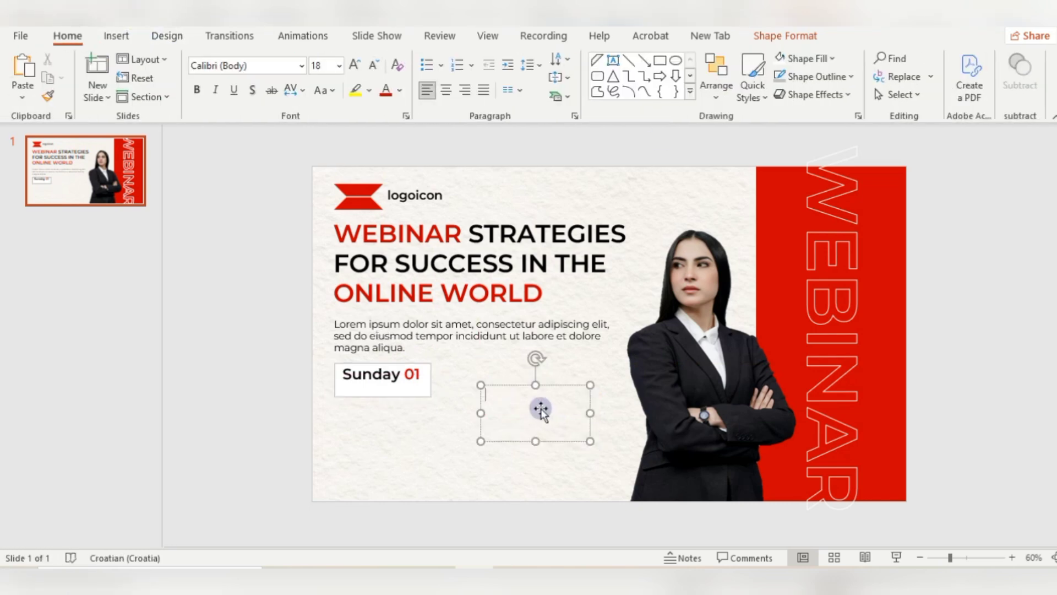
text(Septembar 2025)
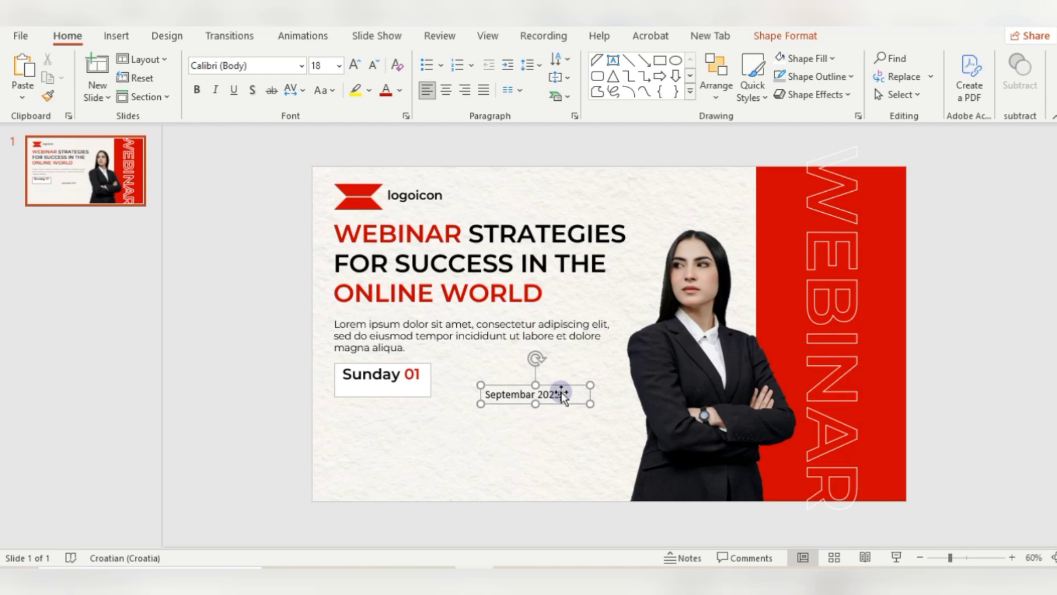
drag(484, 394, 589, 396)
click(301, 66)
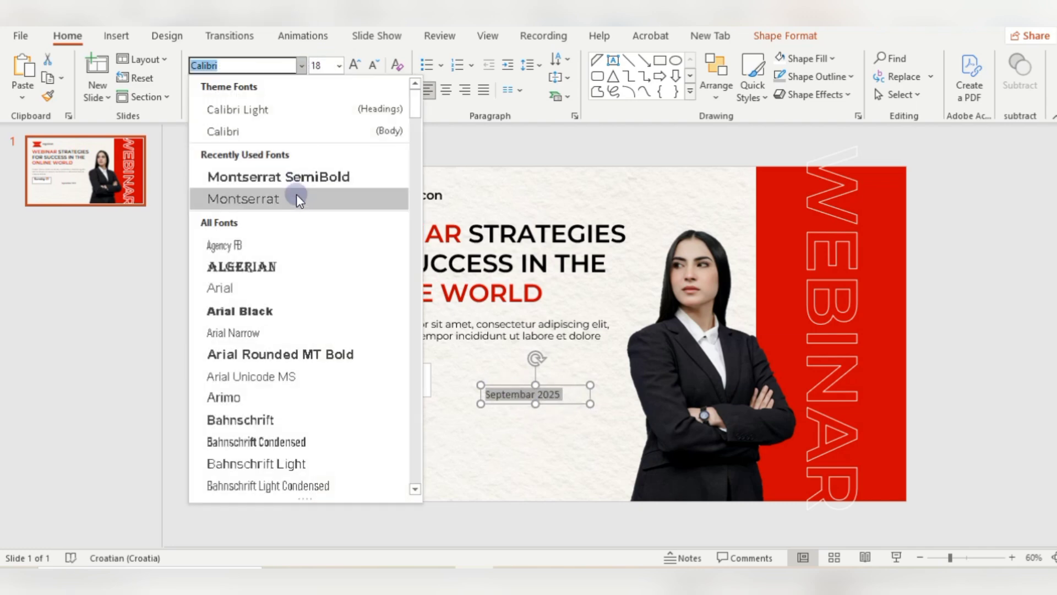
click(298, 199)
click(374, 64)
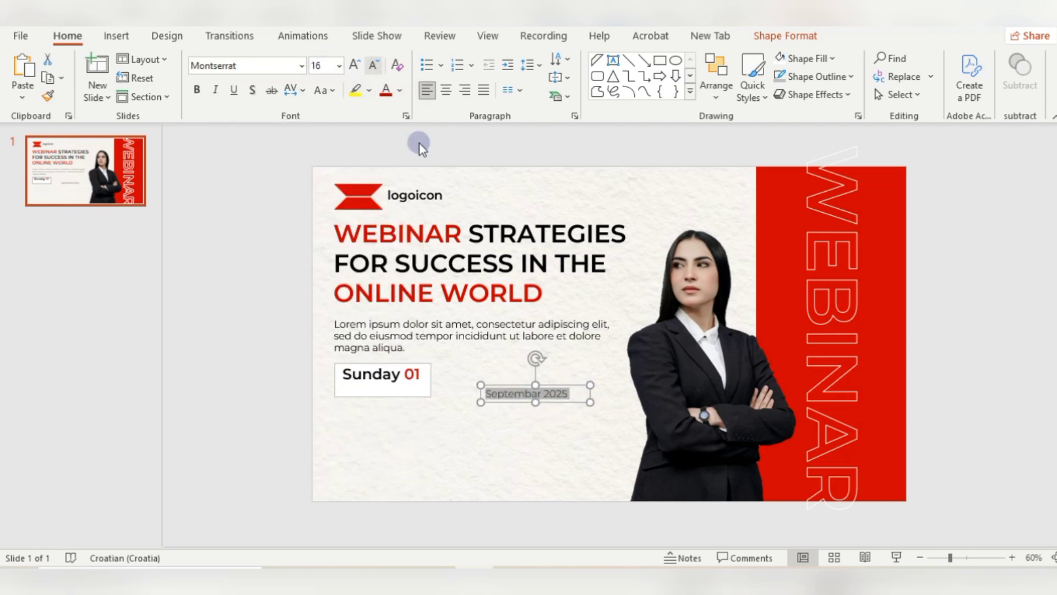
mouse_move(569, 386)
mouse_down()
mouse_move(368, 393)
mouse_move(425, 388)
mouse_move(419, 382)
mouse_up()
click(373, 64)
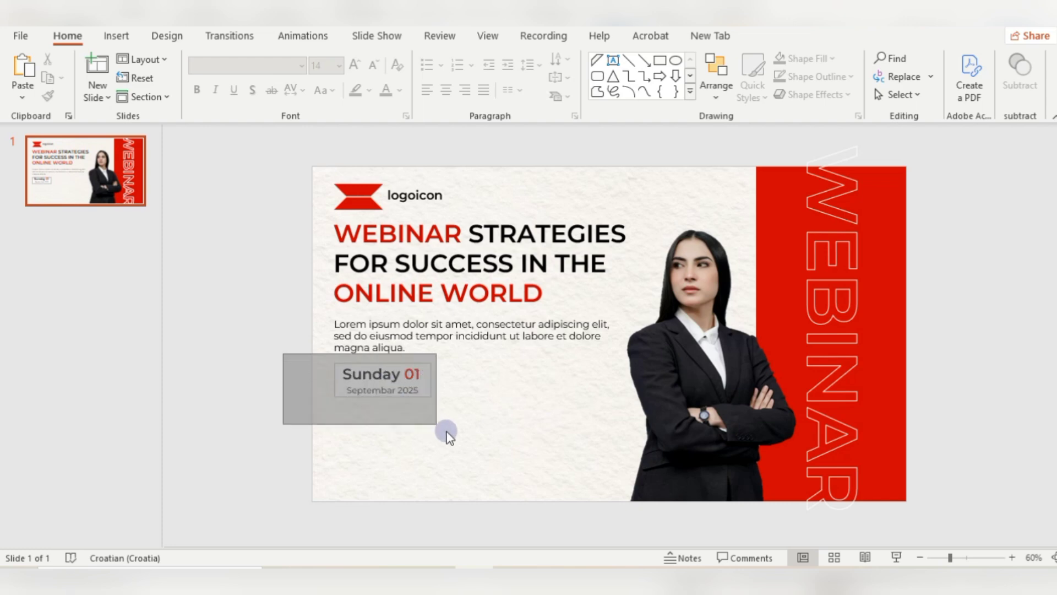
Group the Sunday 01 and Septembar 2025 text boxes into one date box
drag(284, 353, 460, 435)
right_click(424, 369)
click(573, 165)
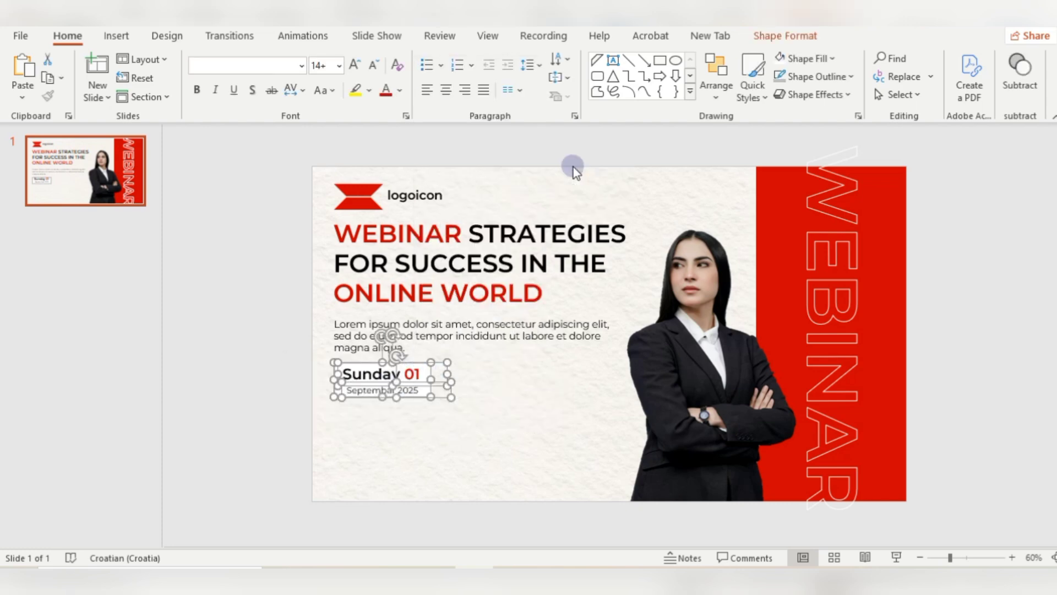
click(116, 36)
click(253, 72)
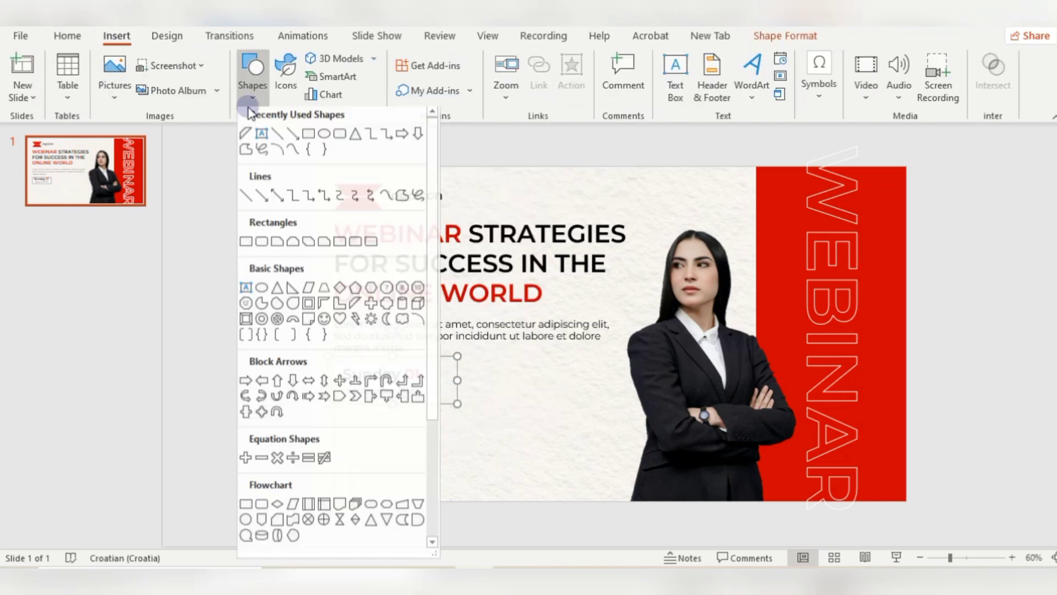
click(209, 212)
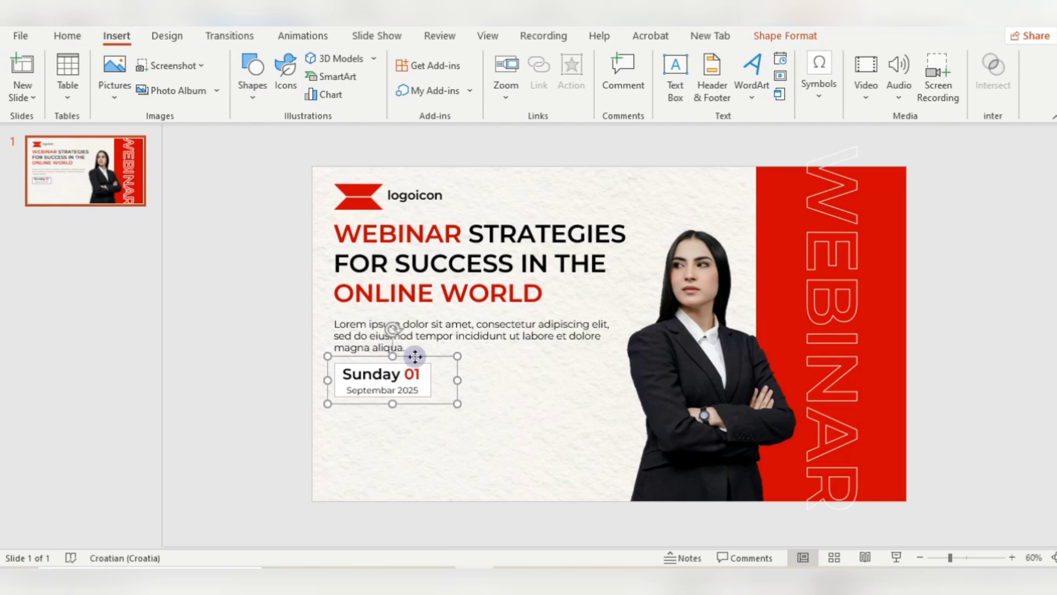
Duplicate the date box with Ctrl+D, place the copy beside the original, and ungroup it
key(ctrl+d)
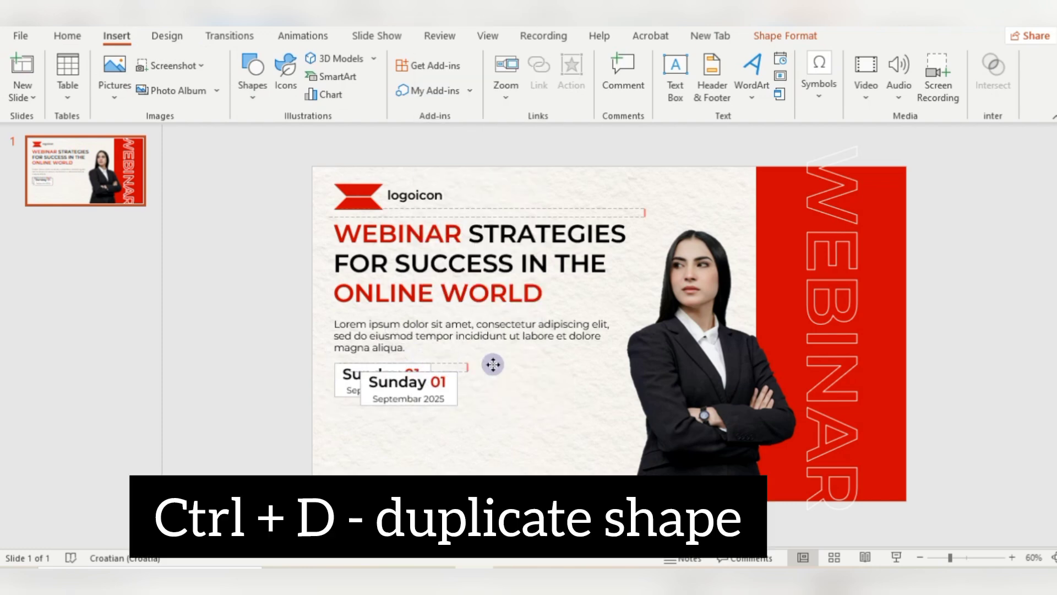
drag(493, 364, 514, 357)
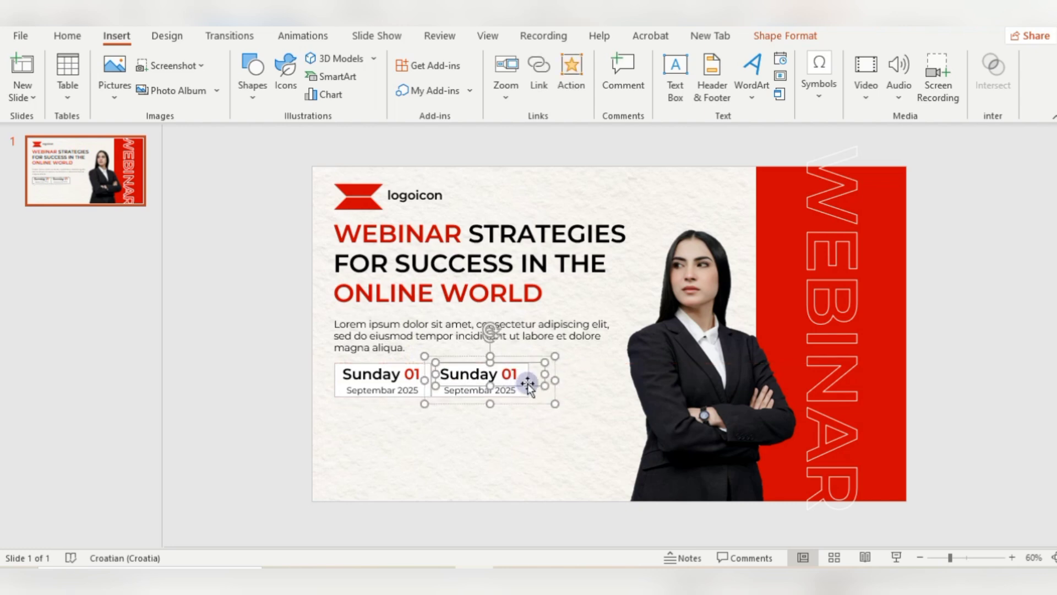
right_click(507, 359)
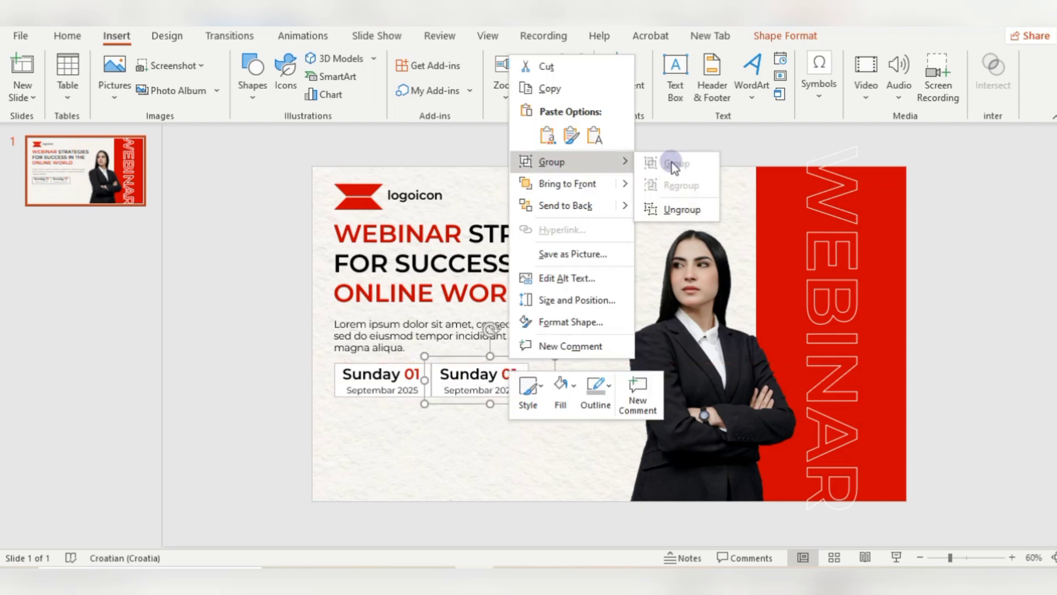
click(669, 163)
click(630, 268)
Empty the copied box, narrow it, and put 'Start at' text inside it
drag(505, 377, 505, 454)
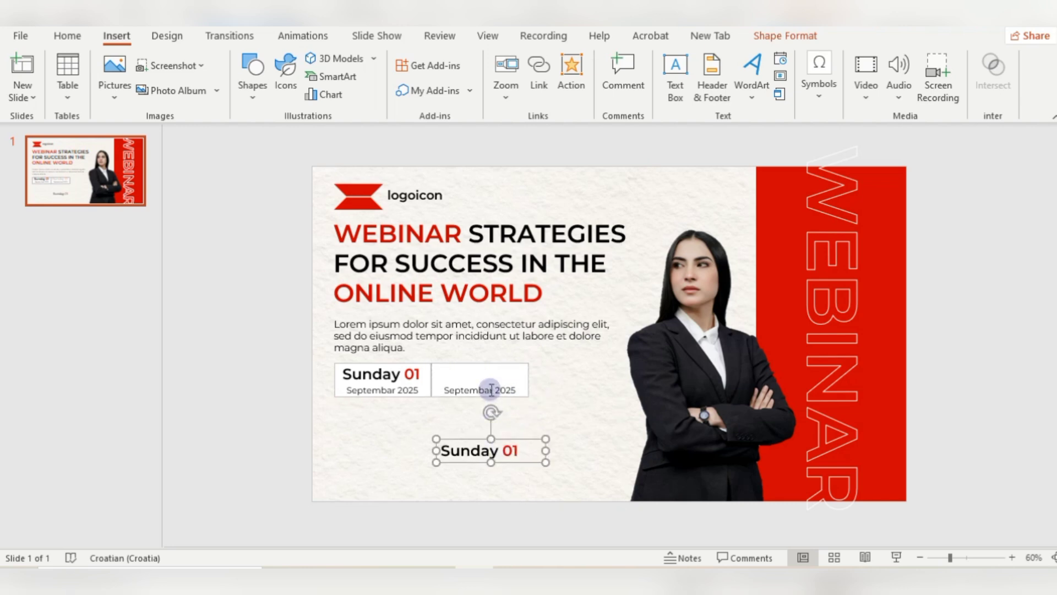
drag(498, 390, 506, 432)
click(519, 384)
drag(528, 380, 491, 378)
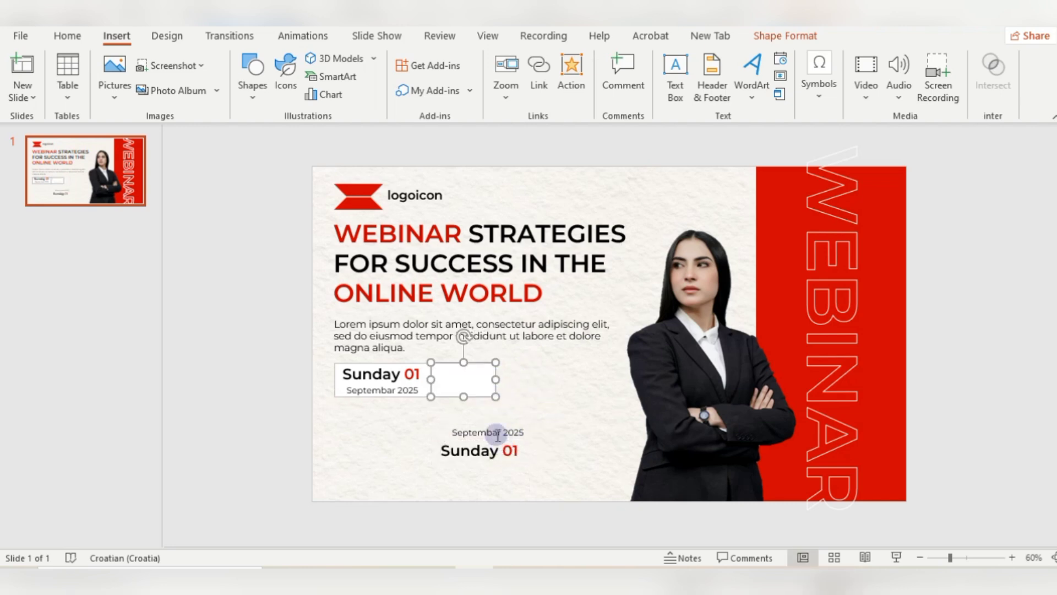
drag(525, 432, 453, 432)
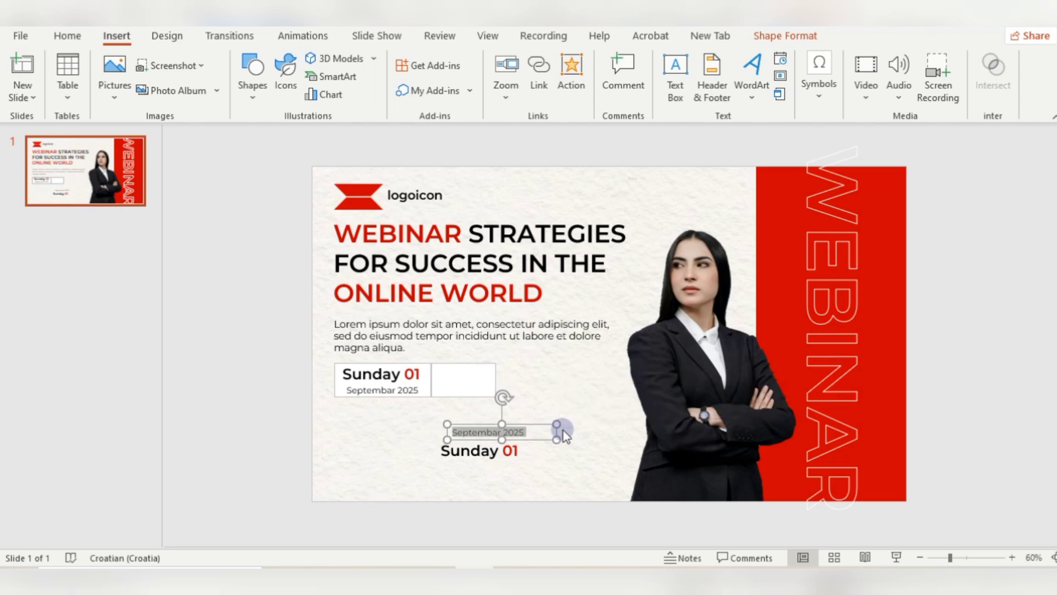
text(Start at)
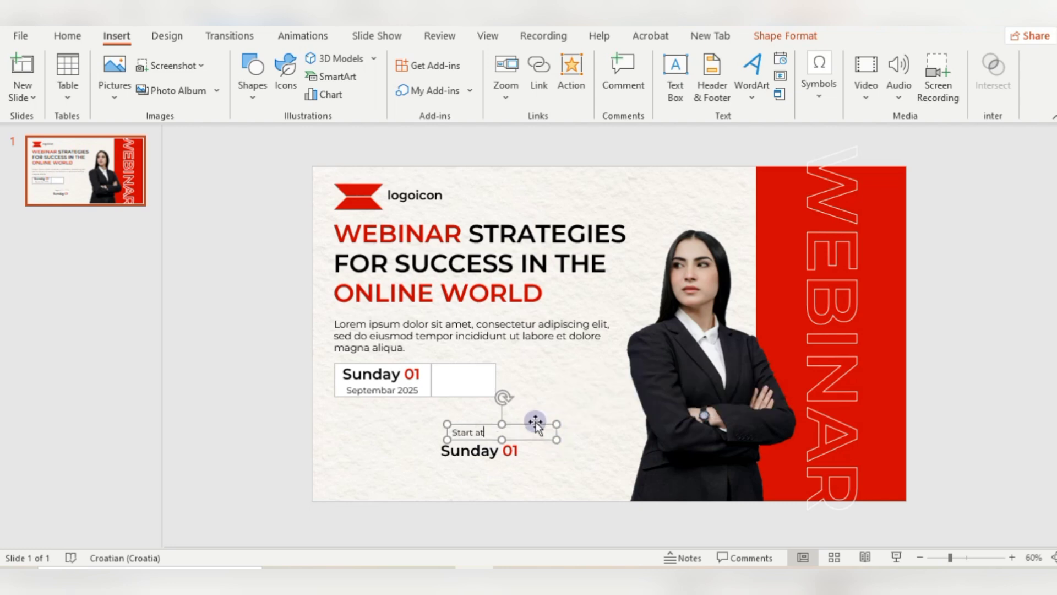
drag(535, 422, 520, 362)
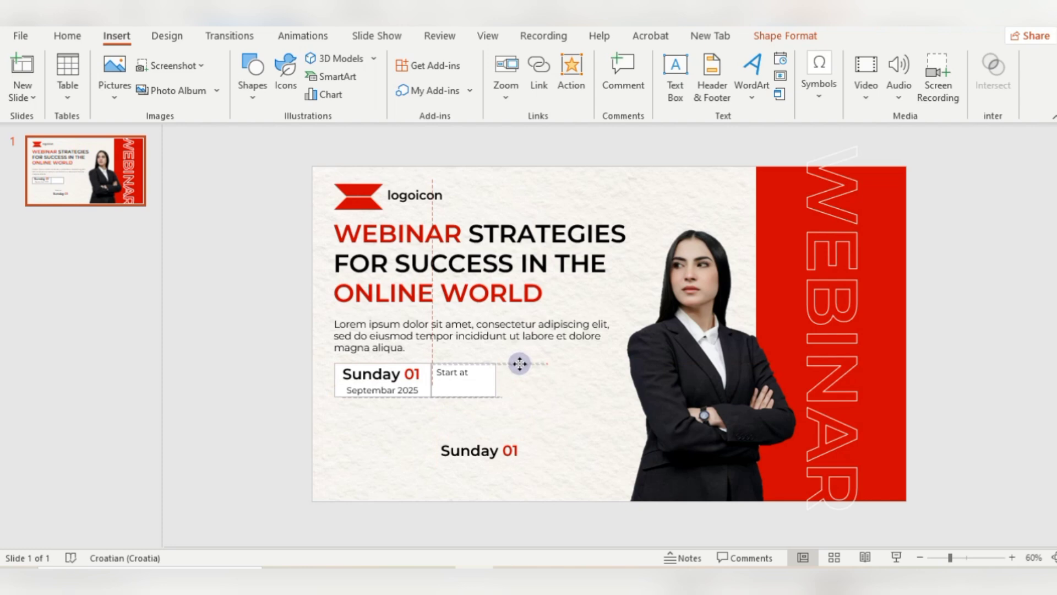
Change the copied Sunday 01 text to '10 AM' and place it beside Start at
click(479, 450)
drag(440, 451, 543, 451)
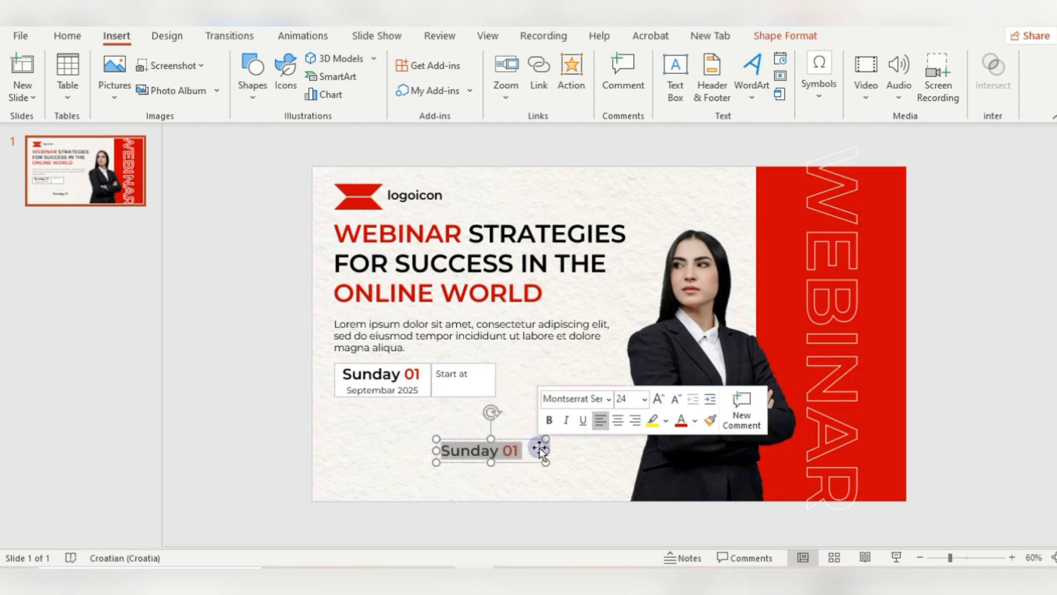
text(10 AM)
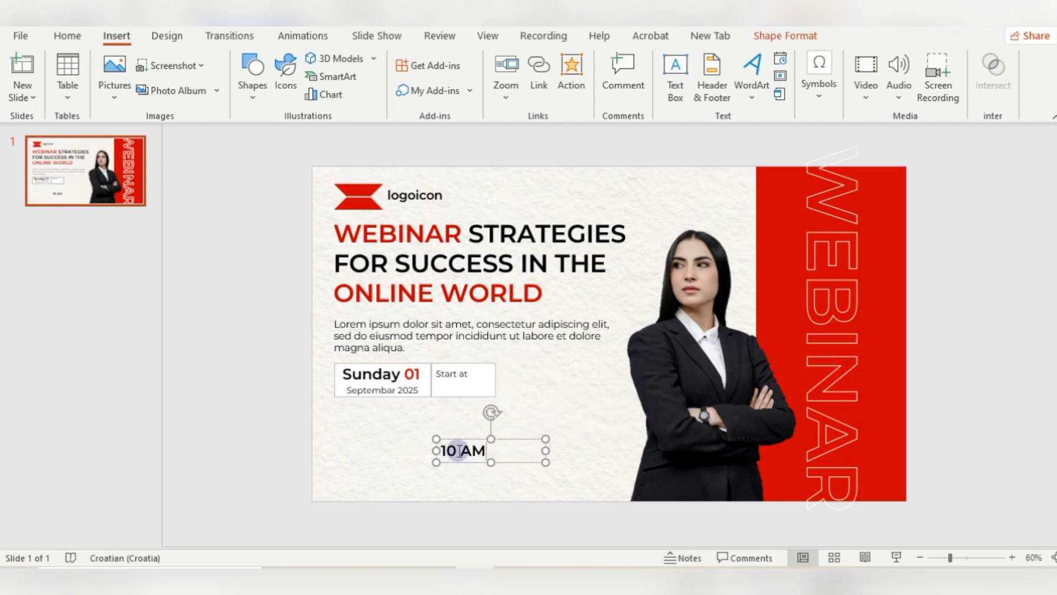
double_click(473, 450)
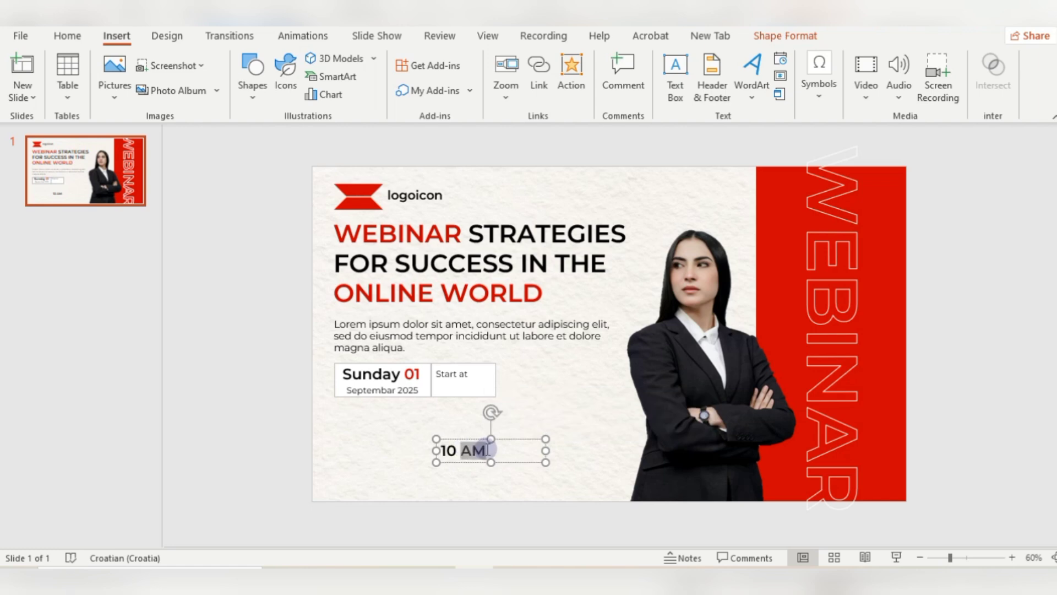
click(67, 35)
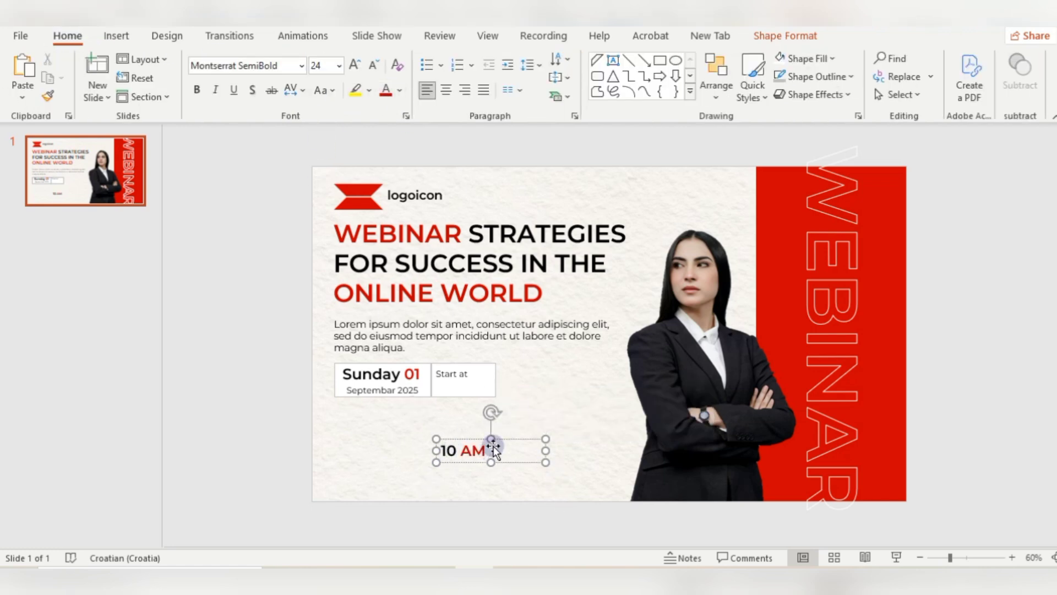
mouse_move(492, 448)
mouse_down()
mouse_move(503, 378)
mouse_move(465, 363)
mouse_move(487, 375)
mouse_up()
click(492, 388)
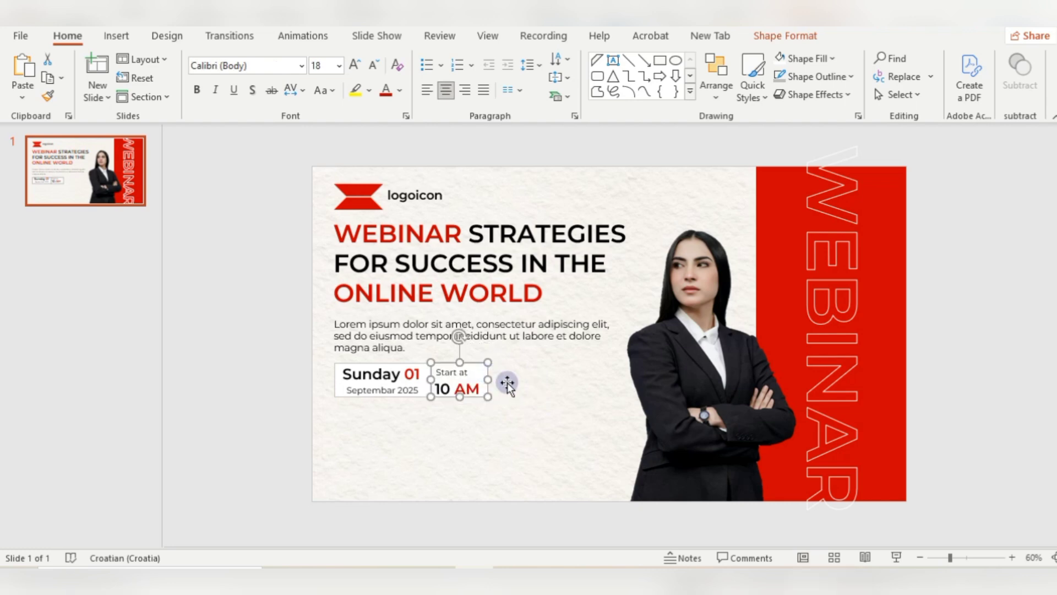
Group the date and time boxes together and nudge the group slightly left
click(508, 347)
click(325, 367)
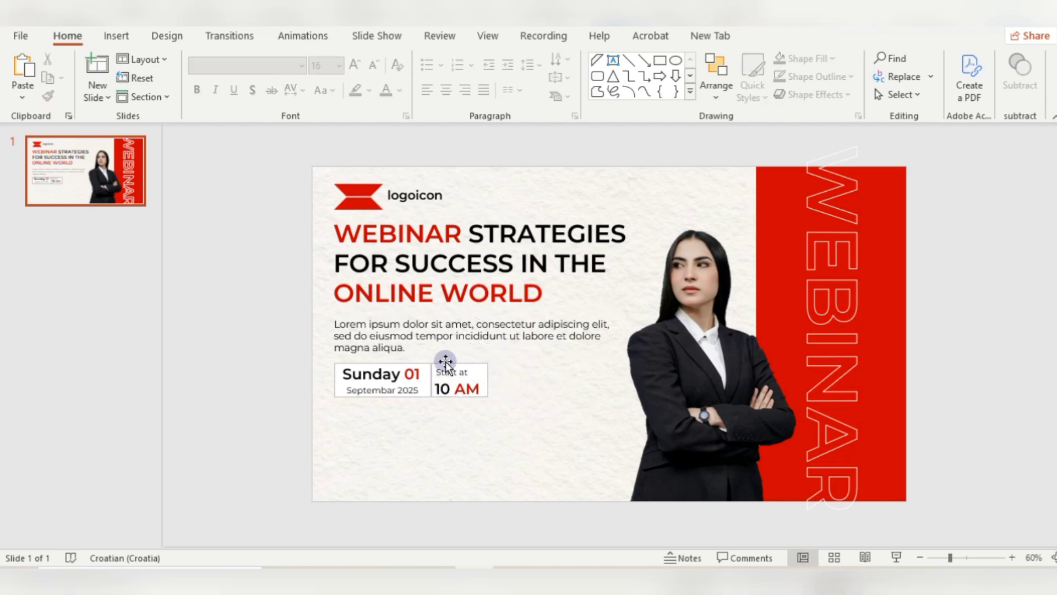
mouse_move(280, 349)
mouse_down()
mouse_move(508, 447)
mouse_move(514, 412)
mouse_up()
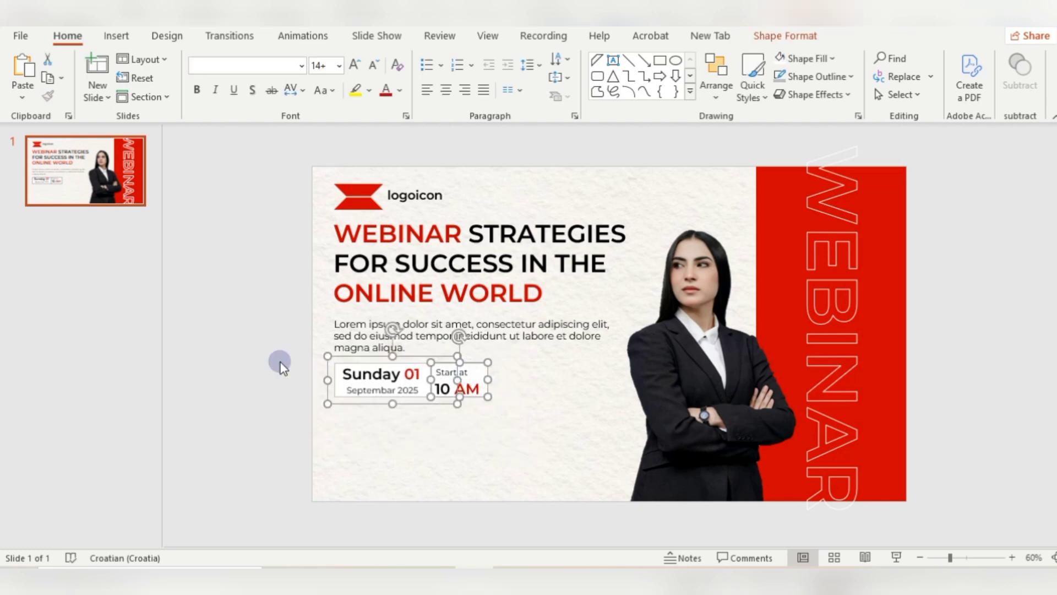
drag(268, 352, 588, 474)
right_click(499, 362)
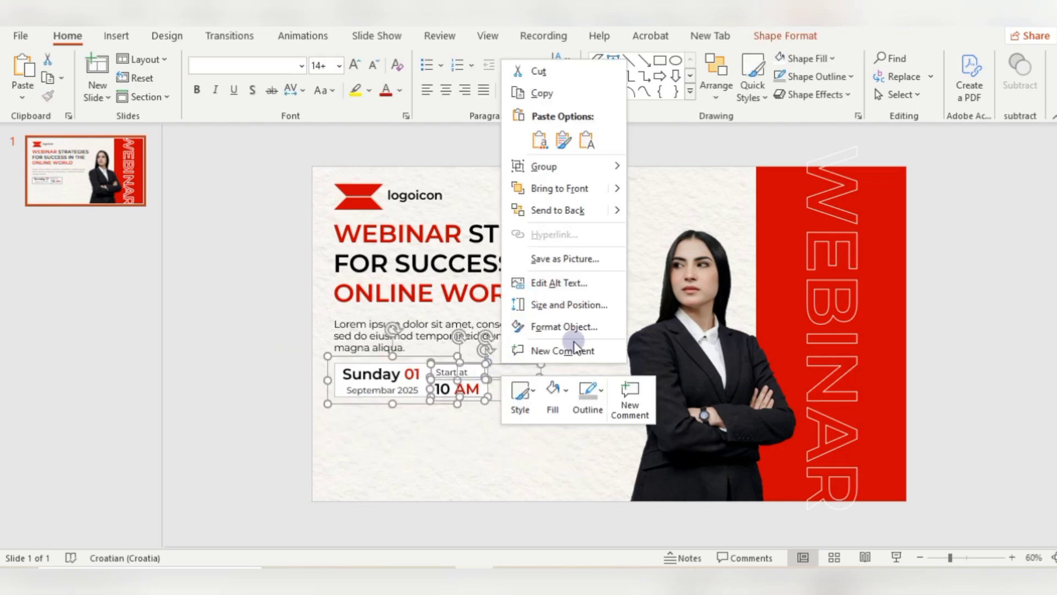
click(636, 165)
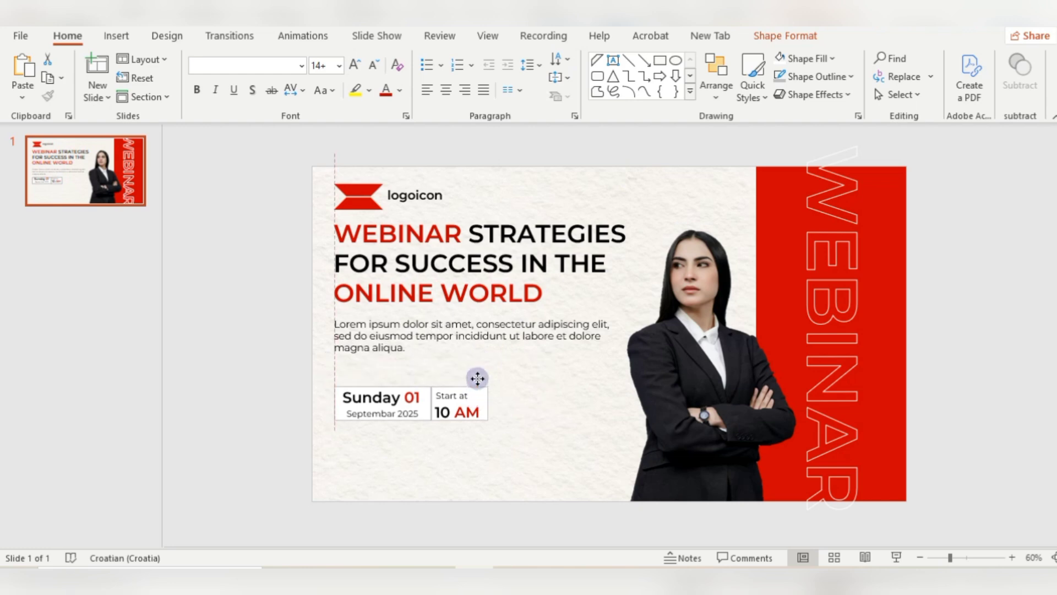
drag(478, 371, 476, 371)
click(253, 263)
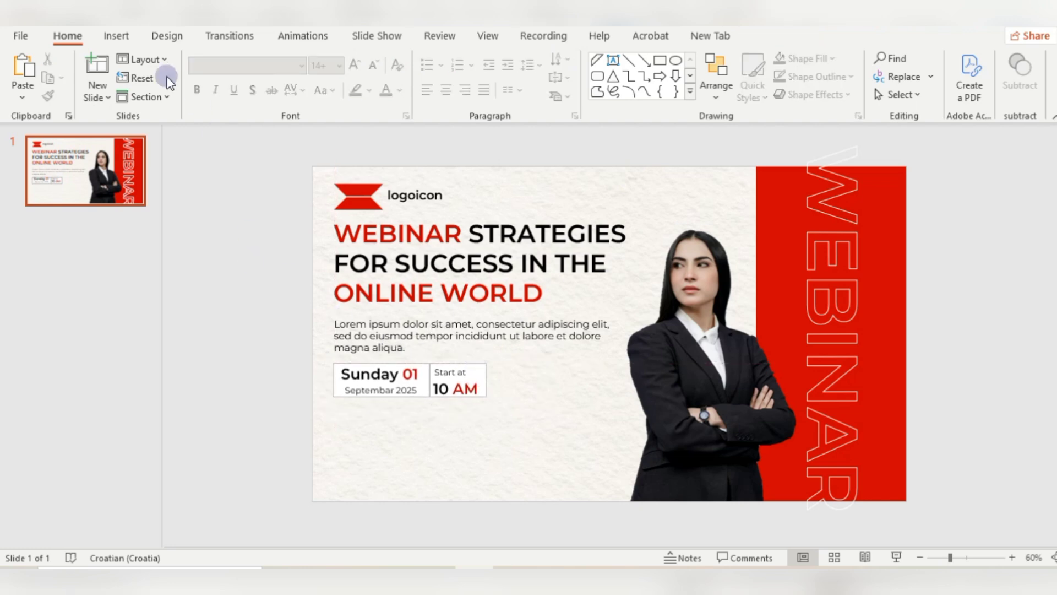
click(116, 35)
Add a text box beside the time box containing the speaker's full name
click(676, 78)
drag(532, 403, 660, 435)
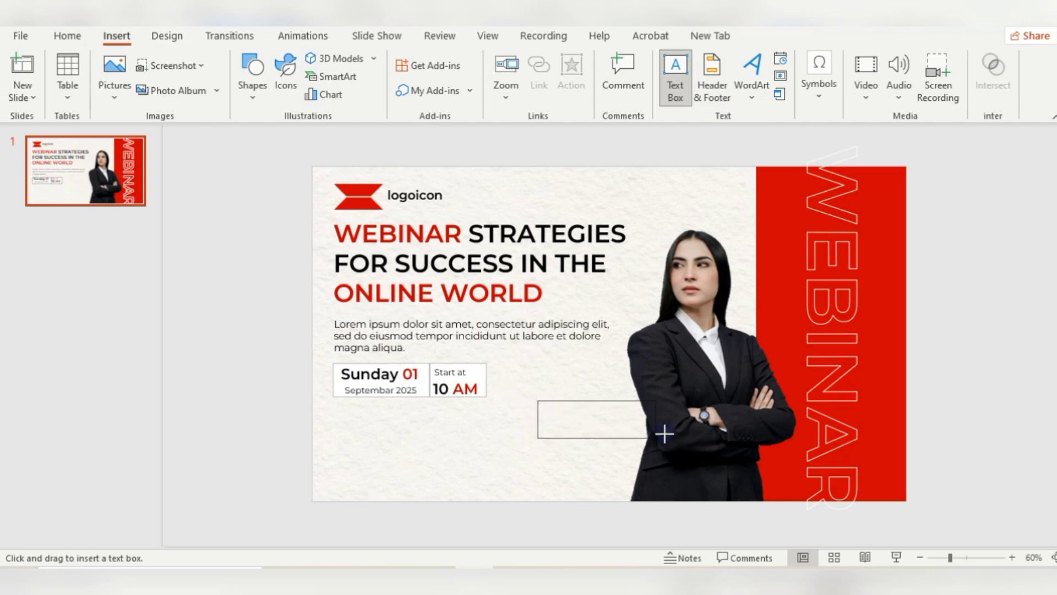
drag(578, 419, 553, 408)
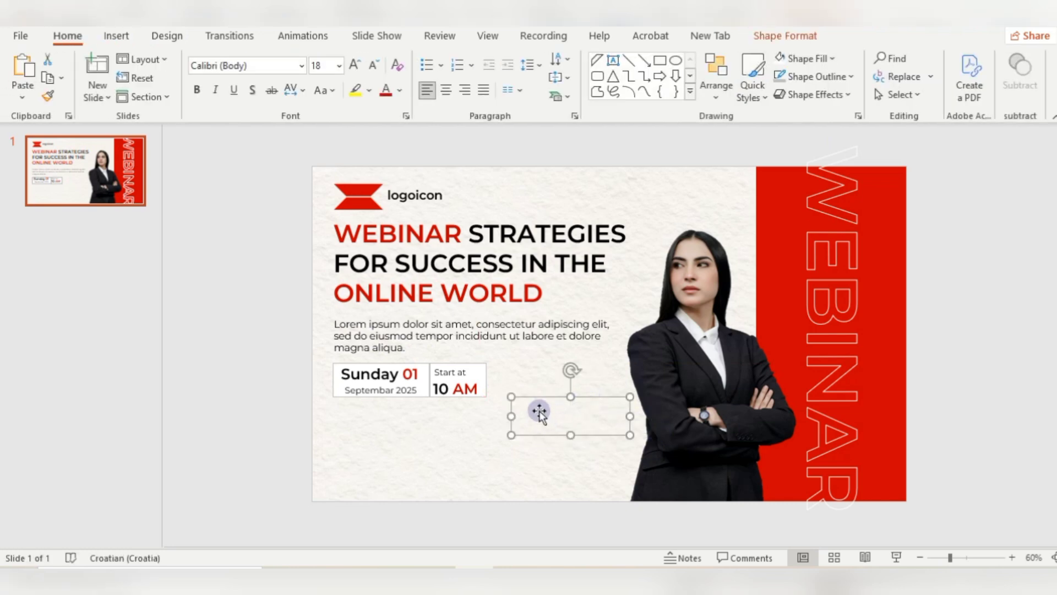
text(Natalia)
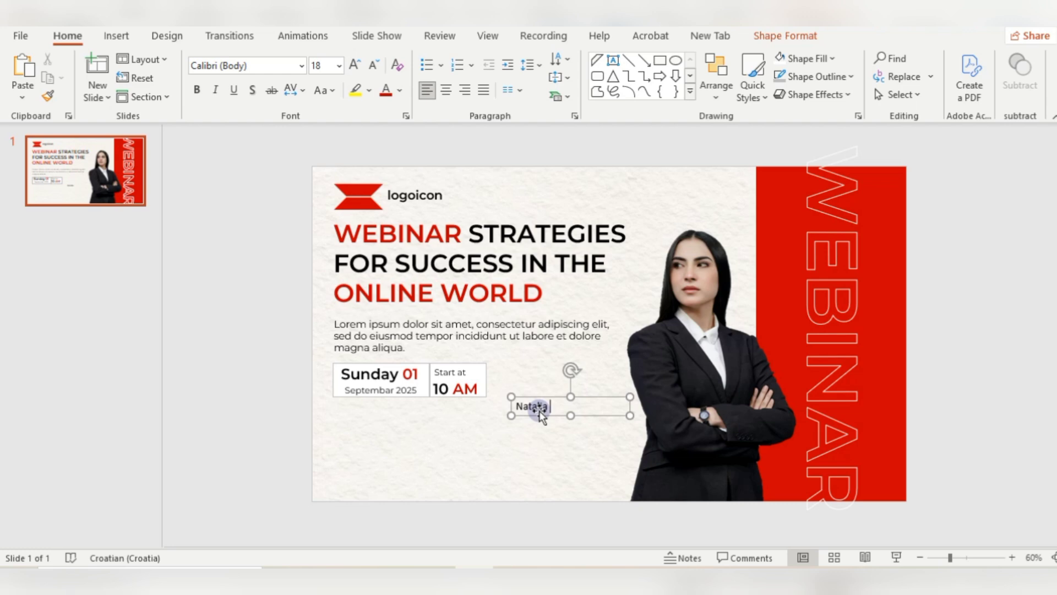
text(er)
Format the name in Montserrat SemiBold 28 with the first name in red
drag(517, 406, 579, 406)
click(301, 66)
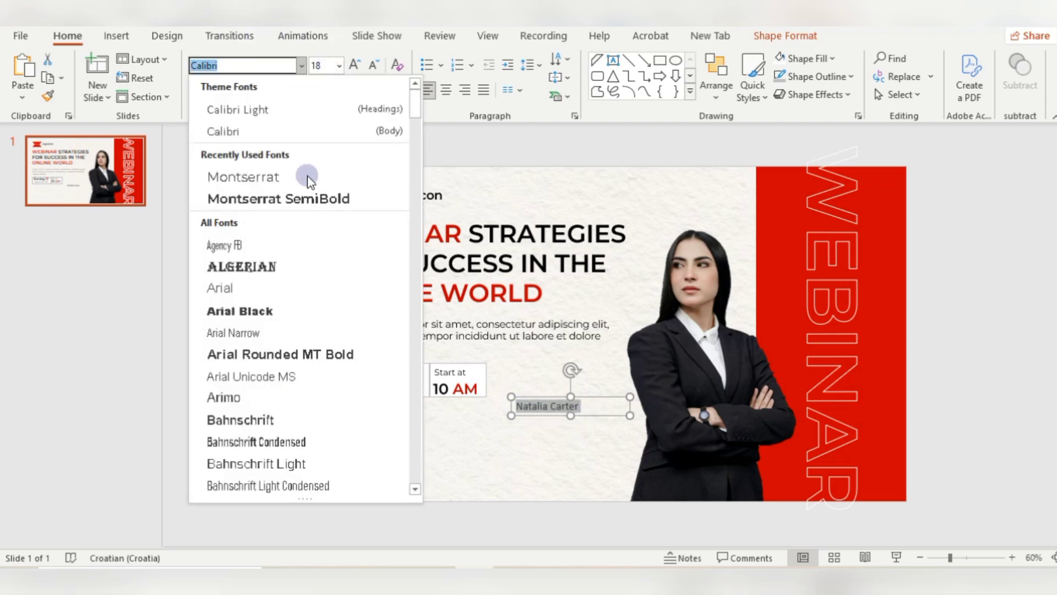
click(270, 199)
click(580, 406)
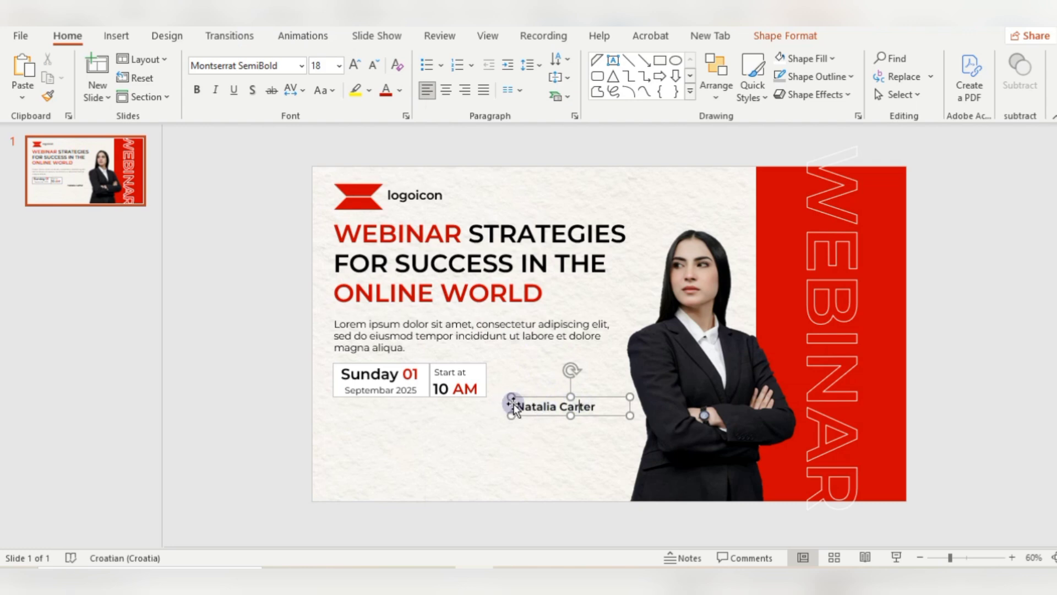
mouse_move(517, 406)
mouse_down()
mouse_move(653, 418)
mouse_move(590, 367)
mouse_up()
click(386, 88)
click(355, 65)
click(355, 64)
click(356, 65)
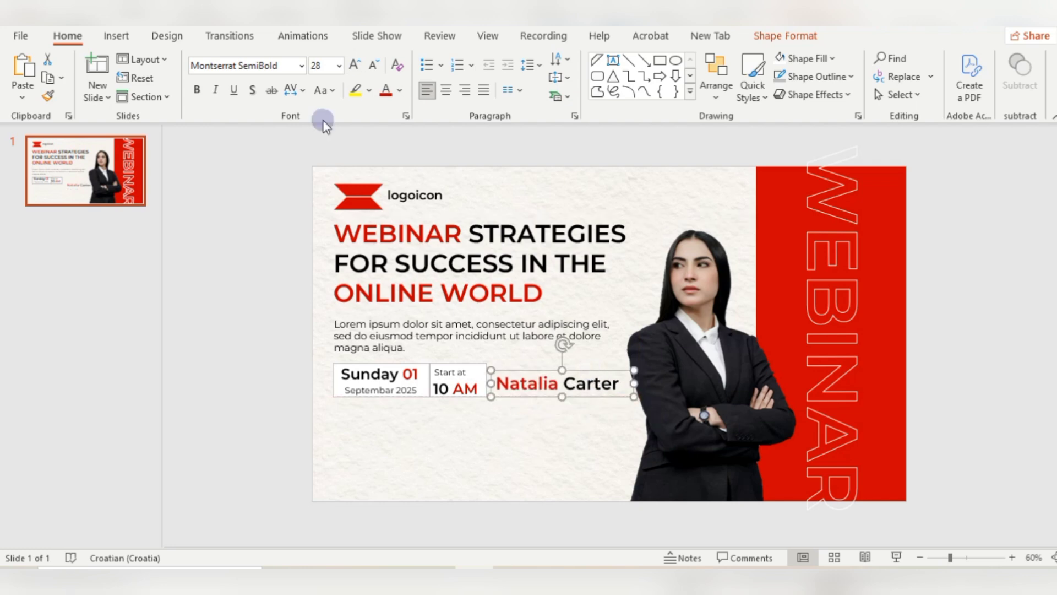
click(117, 35)
click(252, 77)
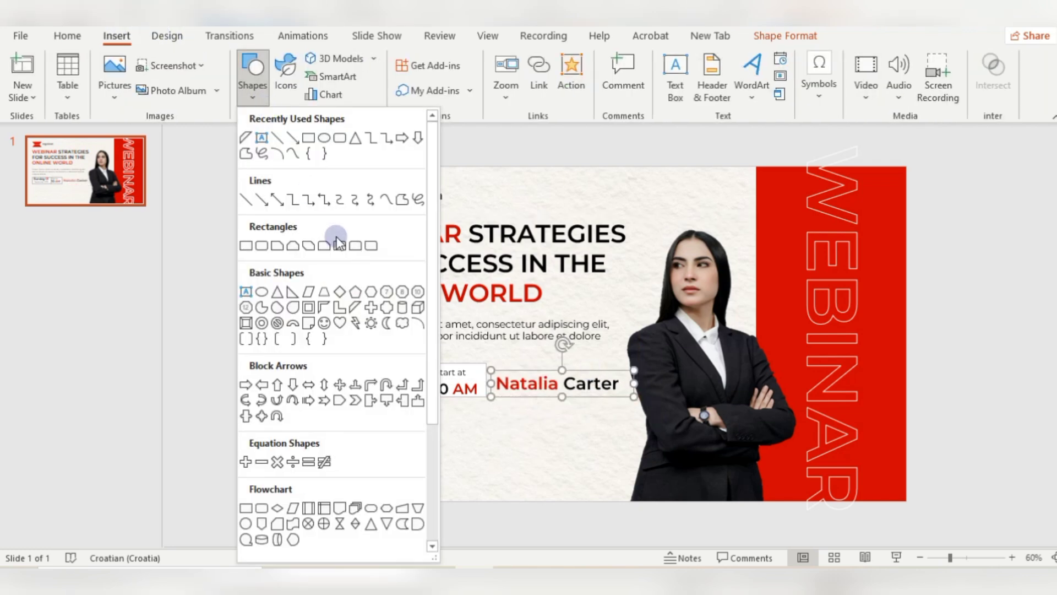
Draw a circular arrow under the speaker name and flip it vertically
click(277, 416)
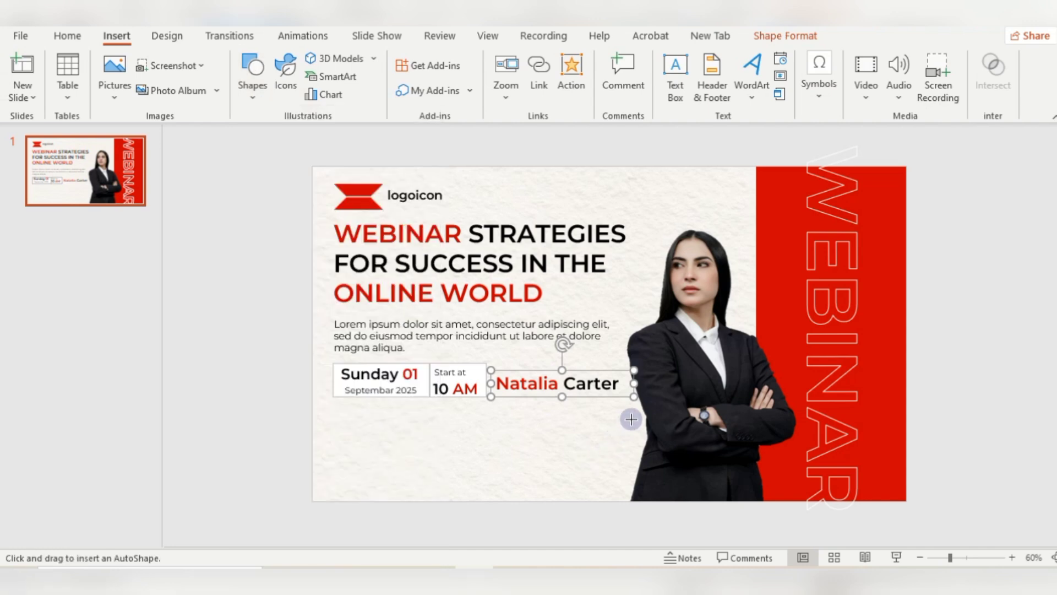
mouse_move(624, 413)
mouse_down()
mouse_move(578, 401)
mouse_move(589, 439)
mouse_up()
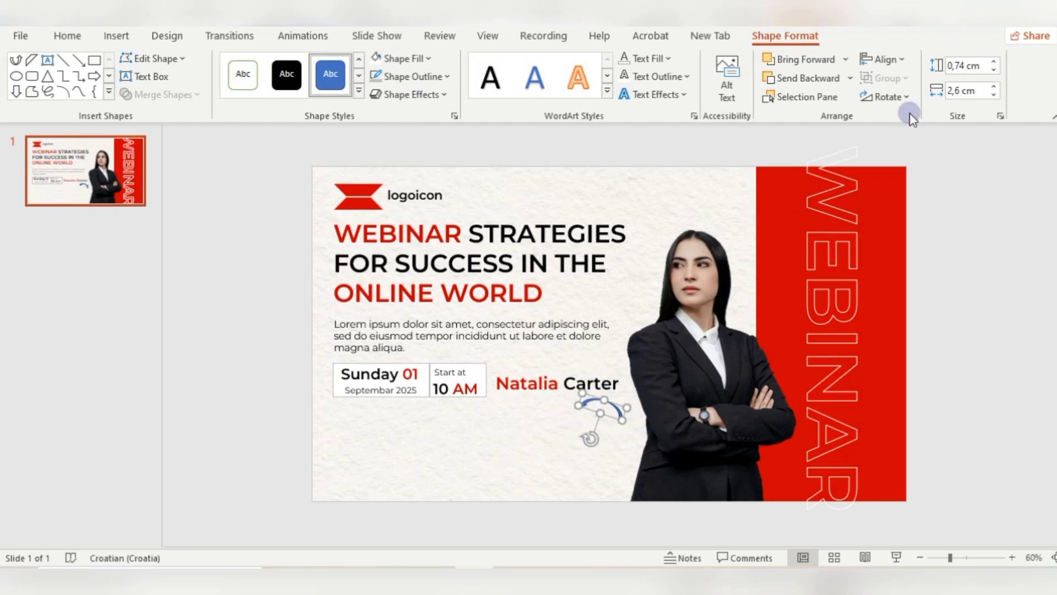
click(892, 96)
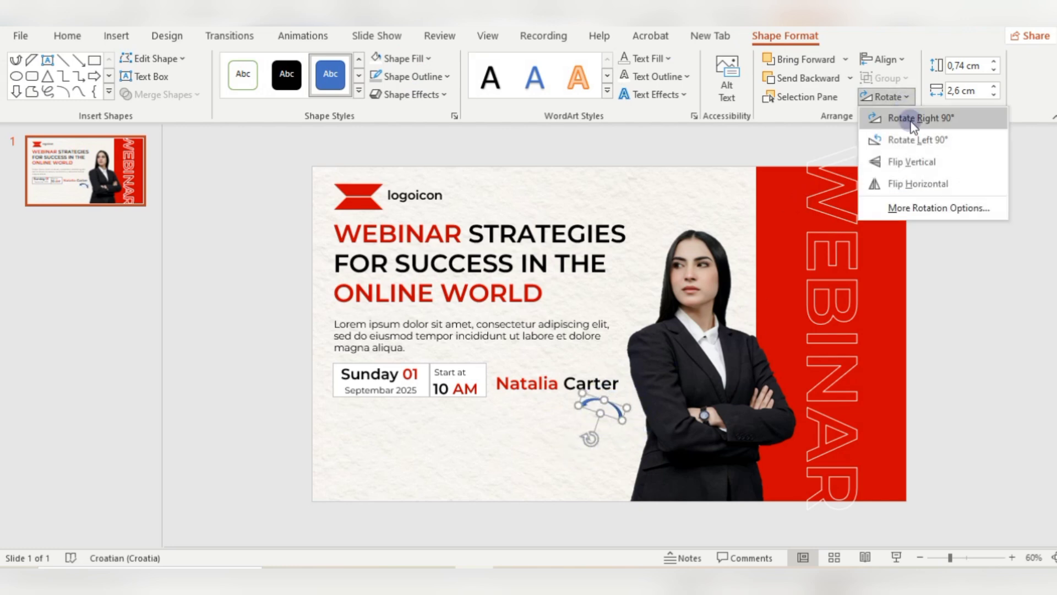
click(914, 161)
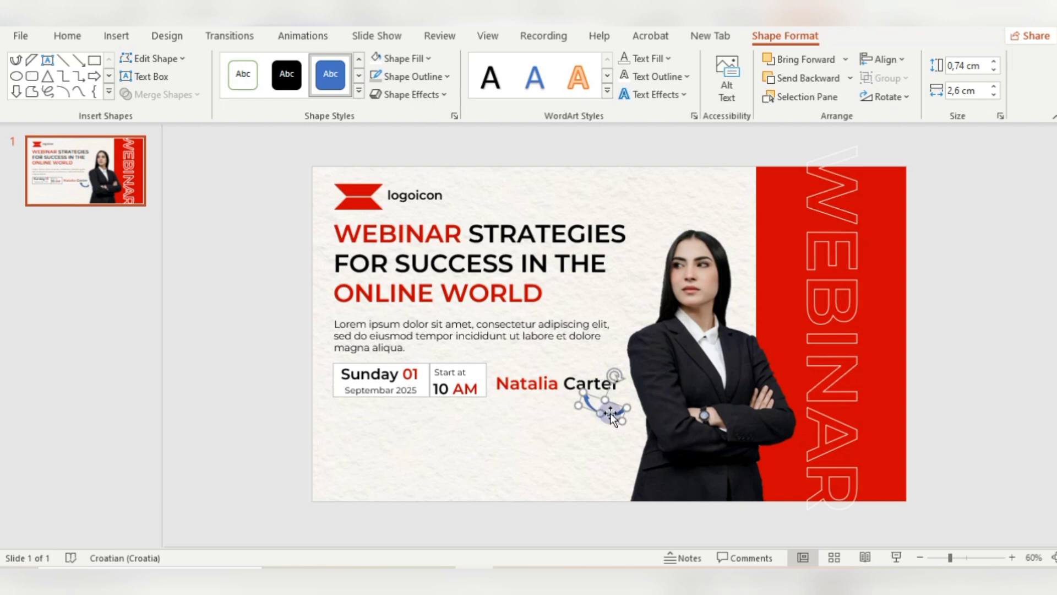
drag(611, 414, 619, 419)
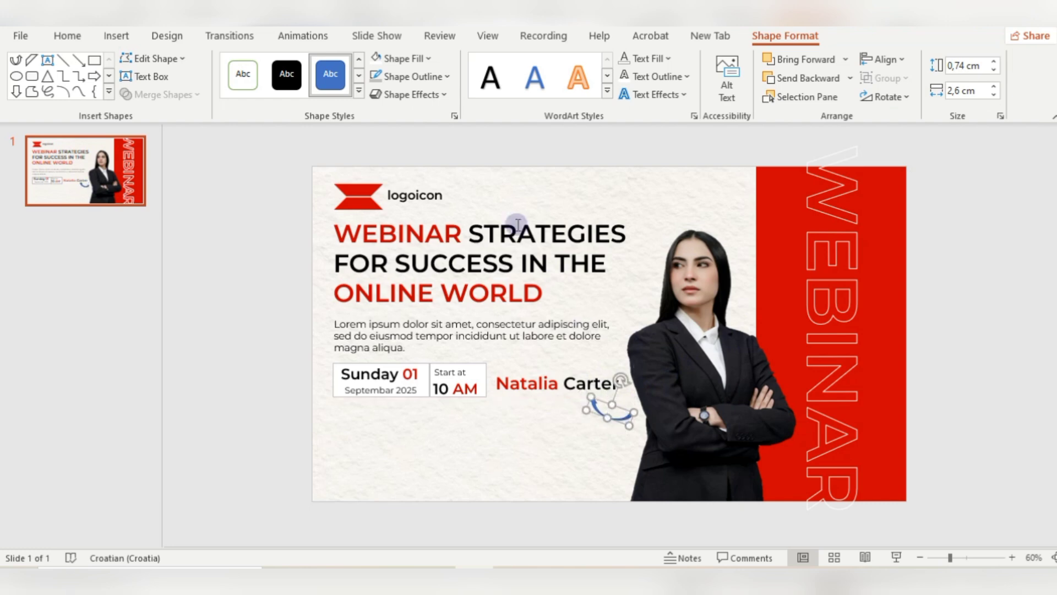
Fill the arrow red, remove its outline, and enlarge it slightly lower
click(424, 58)
click(378, 251)
click(446, 77)
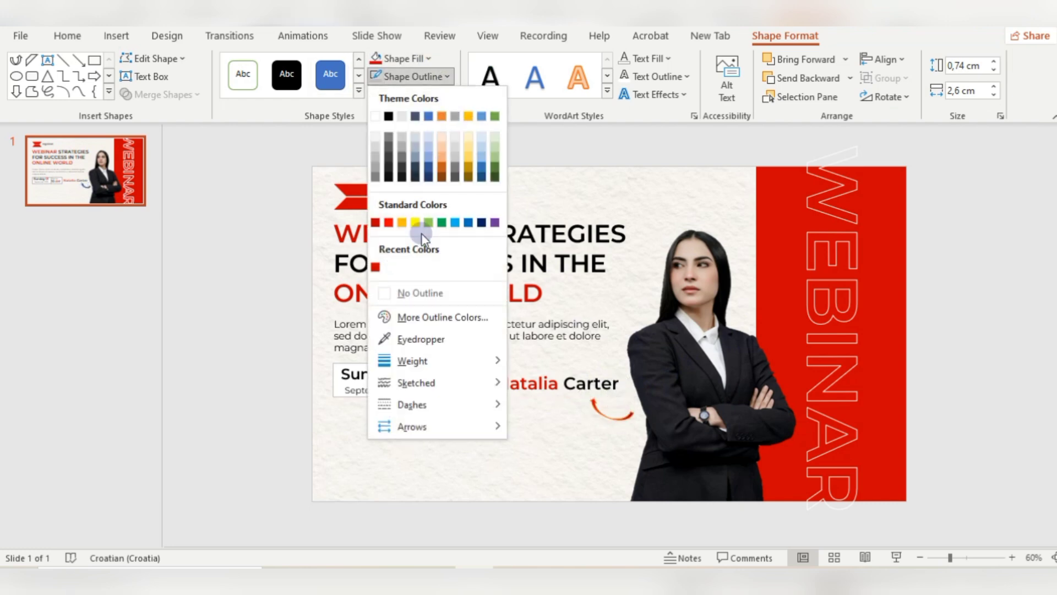
click(416, 289)
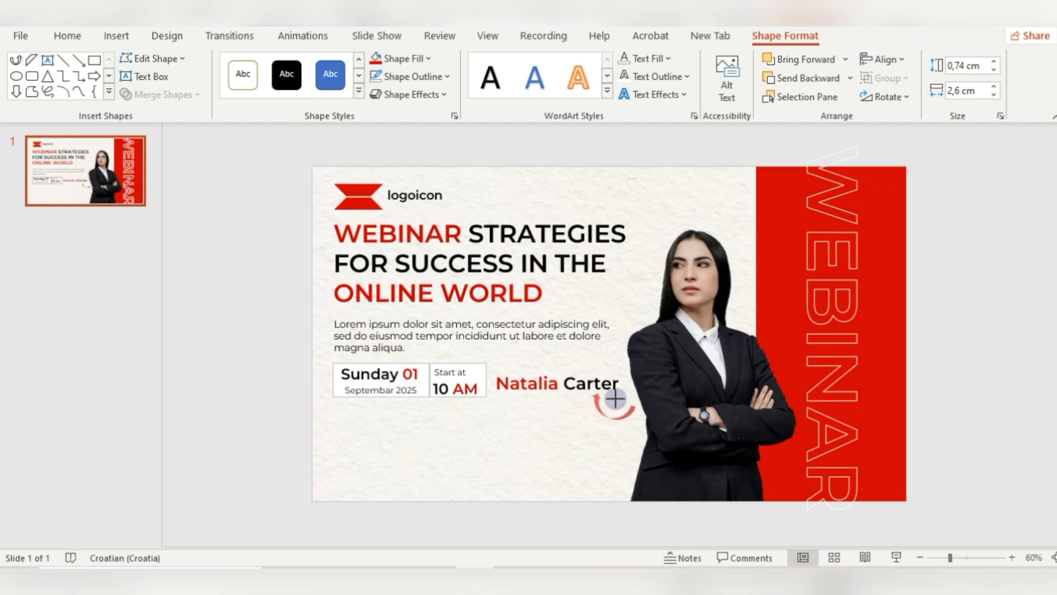
drag(616, 399, 622, 422)
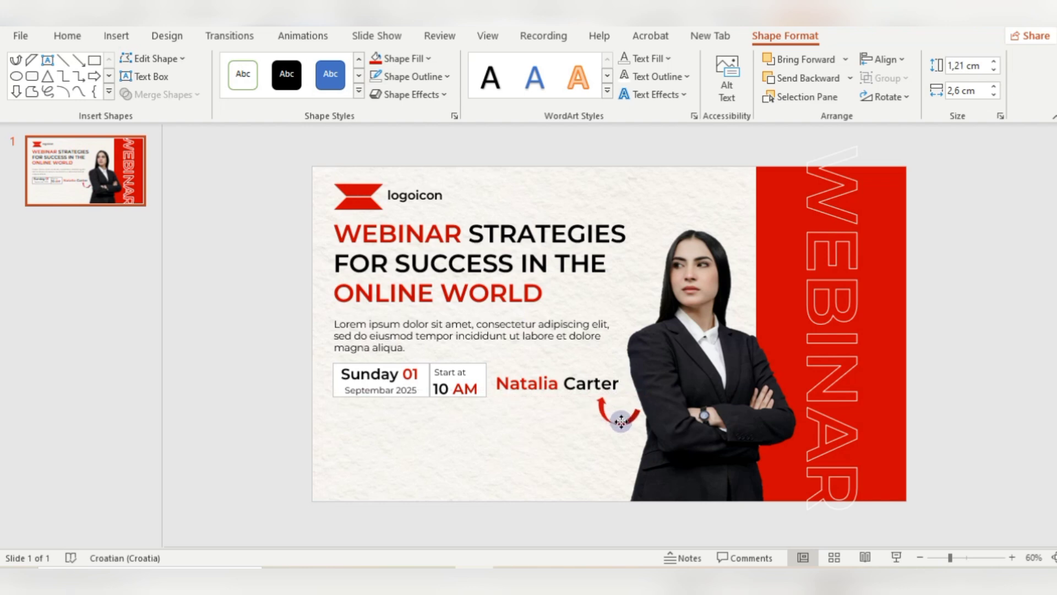
Raise the speaker name slightly, then reshape, widen and tilt the red arrow beneath it
click(520, 383)
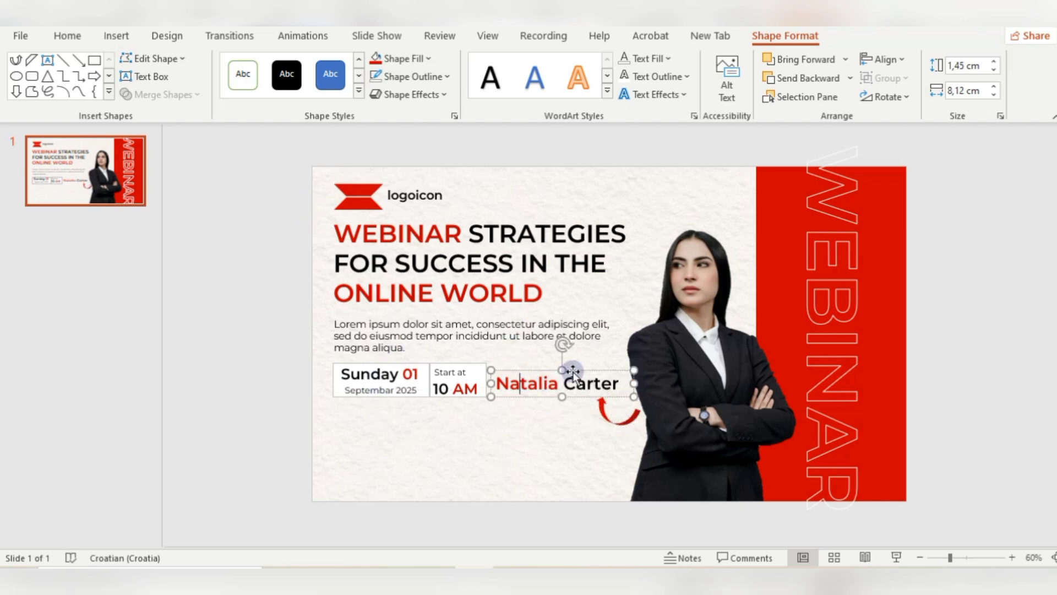
drag(576, 373, 576, 364)
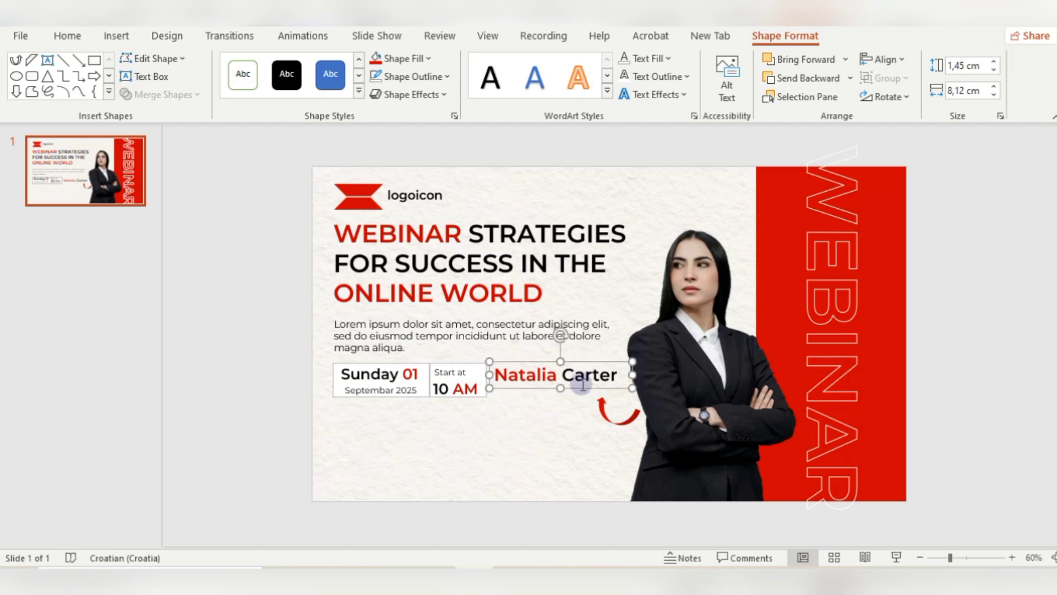
click(632, 421)
drag(632, 422, 642, 424)
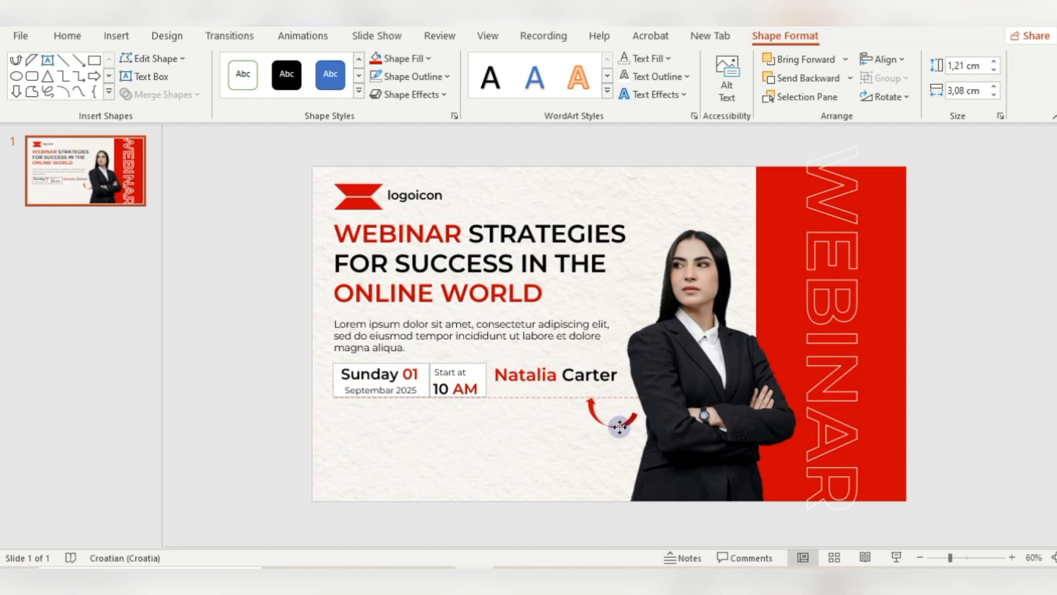
drag(636, 438, 620, 427)
click(116, 35)
Add a 'Lorem ipsum' text box in Montserrat 16 directly under the speaker name
click(675, 77)
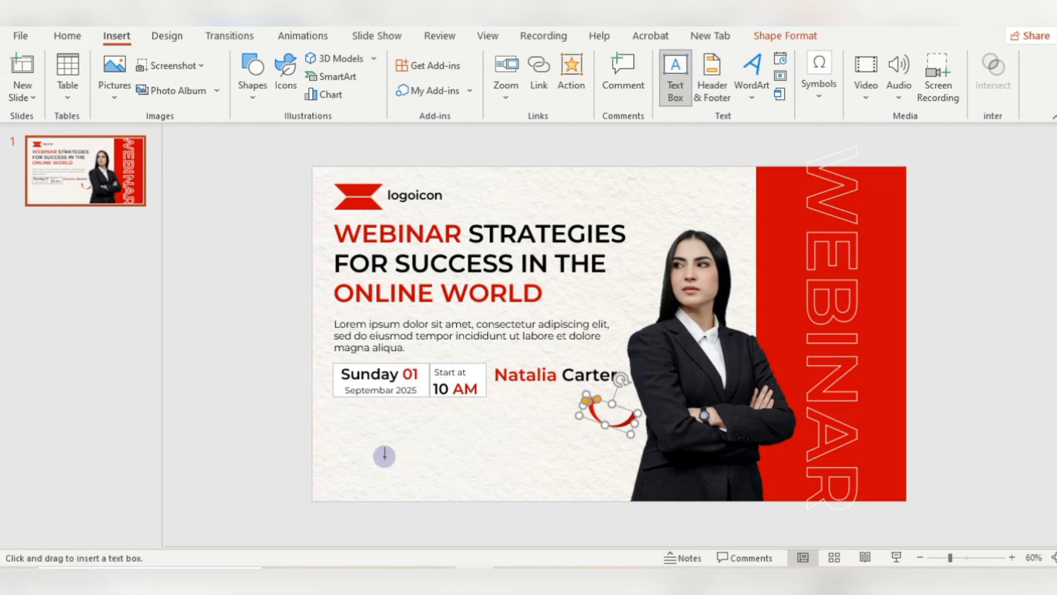
drag(383, 451, 472, 479)
text(Lo)
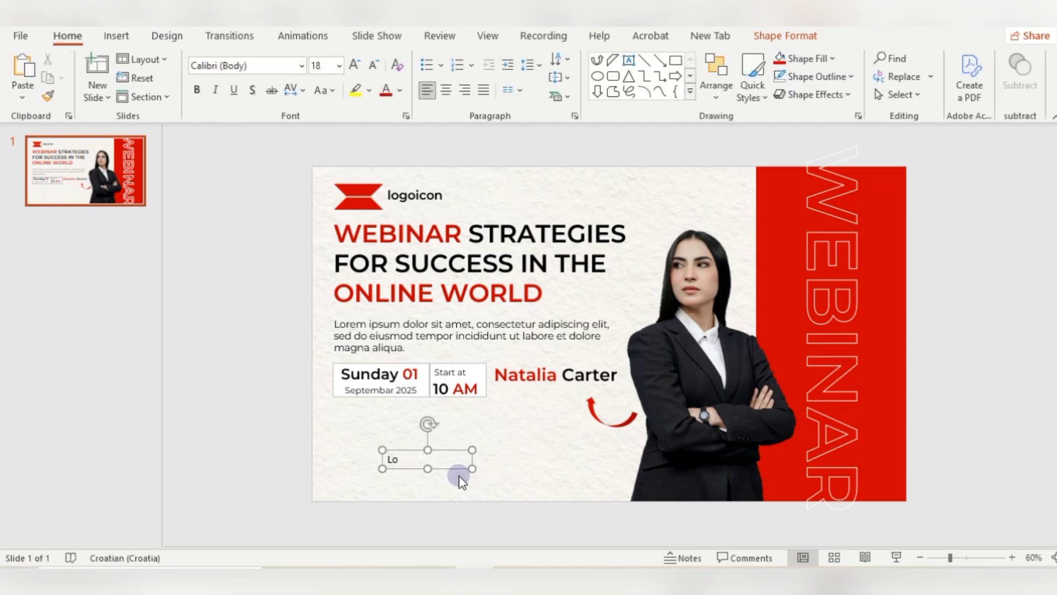
text(rem ipsum)
key(ctrl+a)
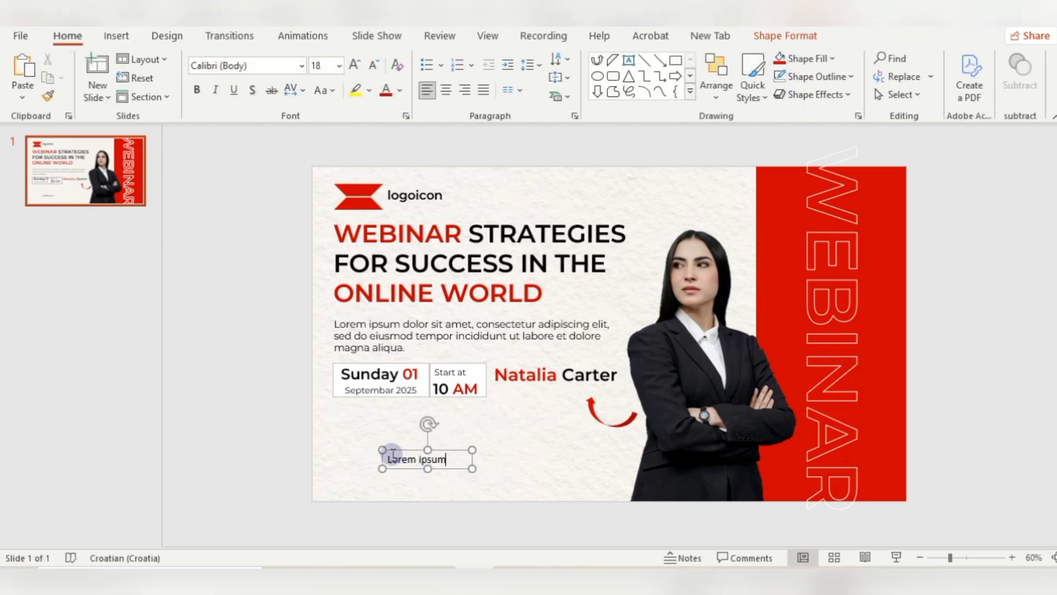
click(301, 65)
click(294, 195)
click(373, 65)
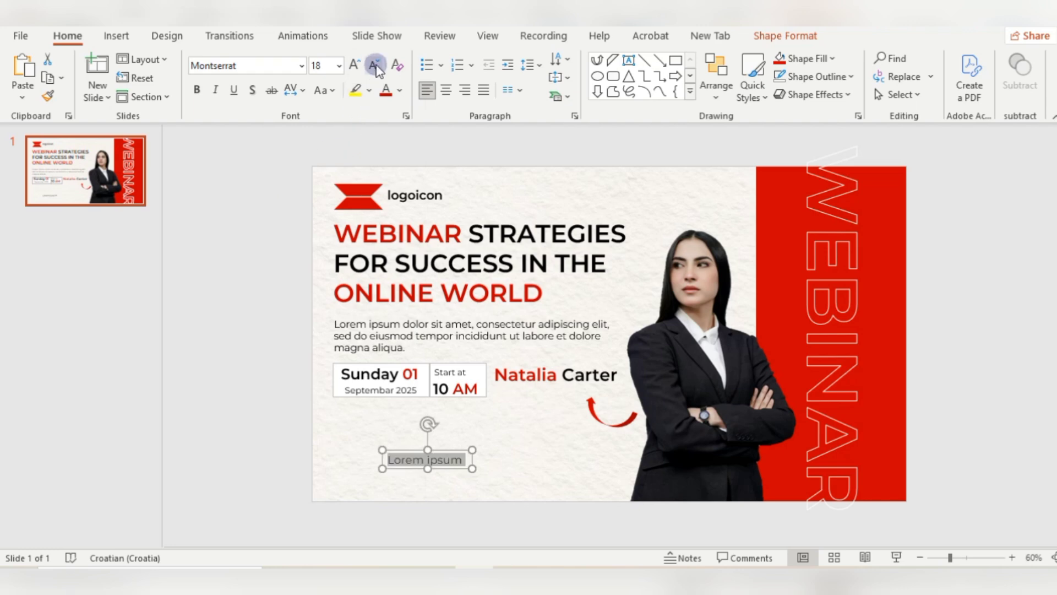
drag(443, 449, 549, 381)
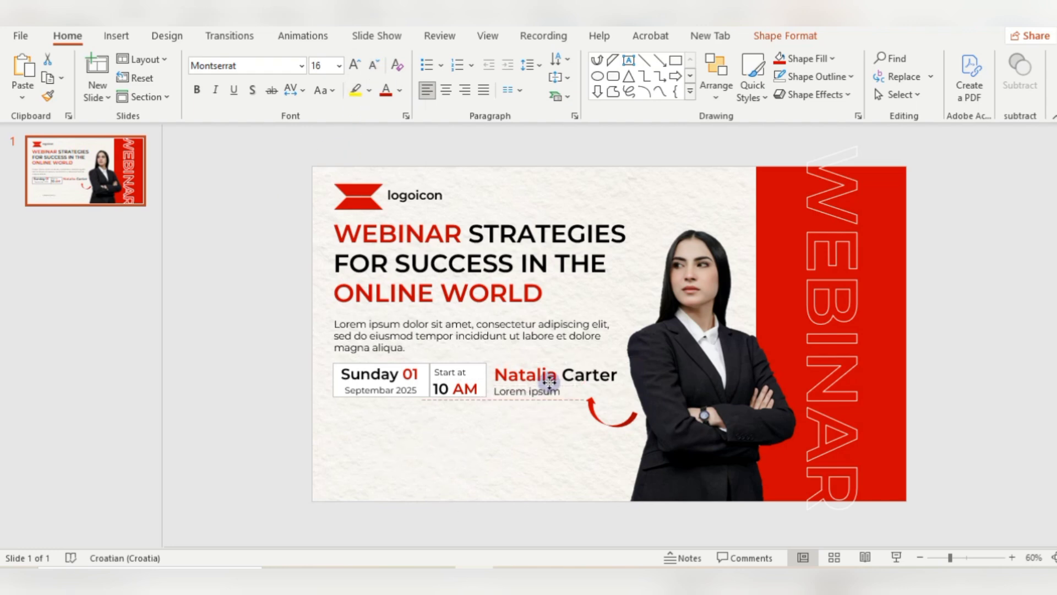
click(566, 359)
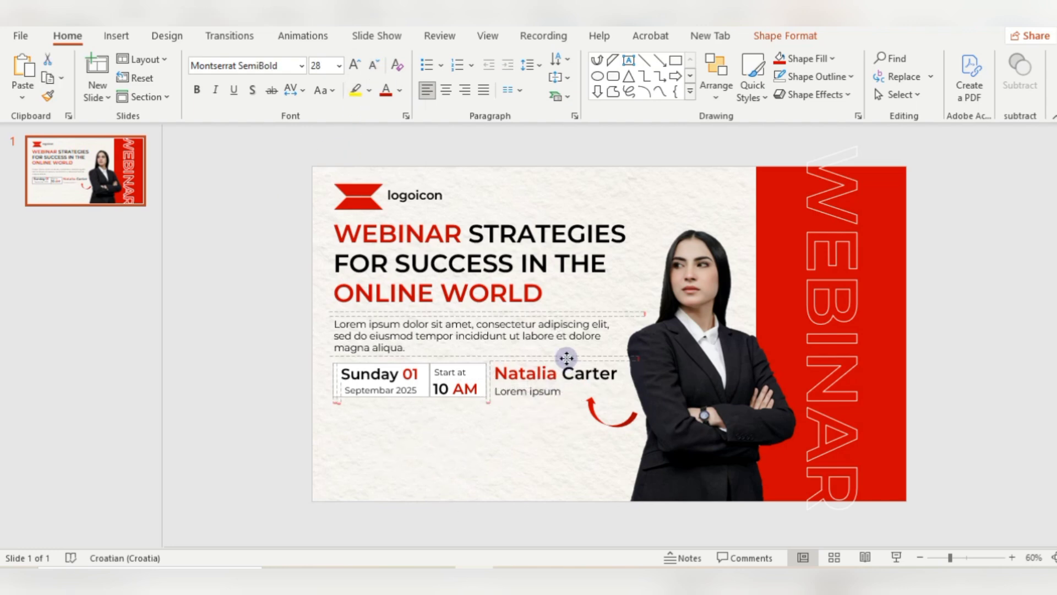
click(288, 333)
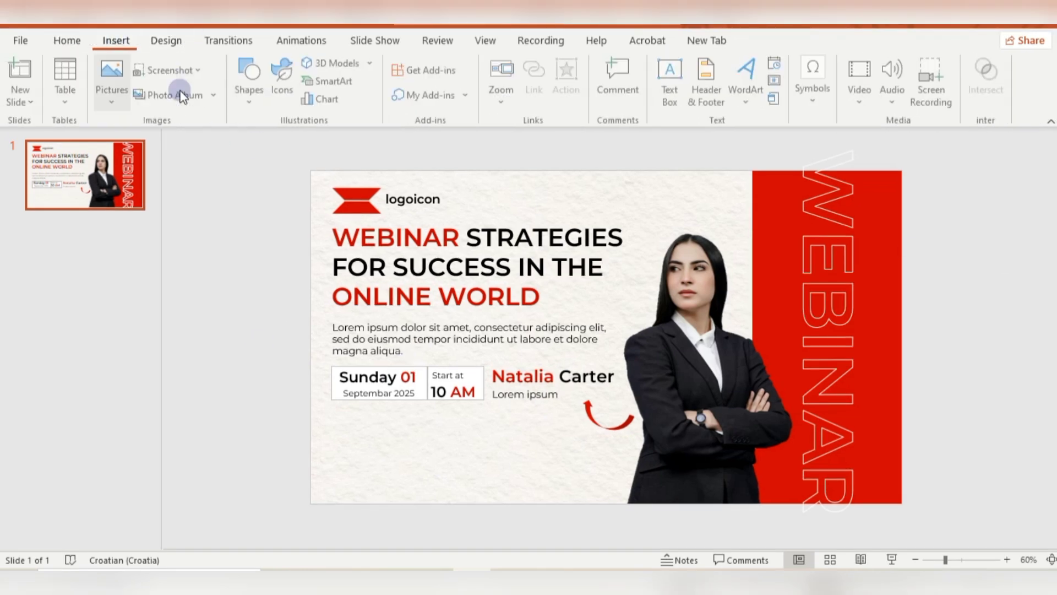
Insert the phone photo containing the QR code from this computer
click(113, 94)
click(154, 141)
click(379, 207)
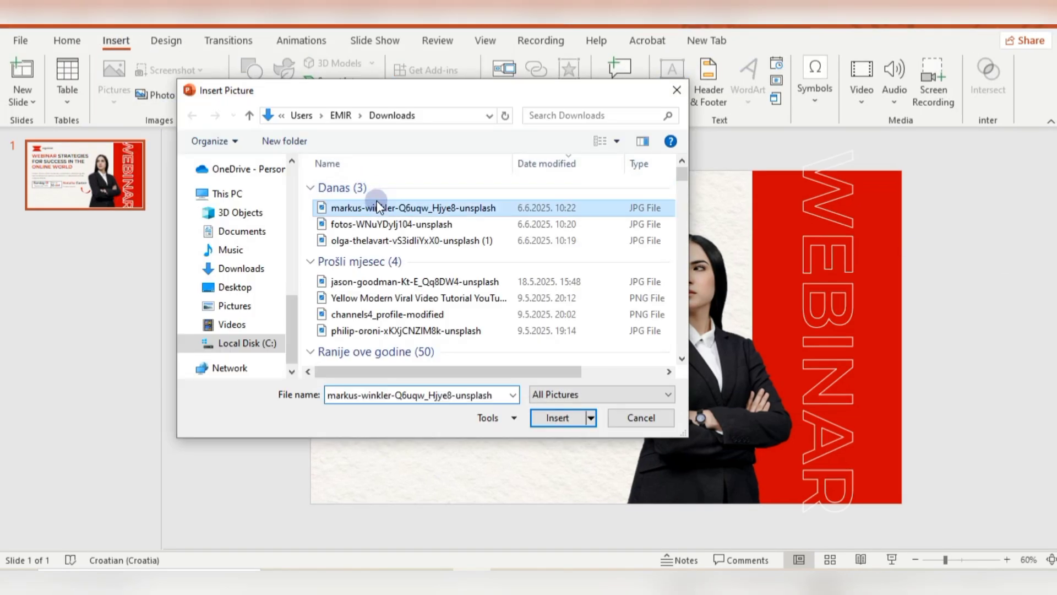
click(567, 417)
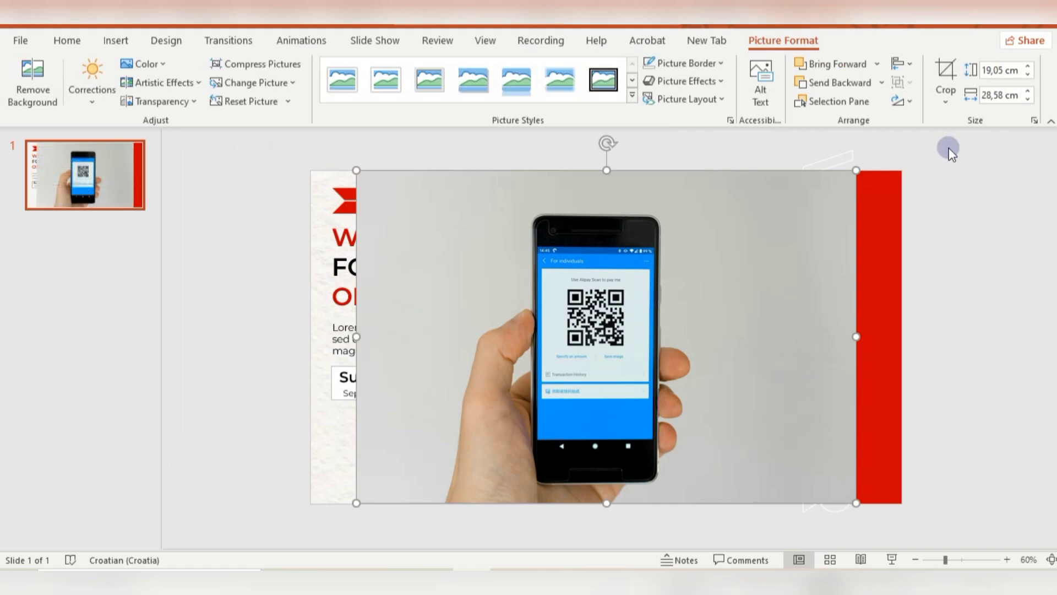
Crop the photo to just the QR code, then shrink it and place it below the date box
click(945, 108)
click(967, 116)
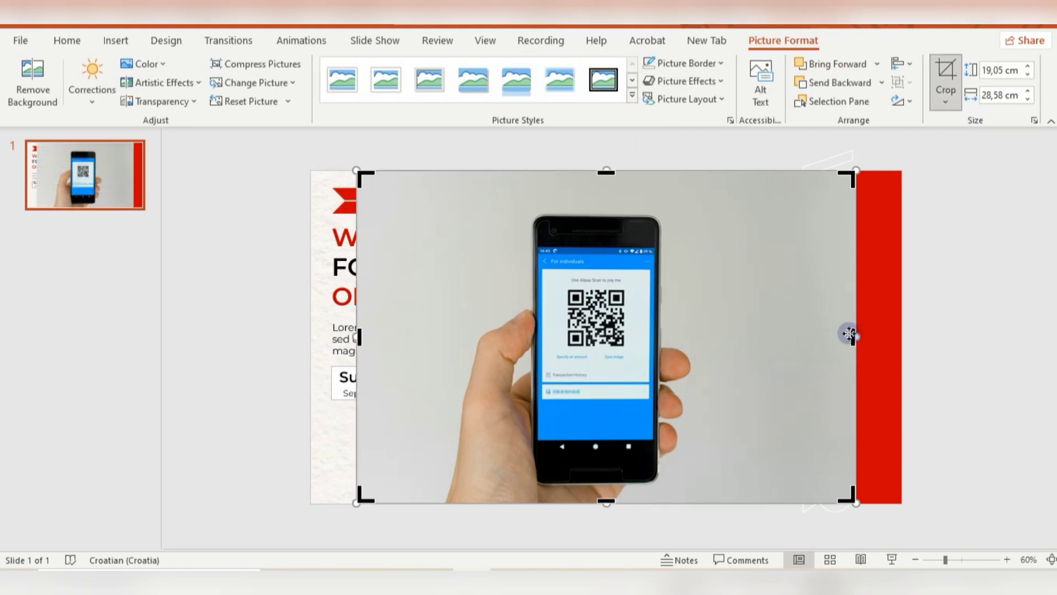
drag(840, 337, 632, 336)
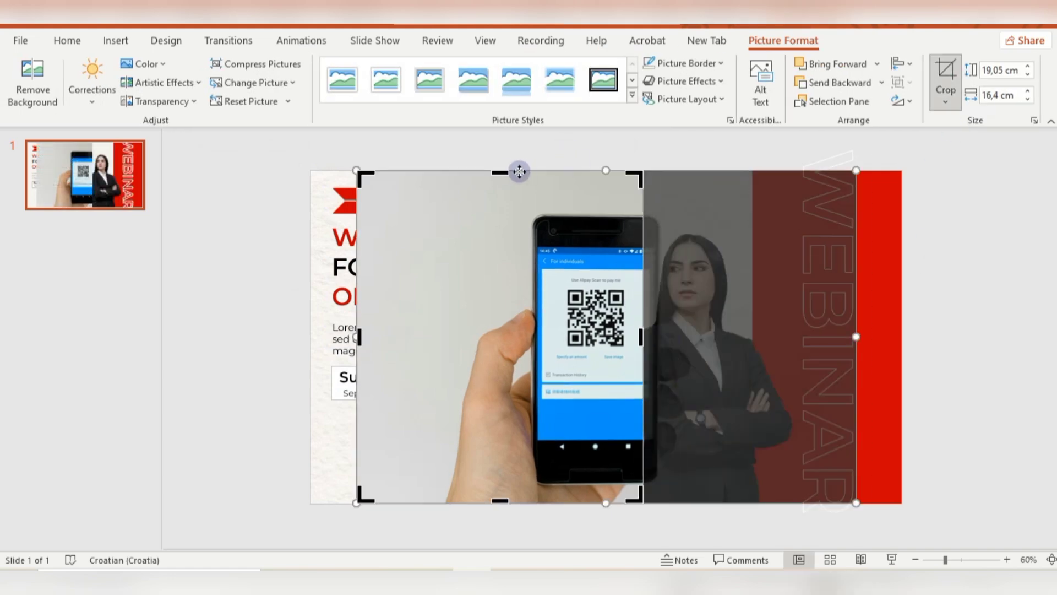
drag(502, 172, 500, 282)
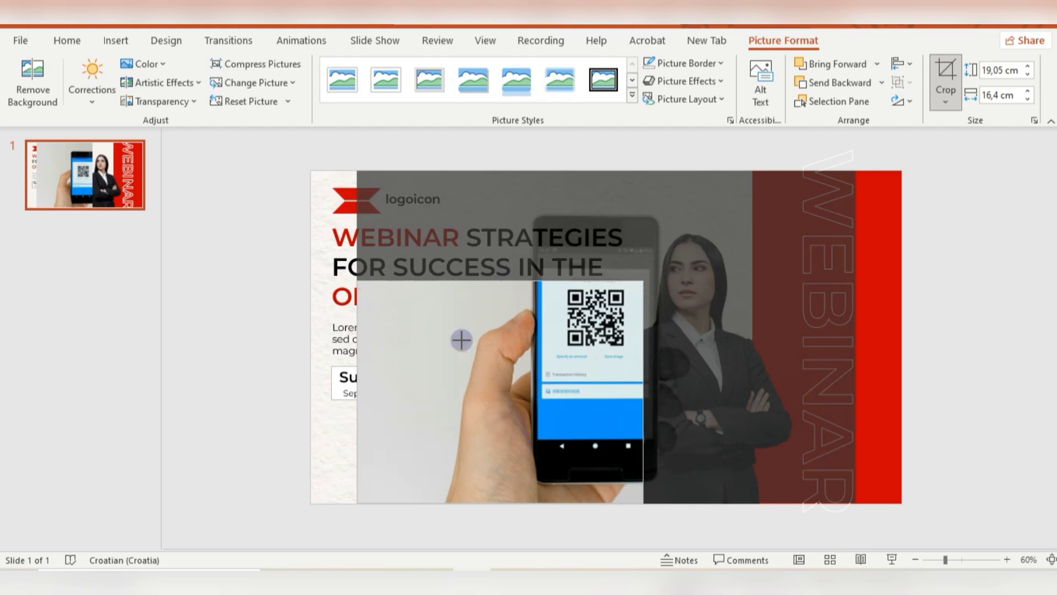
drag(359, 392, 561, 392)
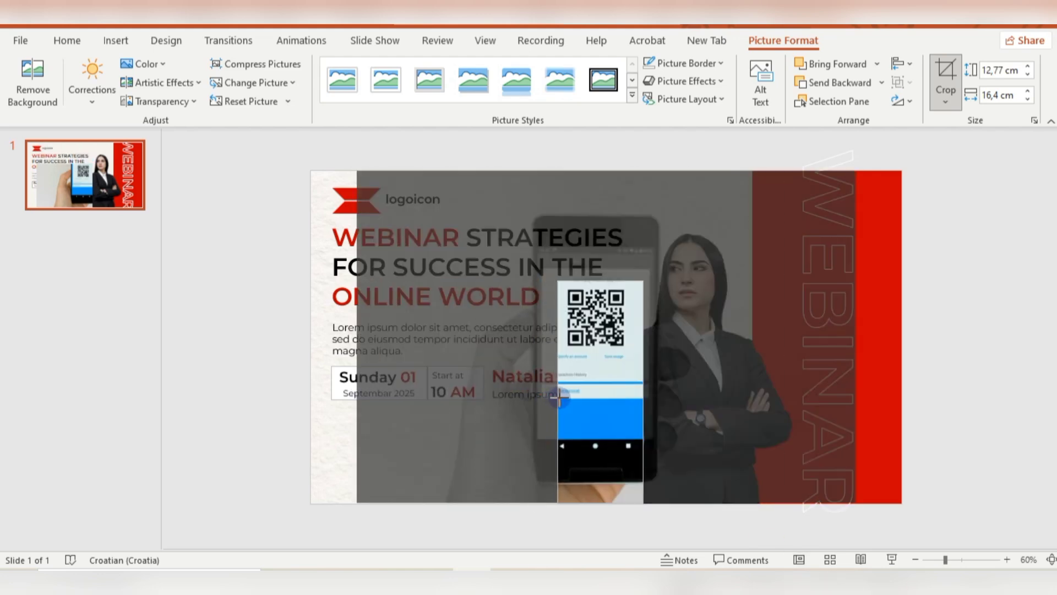
drag(607, 501, 605, 350)
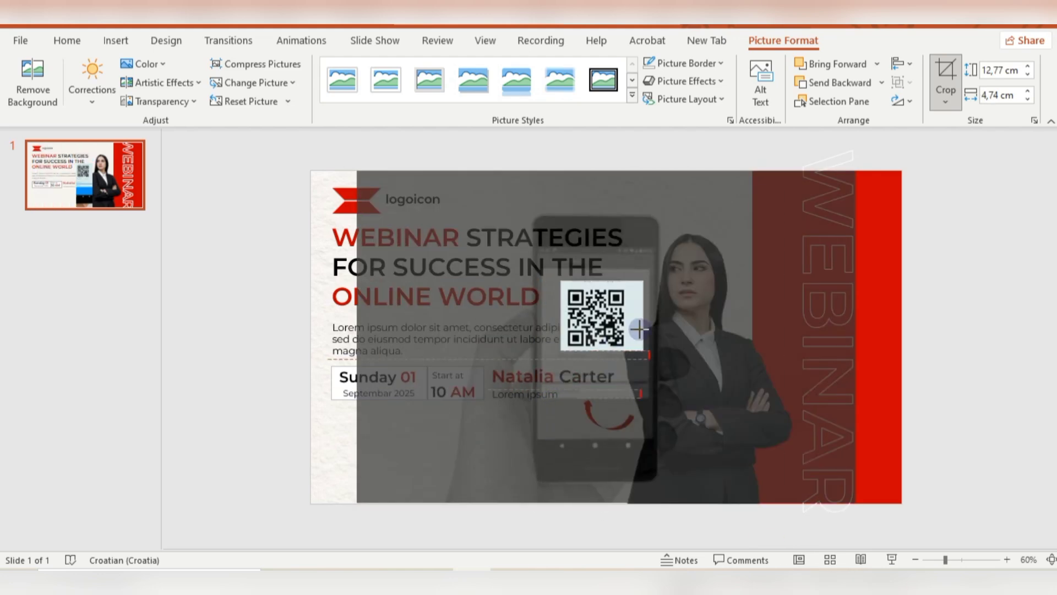
drag(640, 315, 596, 286)
click(945, 102)
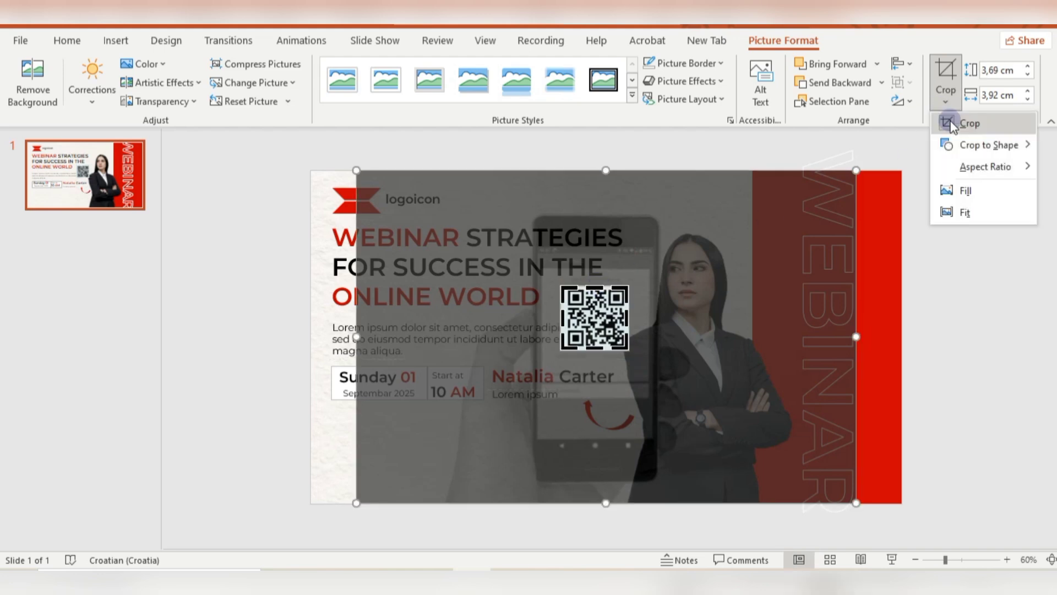
click(946, 122)
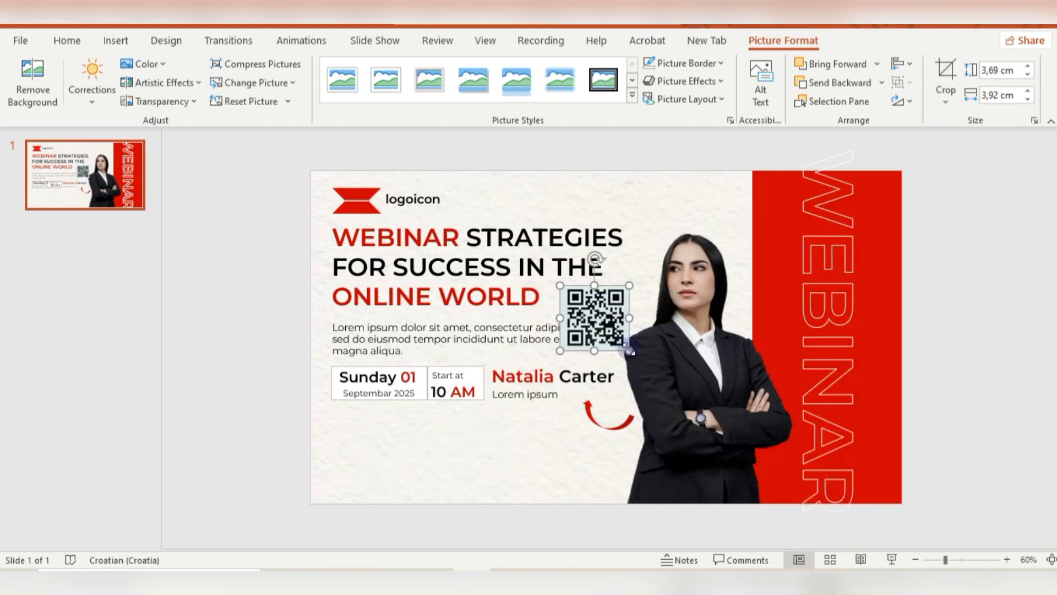
mouse_move(629, 350)
mouse_down()
mouse_move(595, 320)
mouse_move(411, 387)
mouse_move(359, 429)
mouse_move(352, 415)
mouse_move(352, 432)
mouse_up()
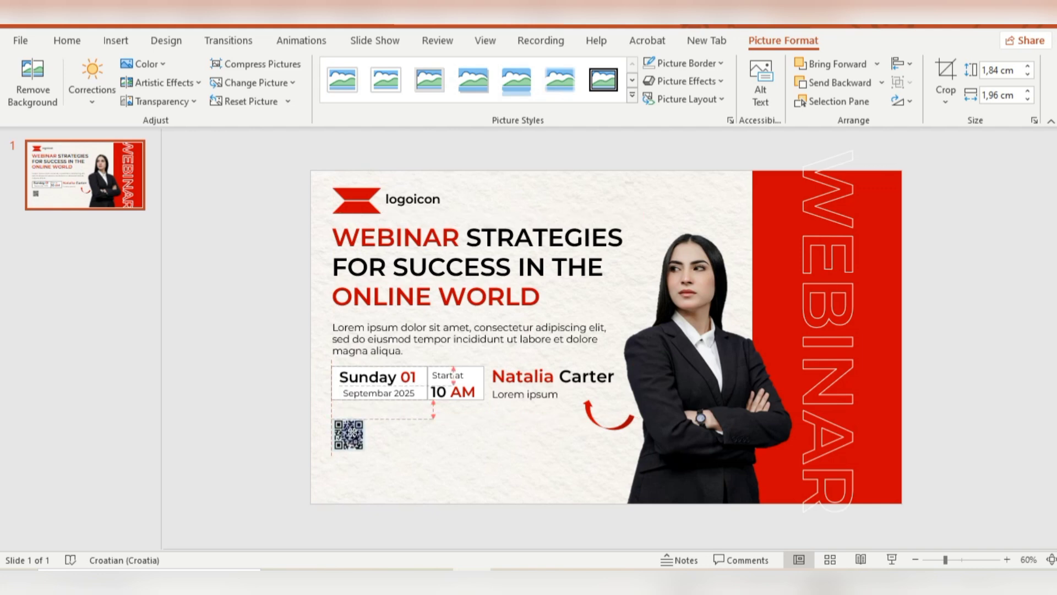
click(252, 326)
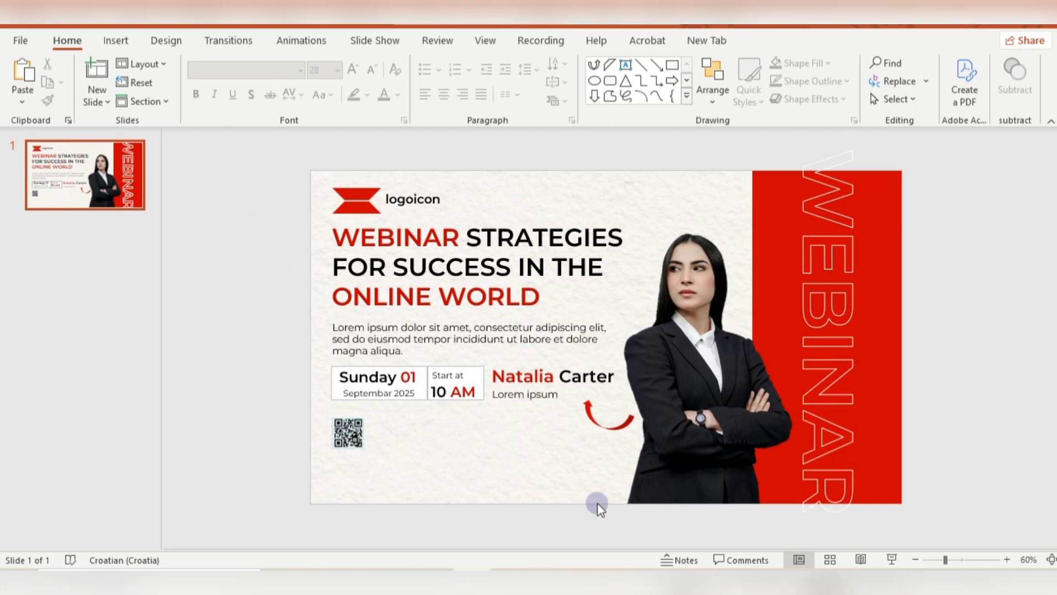
Add a 'VIA ZOOM' text box in Montserrat SemiBold and move it beside the QR code
click(115, 40)
click(670, 84)
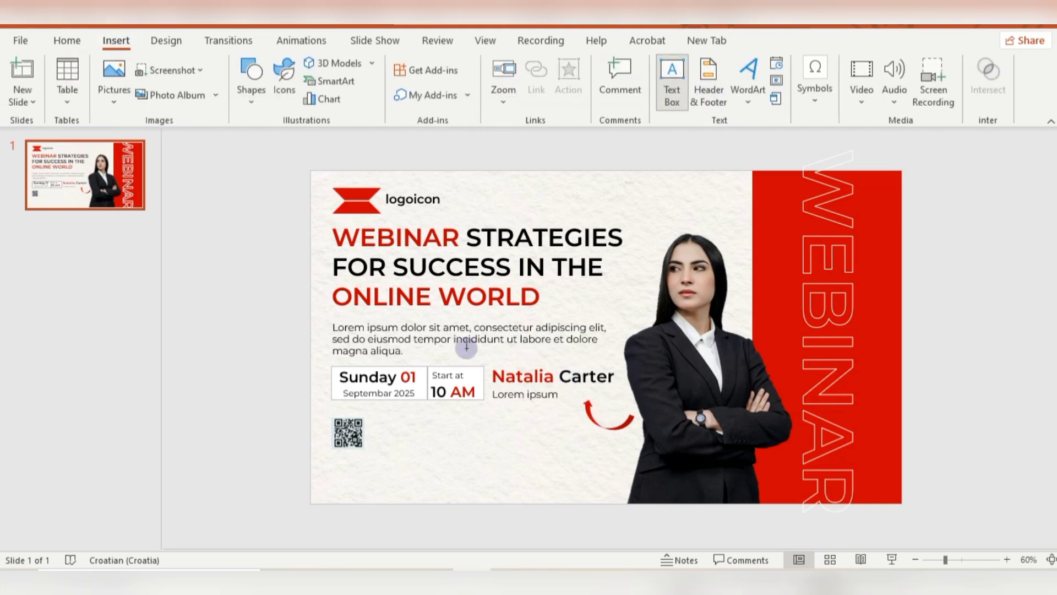
drag(401, 419, 482, 450)
text(VIA ZOOM)
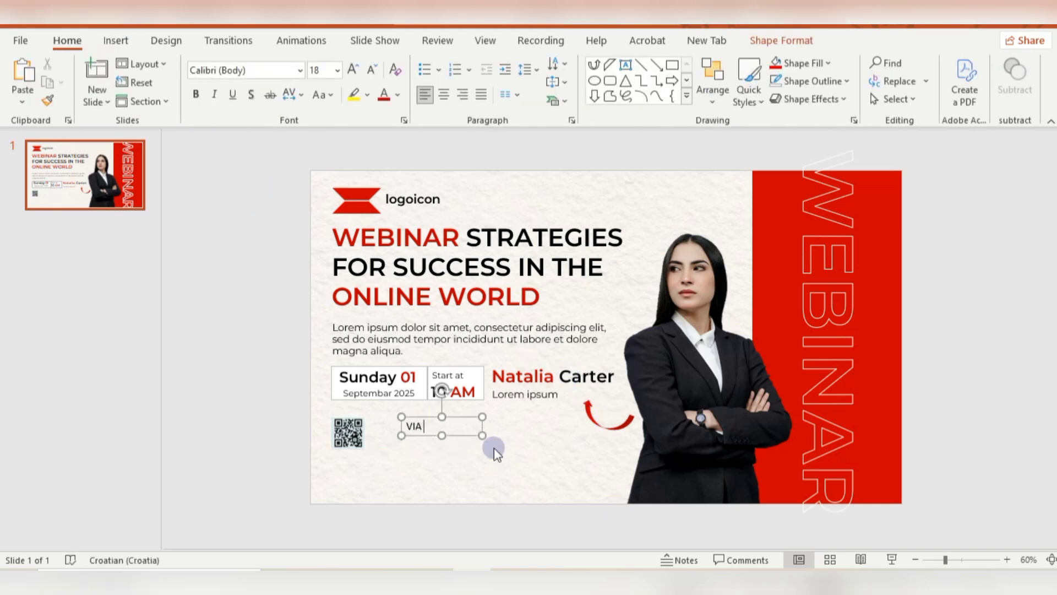
drag(400, 427, 480, 428)
click(300, 70)
click(330, 203)
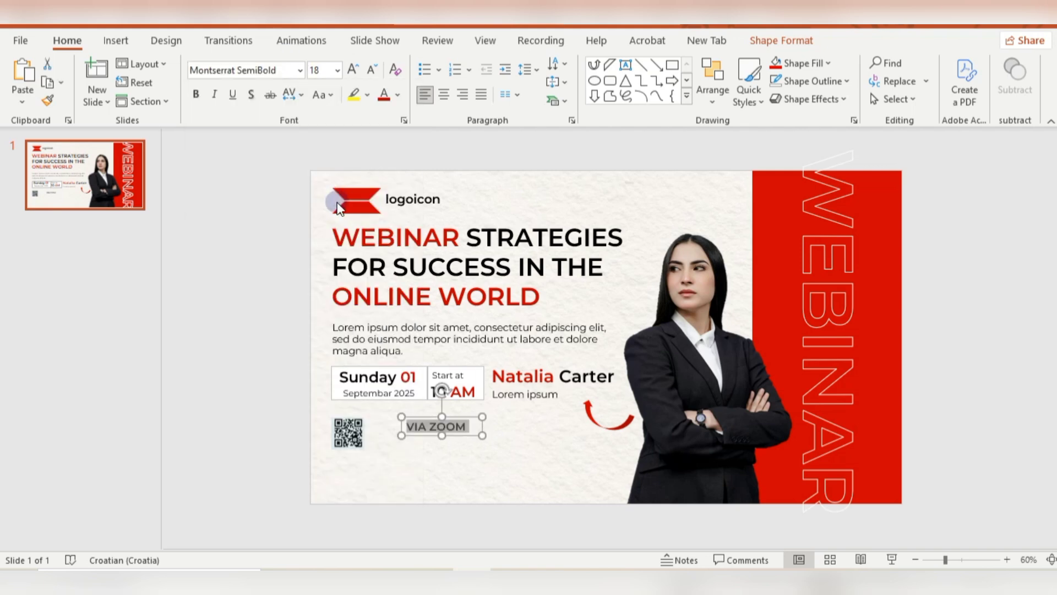
drag(463, 415, 431, 414)
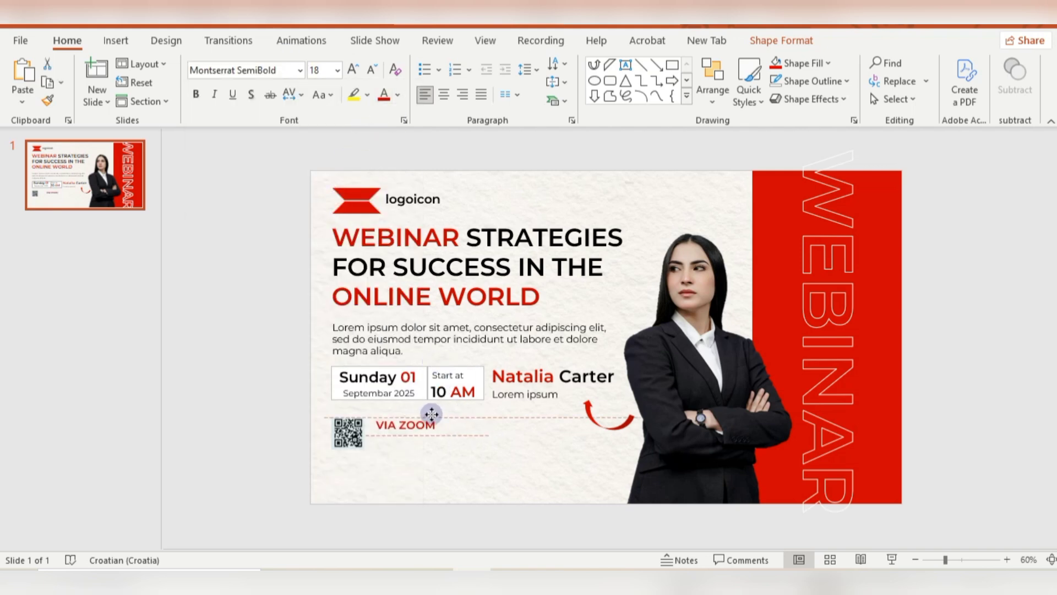
click(116, 40)
click(251, 80)
Draw a red, borderless rectangle below VIA ZOOM and type 'REGISTER NOW !' in it
click(325, 143)
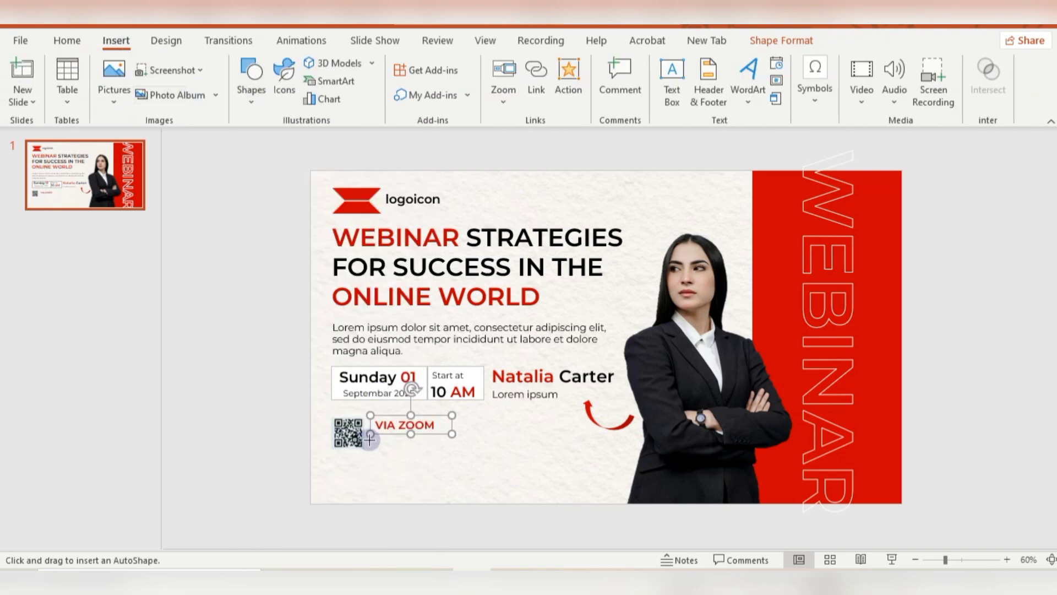
drag(365, 436, 499, 457)
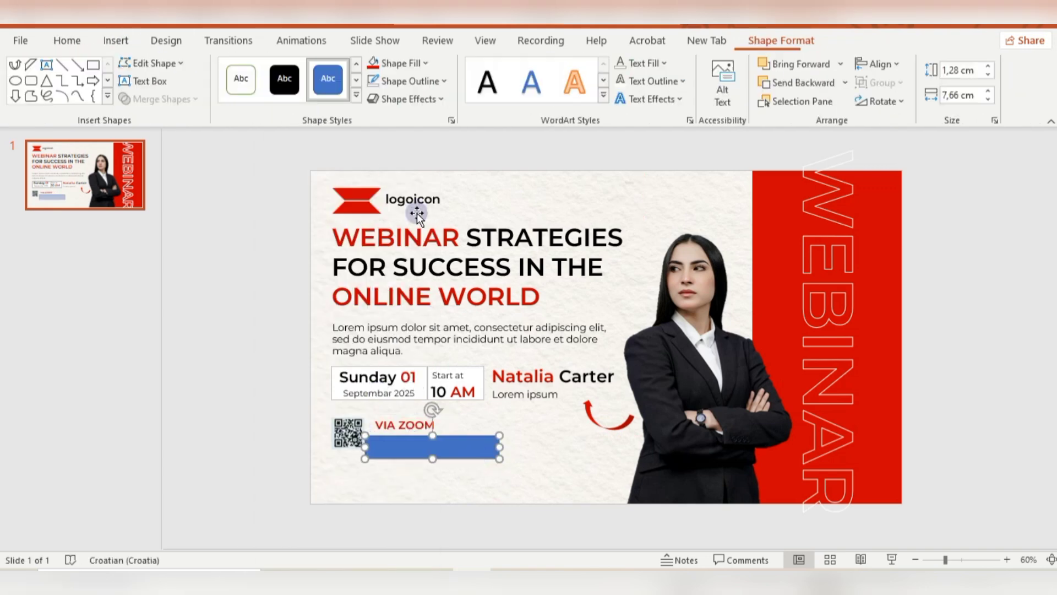
click(410, 81)
click(427, 296)
click(374, 62)
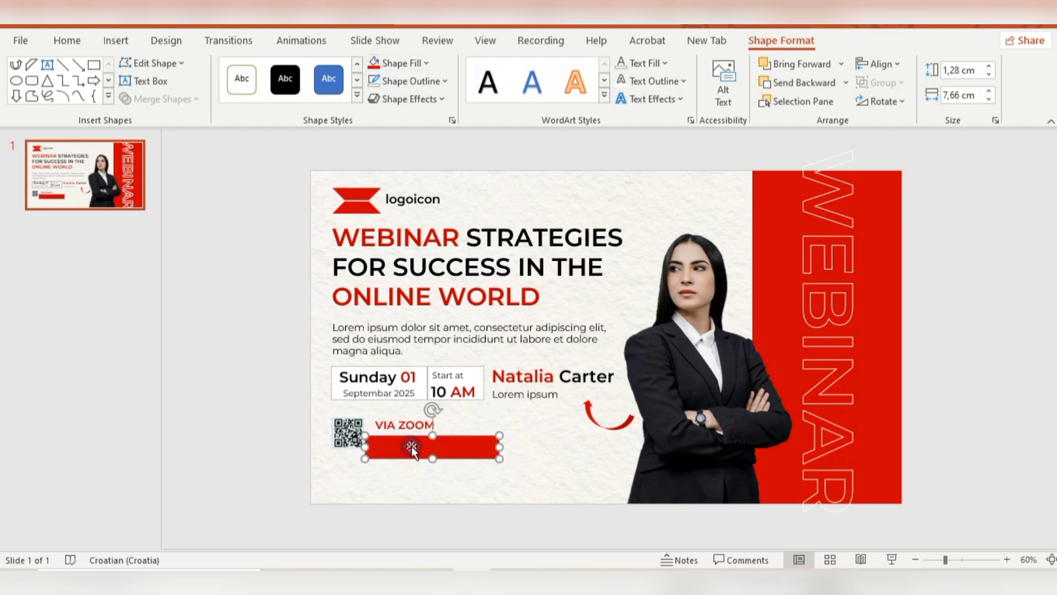
text(REGIST)
text(ER NOW !)
Set the button text to Montserrat SemiBold and shift the button right
triple_click(401, 449)
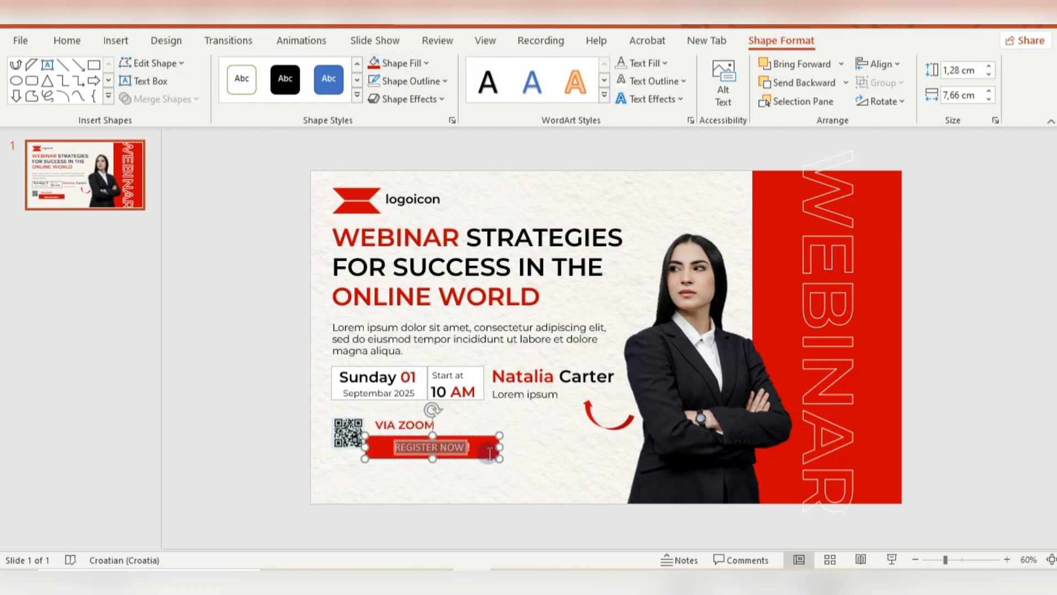
click(67, 40)
click(300, 71)
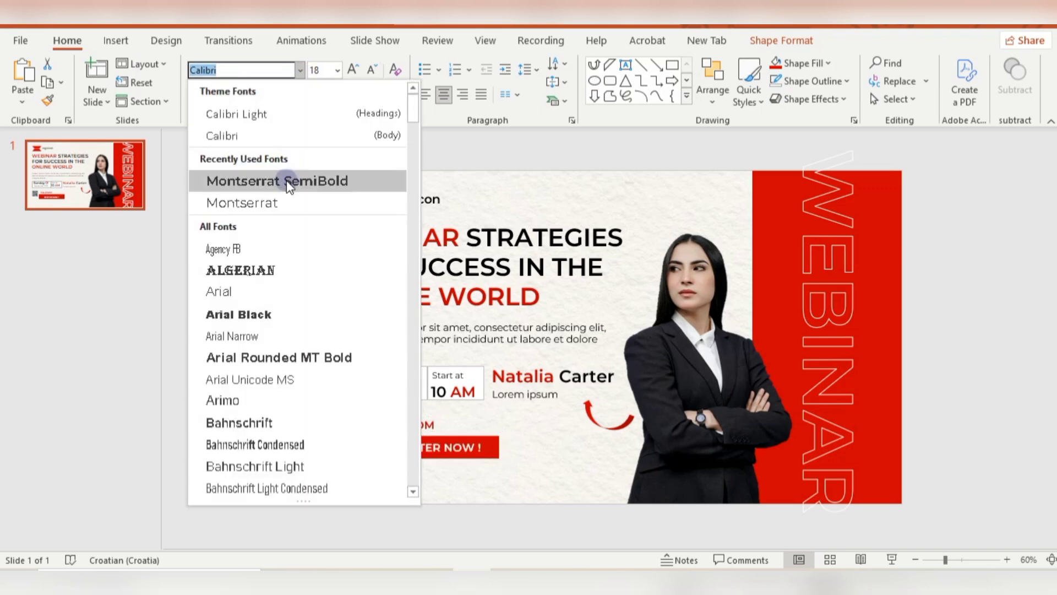
click(287, 182)
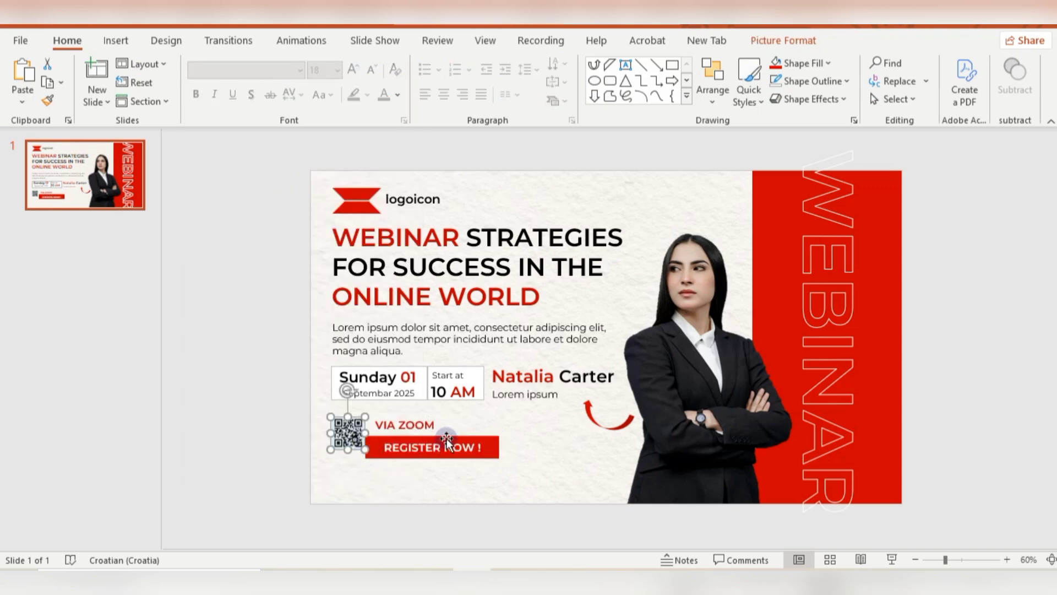
drag(448, 438, 465, 438)
Set the button text to 16, narrow the button, and align it with the QR code and VIA ZOOM
click(365, 449)
drag(367, 448, 367, 452)
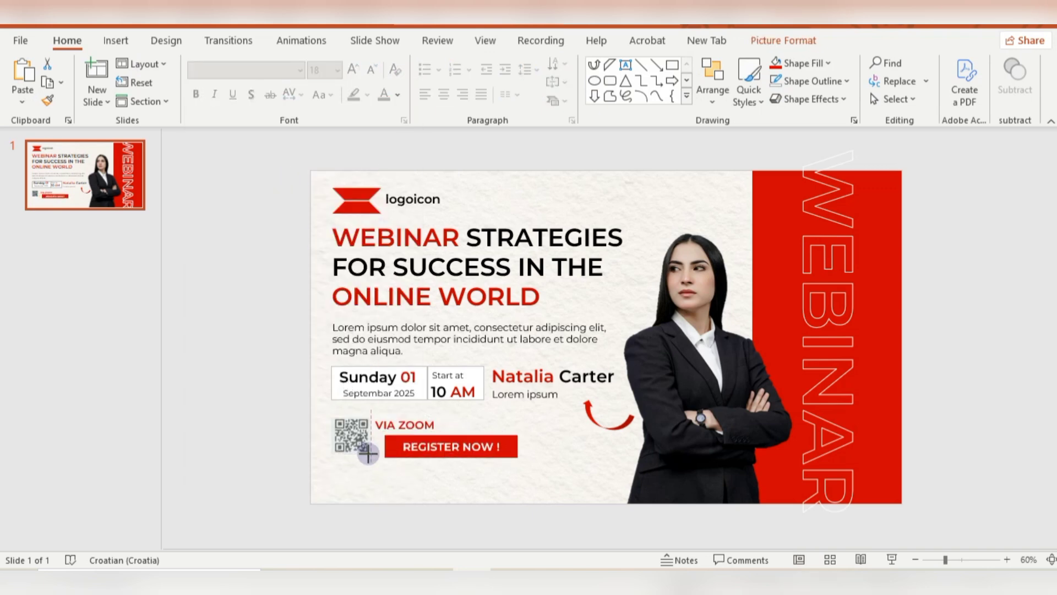
click(484, 433)
drag(484, 432, 474, 432)
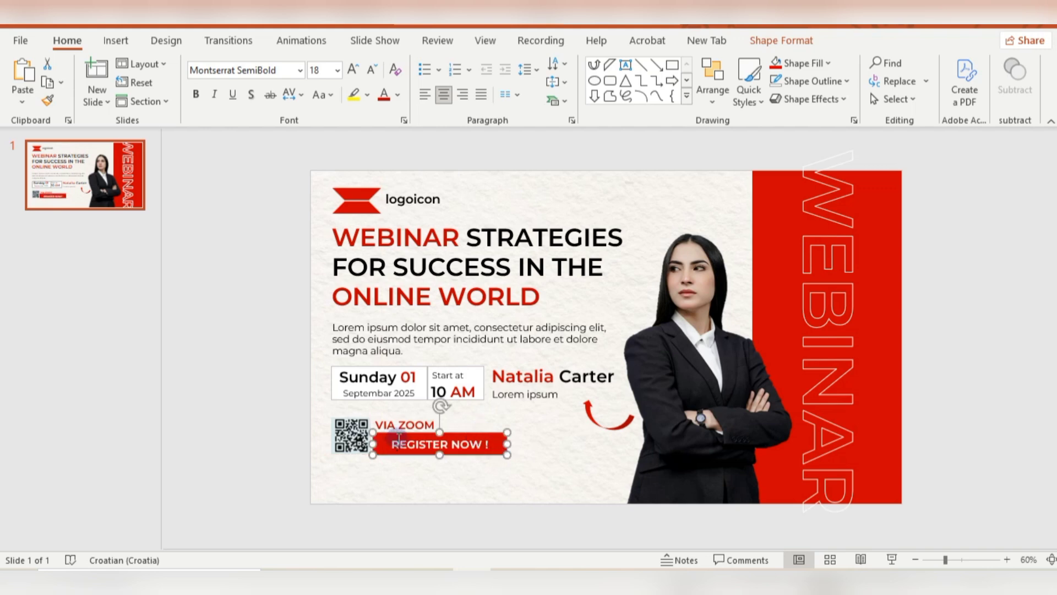
click(372, 69)
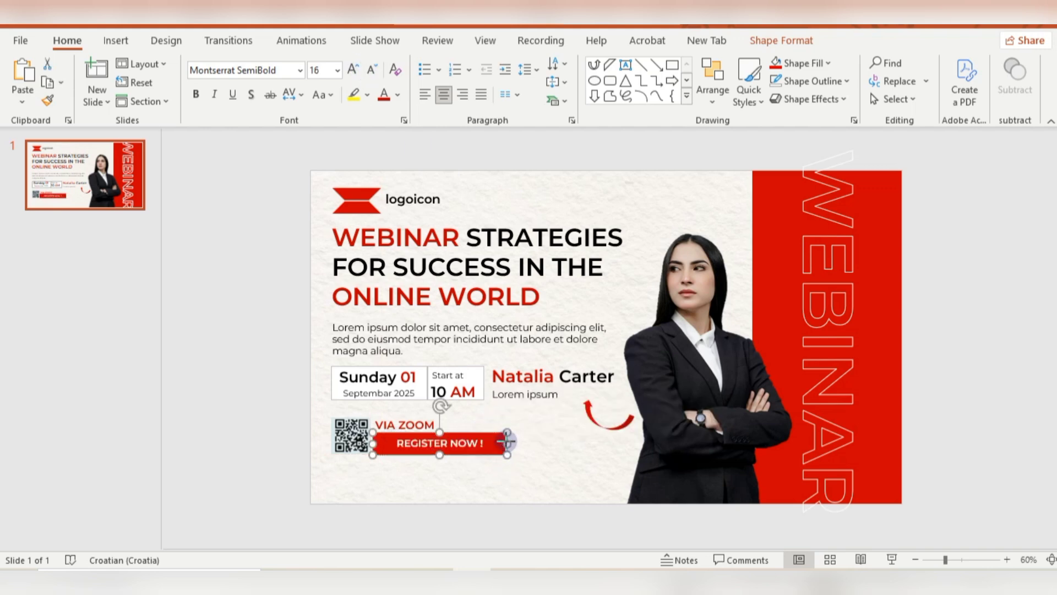
drag(507, 442, 425, 454)
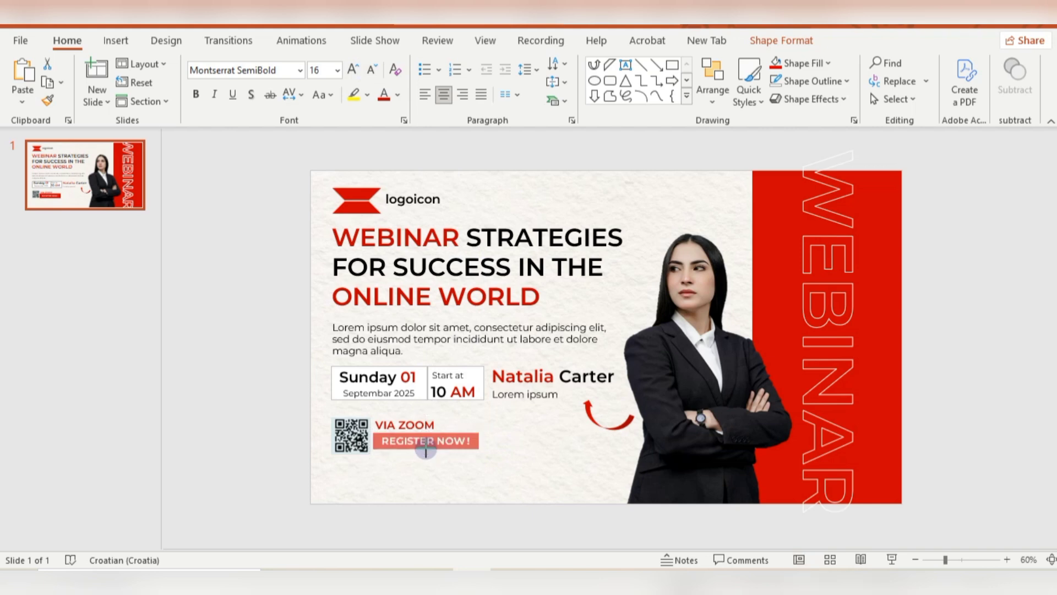
click(418, 417)
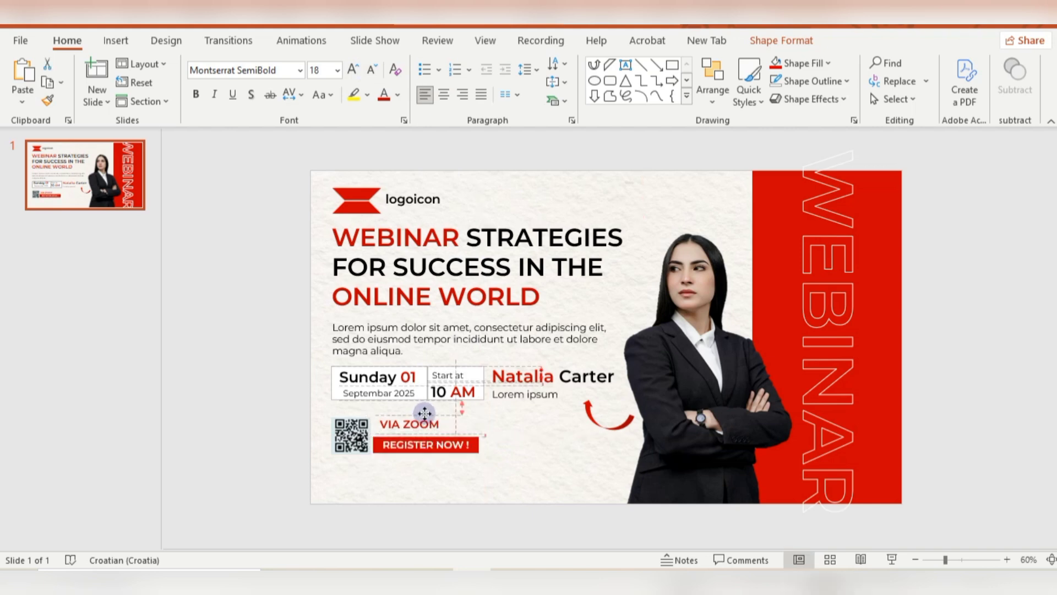
drag(418, 416, 420, 417)
click(260, 335)
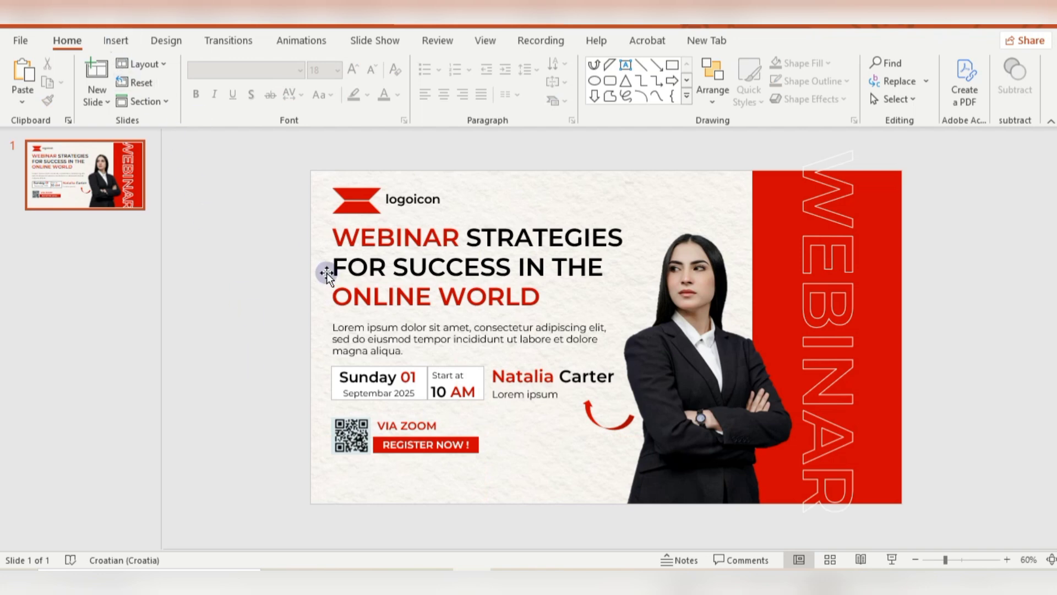
Draw a borderless black rectangle bar across the slide's bottom edge
click(116, 40)
click(251, 77)
click(332, 140)
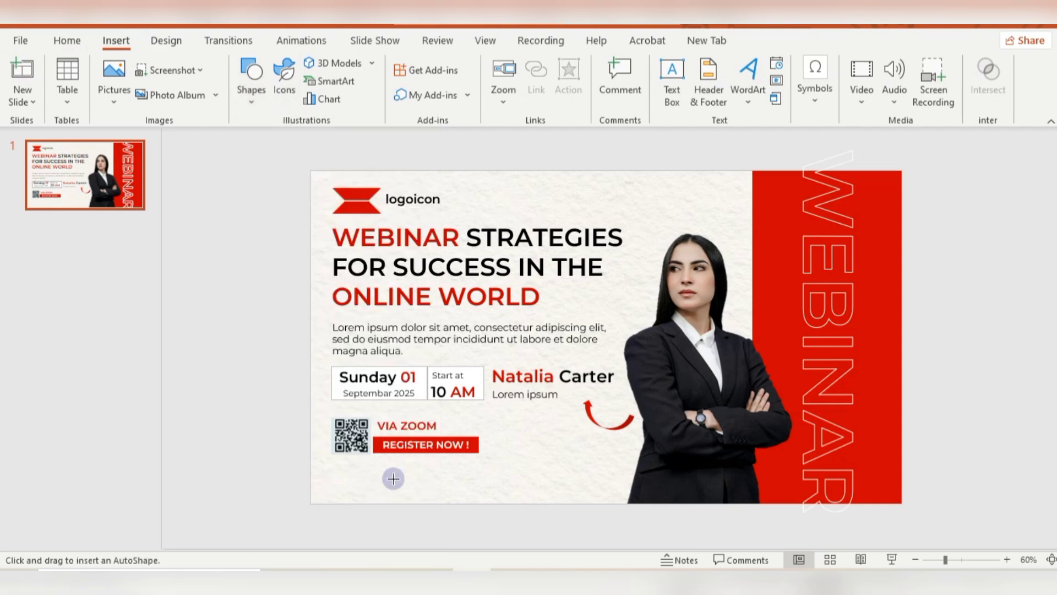
drag(311, 472, 899, 499)
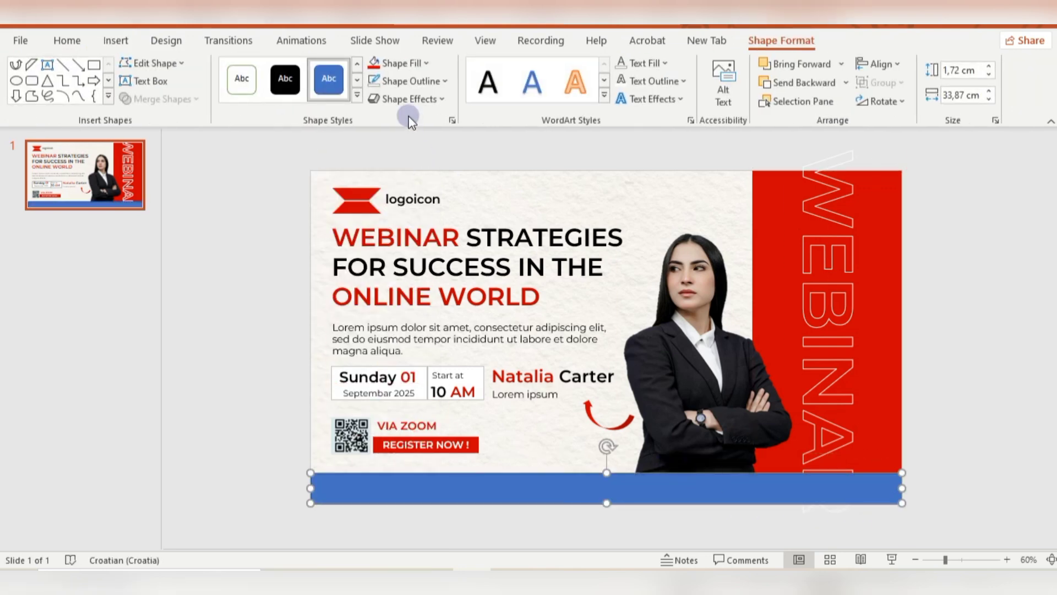
click(410, 81)
click(425, 296)
click(425, 62)
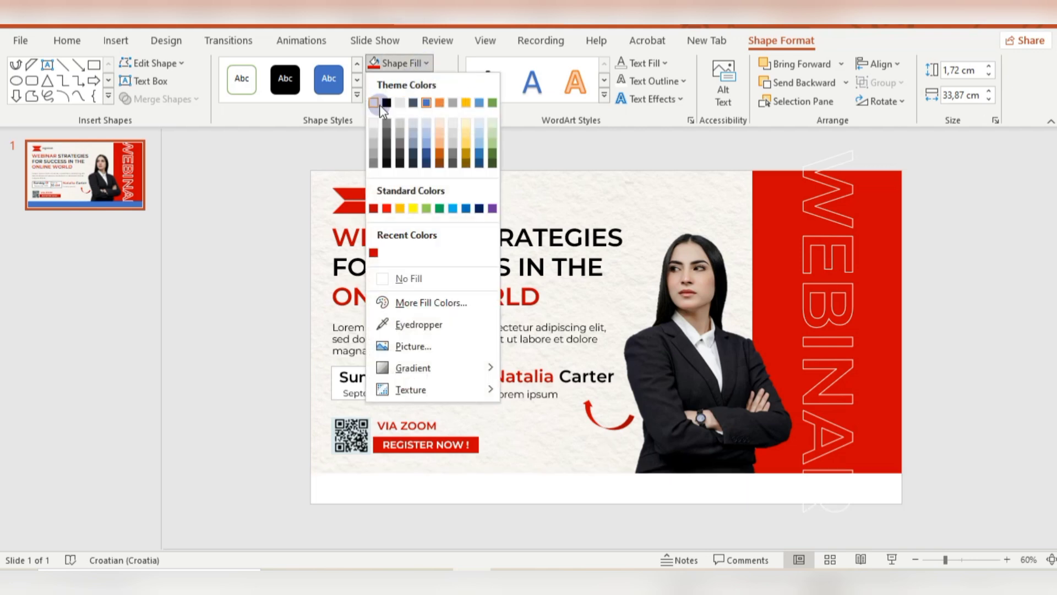
click(385, 104)
Change the bar's fill to dark navy and adjust its stacking order
click(426, 63)
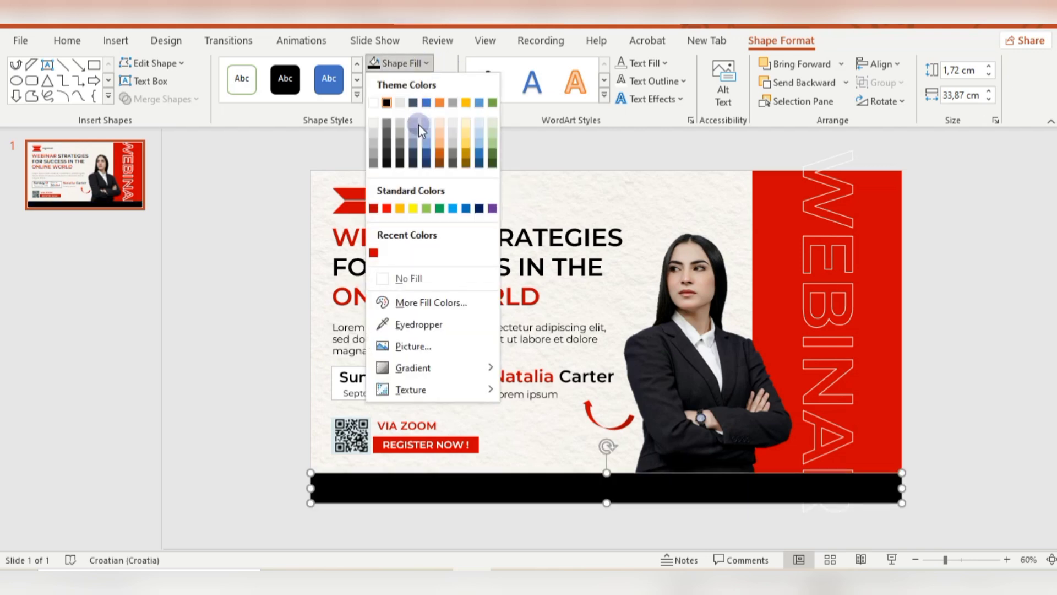
click(413, 161)
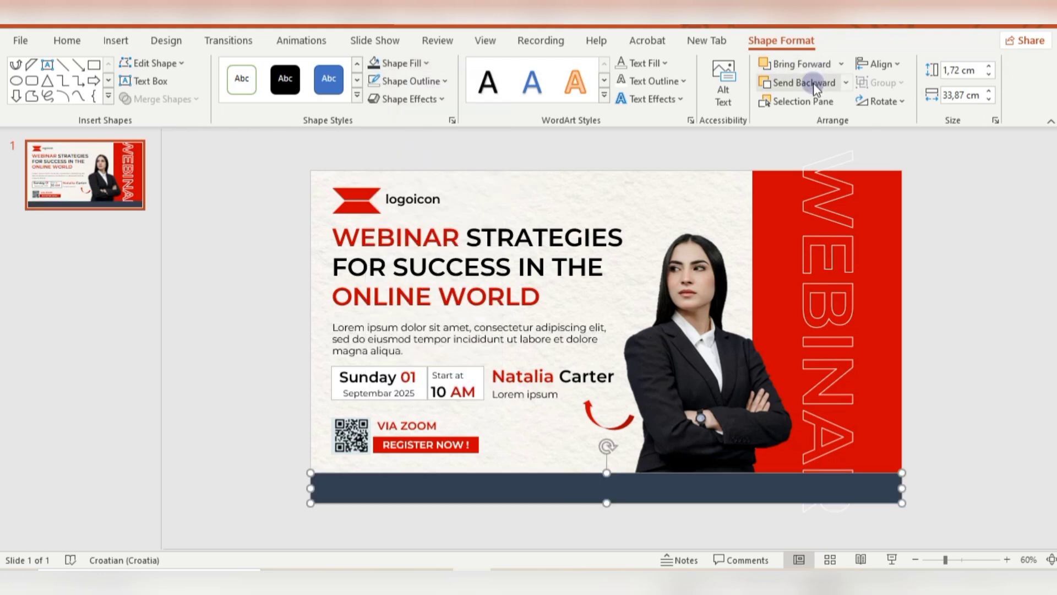
click(783, 86)
click(968, 378)
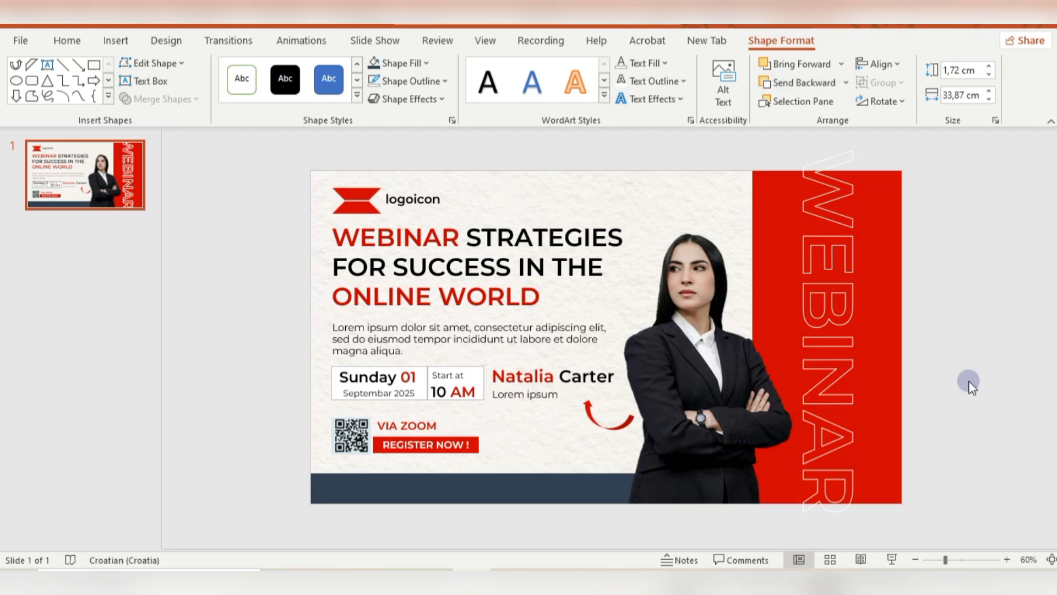
click(471, 484)
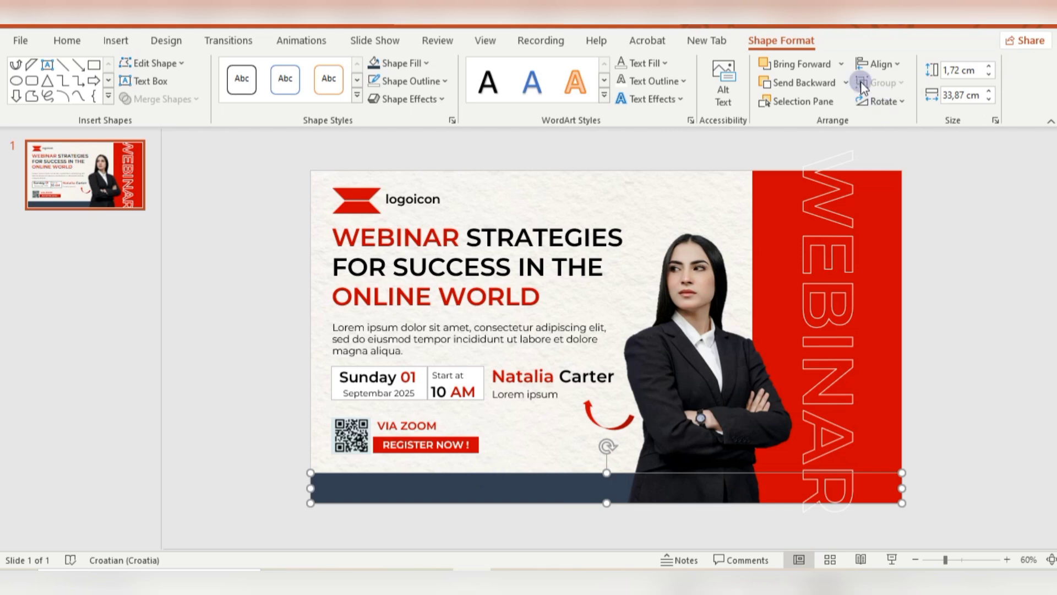
click(801, 64)
click(801, 64)
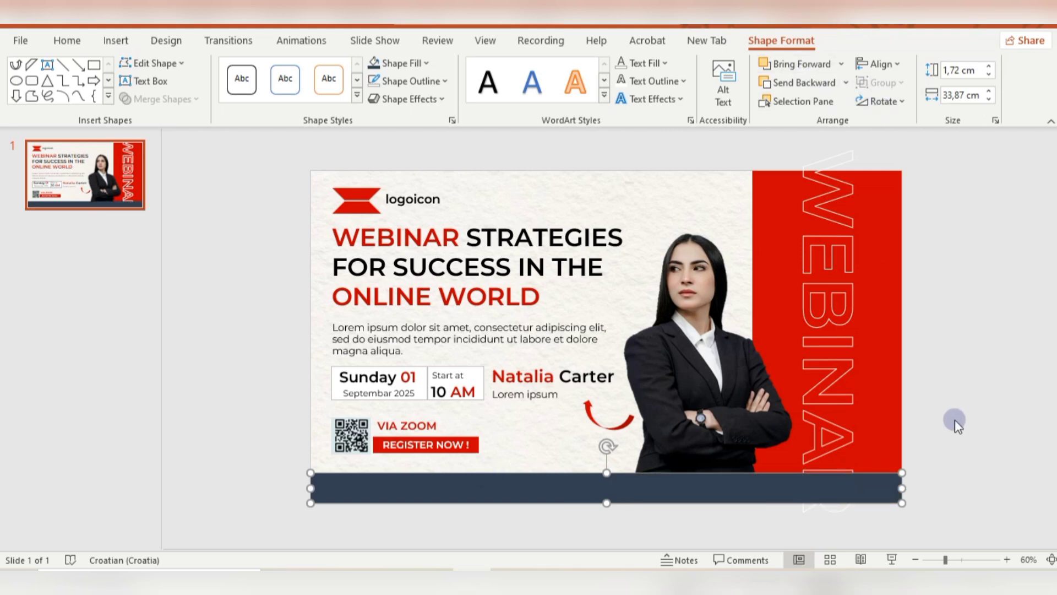
Narrow the bar to 19,56 cm and send it behind the woman's photo
drag(901, 487, 652, 488)
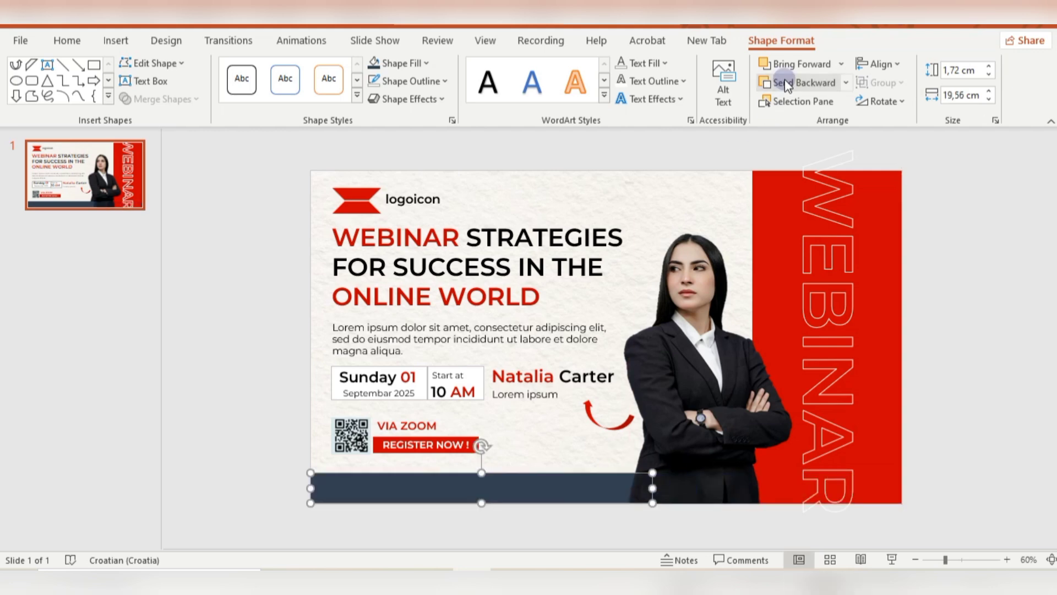
click(801, 83)
click(531, 514)
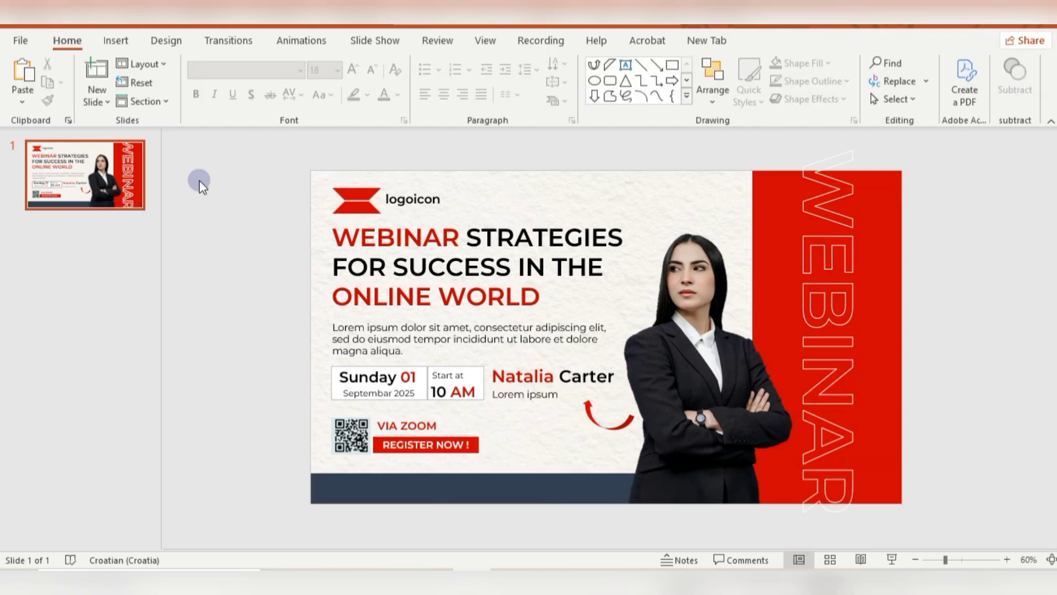
click(116, 41)
Search stock icons for PHONE, EMAIL and HOME and insert one of each
click(296, 88)
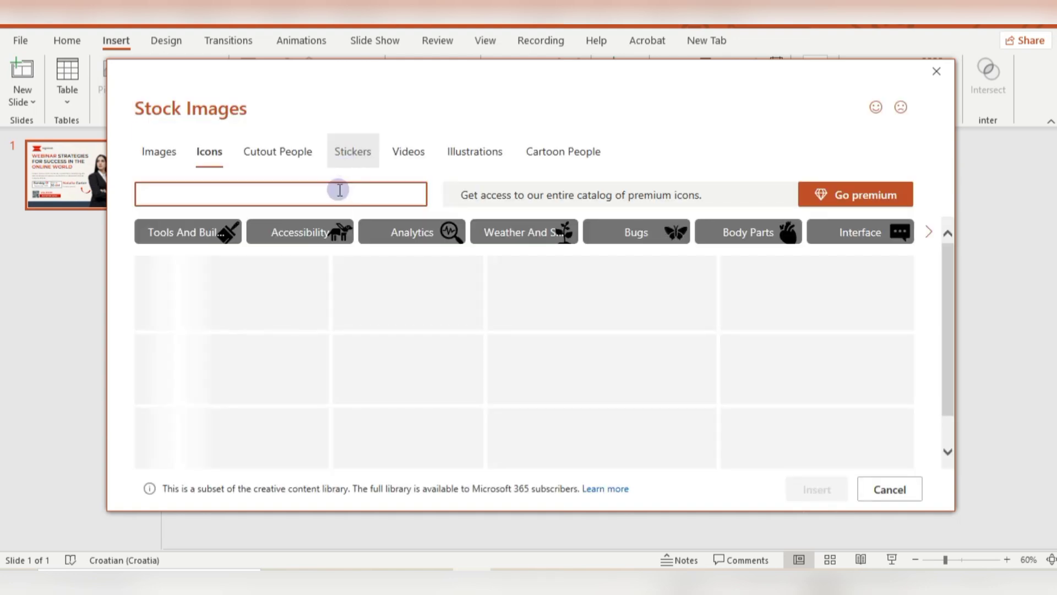
text(PHONE)
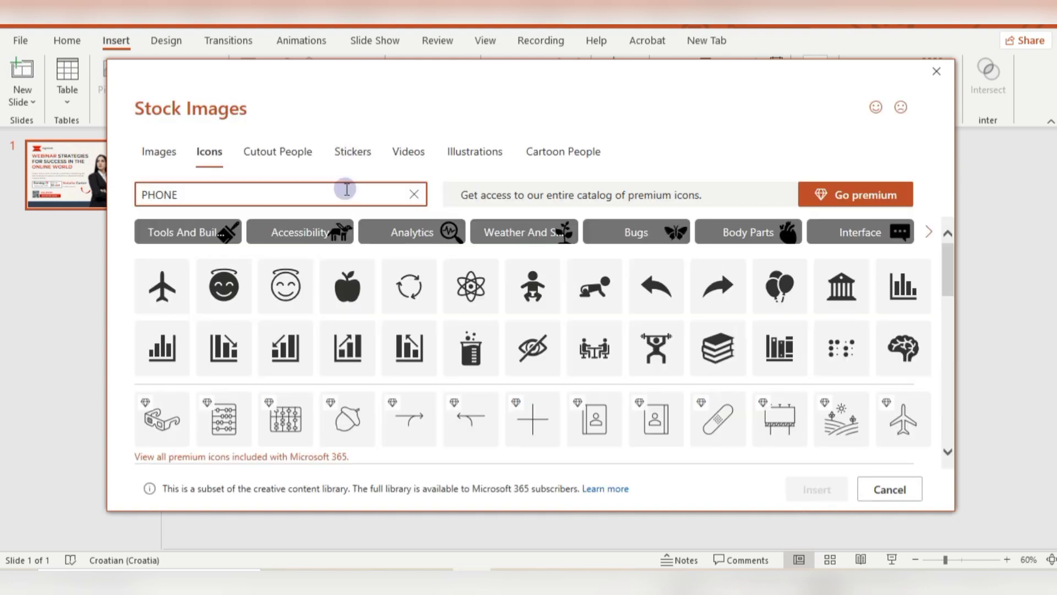
click(295, 255)
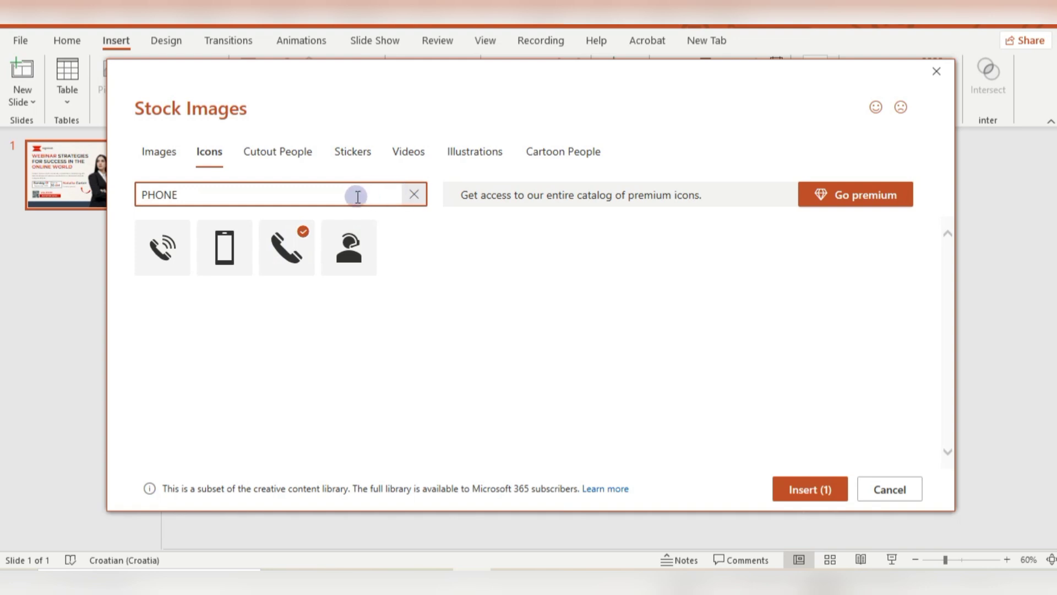
key(ctrl+a)
key(BackSpace)
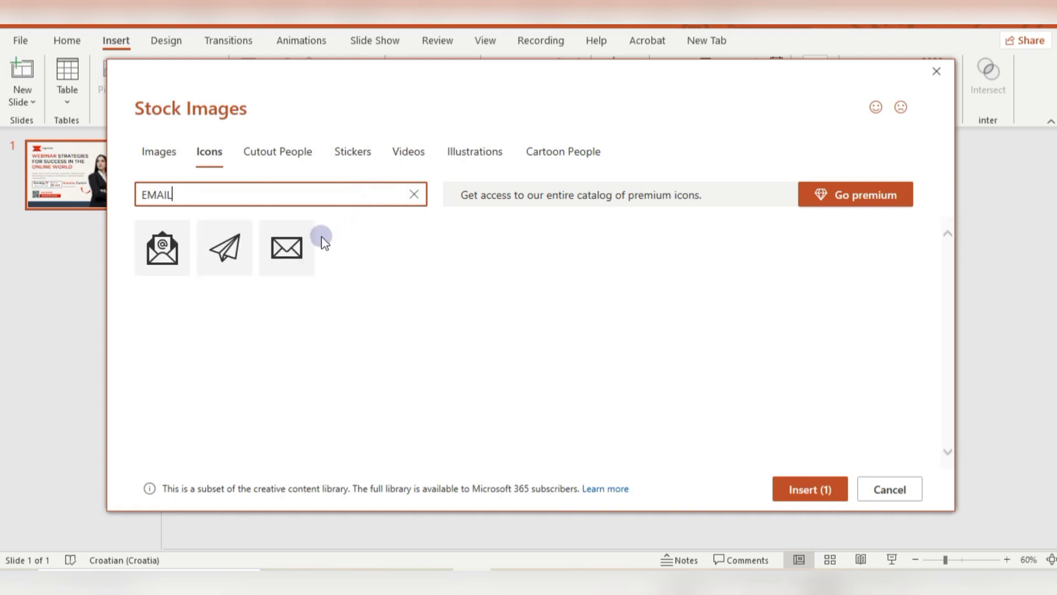
click(299, 237)
click(373, 202)
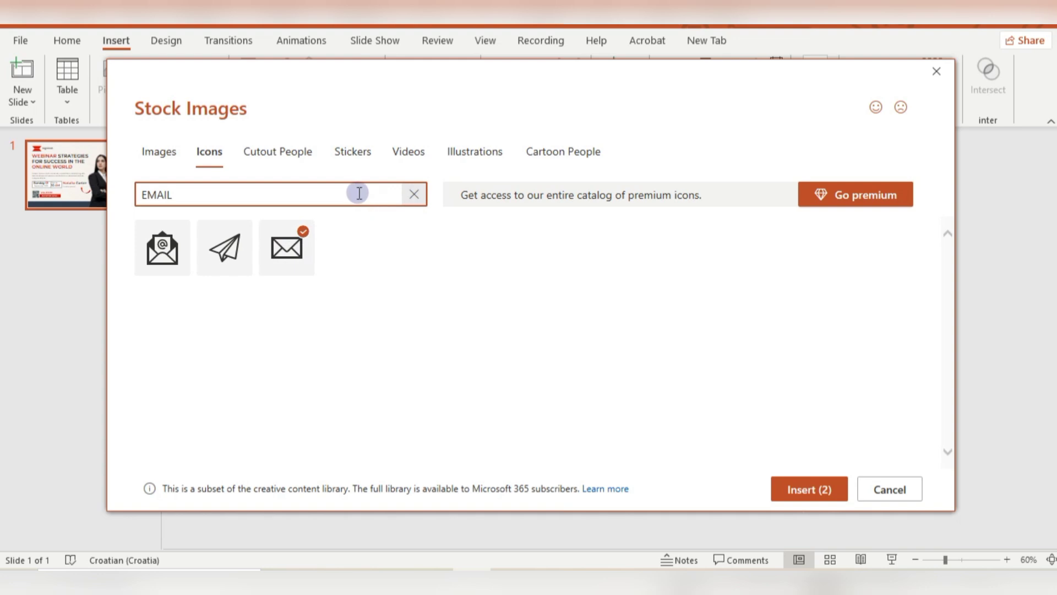
key(ctrl+a)
key(BackSpace)
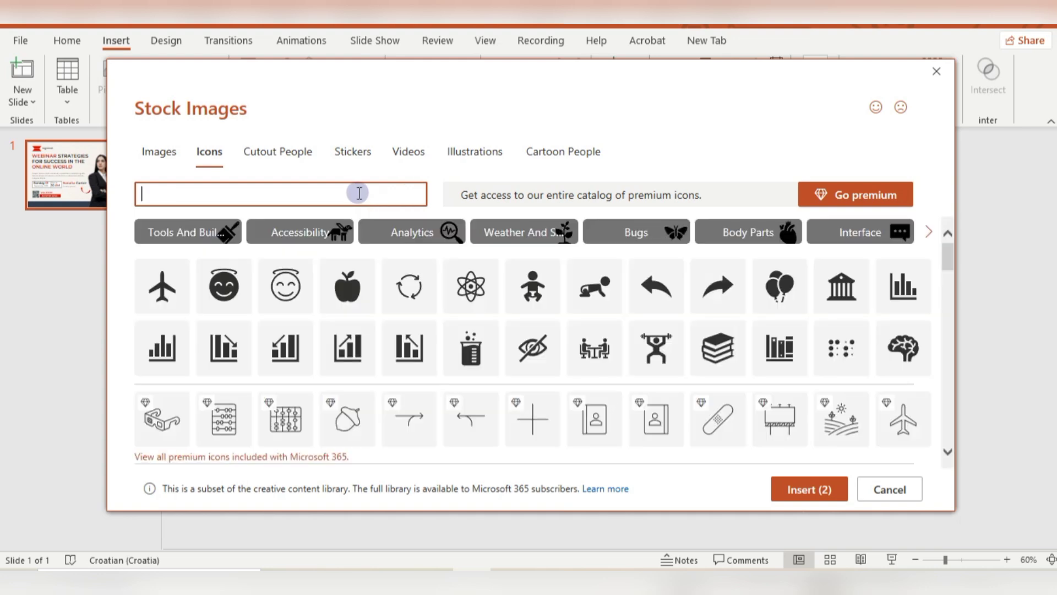
text(DRESS)
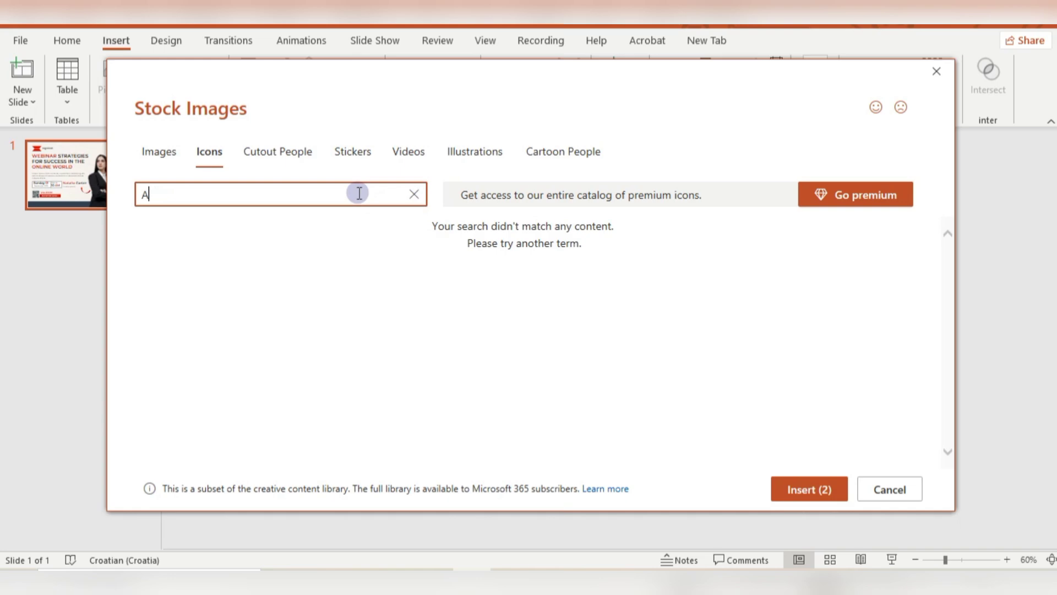
key(BackSpace)
text(HOME)
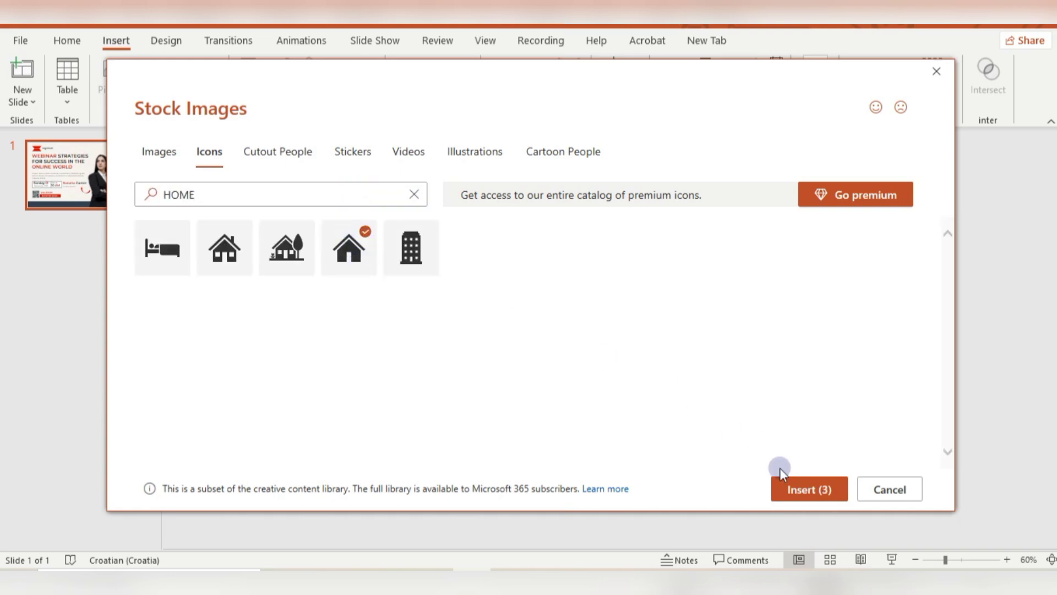
click(796, 489)
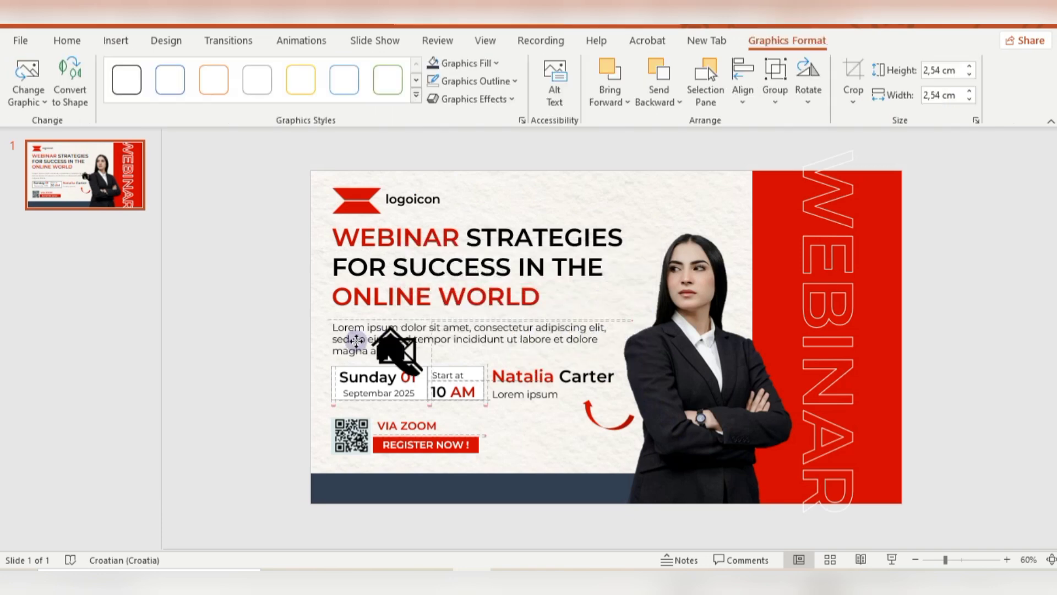
Make the icons white and place the phone icon onto the dark footer bar
drag(596, 307, 255, 288)
click(498, 63)
click(437, 99)
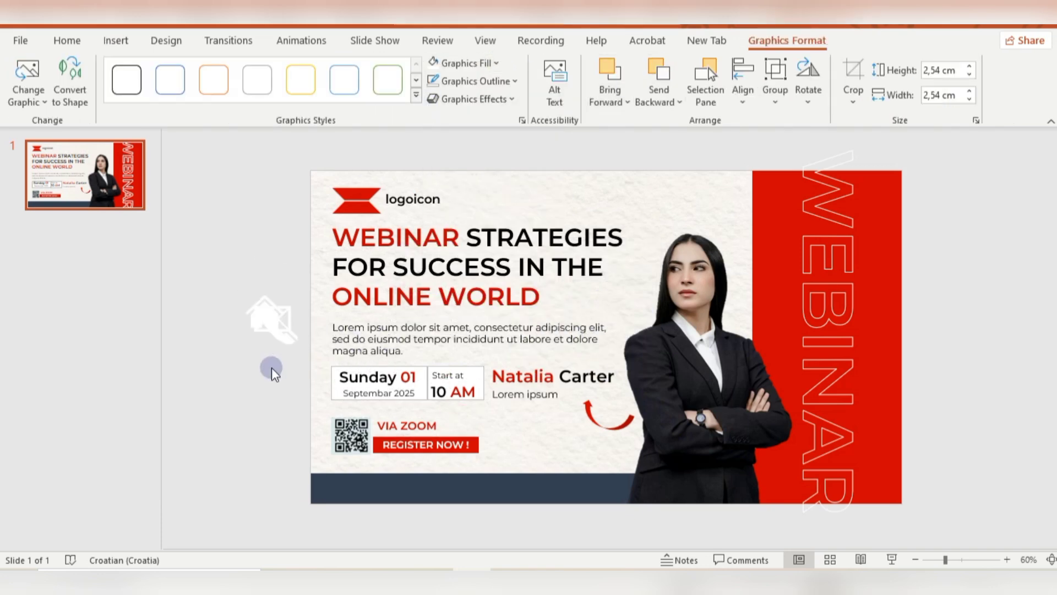
mouse_move(271, 330)
mouse_down()
mouse_move(243, 382)
mouse_move(242, 326)
mouse_move(247, 376)
mouse_up()
mouse_move(239, 367)
mouse_down()
mouse_move(357, 521)
mouse_move(328, 533)
mouse_up()
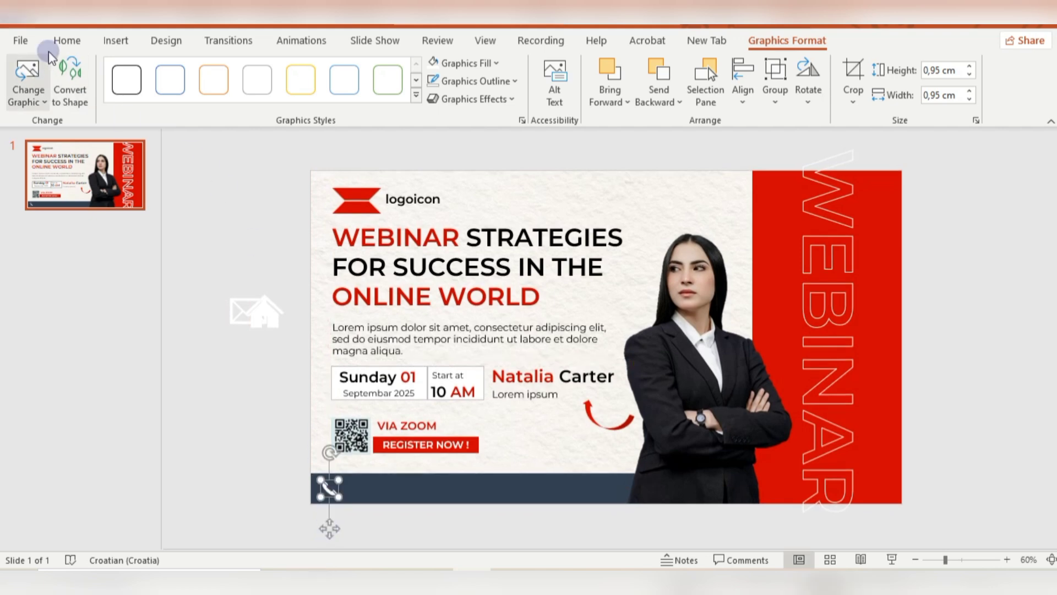
Add a text box reading 'Contact' with the phone number on a second line
click(115, 40)
click(672, 82)
mouse_move(248, 172)
mouse_down()
mouse_move(297, 214)
mouse_move(300, 182)
mouse_up()
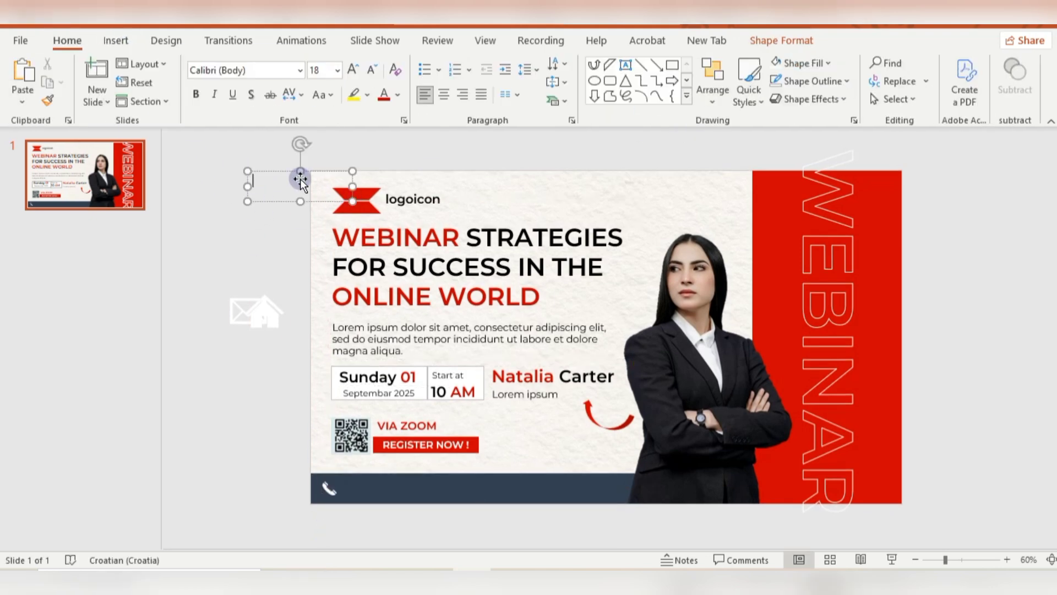
text(Contact)
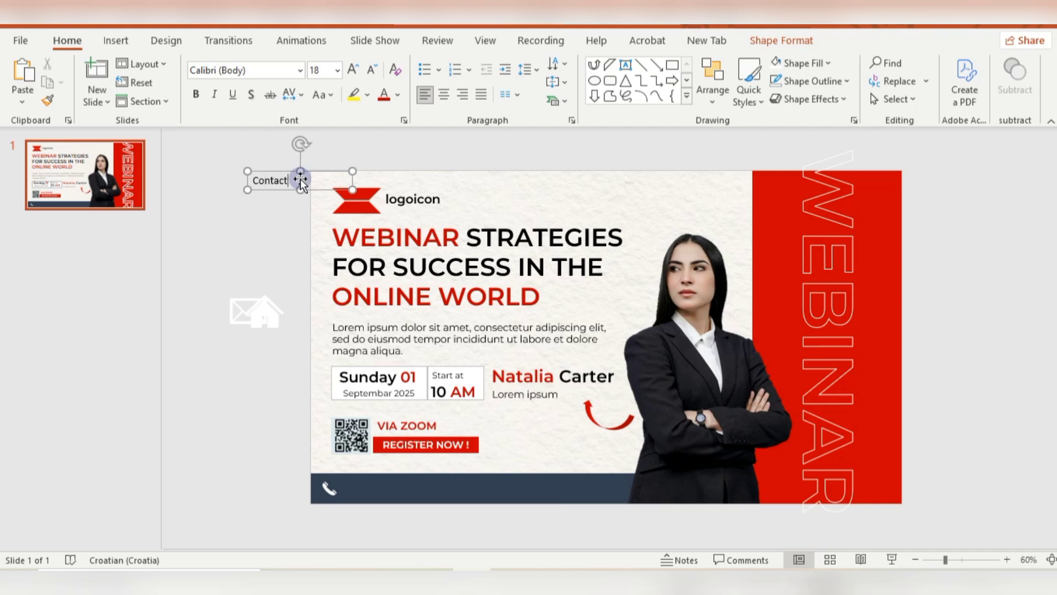
key(Return)
text(+)
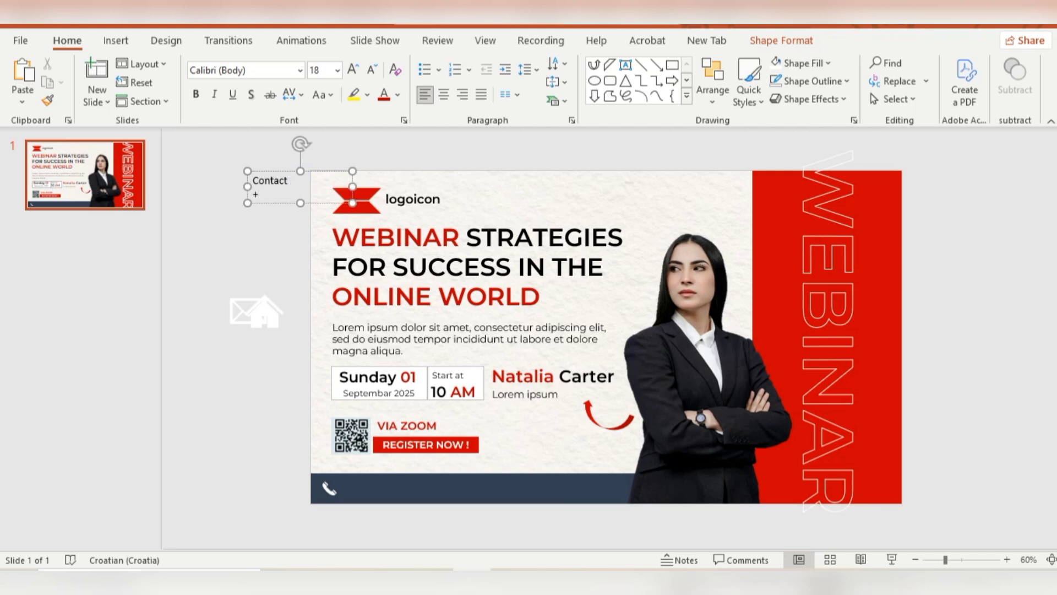
text(#########)
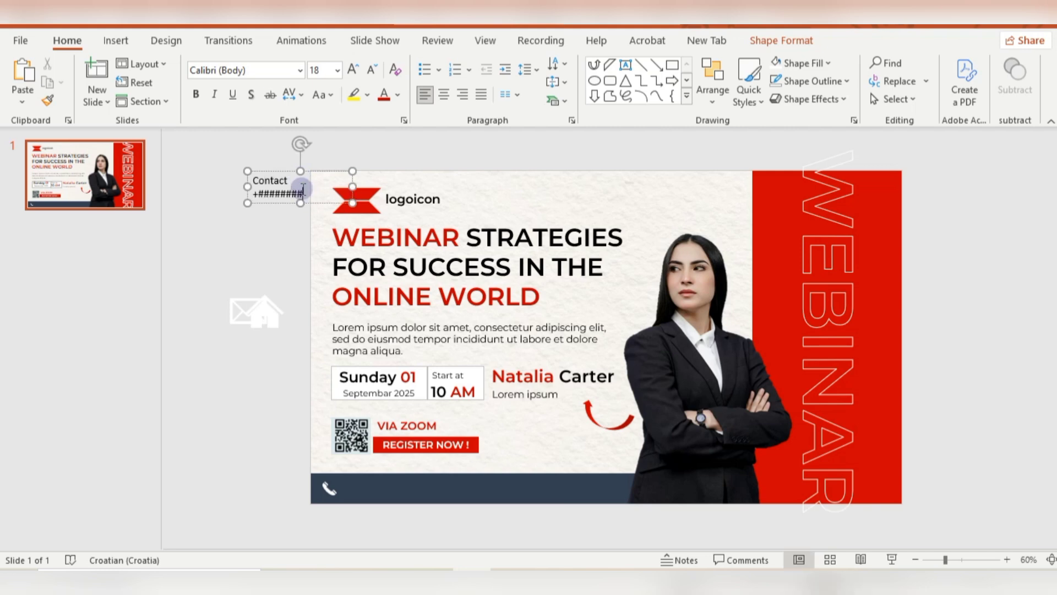
key(ctrl+a)
Format the contact text as white Montserrat SemiBold 16 and place it beside the phone icon
click(300, 70)
click(283, 177)
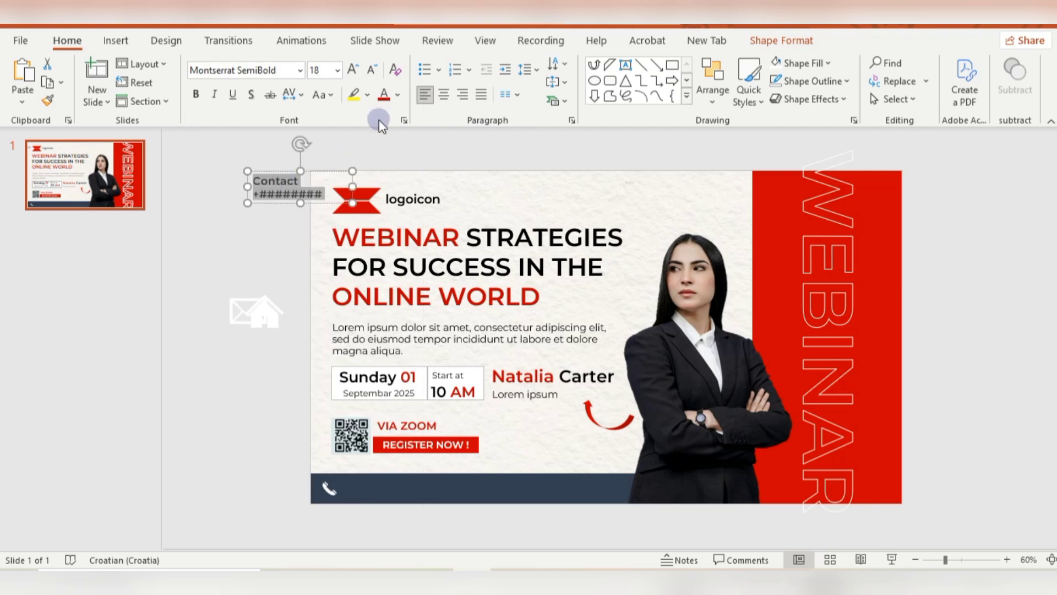
click(398, 95)
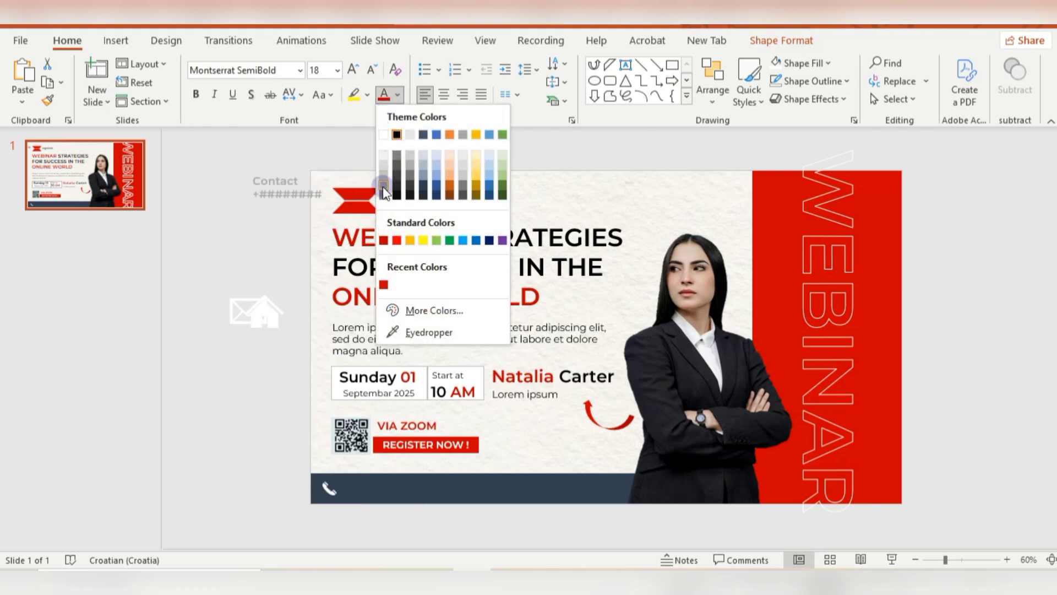
click(383, 196)
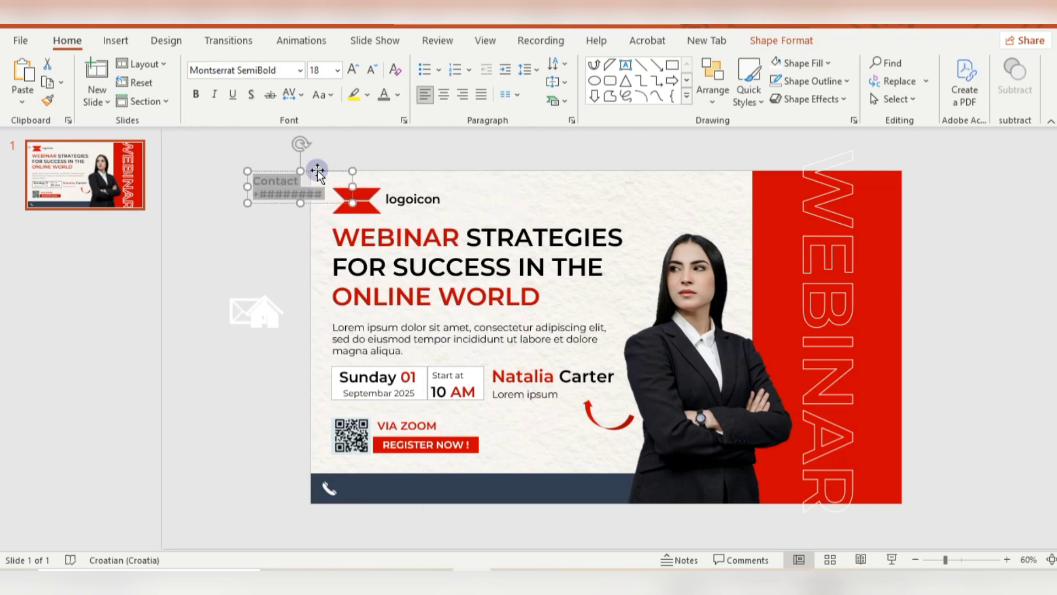
click(375, 71)
drag(267, 183, 362, 486)
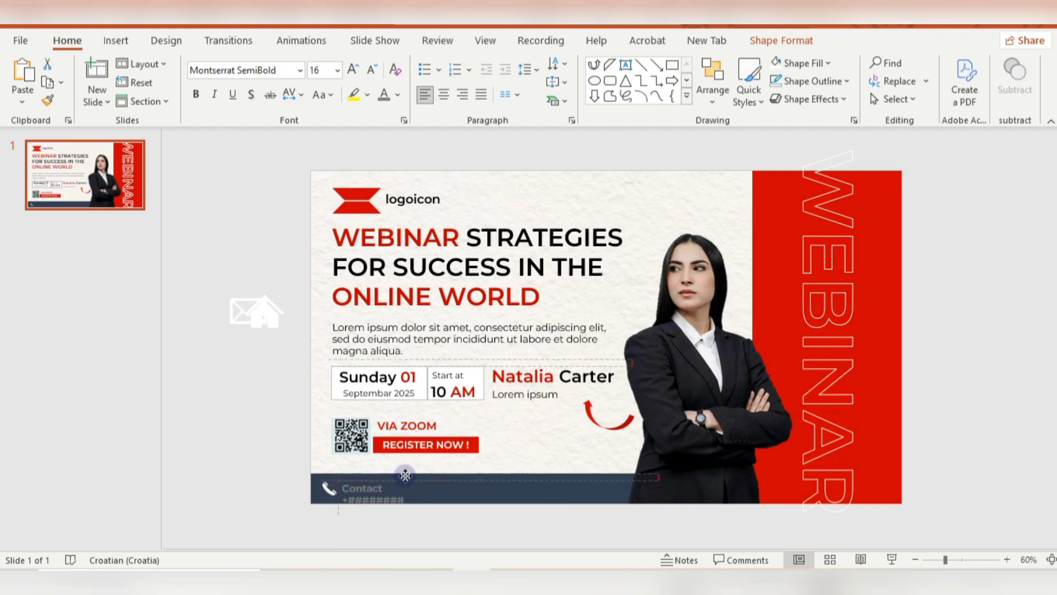
click(398, 94)
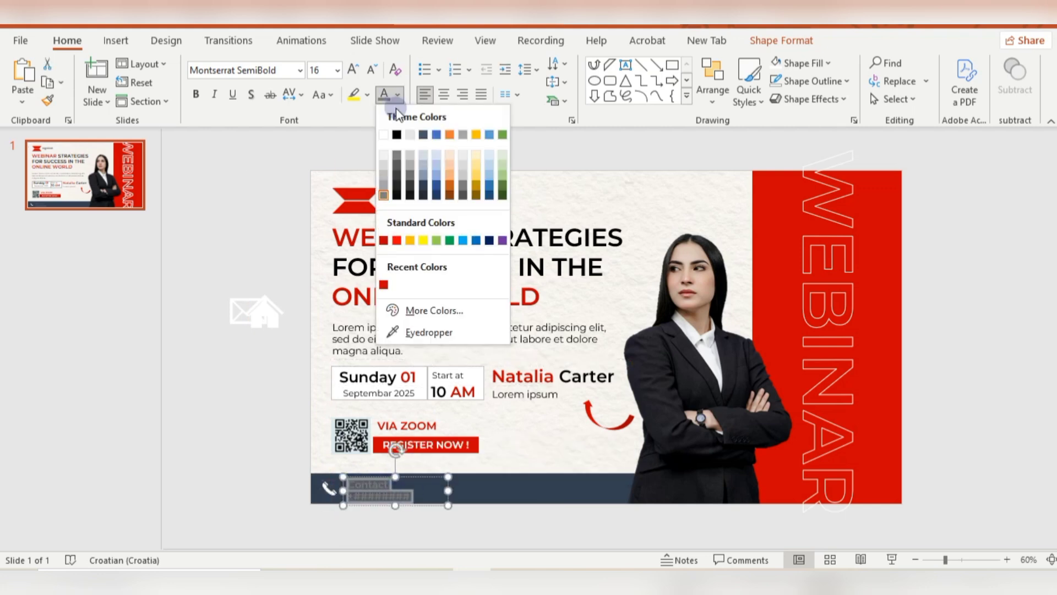
click(385, 165)
drag(406, 476, 402, 477)
Move the envelope icon into the footer and duplicate the Contact text box
click(230, 442)
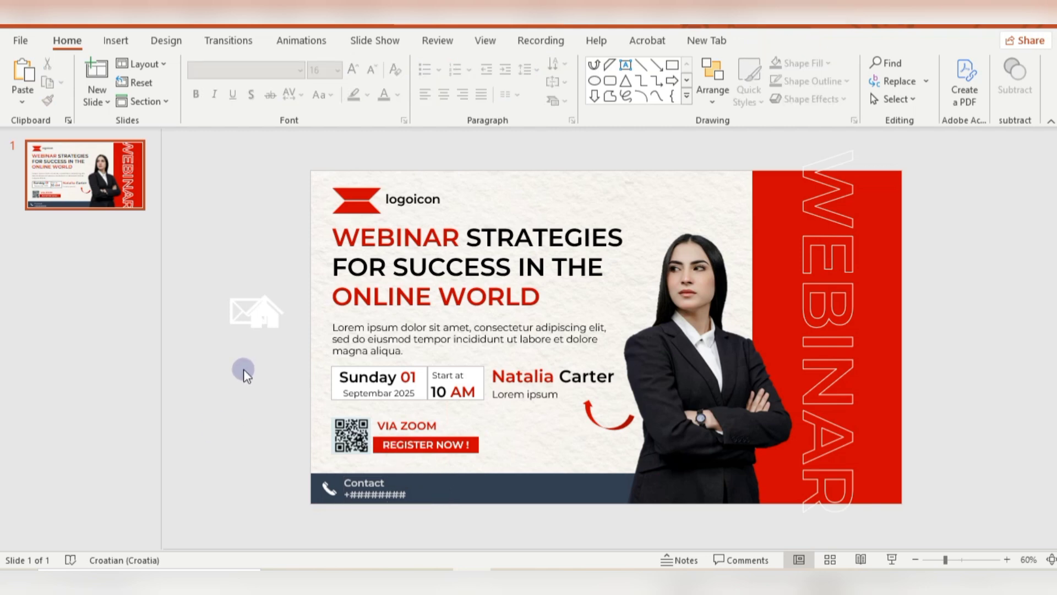
mouse_move(242, 312)
mouse_down()
mouse_move(230, 435)
mouse_move(439, 535)
mouse_up()
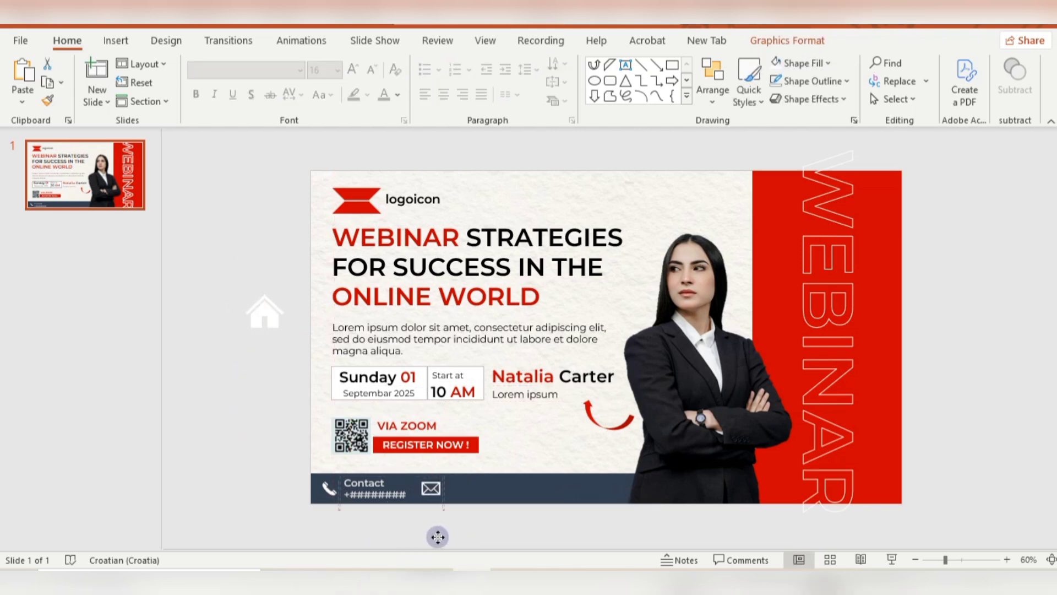
mouse_move(385, 482)
mouse_down()
mouse_move(249, 401)
mouse_move(285, 425)
mouse_up()
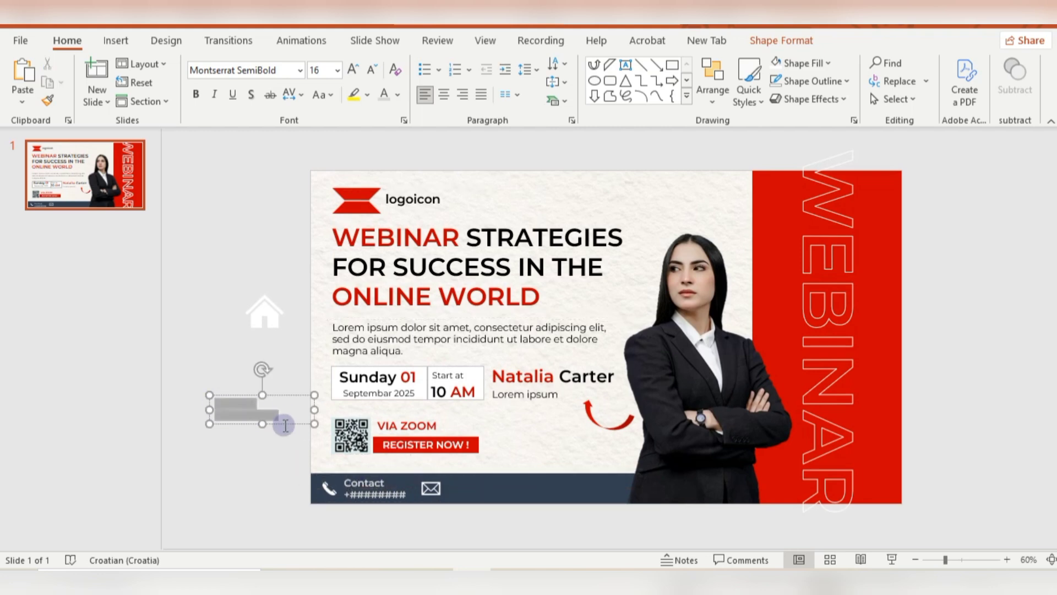
Turn the copied box into a two-line 'Email / youremailgoeshere' label beside the footer envelope
key(Delete)
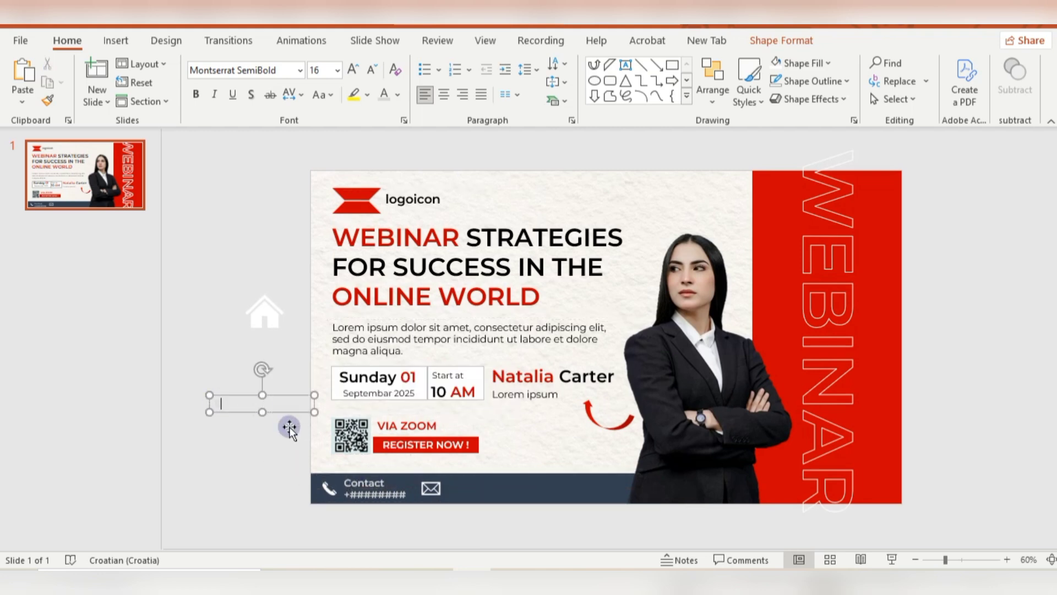
drag(286, 399, 895, 206)
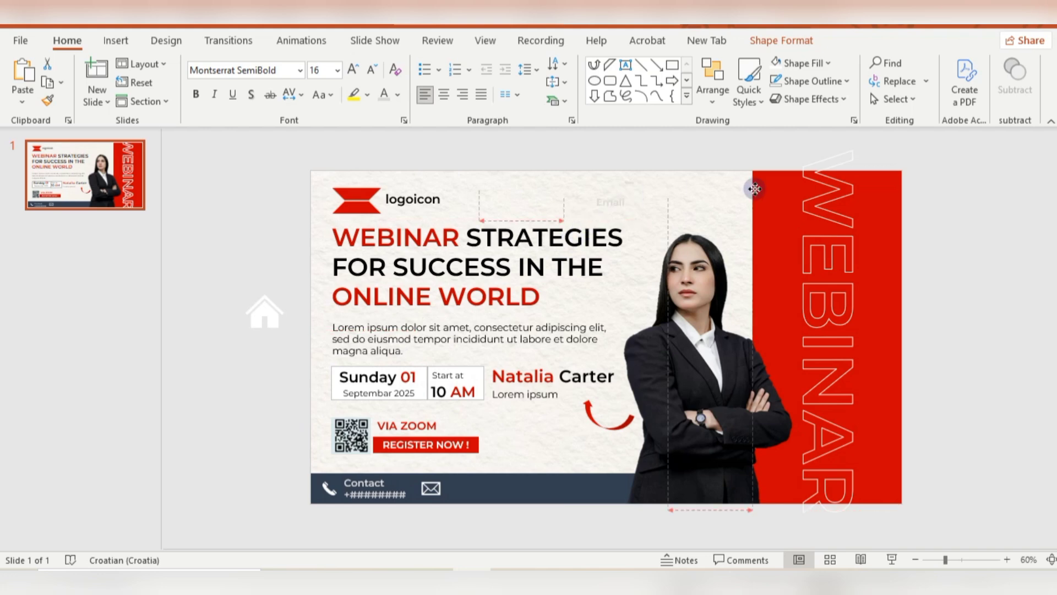
click(887, 205)
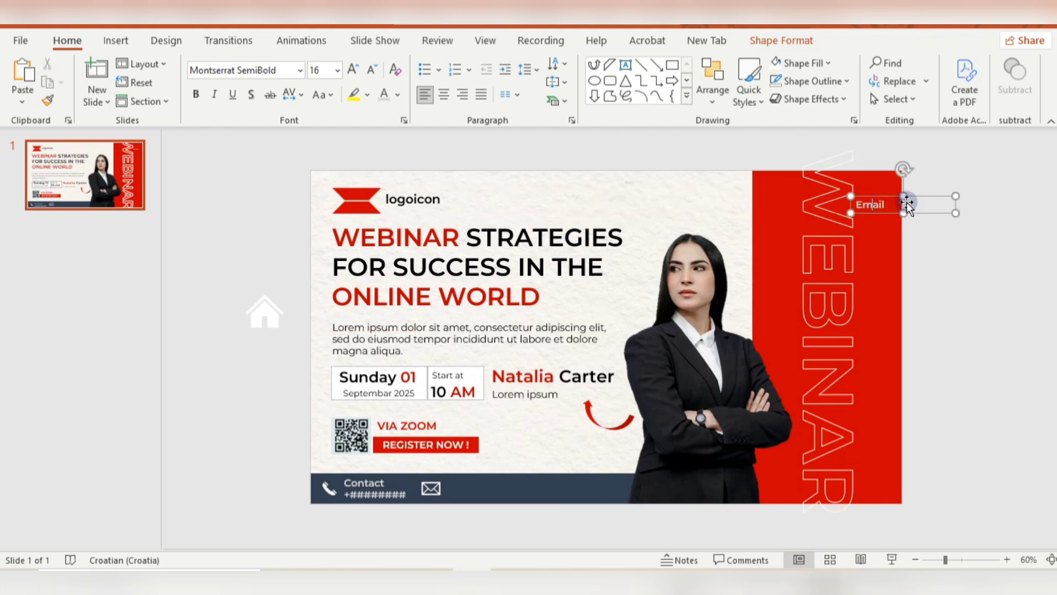
key(Return)
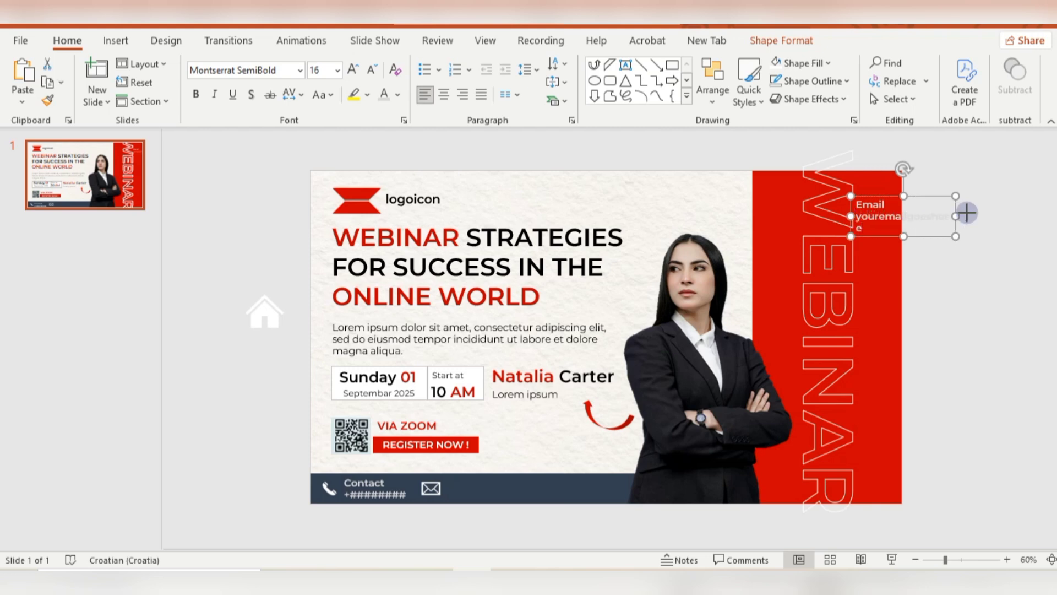
mouse_move(944, 196)
mouse_down()
mouse_move(569, 465)
mouse_move(542, 474)
mouse_up()
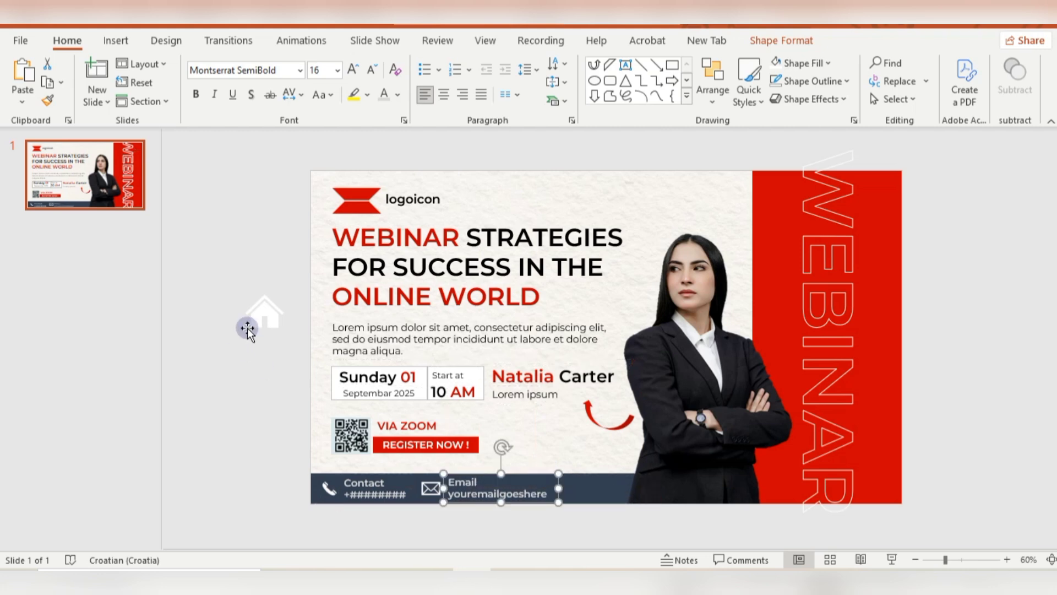
Bring the house icon into the footer bar and make the Contact text one size smaller
mouse_move(265, 325)
mouse_down()
mouse_move(567, 492)
mouse_move(564, 530)
mouse_up()
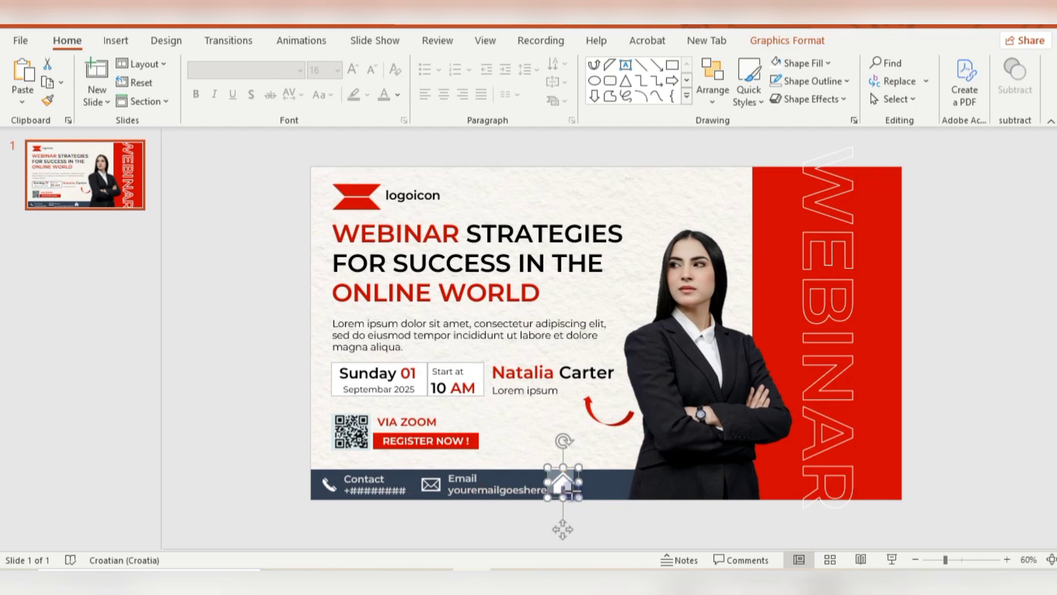
click(565, 530)
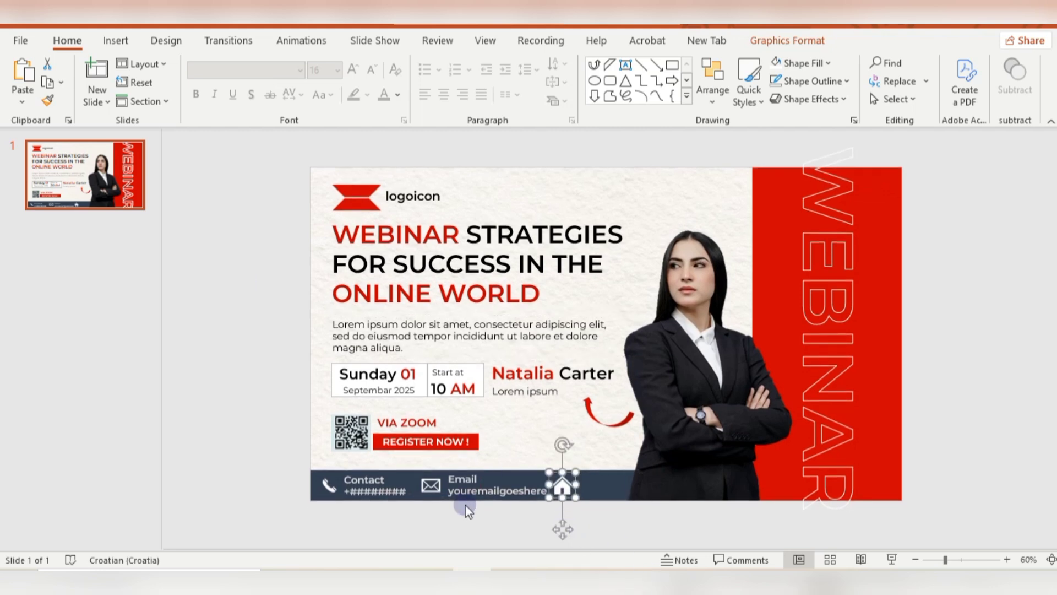
click(375, 487)
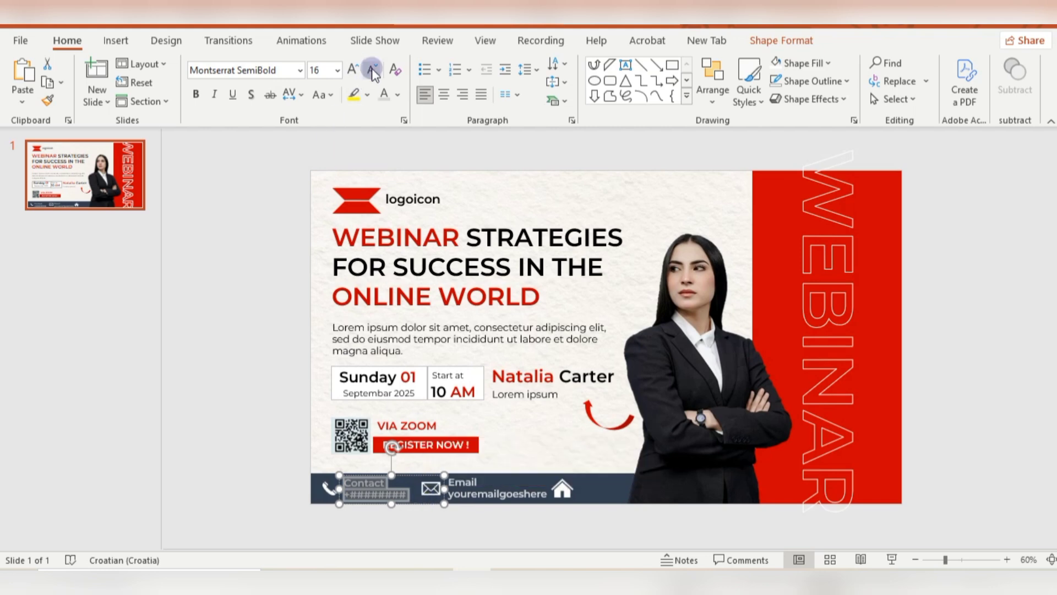
click(457, 482)
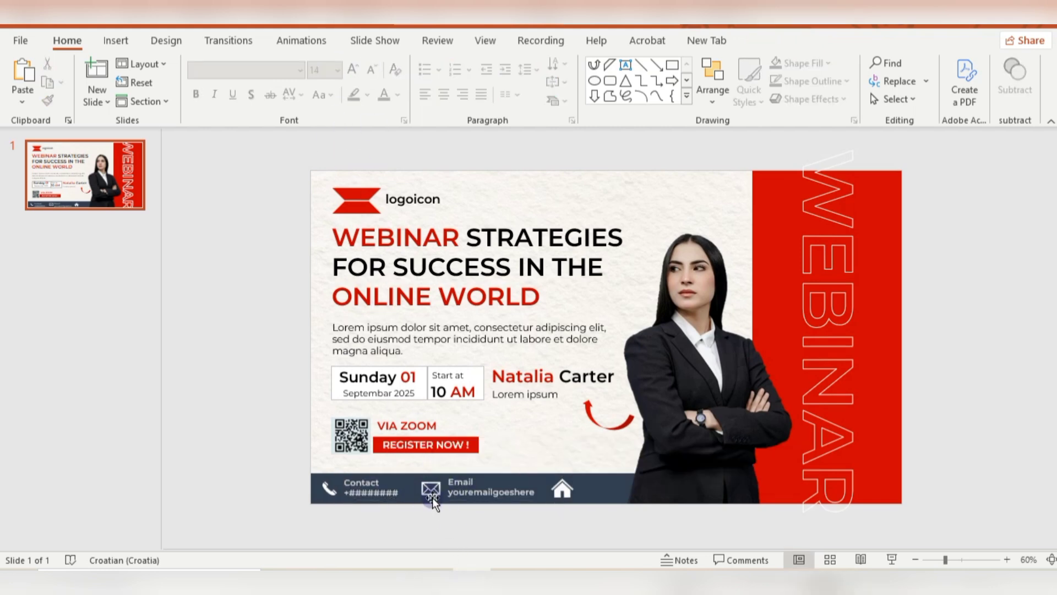
drag(431, 497, 422, 497)
key(ctrl+z)
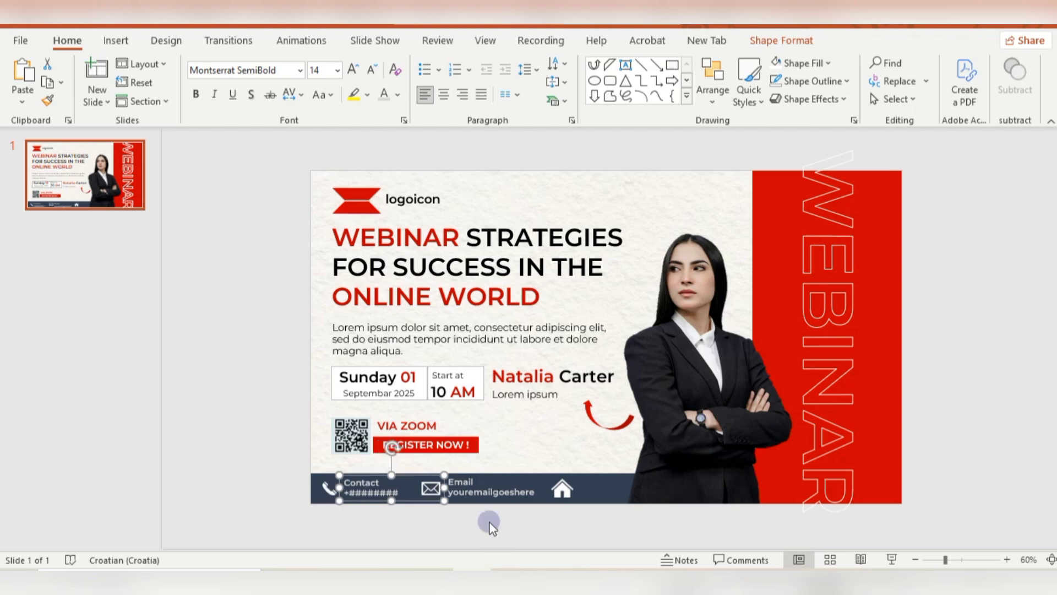
click(462, 490)
click(472, 544)
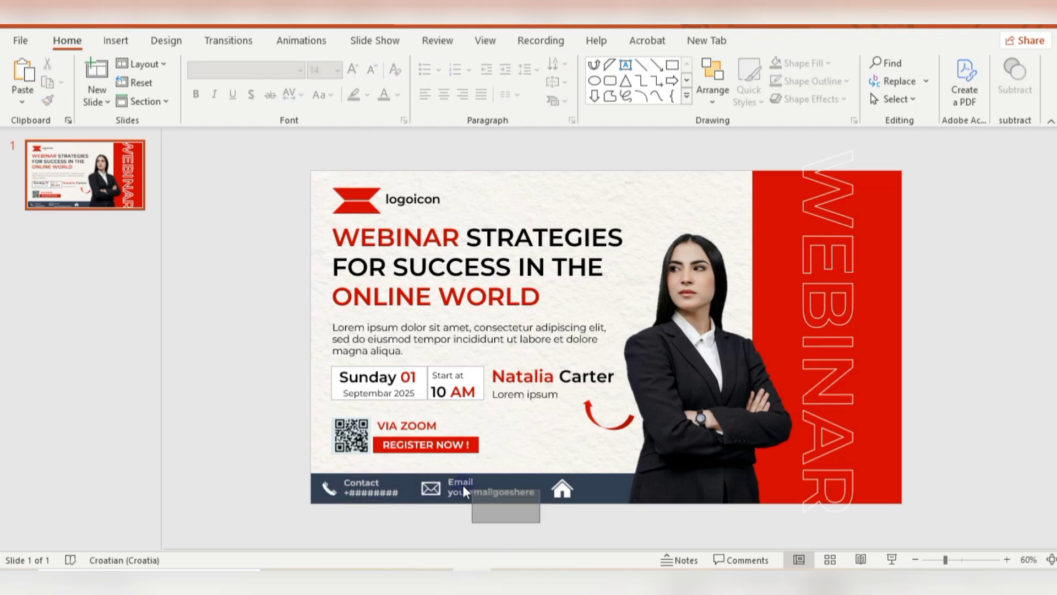
Nudge the envelope, Email label, Contact label and house icon so the footer items are evenly spaced
click(430, 486)
drag(430, 486, 418, 486)
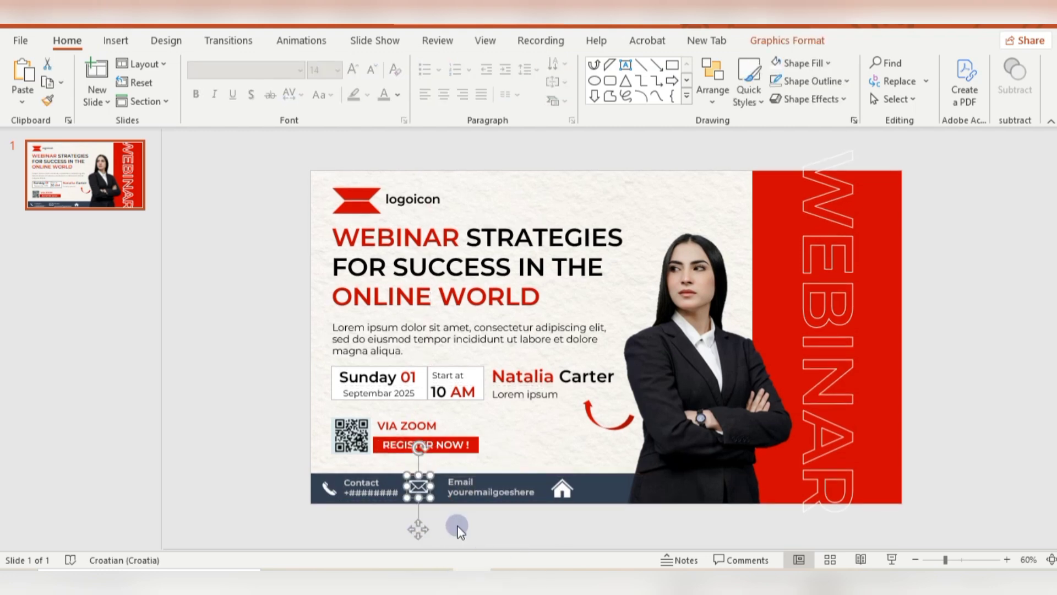
click(487, 485)
drag(486, 472, 479, 472)
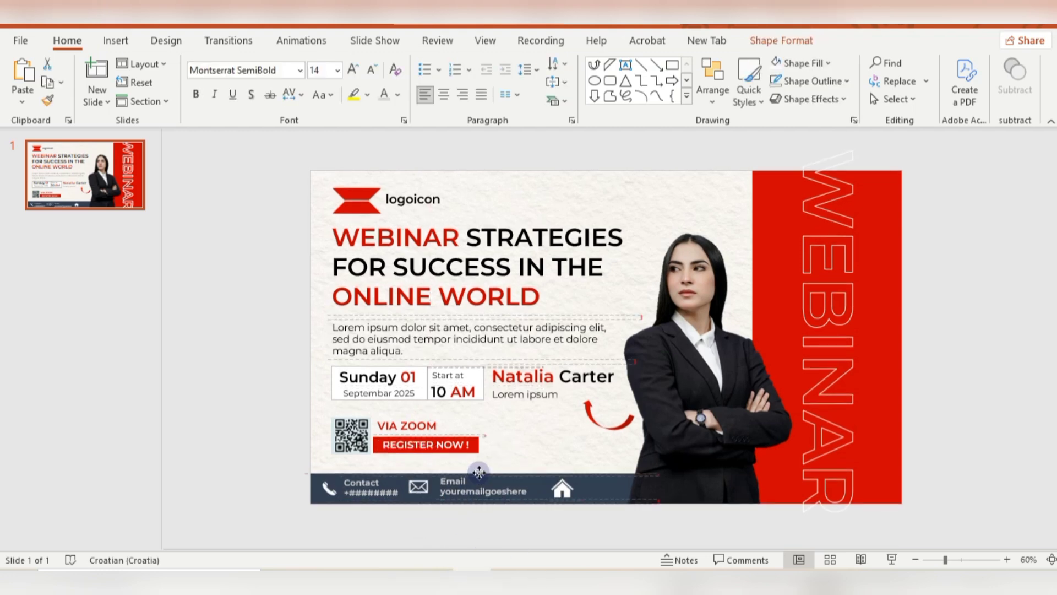
click(427, 516)
click(419, 486)
drag(419, 486, 369, 471)
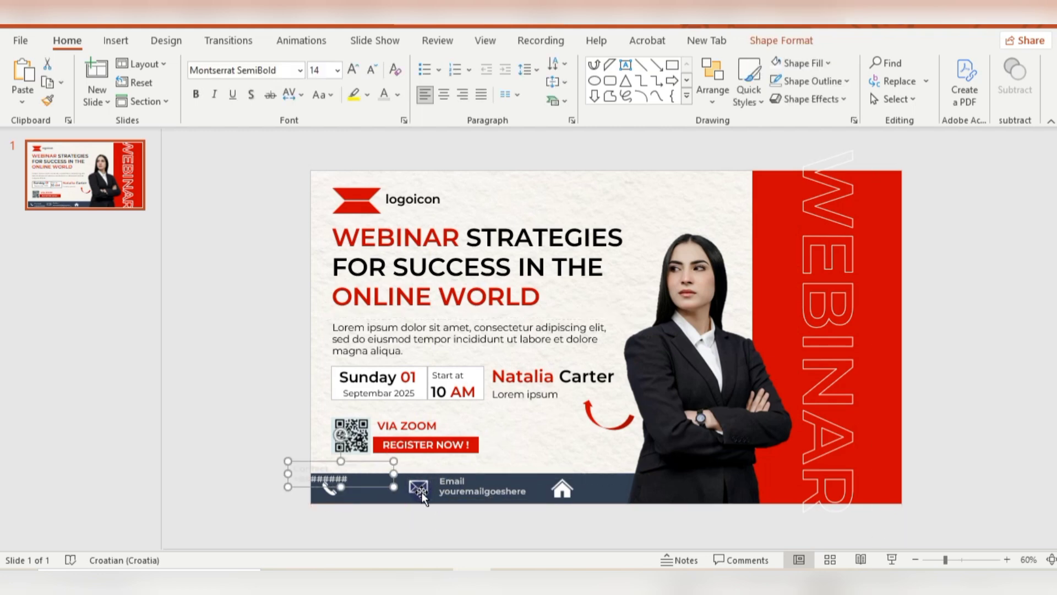
click(421, 492)
click(311, 469)
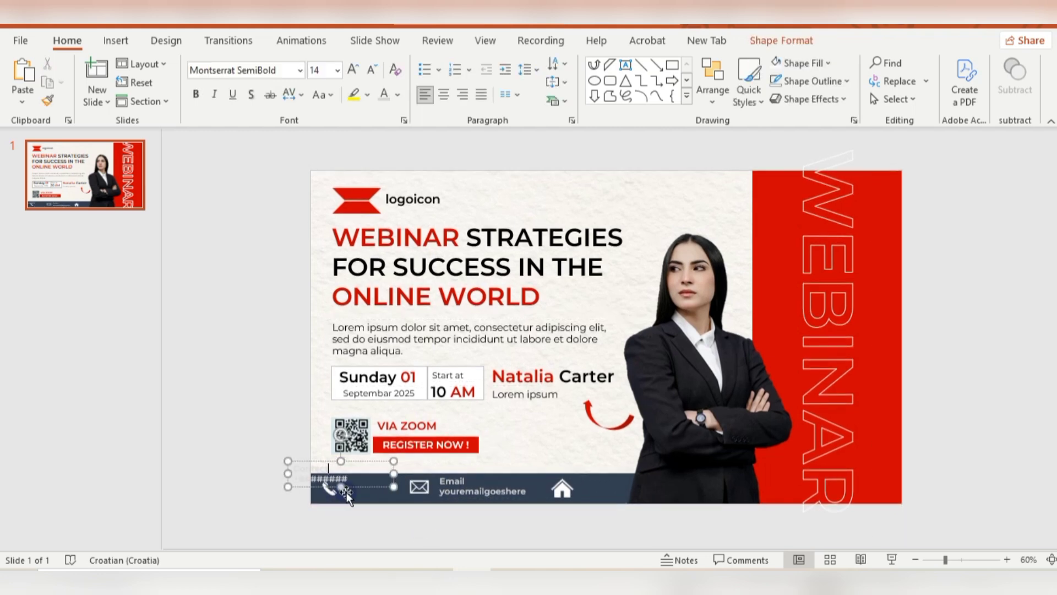
mouse_move(312, 468)
mouse_down()
mouse_move(327, 487)
mouse_move(412, 480)
mouse_up()
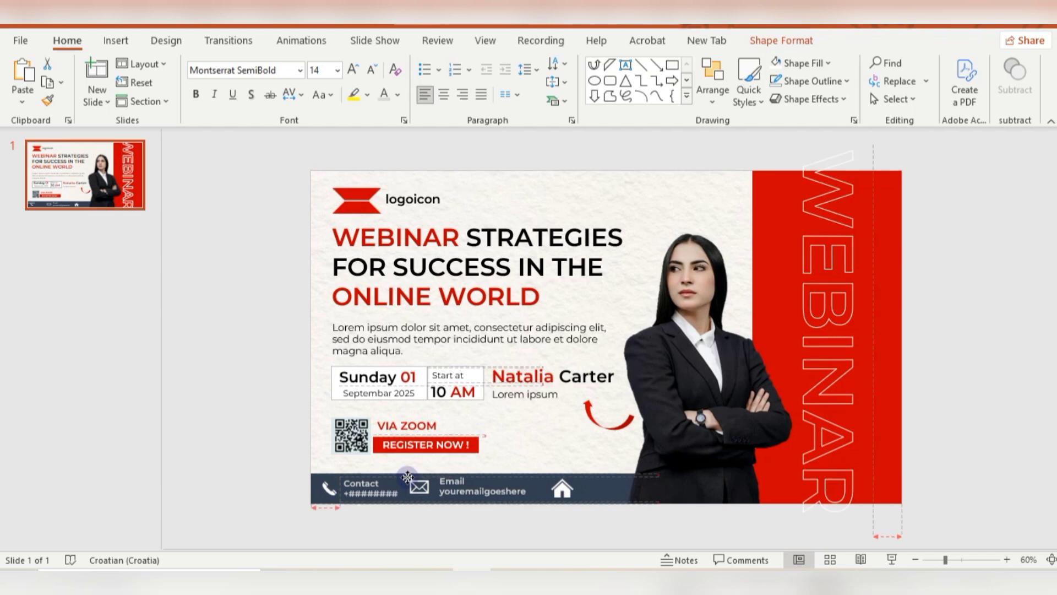
drag(564, 489, 551, 489)
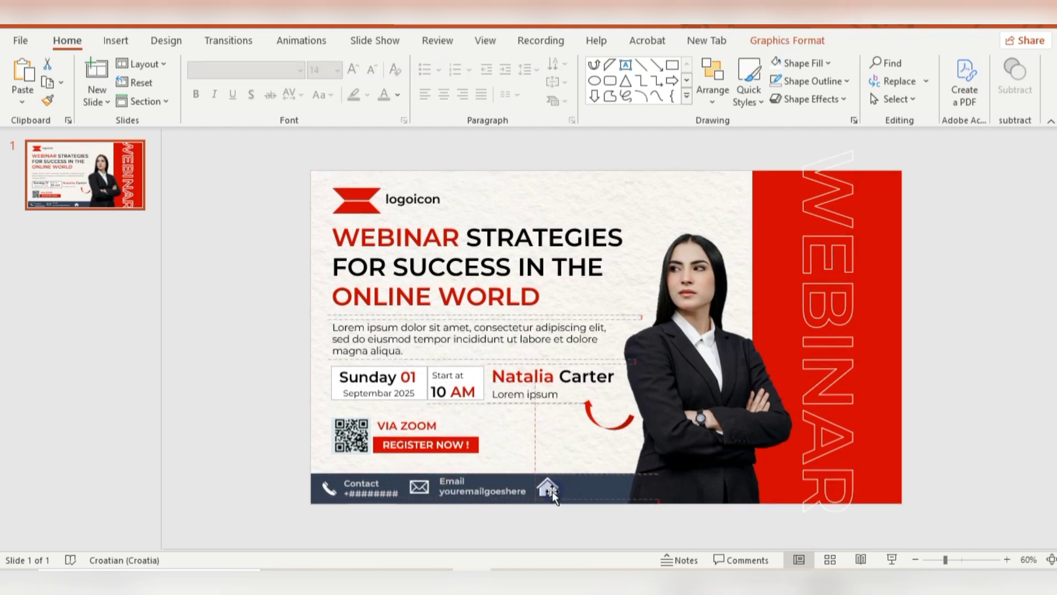
Copy the Email label, retype it as 'Address / youraddress', and place it beside the house icon
click(469, 477)
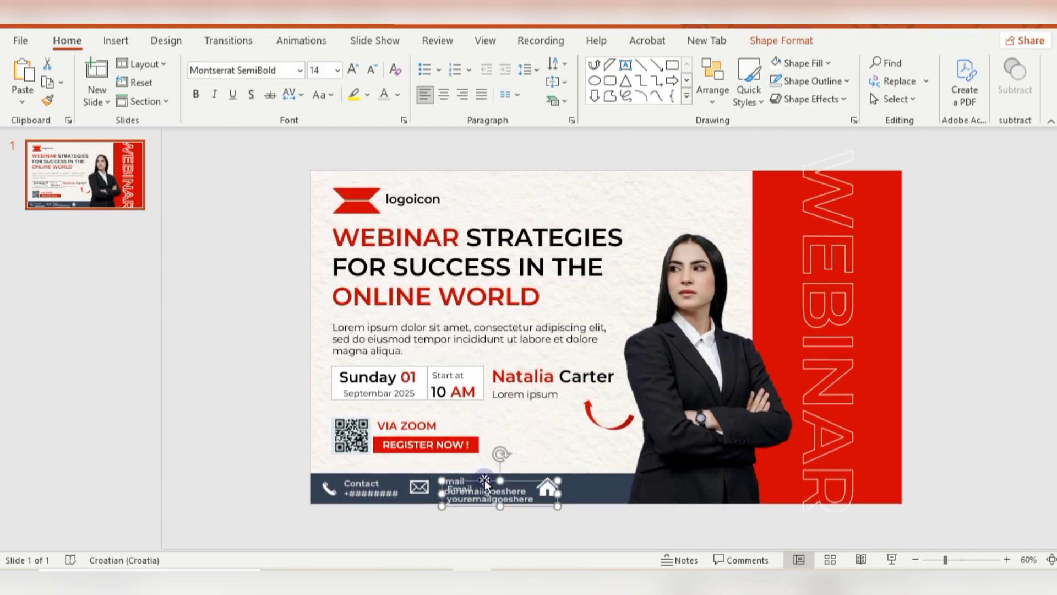
drag(470, 480, 894, 297)
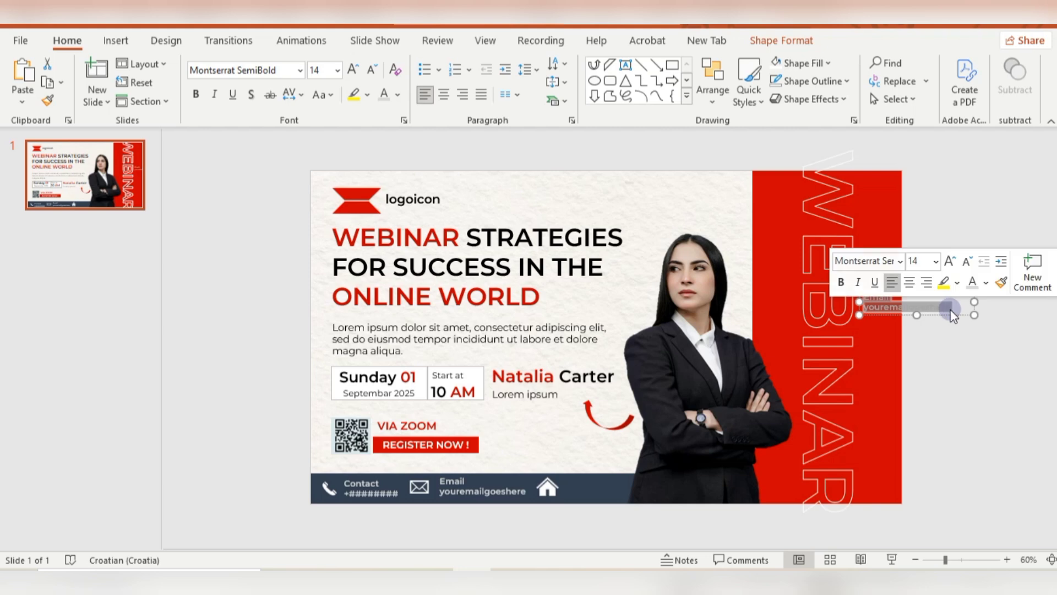
text(Address)
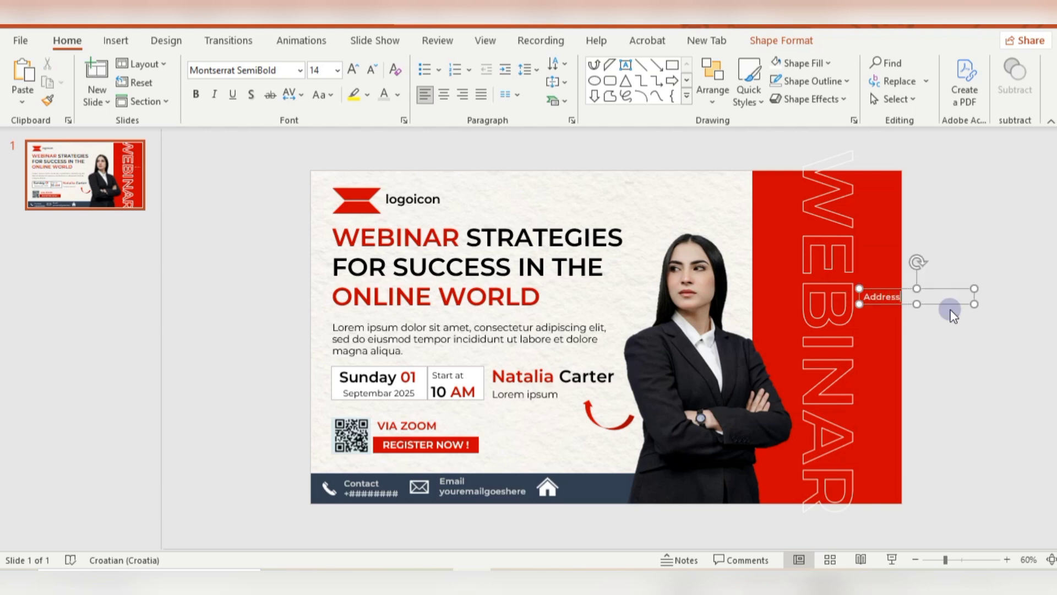
key(Return)
text(youradd)
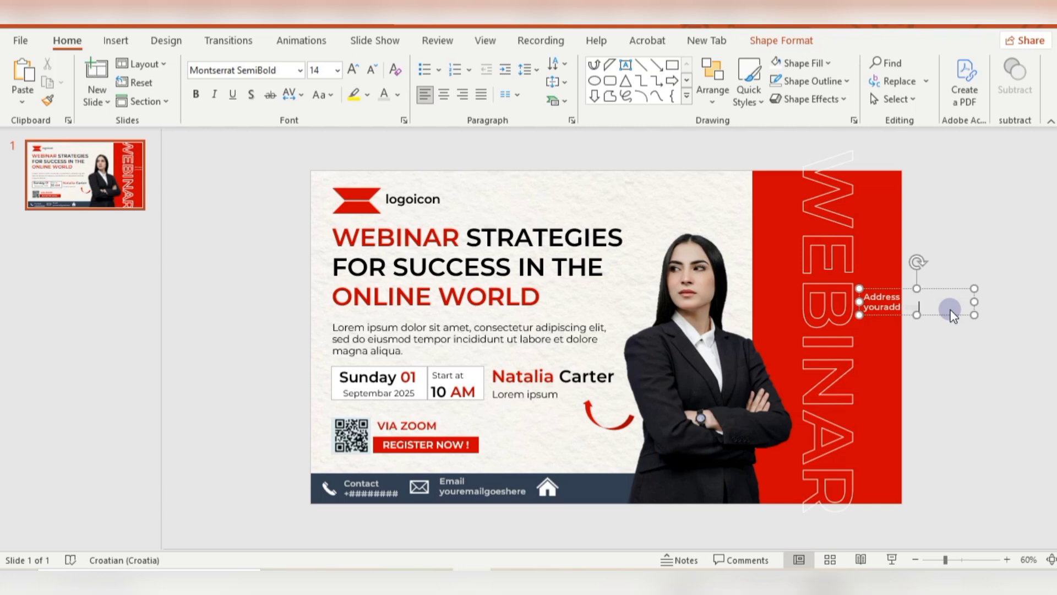
drag(953, 315, 655, 472)
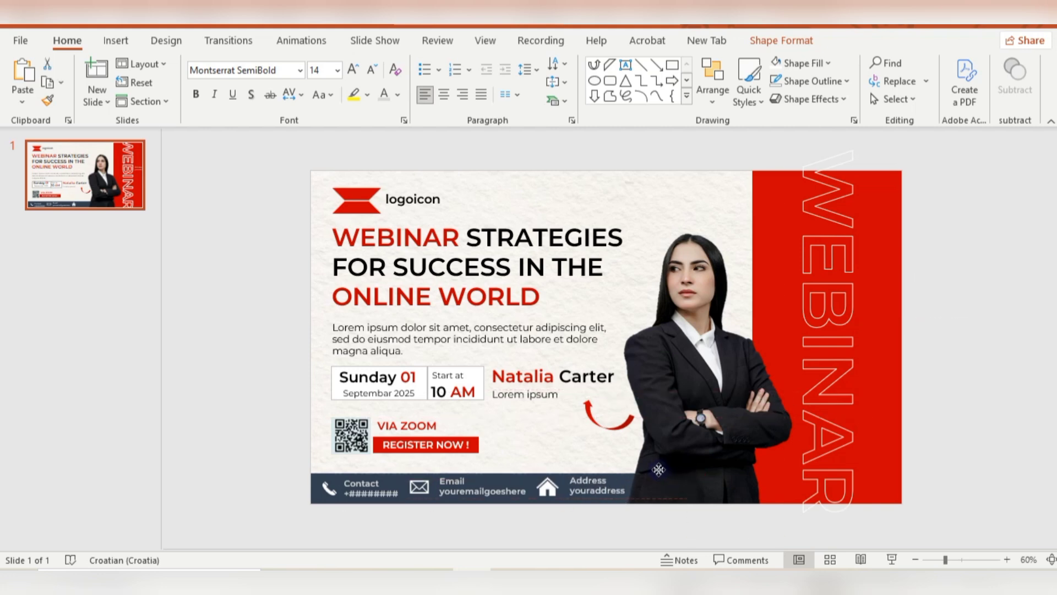
Group all the footer bar's icons and contact labels into one object
drag(255, 443, 683, 573)
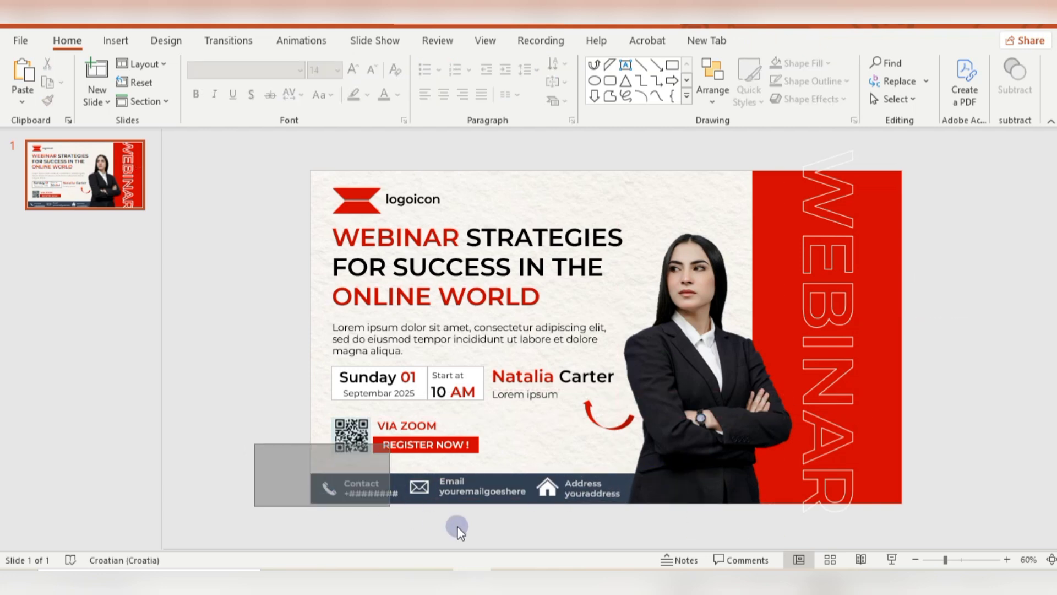
right_click(630, 473)
click(798, 279)
click(606, 485)
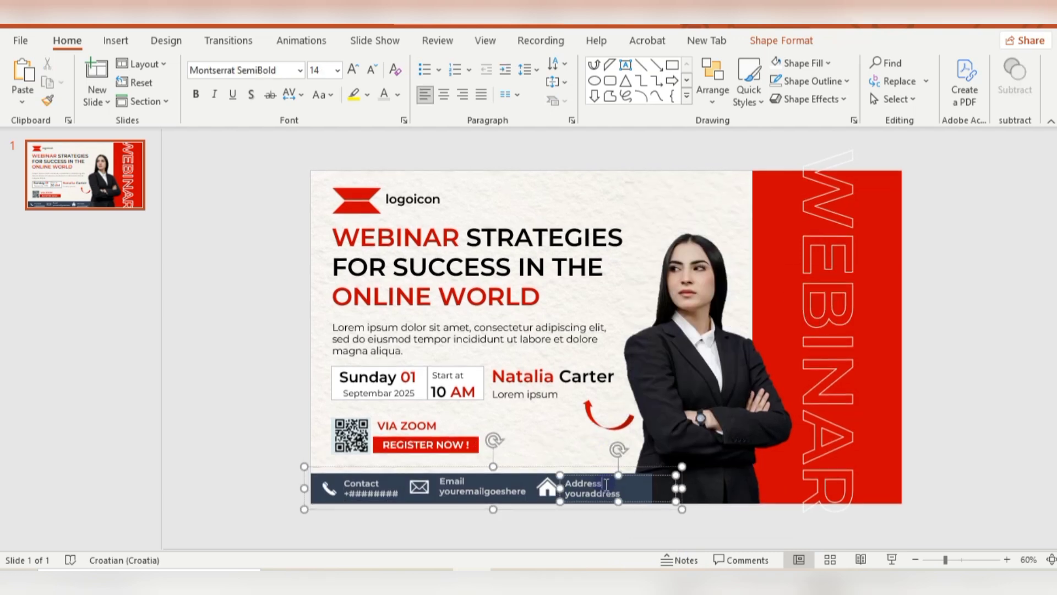
Nudge the footer group so it sits neatly along the slide's bottom edge
drag(506, 467, 506, 468)
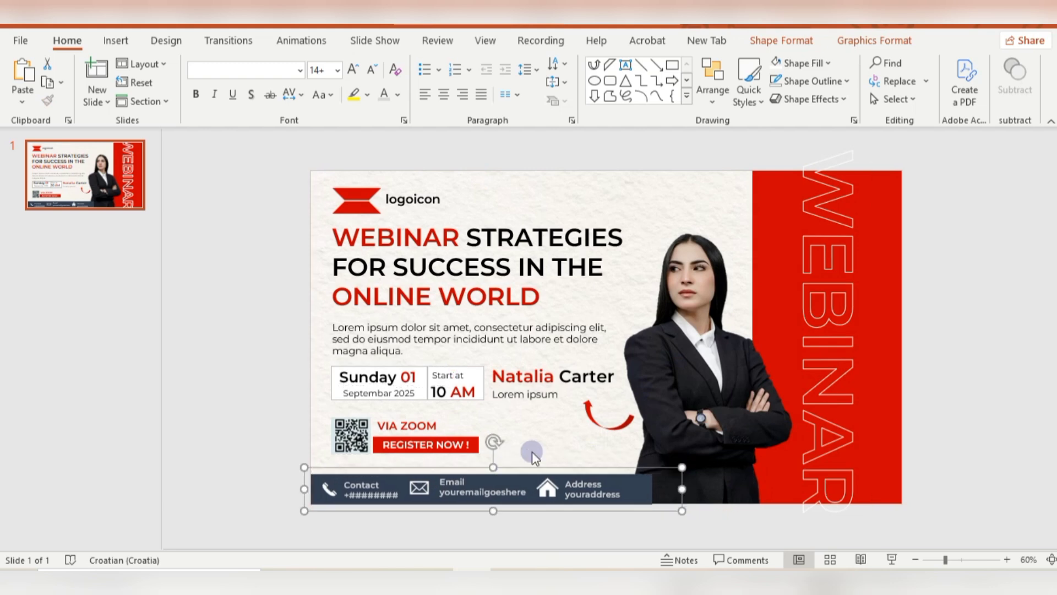
click(782, 40)
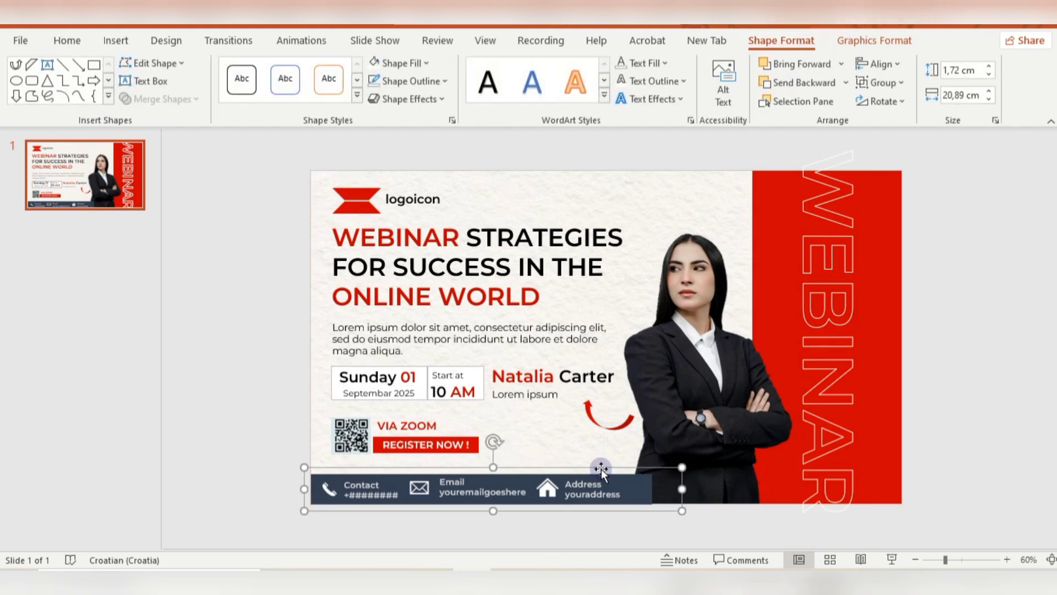
drag(602, 468, 600, 466)
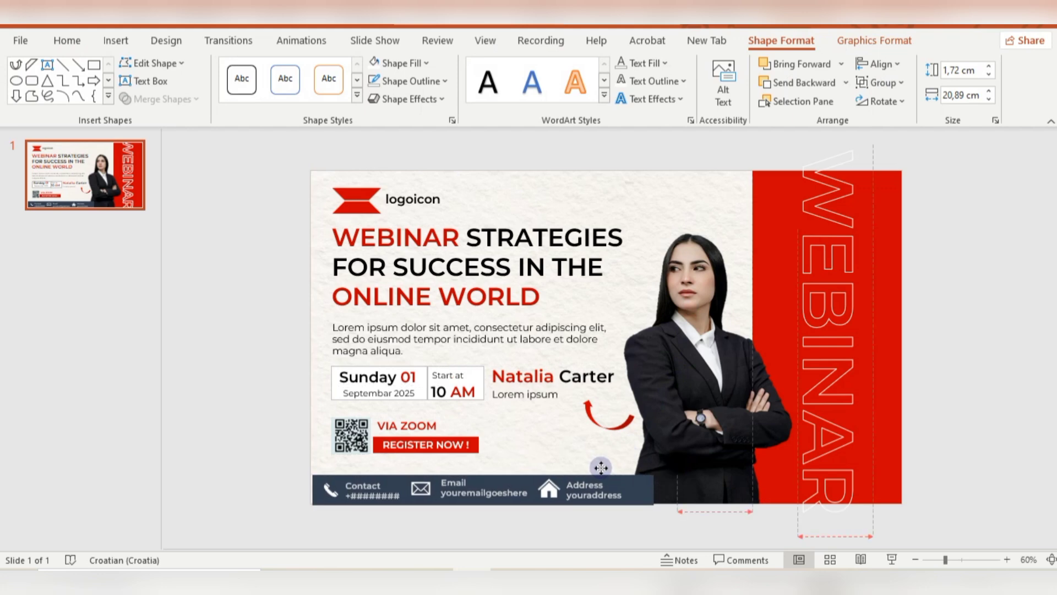
drag(600, 466, 600, 464)
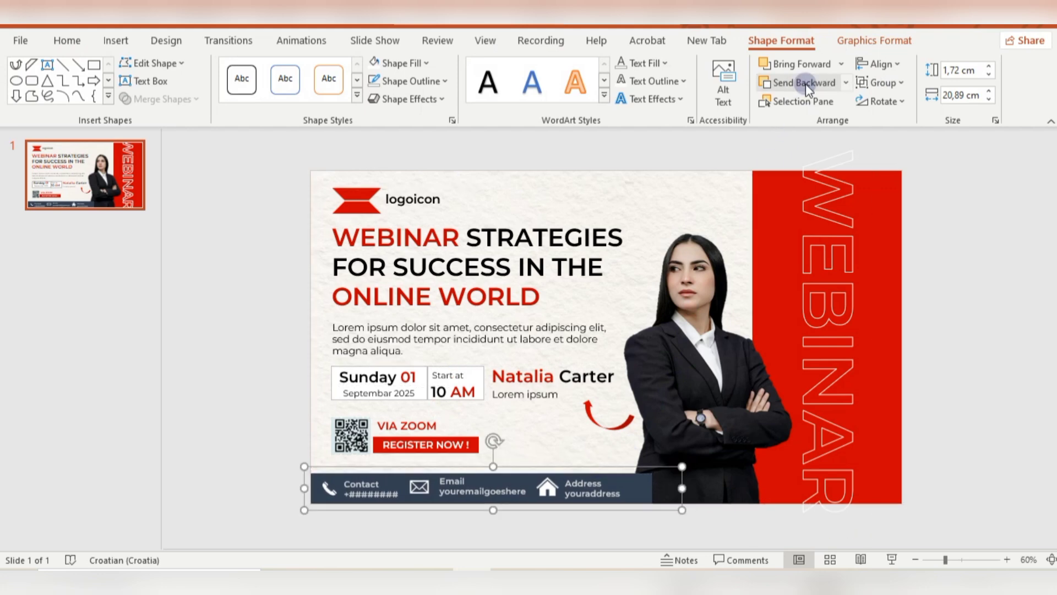
click(1005, 269)
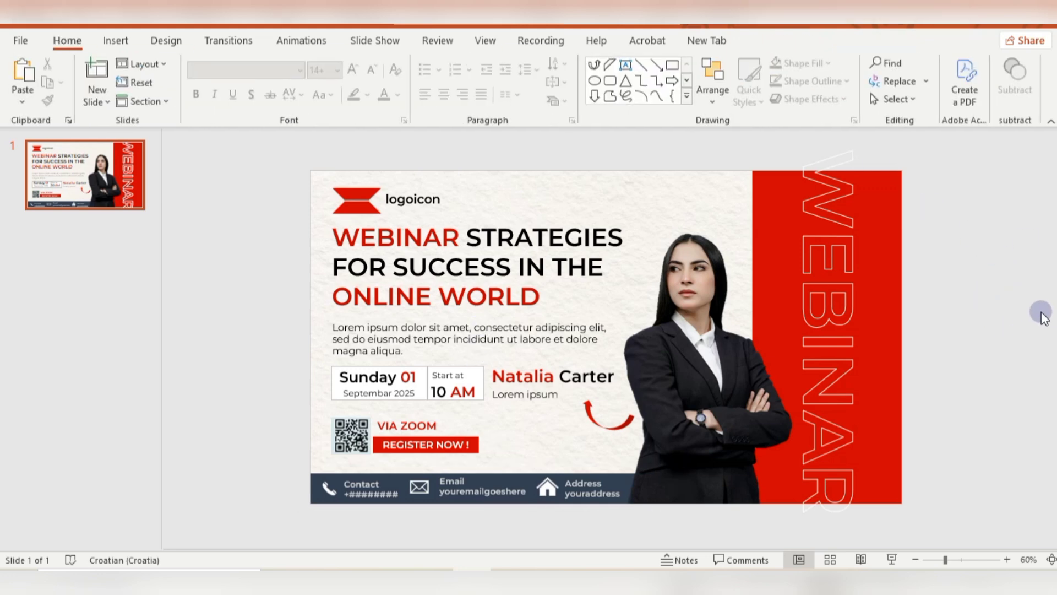
Open the Animation Pane and group the red logo emblem with its 'logoicon' text
click(306, 42)
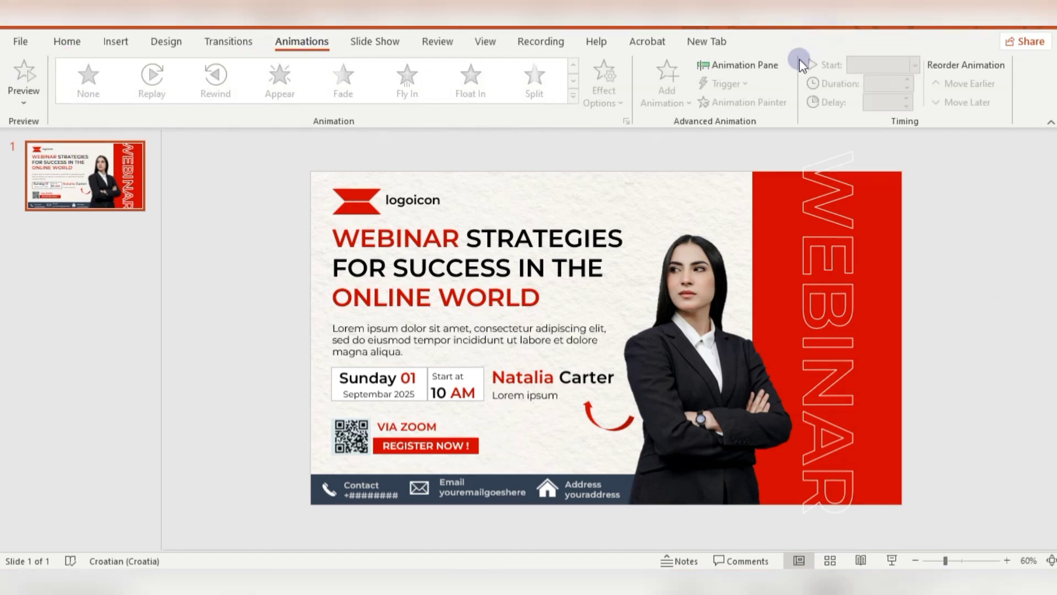
click(774, 61)
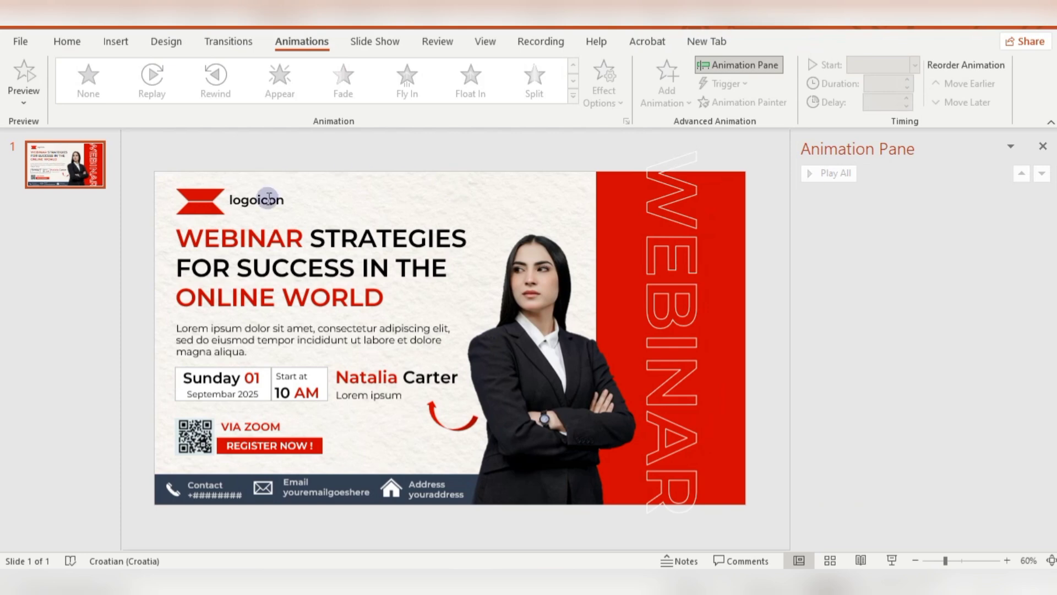
click(268, 199)
drag(138, 160, 318, 223)
click(200, 196)
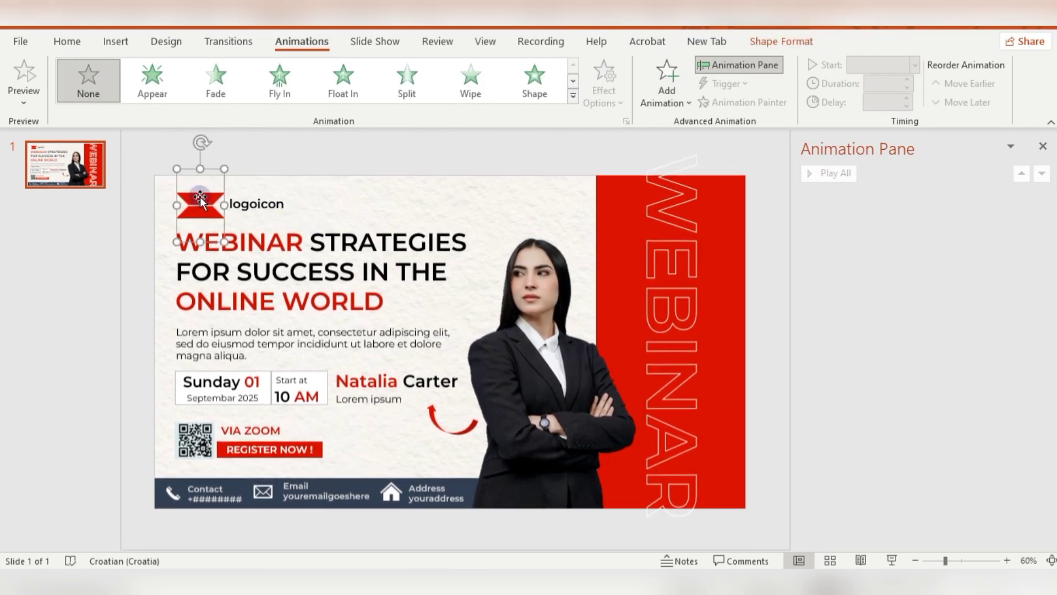
shift+click(244, 204)
right_click(301, 198)
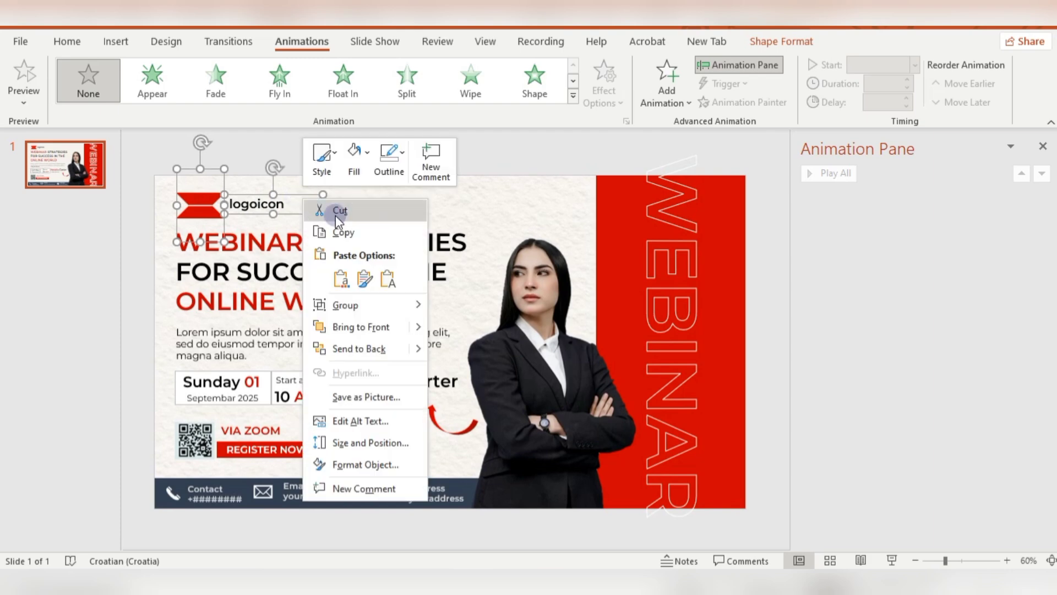
click(448, 303)
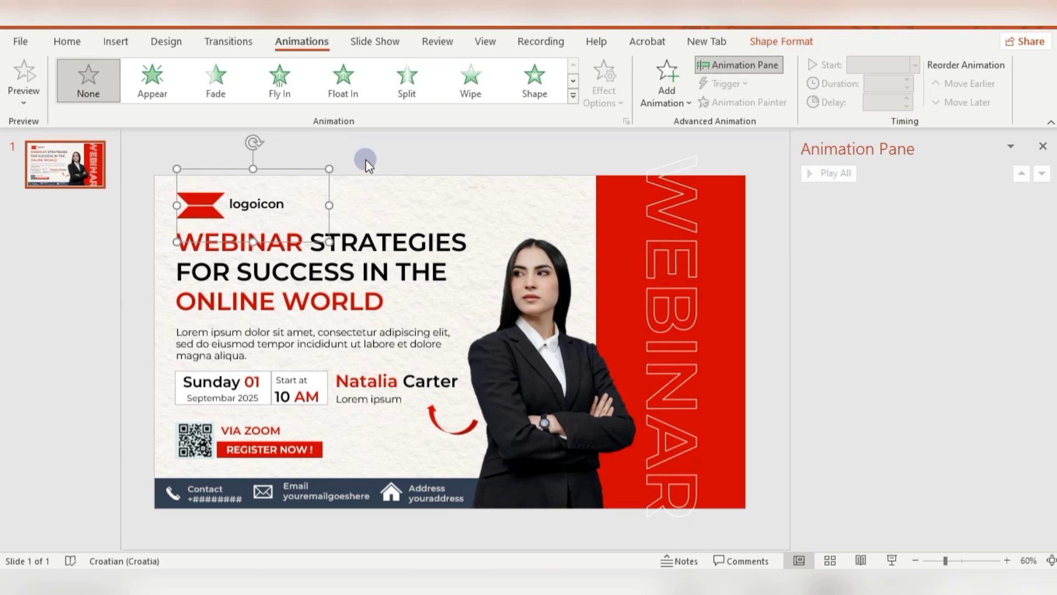
Give the logo group a Fly In entrance from the top, starting With Previous
click(281, 91)
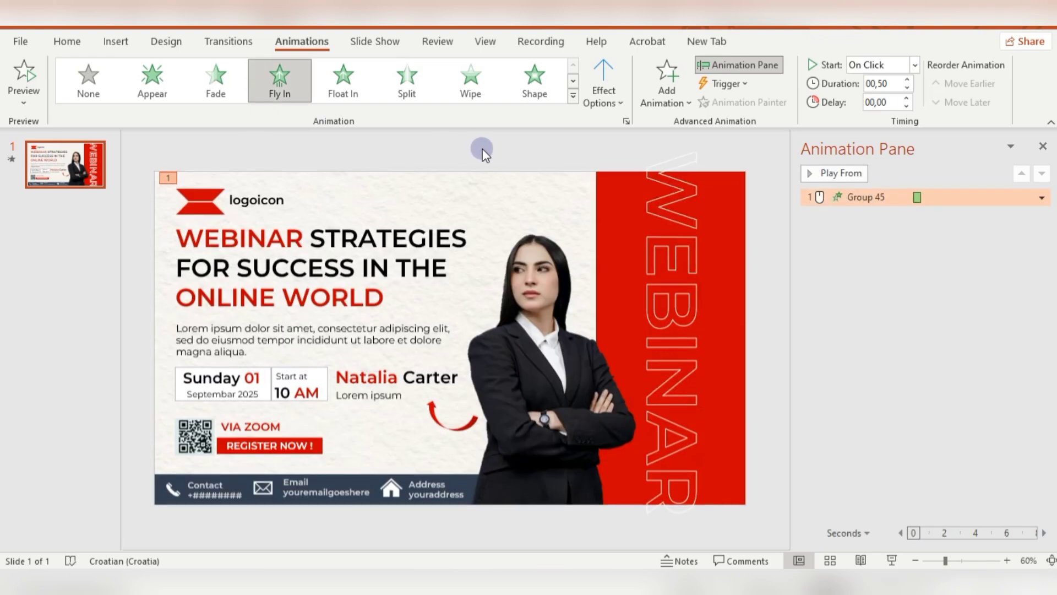
click(622, 101)
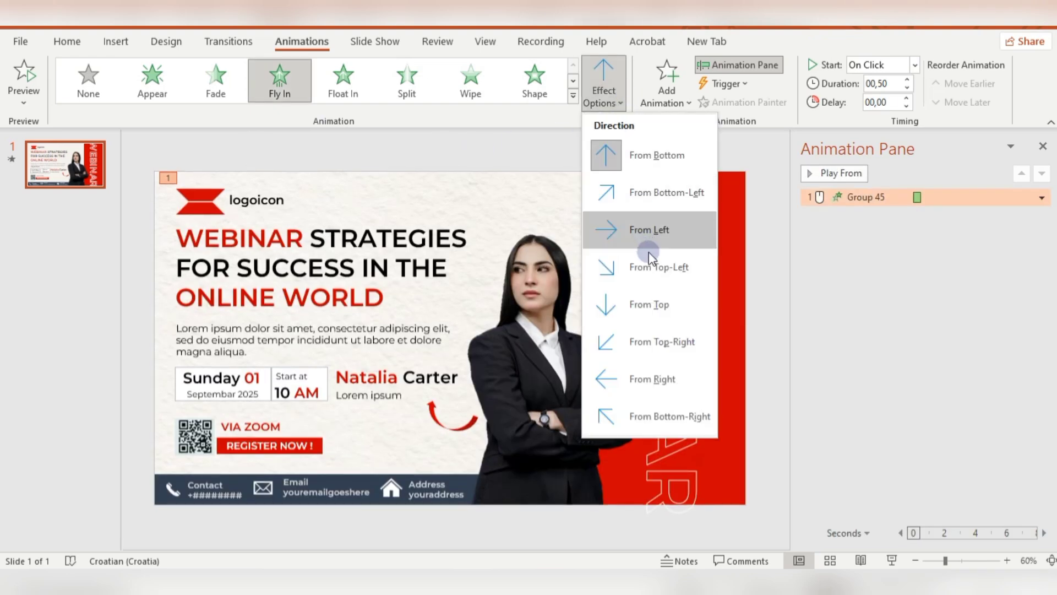
click(652, 295)
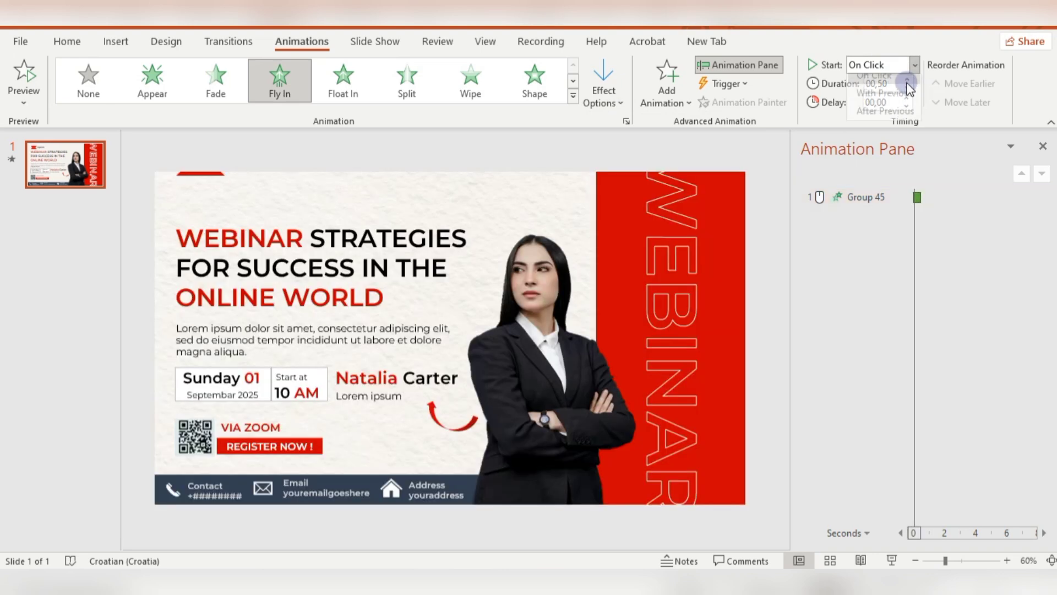
click(915, 65)
click(881, 100)
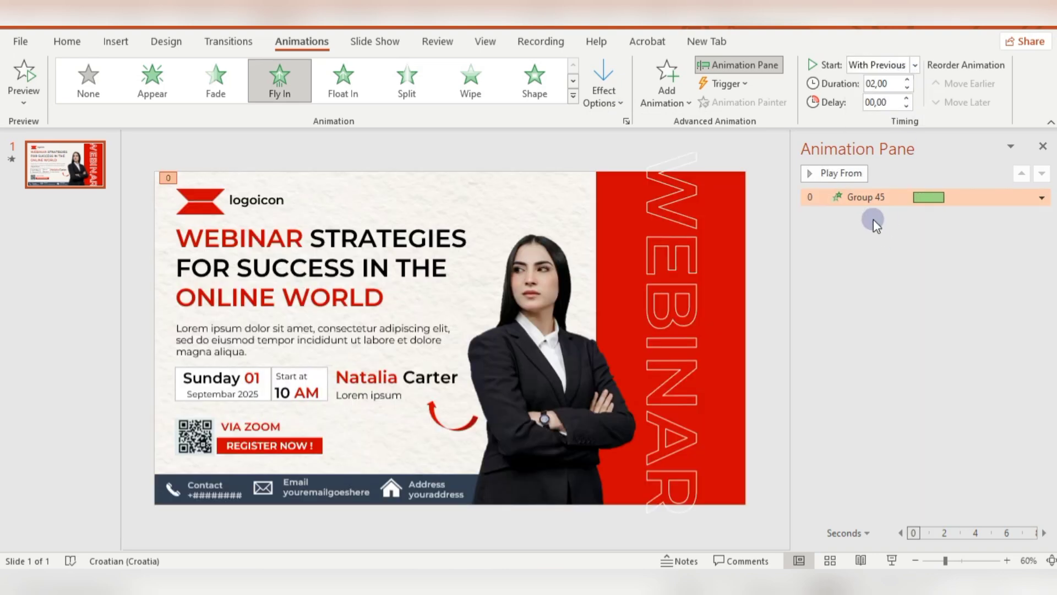
Set the logo fly-in's bounce end to 1.2 seconds in its effect settings
right_click(868, 198)
click(936, 269)
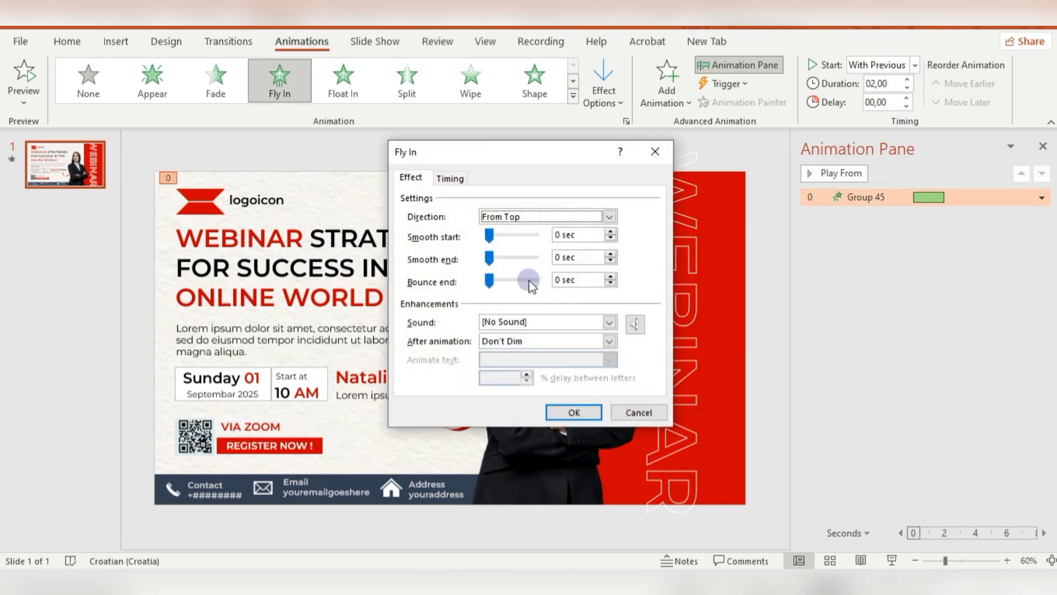
drag(490, 281, 516, 281)
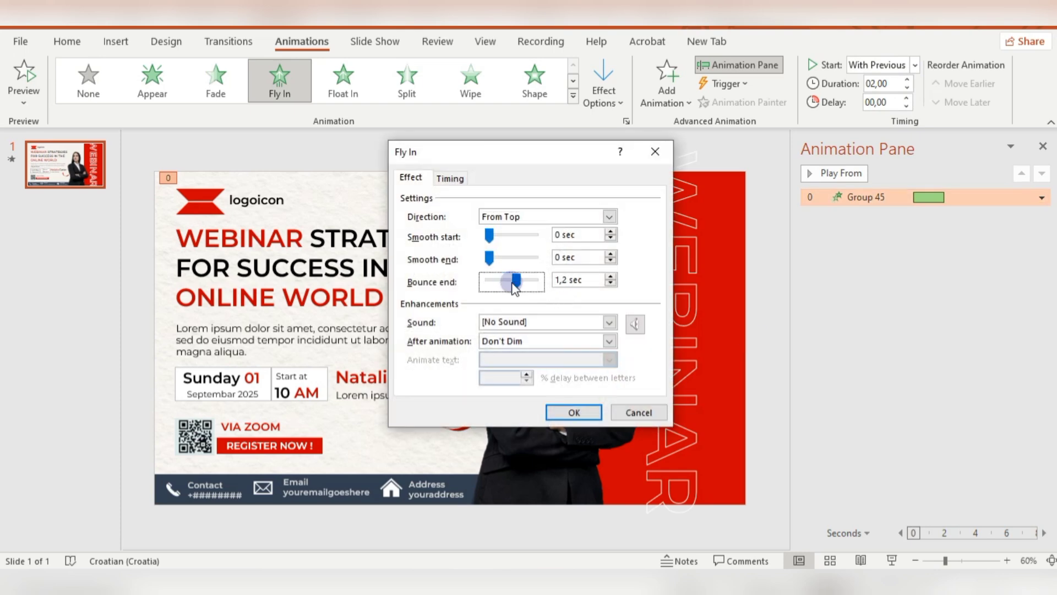
click(577, 413)
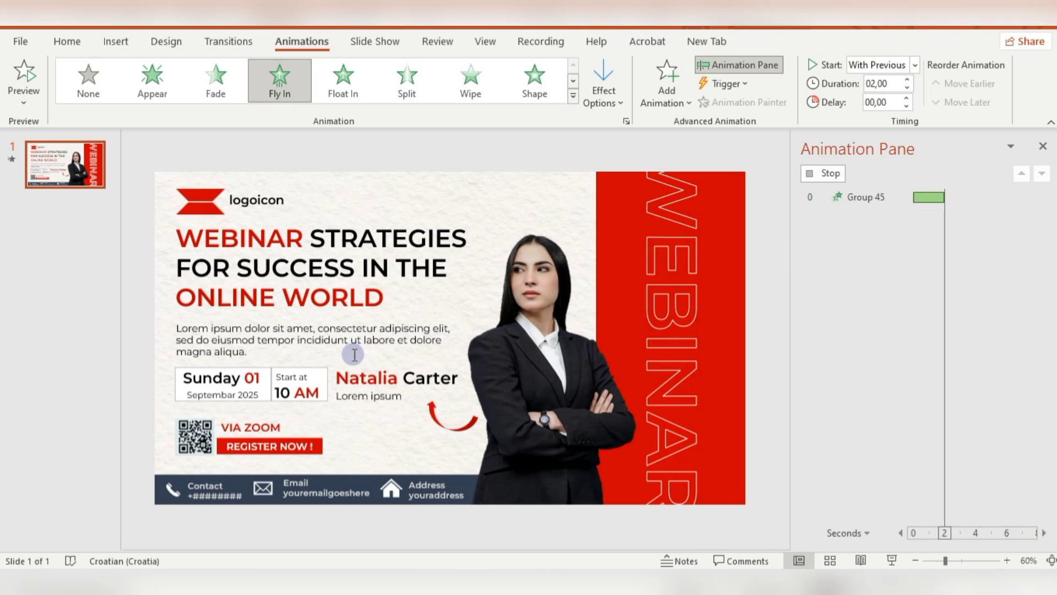
Shorten the logo group's fly-in duration to 1.50 seconds
click(252, 174)
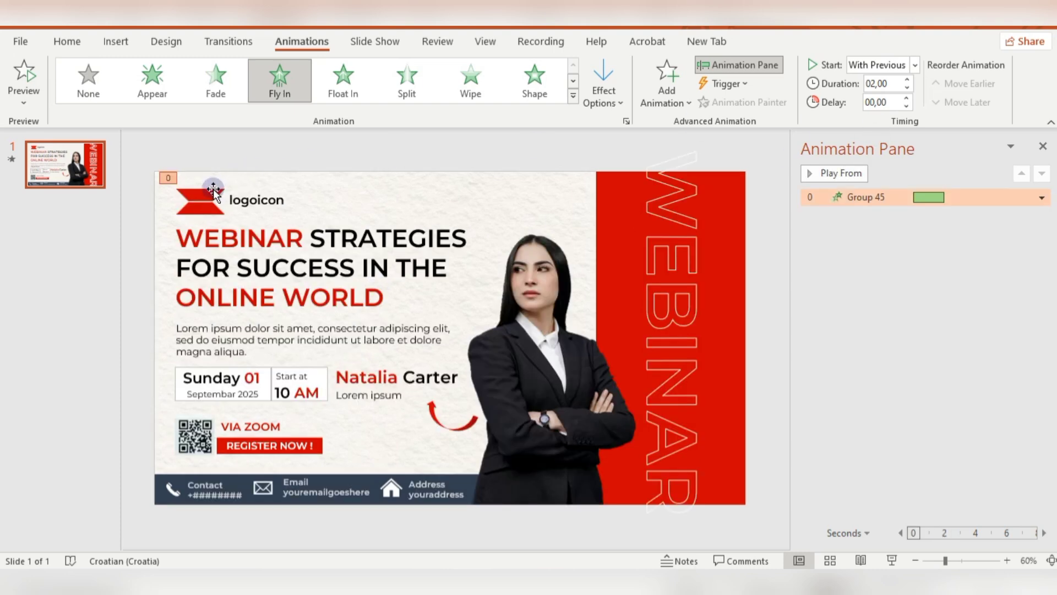
click(906, 87)
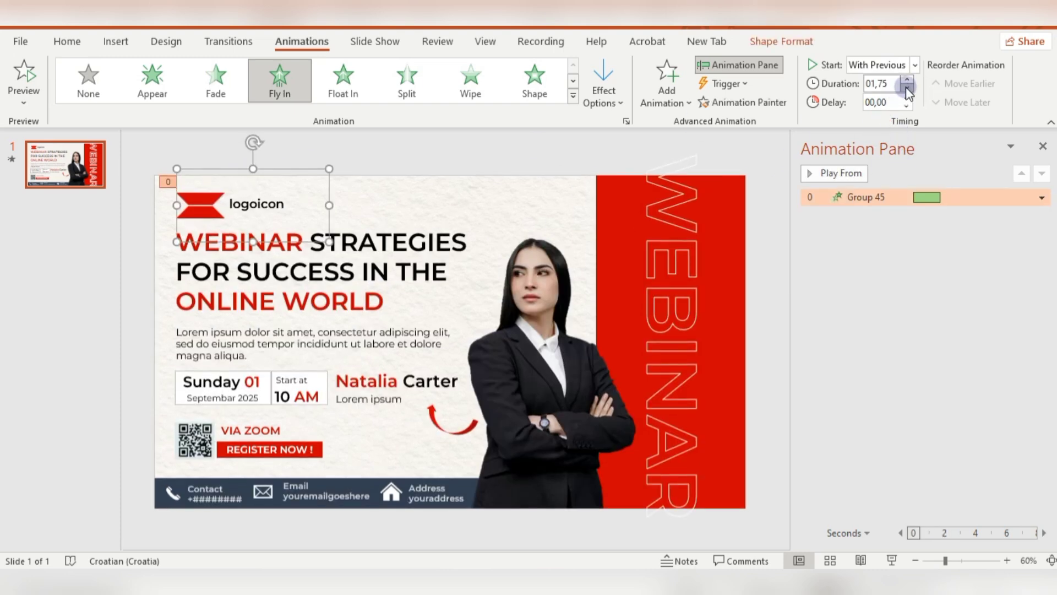
click(906, 87)
Copy the logo's fly-in onto the footer group with Animation Painter, flying in from the bottom
click(321, 482)
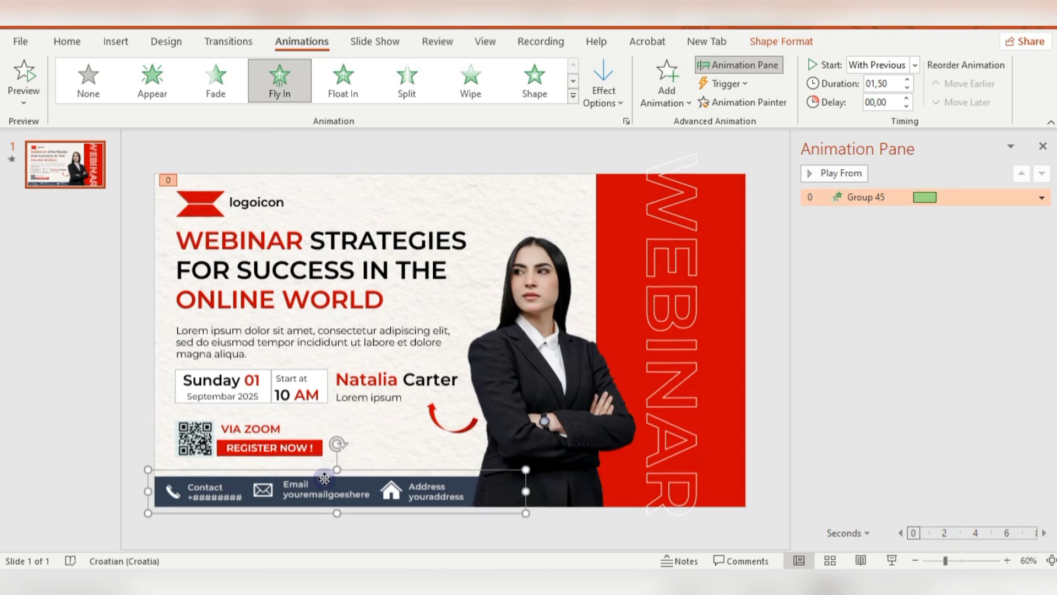
click(879, 198)
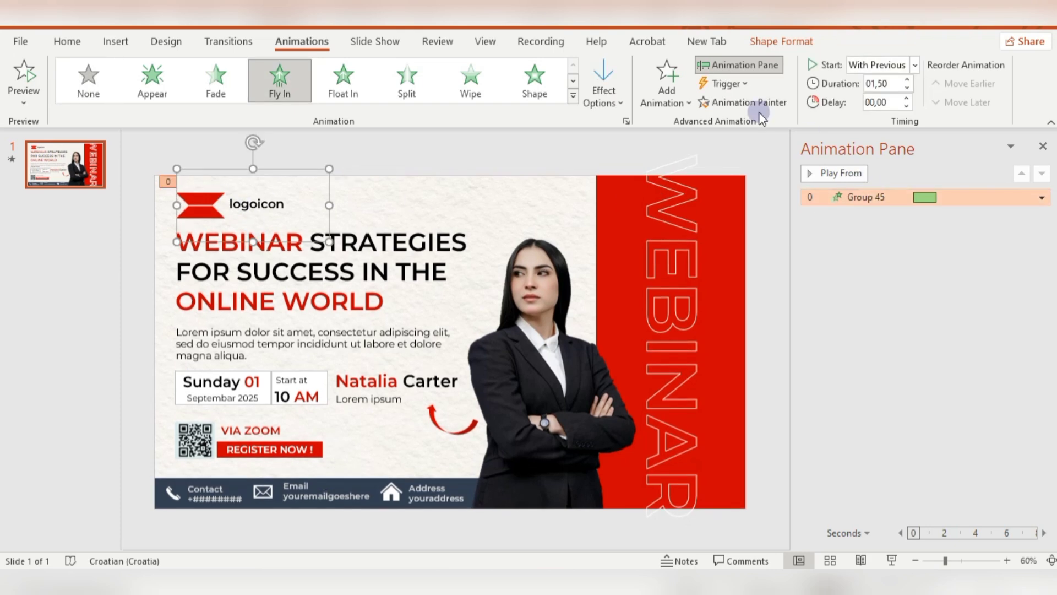
click(746, 103)
click(359, 491)
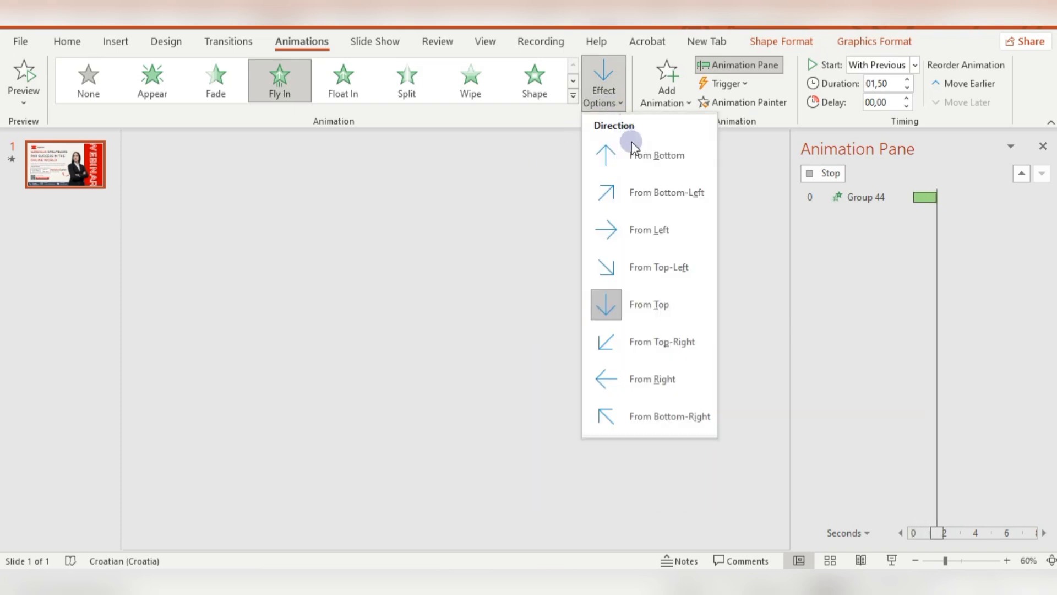
click(639, 154)
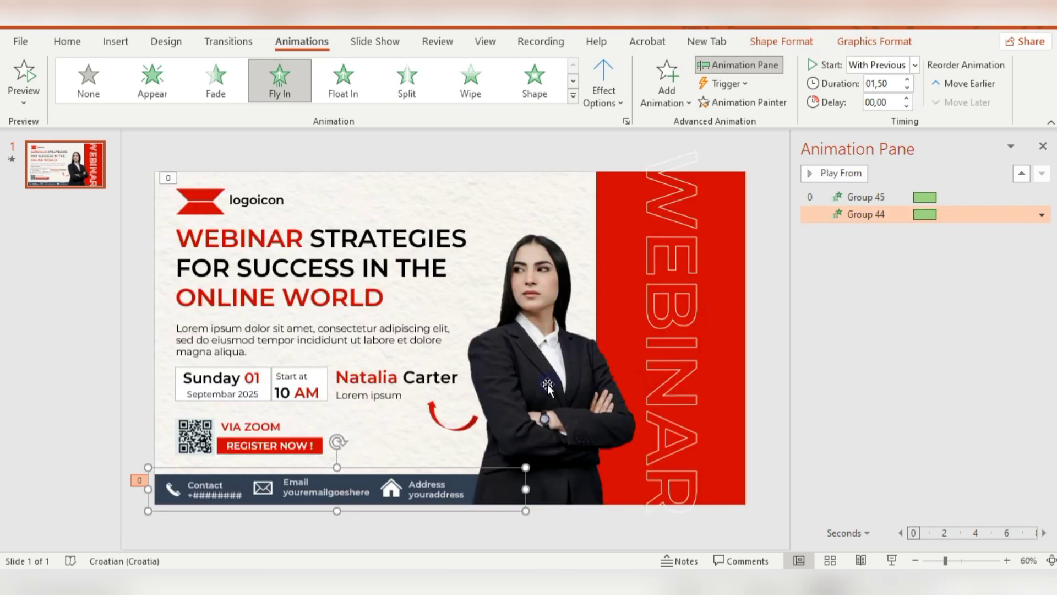
click(547, 384)
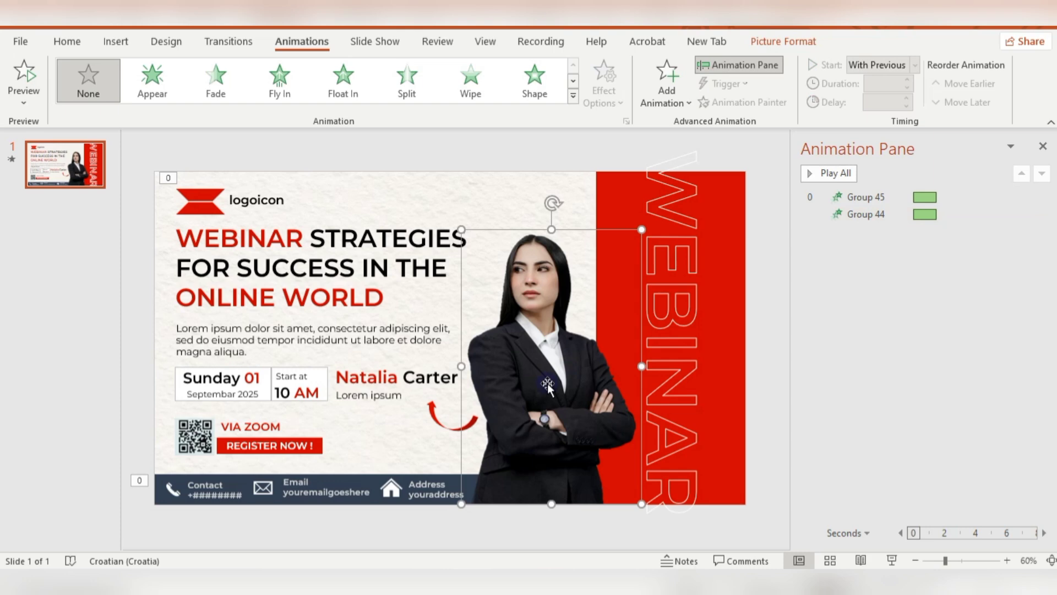
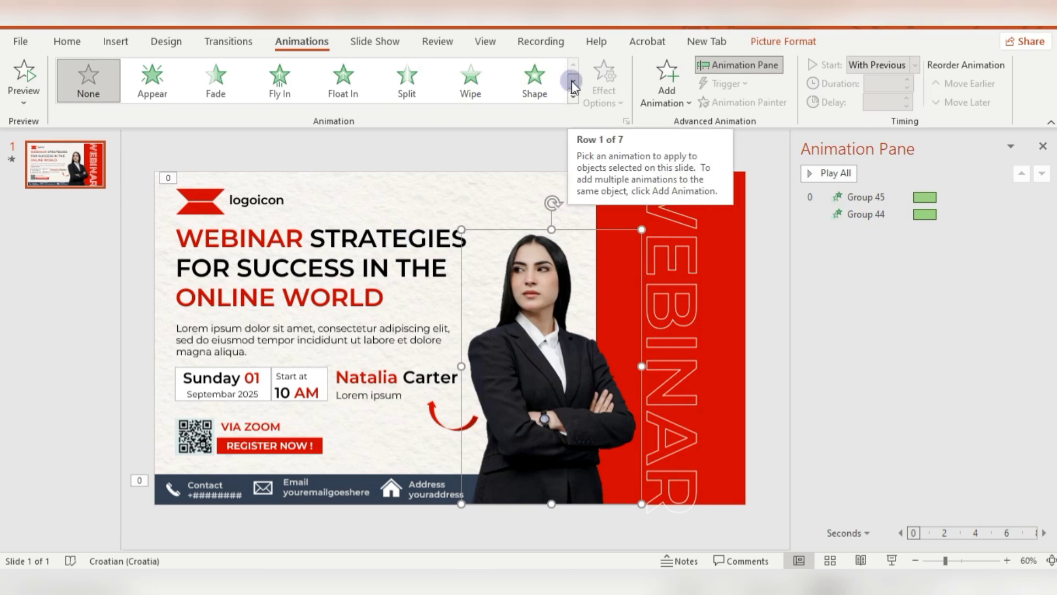
Give Picture 11 a Float In starting With Previous, lasting 1.50 s after a 1.50 s delay
click(356, 85)
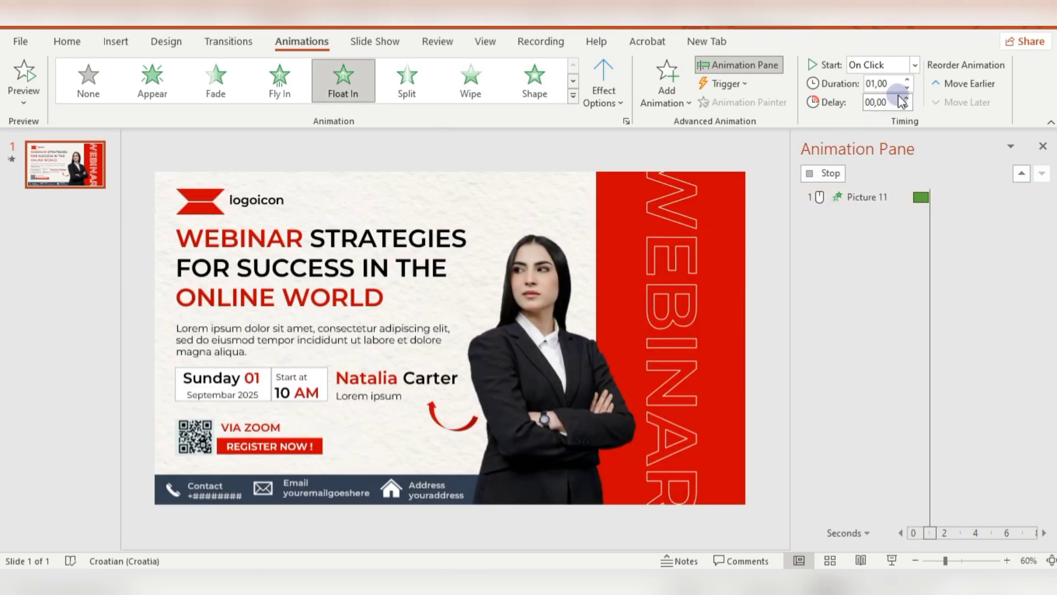
click(915, 65)
click(881, 99)
click(907, 80)
click(907, 80)
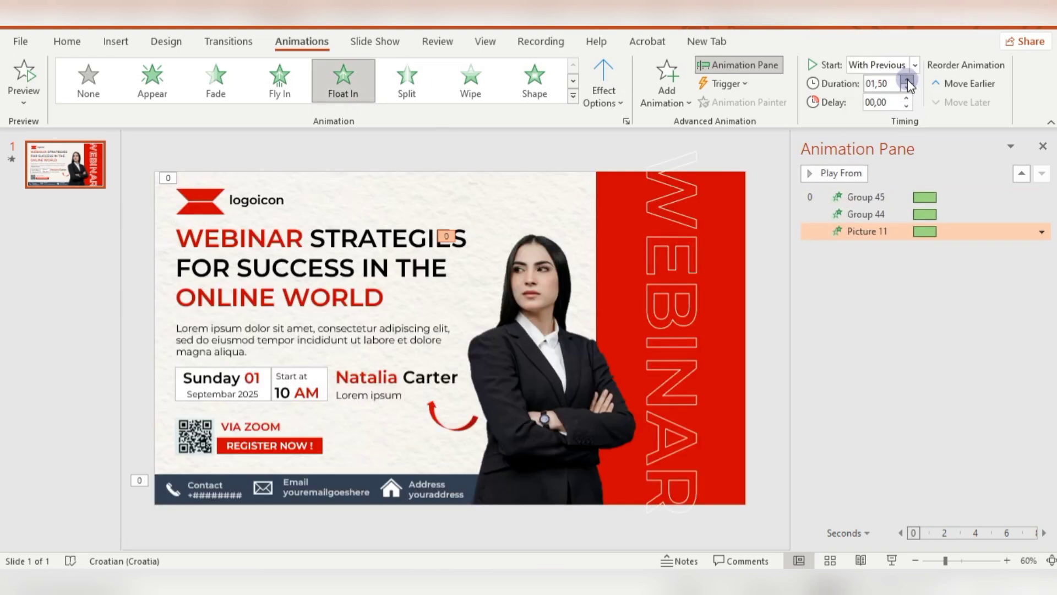
click(907, 80)
click(907, 80)
click(906, 87)
click(907, 87)
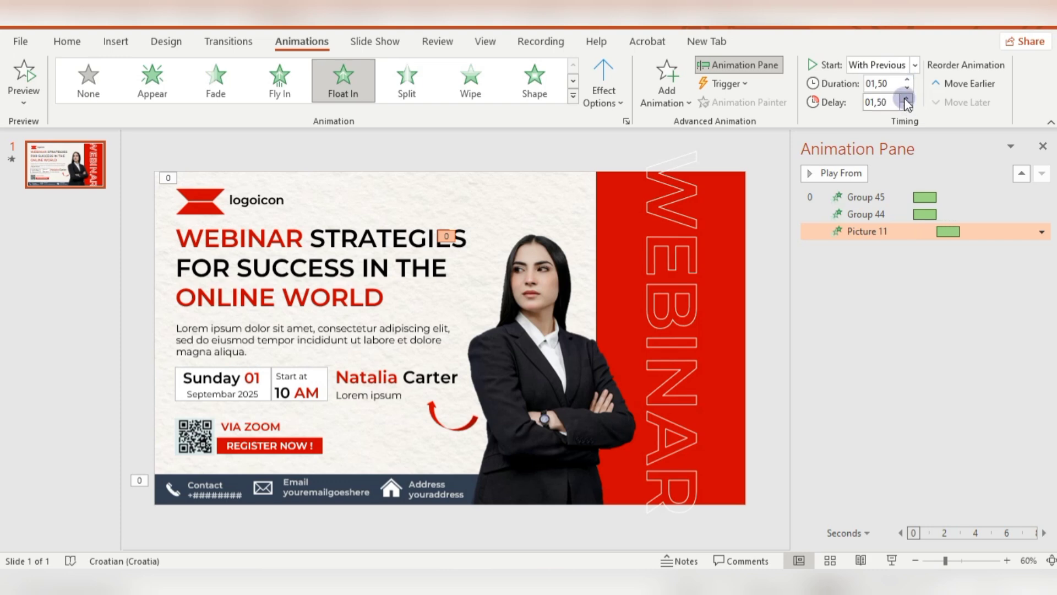
click(693, 244)
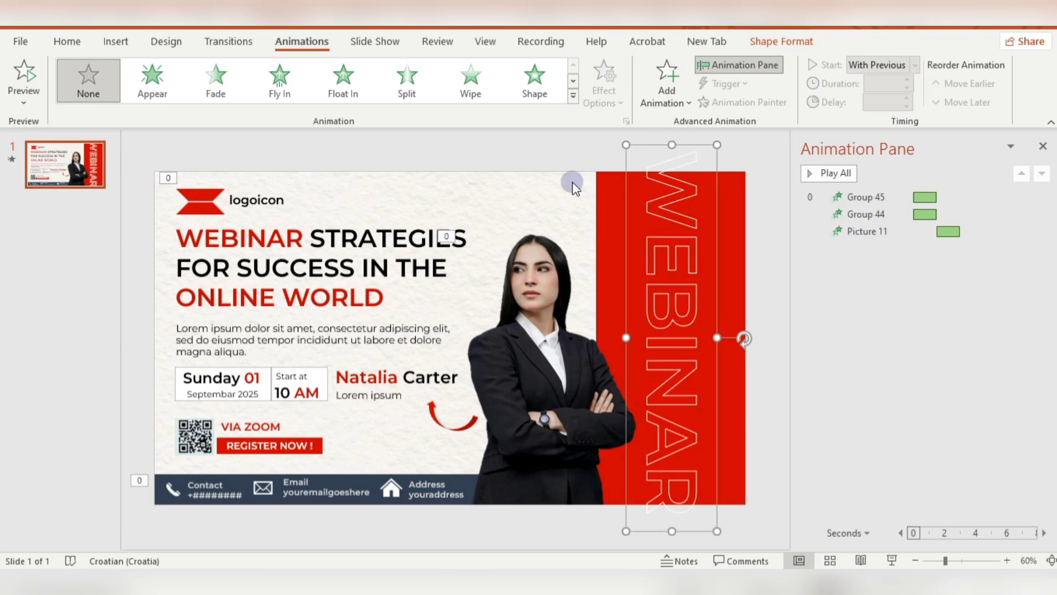
Apply a From Top Wipe to the vertical WEBINAR text, starting With Previous, 1.50 s long
click(481, 87)
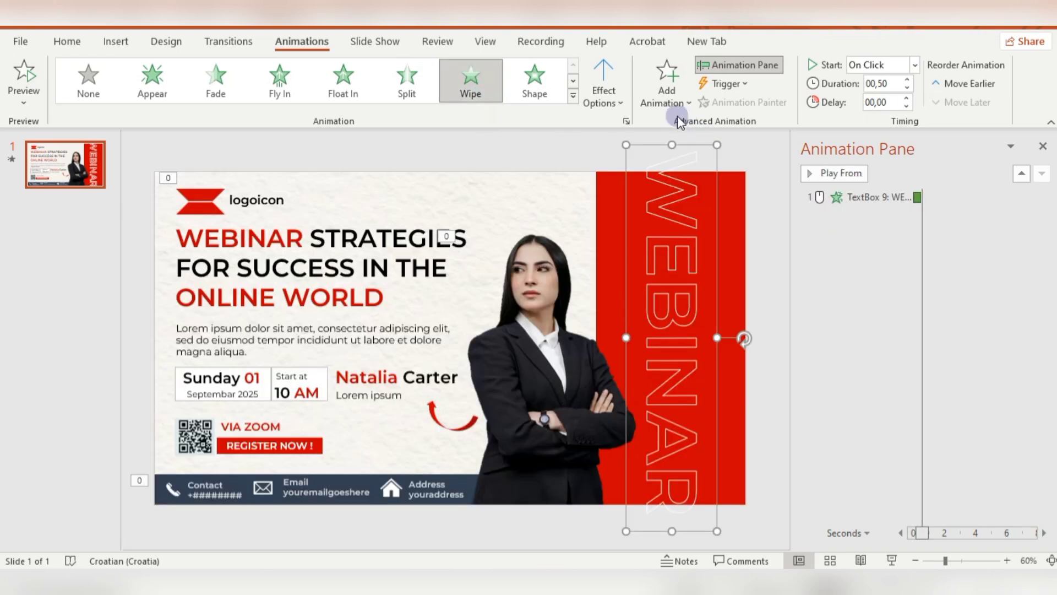
click(624, 94)
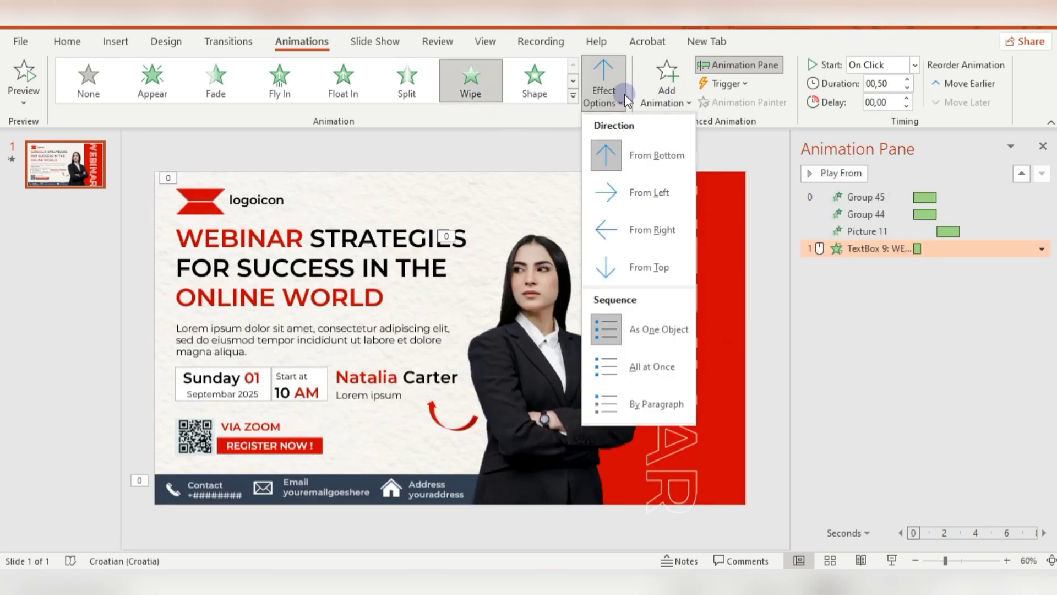
click(654, 267)
click(916, 65)
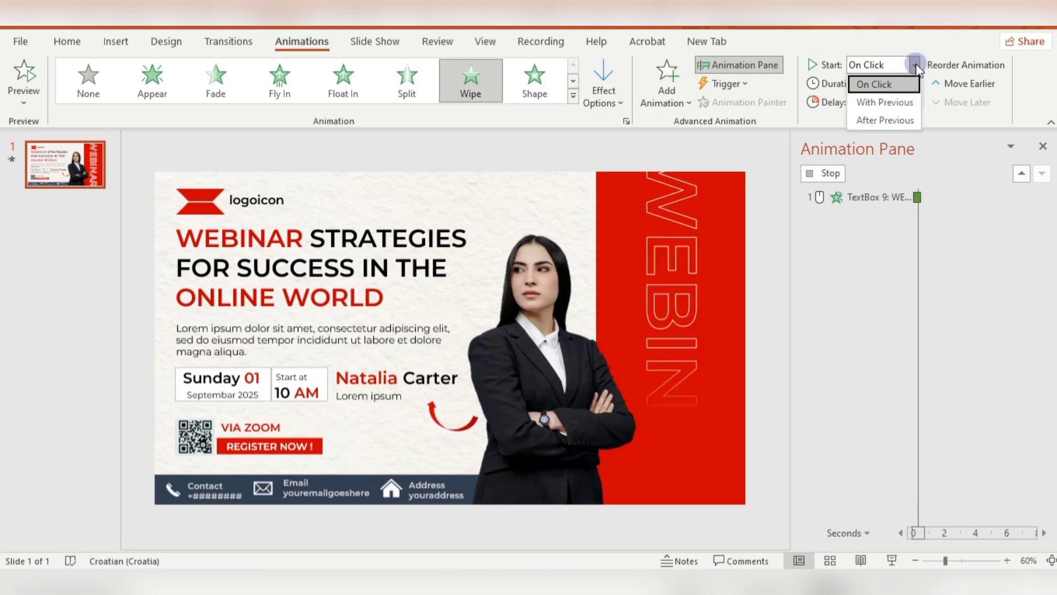
click(901, 99)
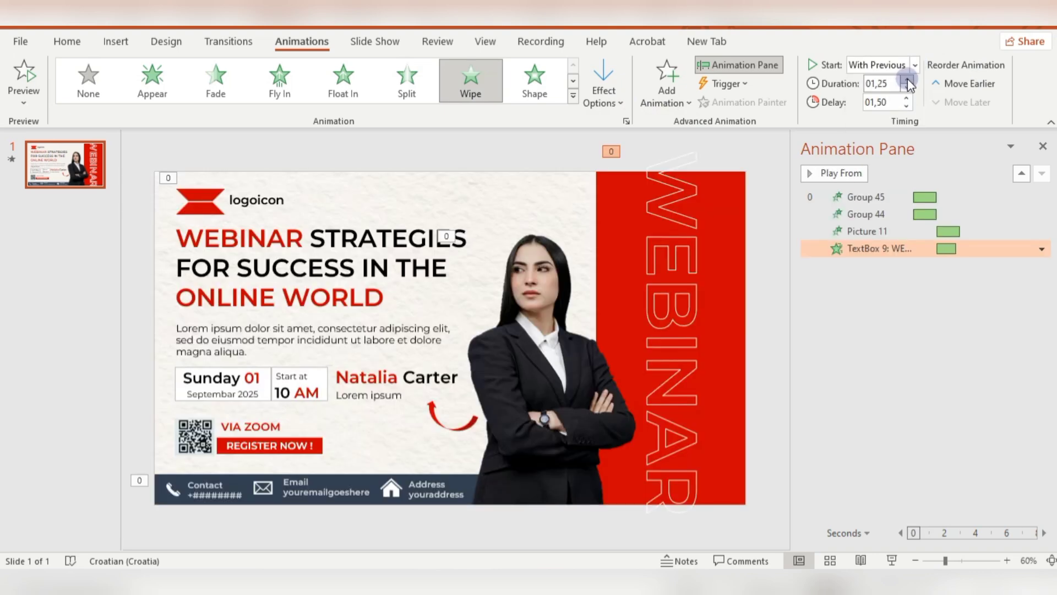
click(907, 79)
Make the WEBINAR STRATEGIES title Fly In From Right, starting With Previous
click(302, 238)
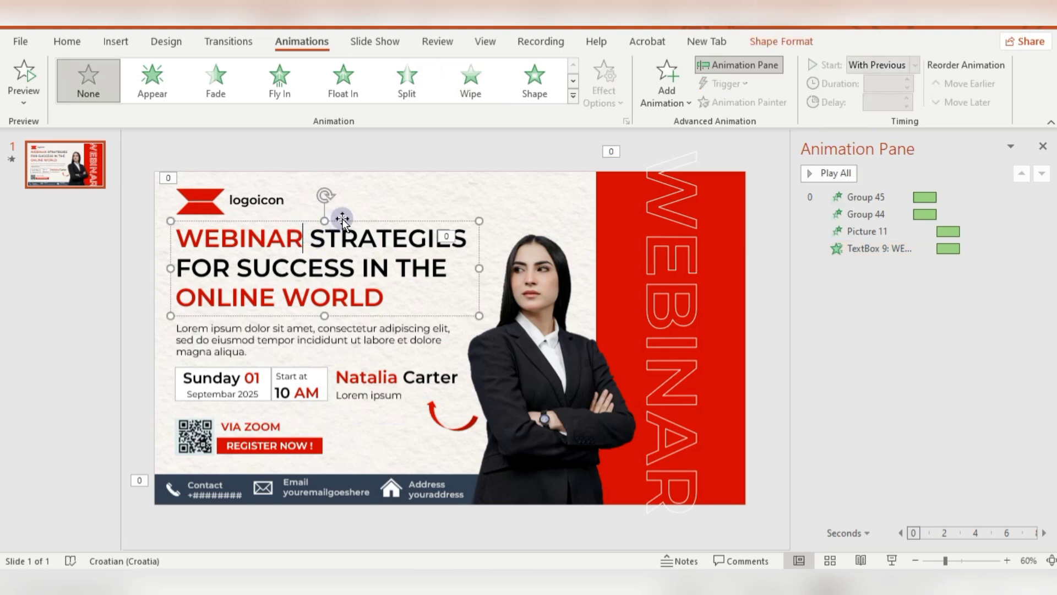
click(282, 91)
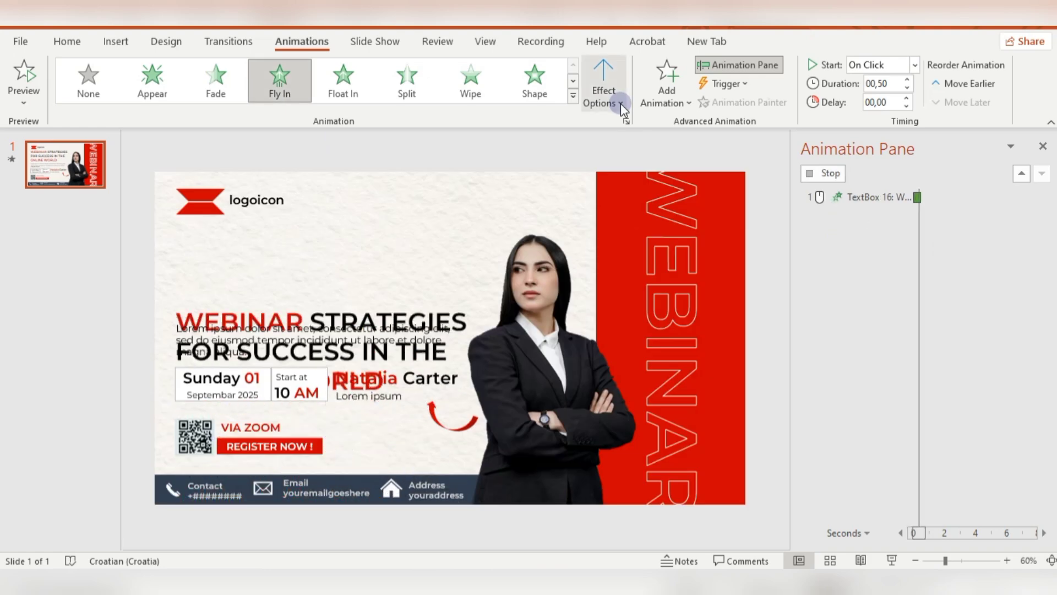
click(620, 104)
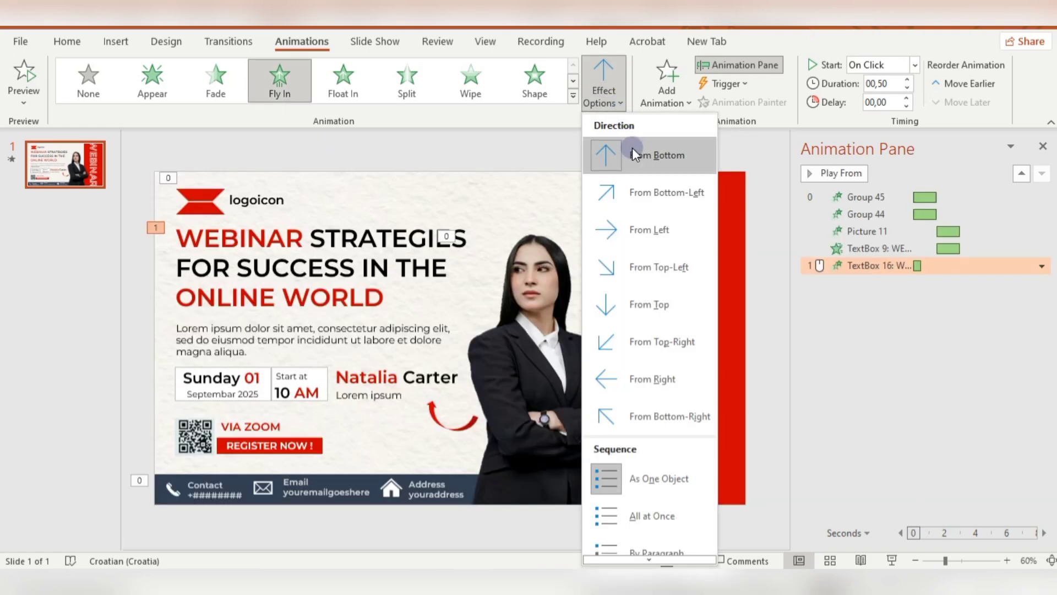
click(656, 377)
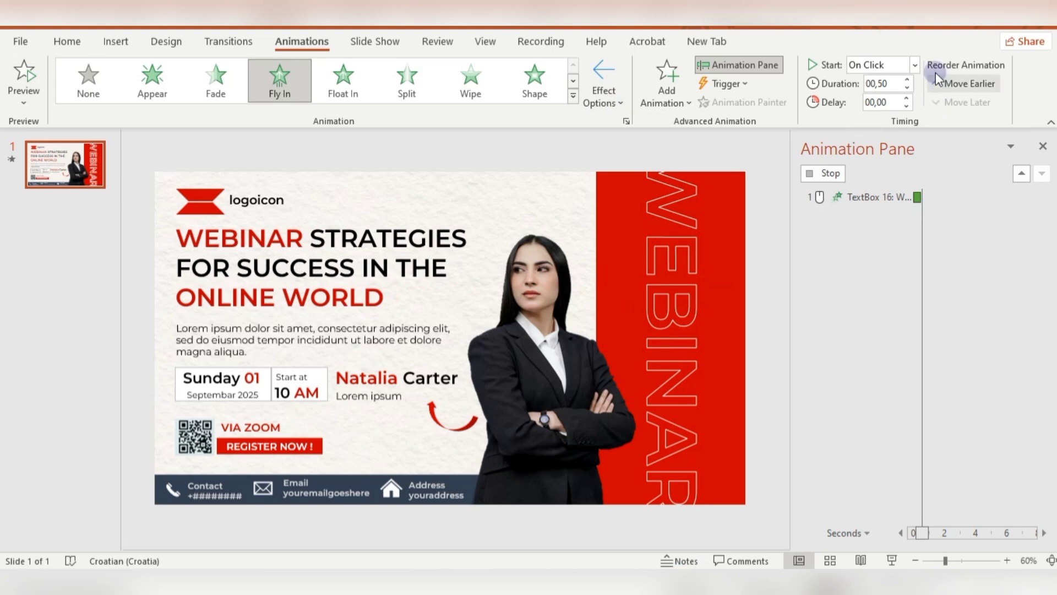
click(916, 64)
click(881, 102)
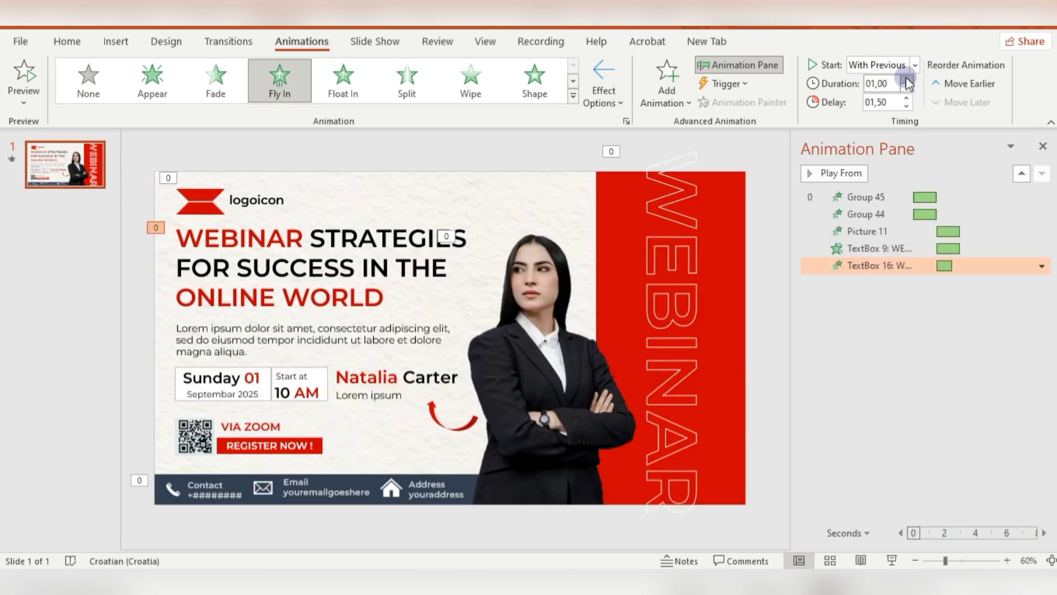
click(1041, 266)
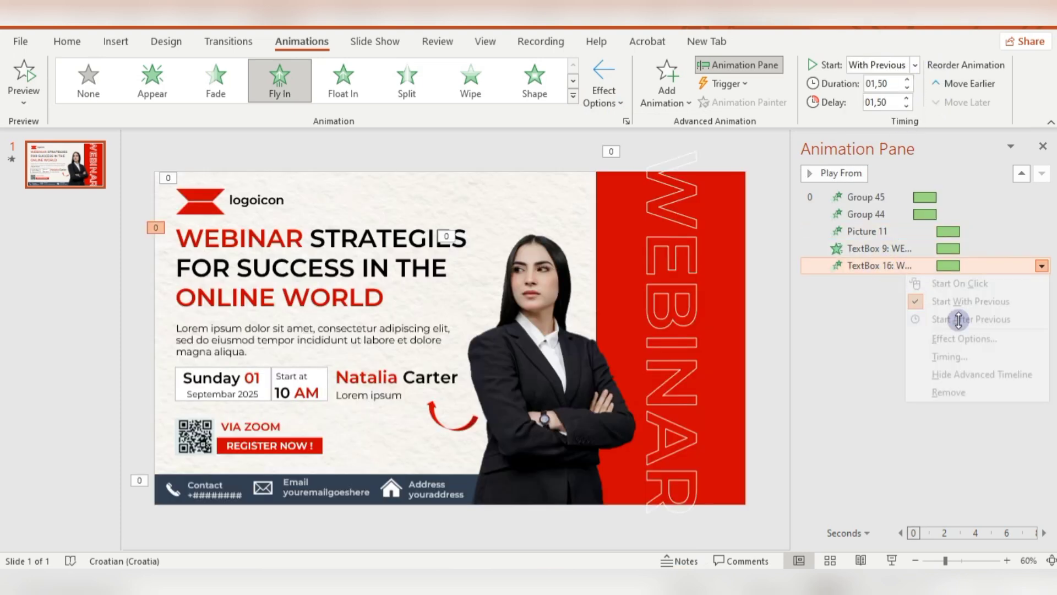
click(964, 338)
Set the title fly-in's Bounce end to 1.2 sec and raise its delay to 03.00
drag(489, 280, 524, 287)
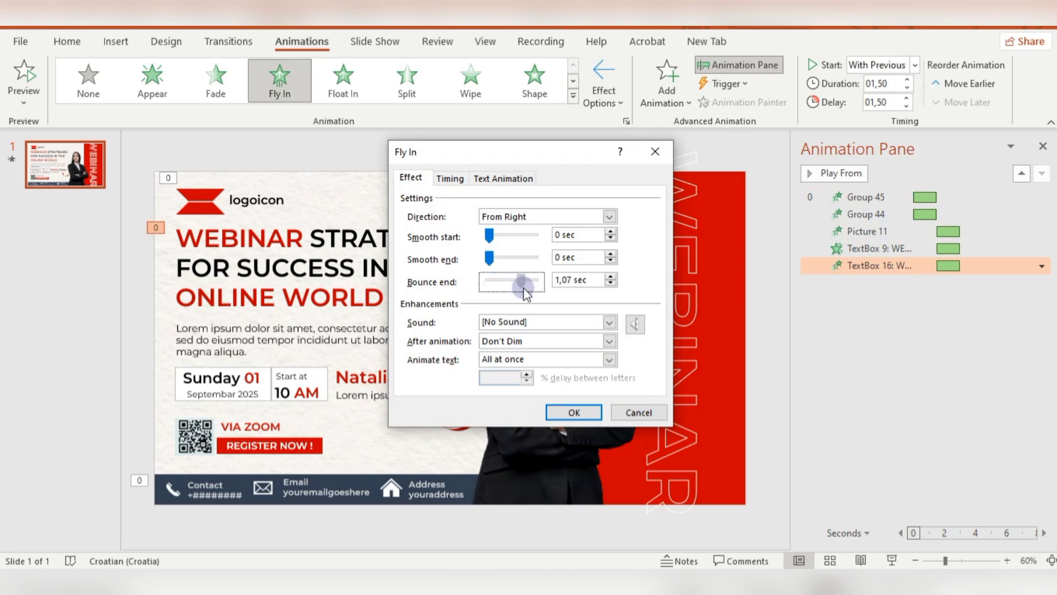
click(611, 277)
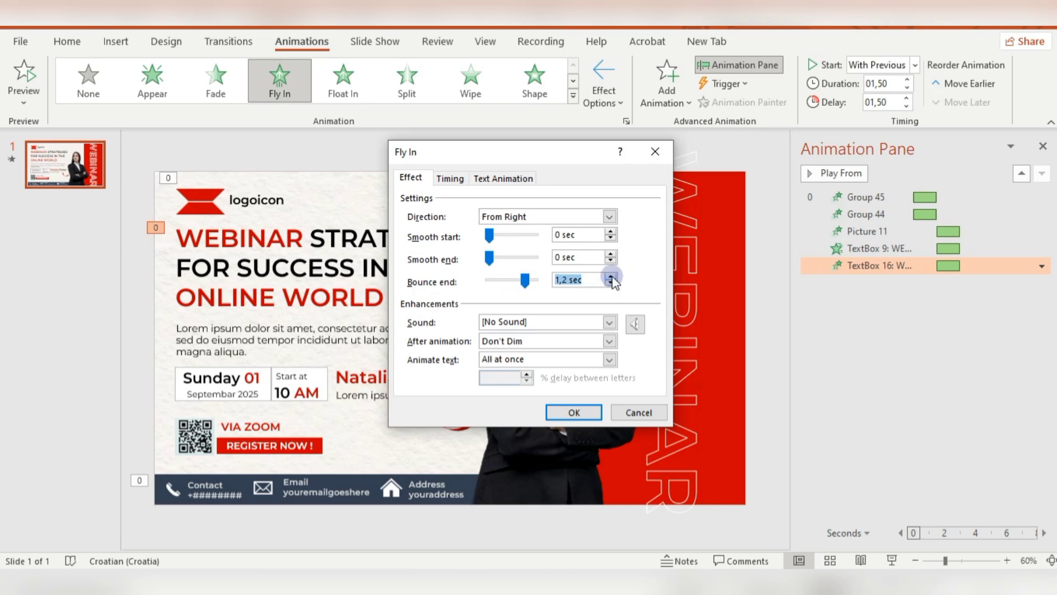
click(585, 411)
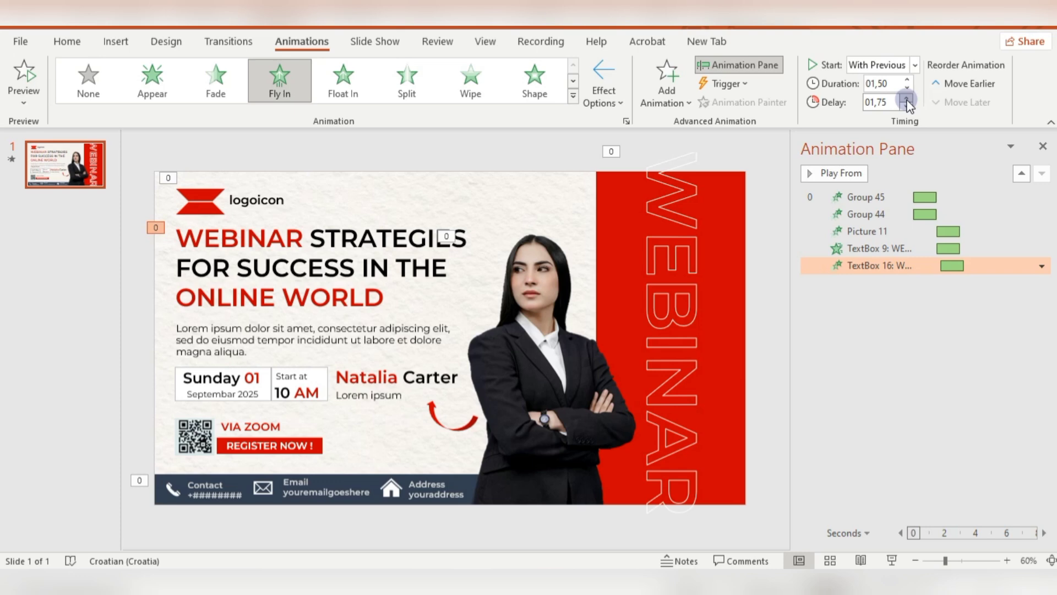
click(906, 100)
click(906, 100)
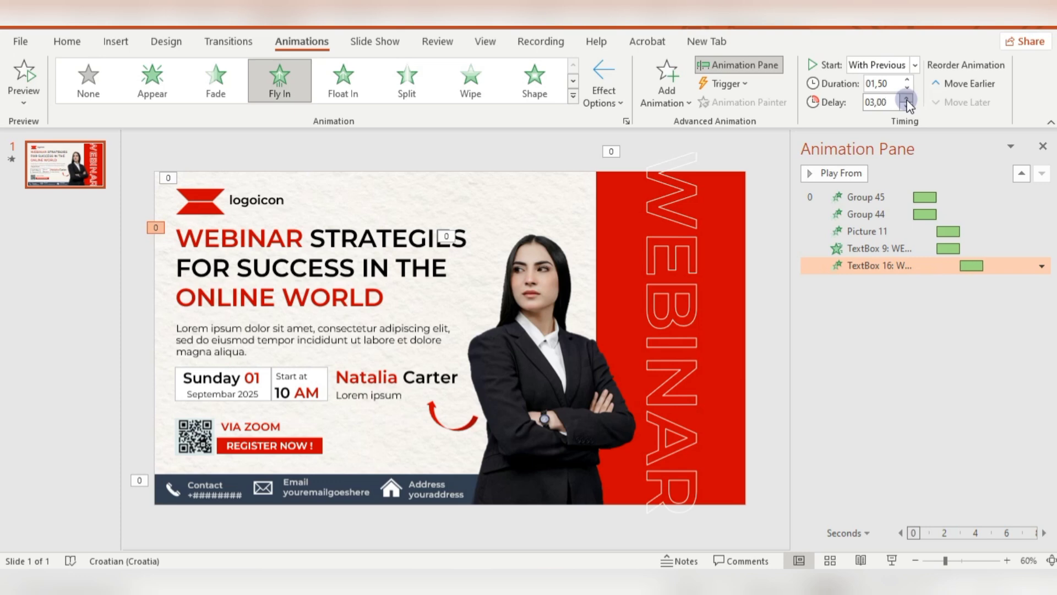
Copy the title's fly-in animation onto the Lorem ipsum paragraph and set its direction to From Left
click(358, 269)
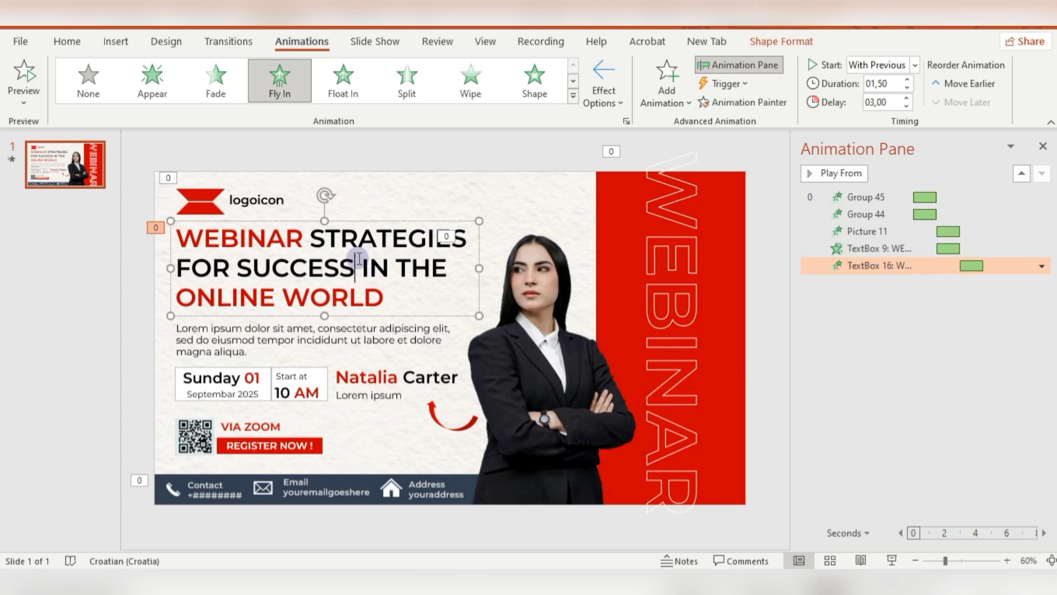
click(342, 343)
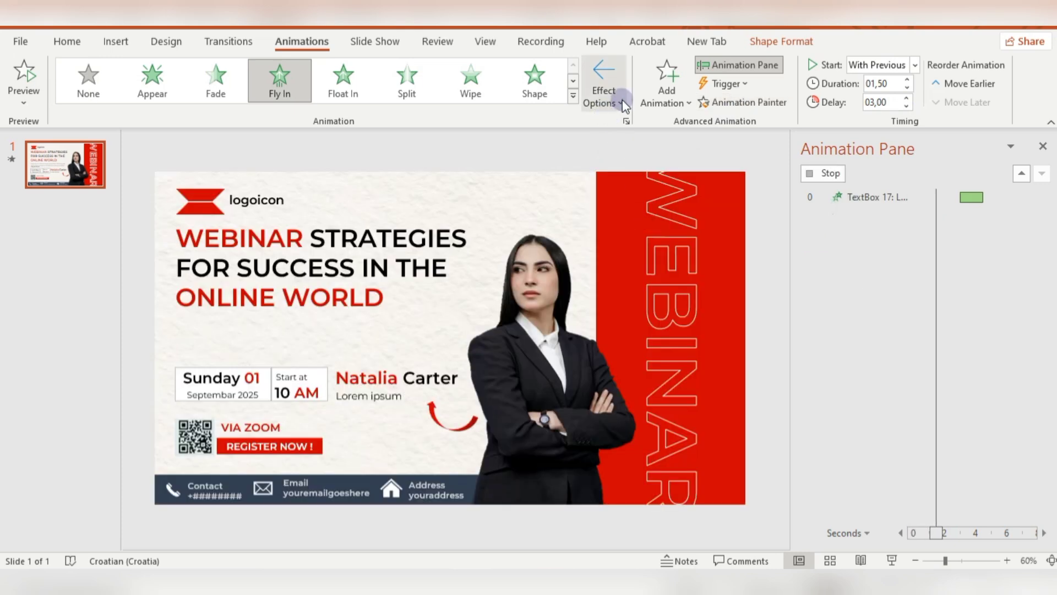
click(621, 102)
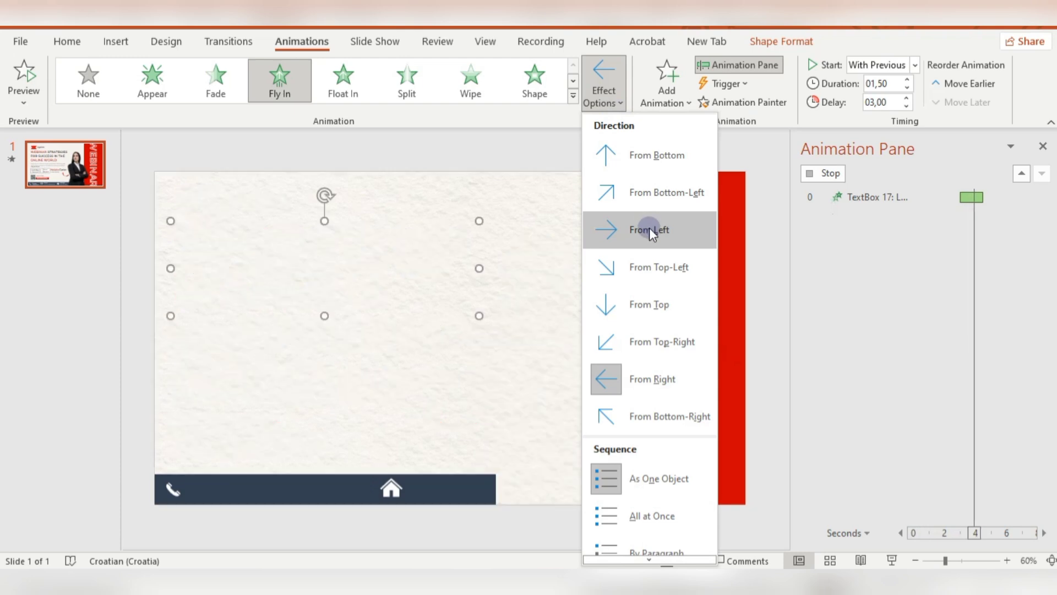
click(649, 230)
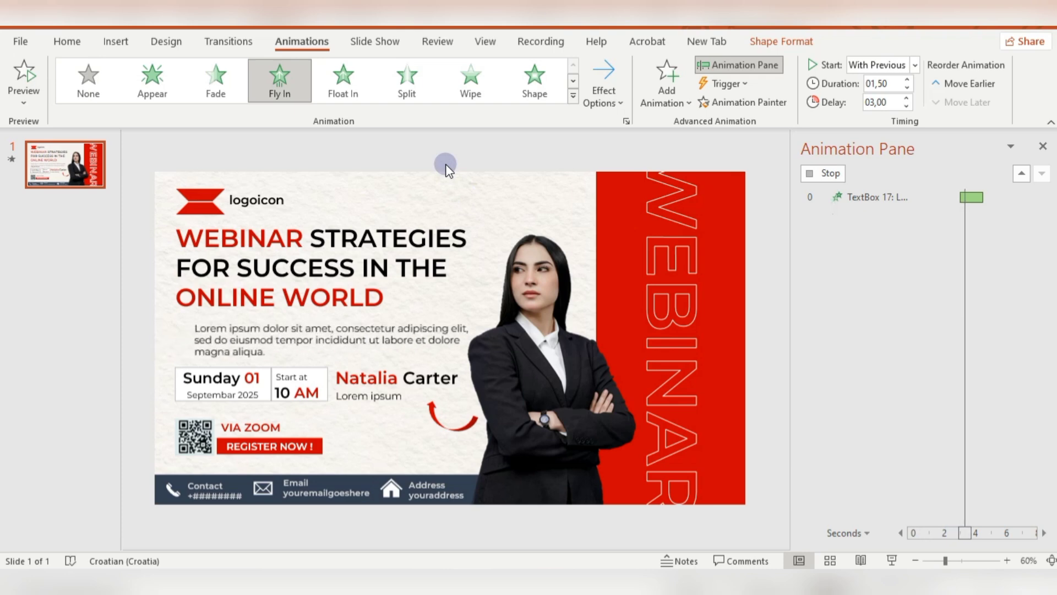
Select the date, time, speaker, QR code and register details in the lower left
click(279, 365)
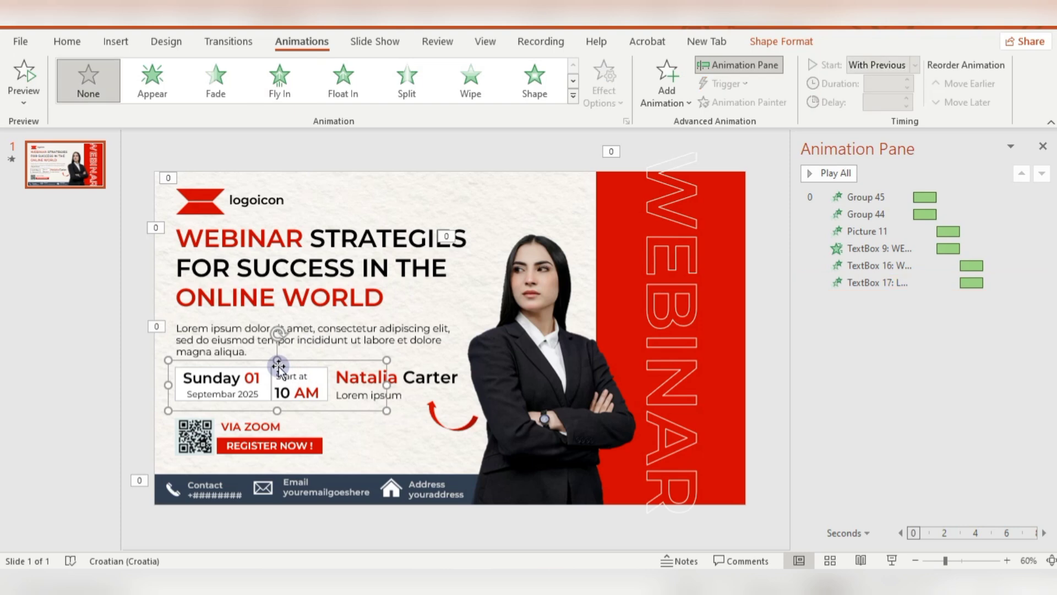
shift+click(374, 395)
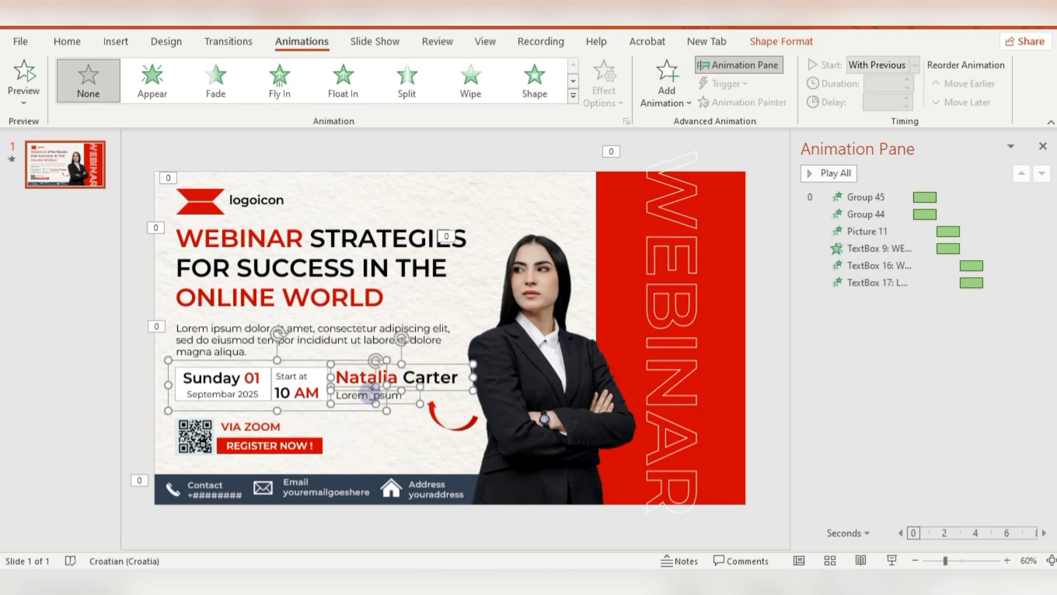
drag(128, 359, 467, 467)
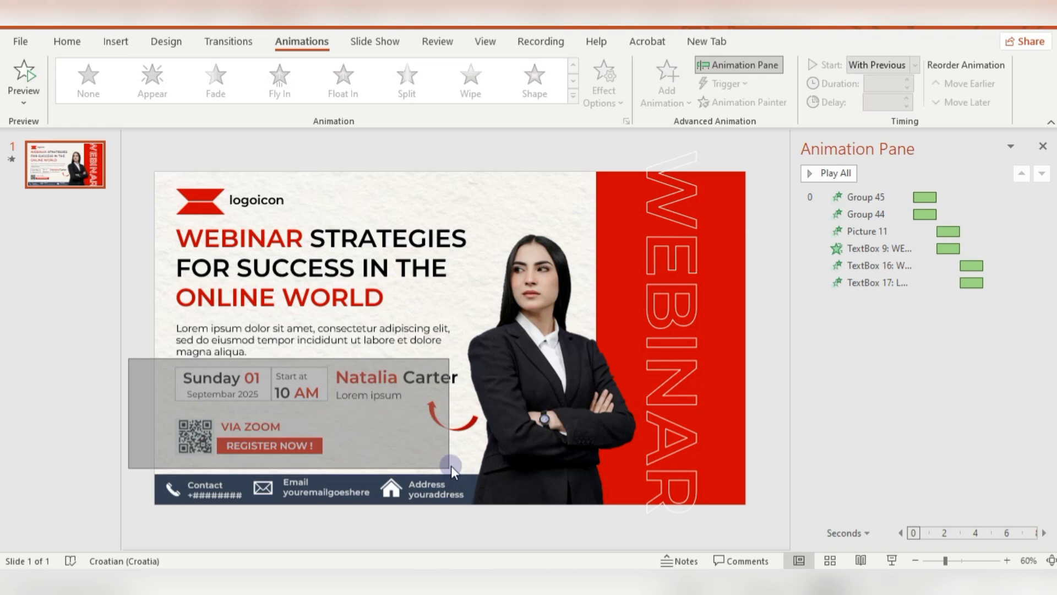
drag(468, 467, 466, 462)
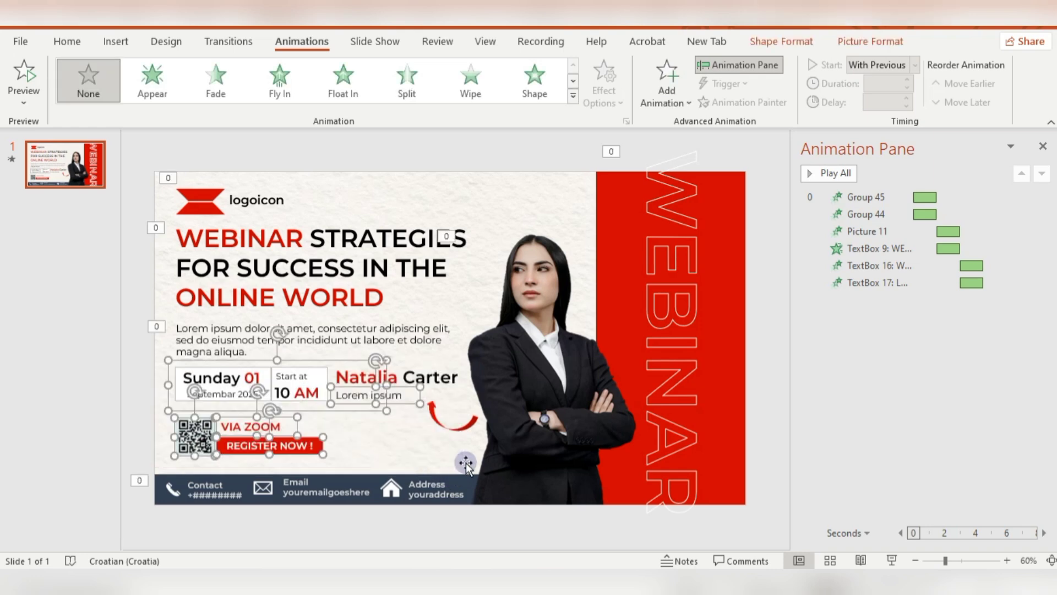
shift+click(419, 377)
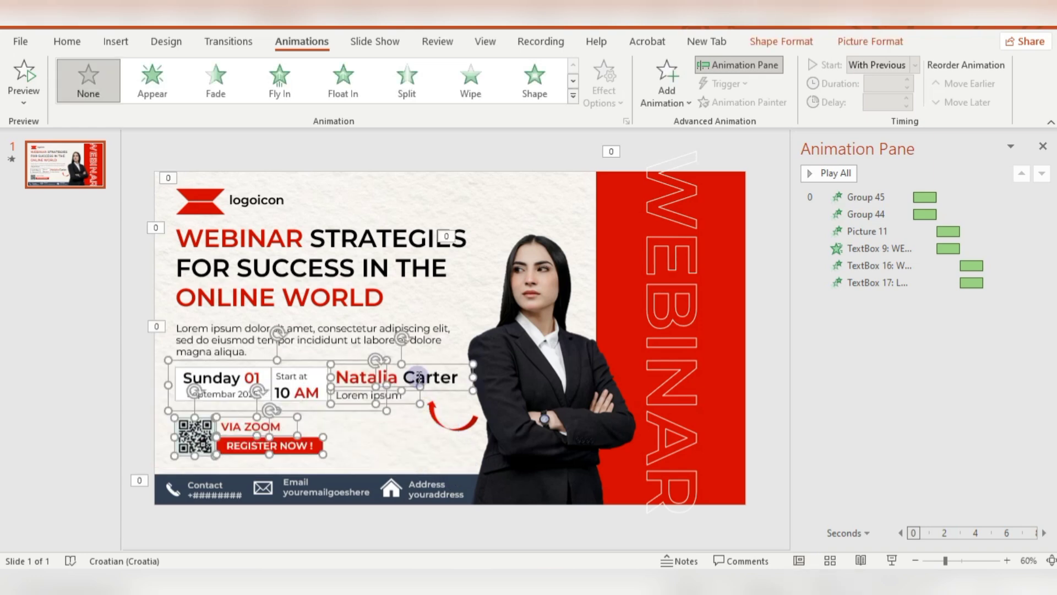
Apply Float In to the details, With Previous, lasting 1.50 s after a 4.50 s delay
click(353, 91)
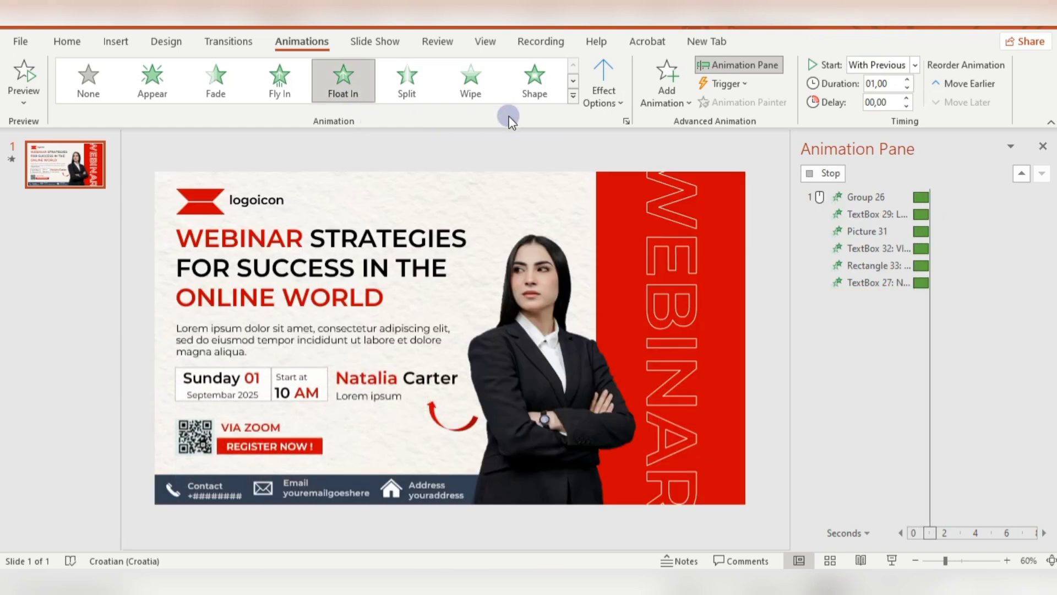
click(915, 64)
click(906, 97)
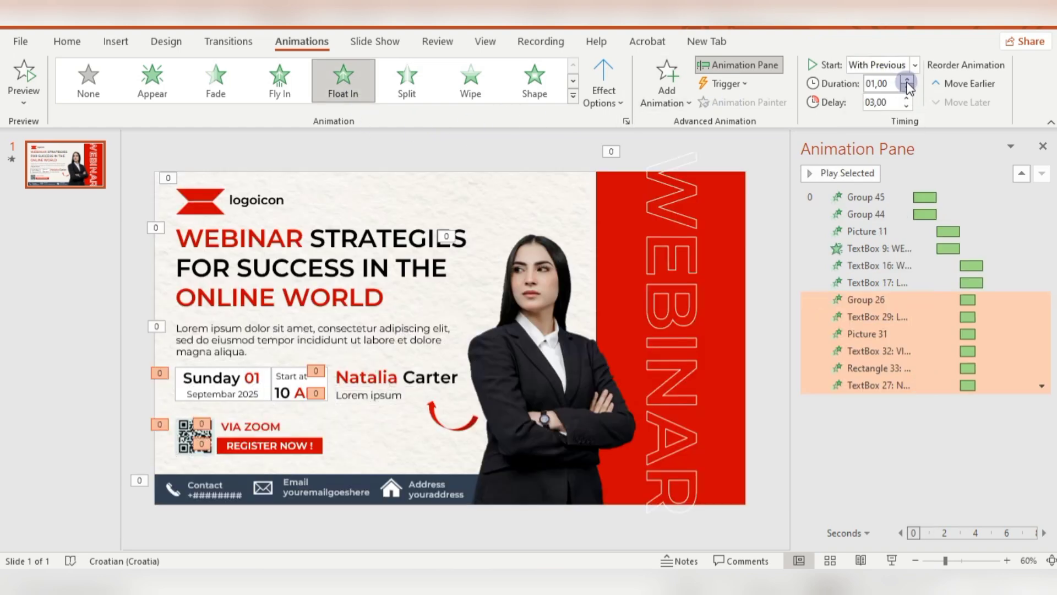
click(907, 81)
click(907, 81)
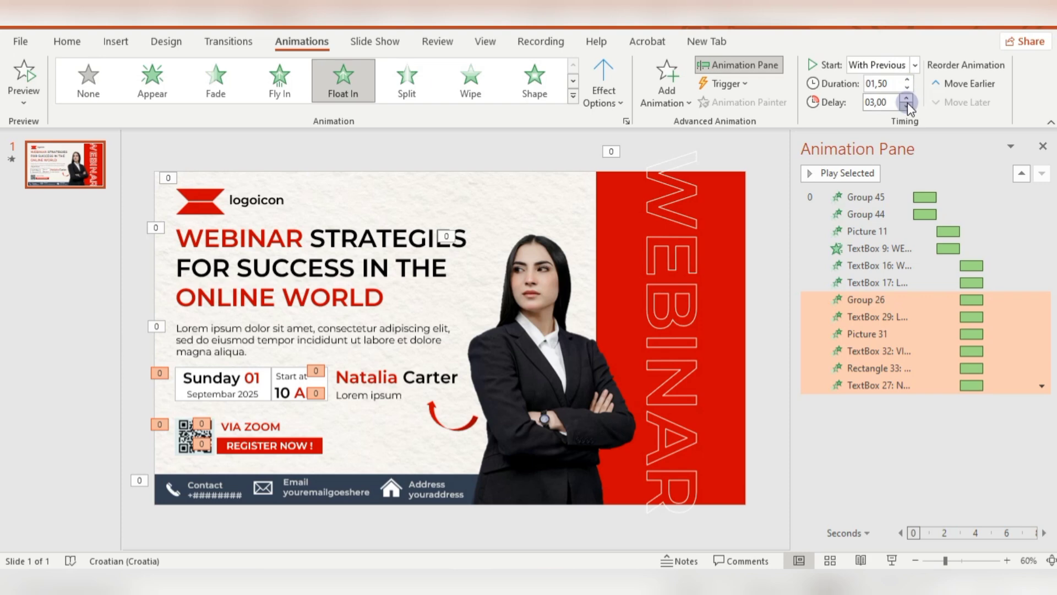
click(907, 97)
double_click(907, 97)
double_click(908, 97)
click(908, 97)
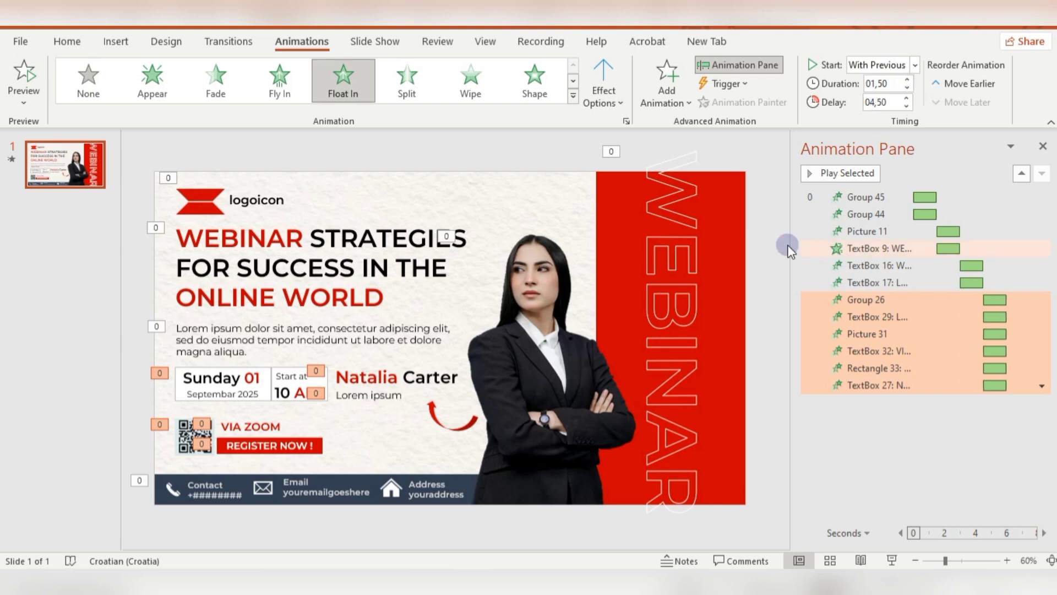
click(776, 235)
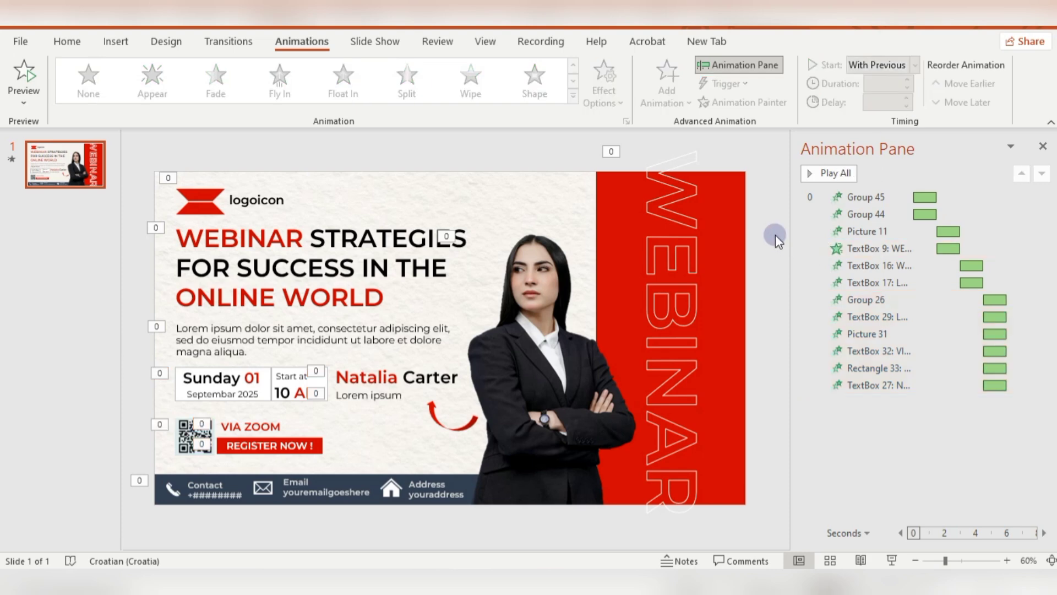
Give the red curved arrow a Wipe entrance starting With Previous, then close the Animation Pane
click(467, 425)
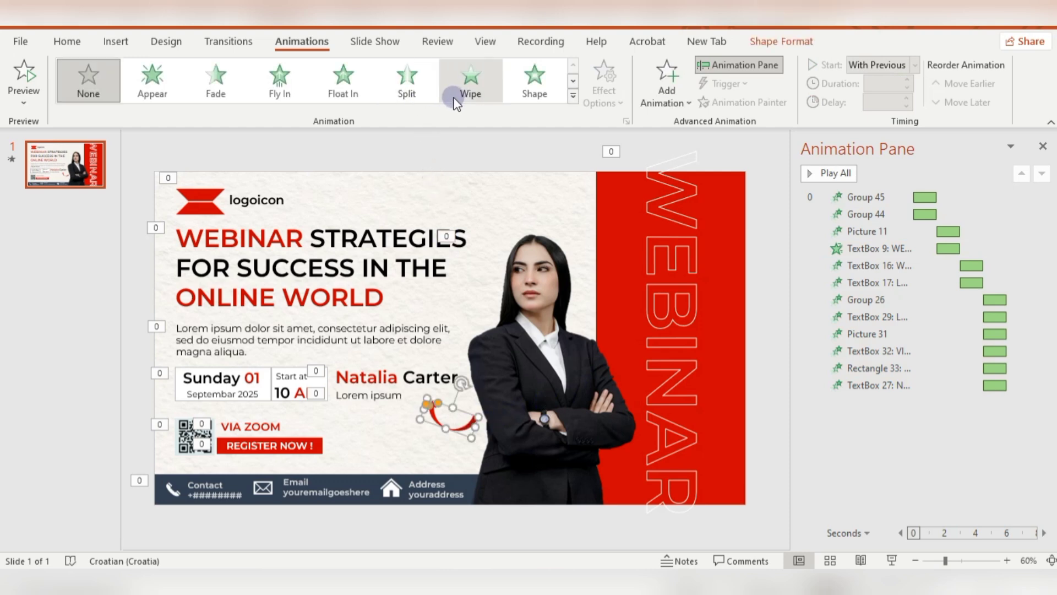
click(469, 88)
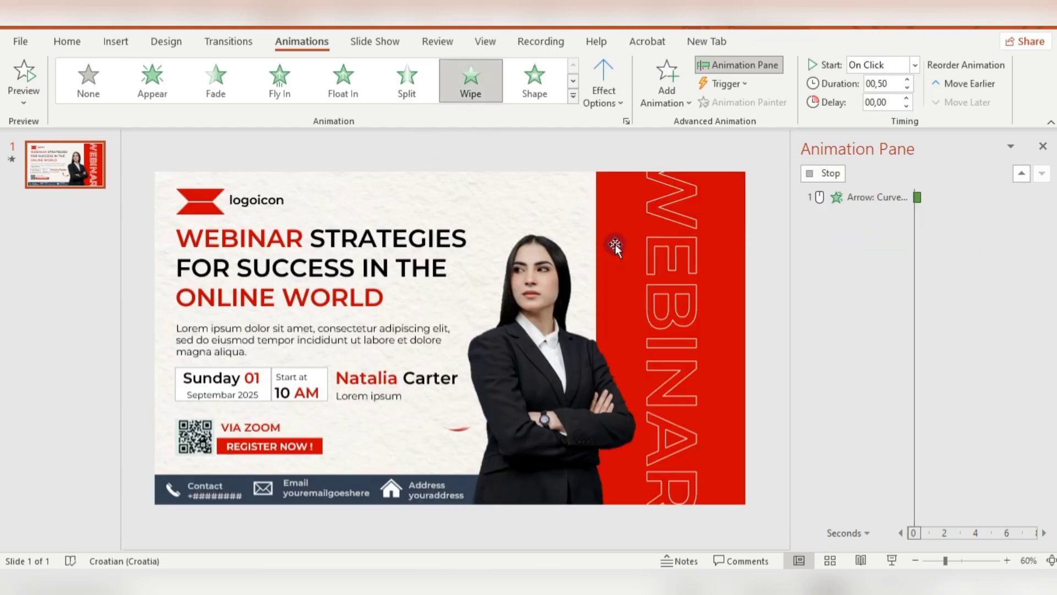
click(914, 64)
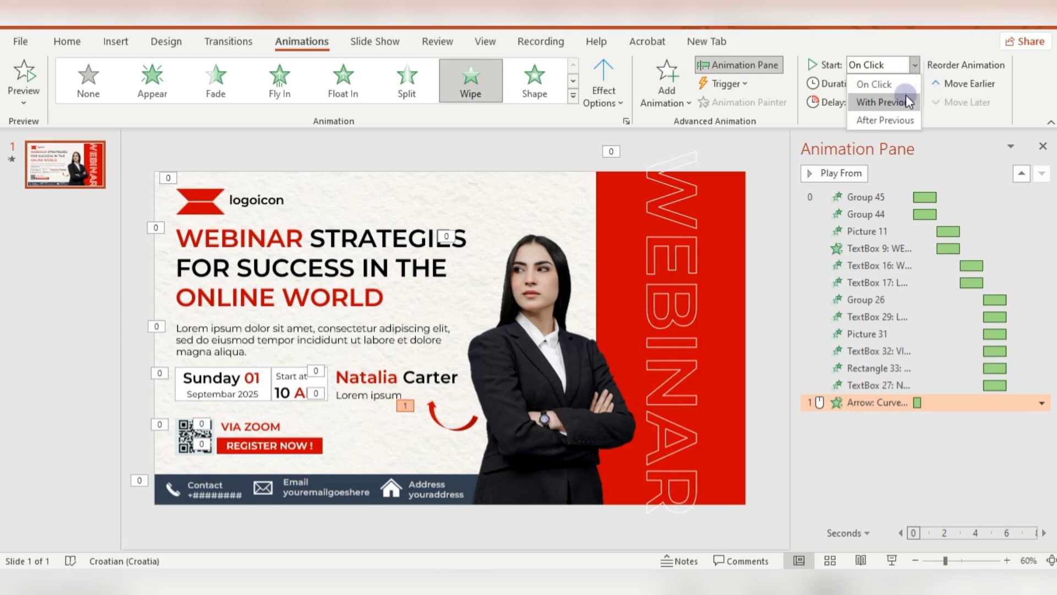
click(907, 96)
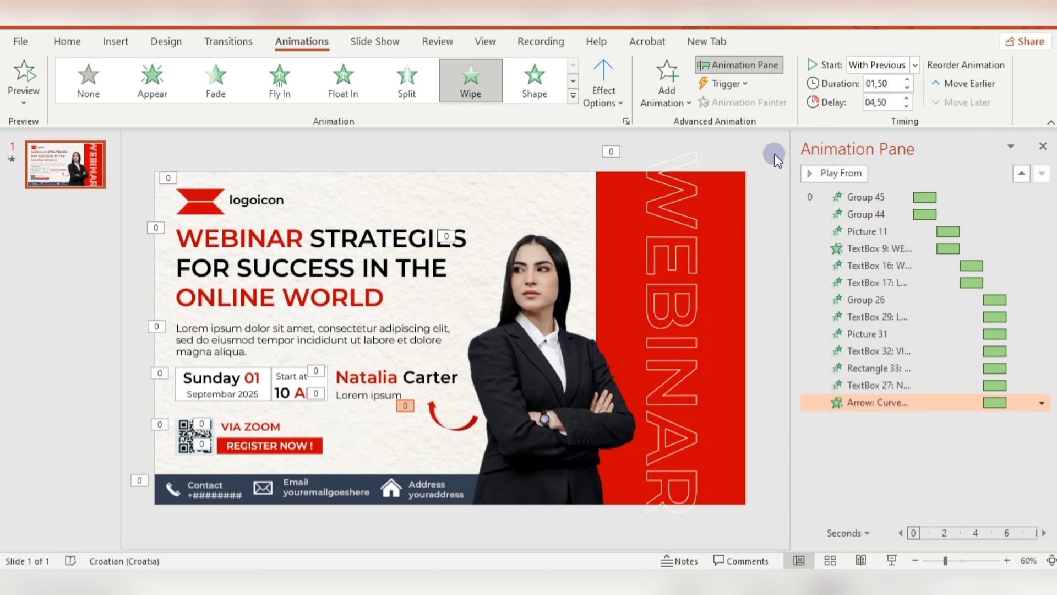
click(1043, 146)
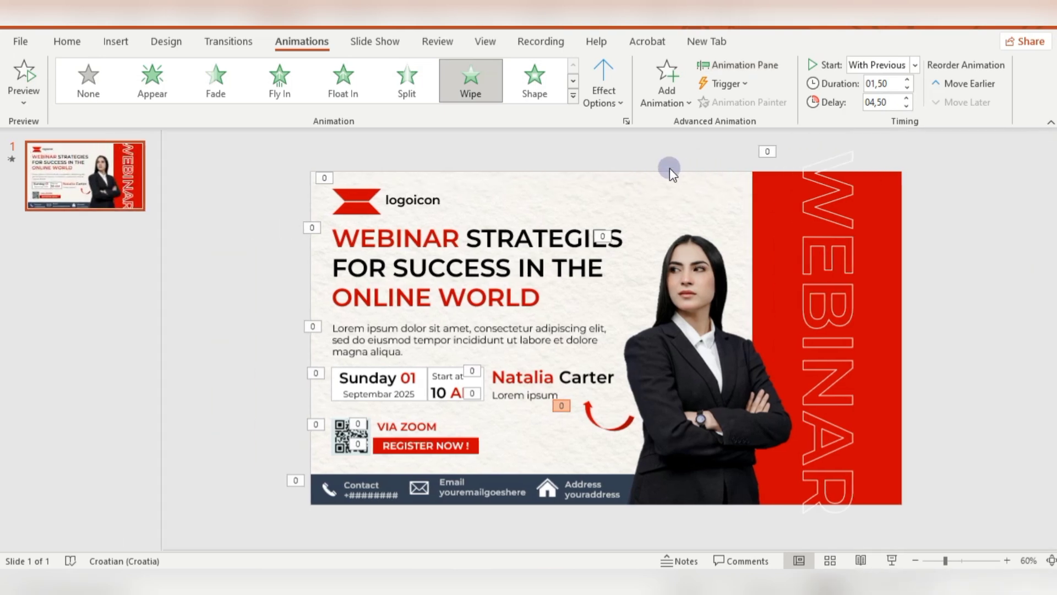
Preview the slide in Reading View, then run it as a full-screen slide show with F5
click(662, 171)
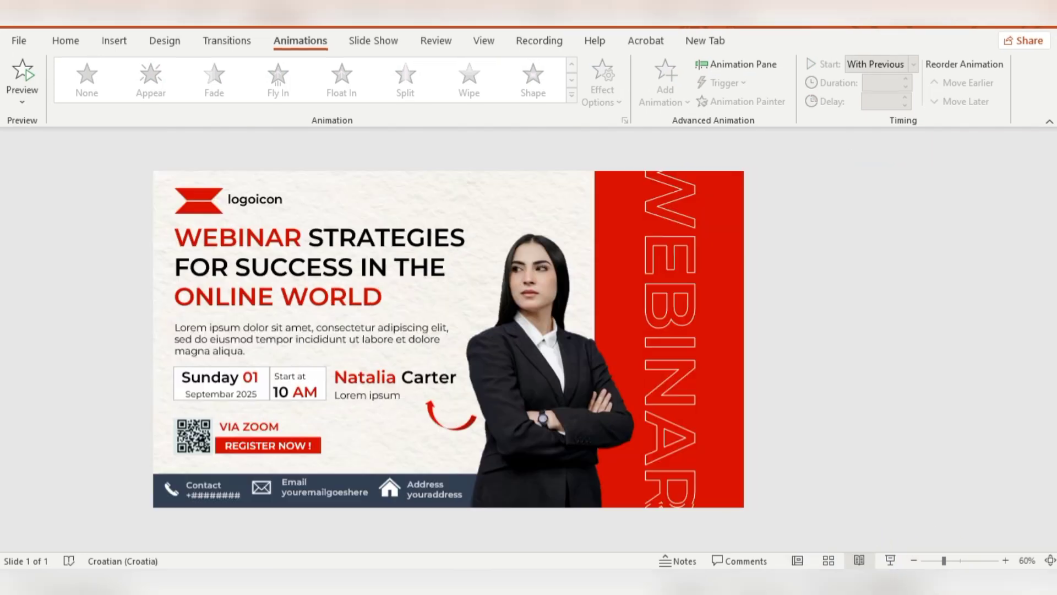
click(859, 560)
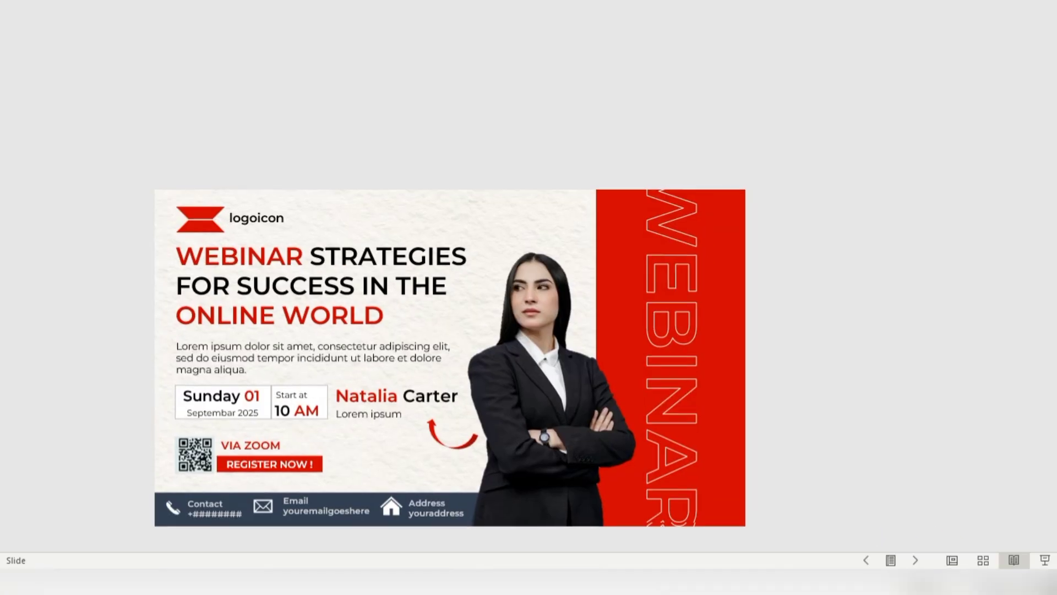
key(F5)
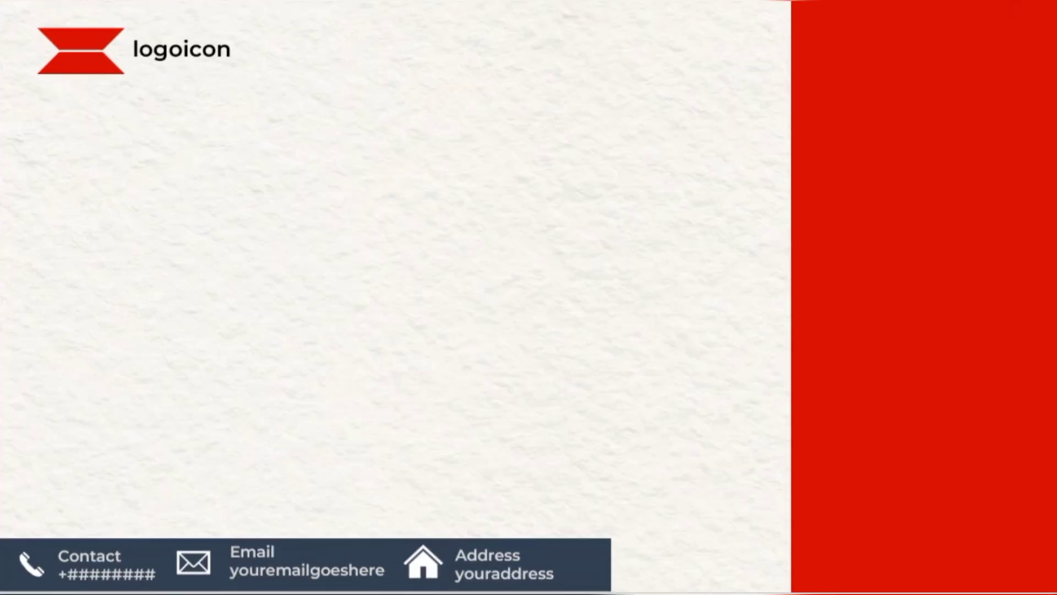